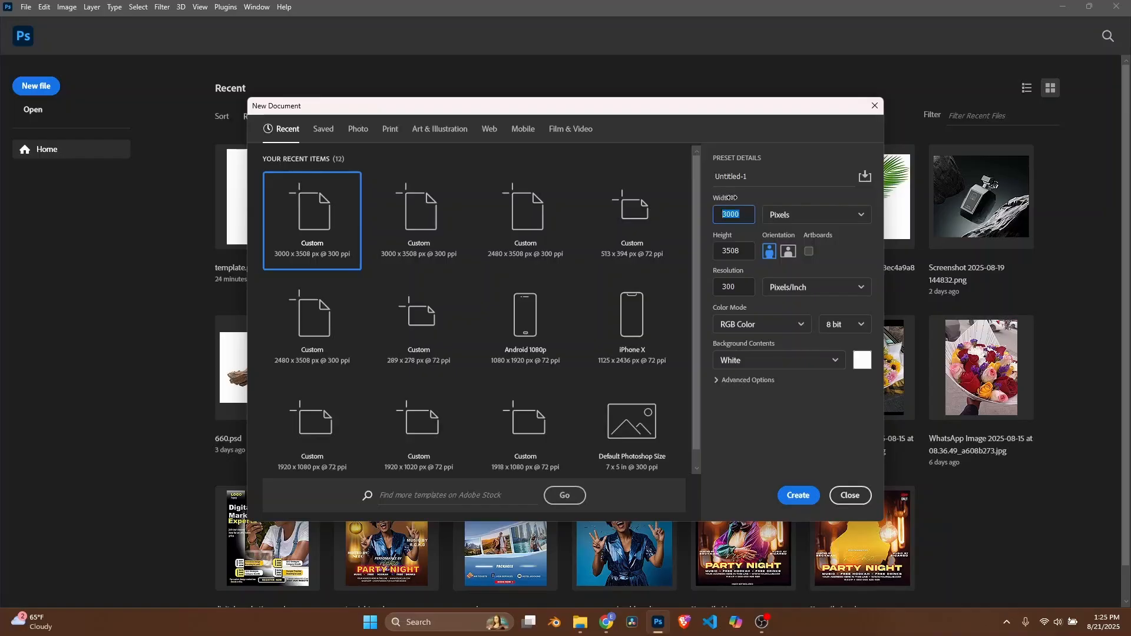
# Step: Create a new 3000 x 3508 px document at 300 pixels/inch in RGB color with a white background
pyautogui.click(732, 197)
pyautogui.click(732, 288)
pyautogui.click(810, 252)
pyautogui.click(795, 498)
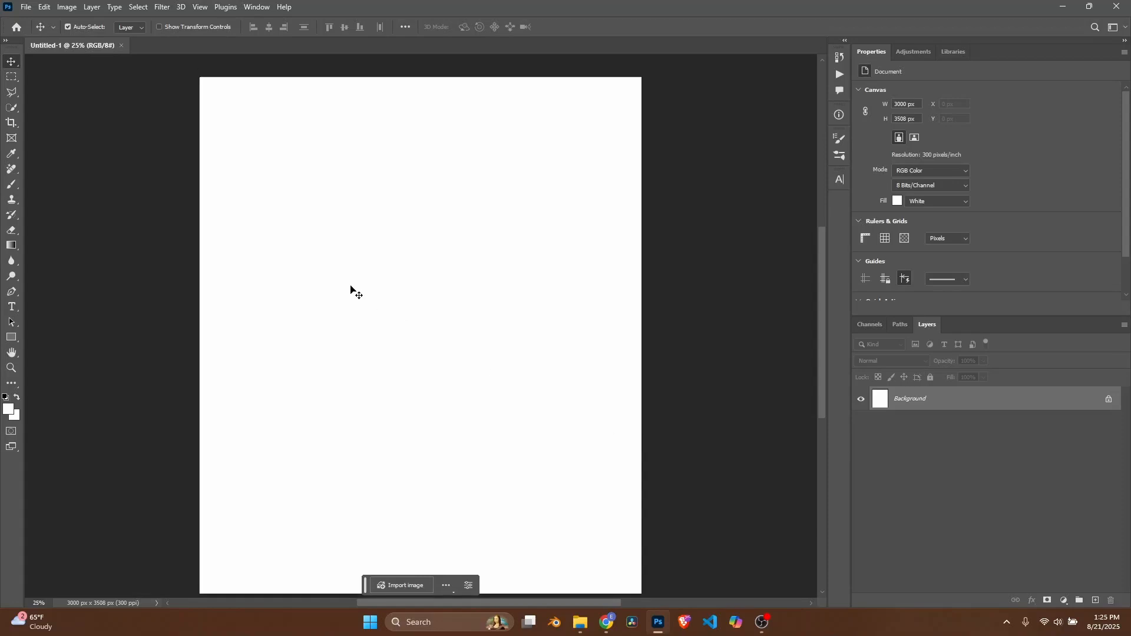
# Step: Draw a nearly horizontal Pen tool shape line across the full canvas width in the lower part of the page
pyautogui.click(10, 293)
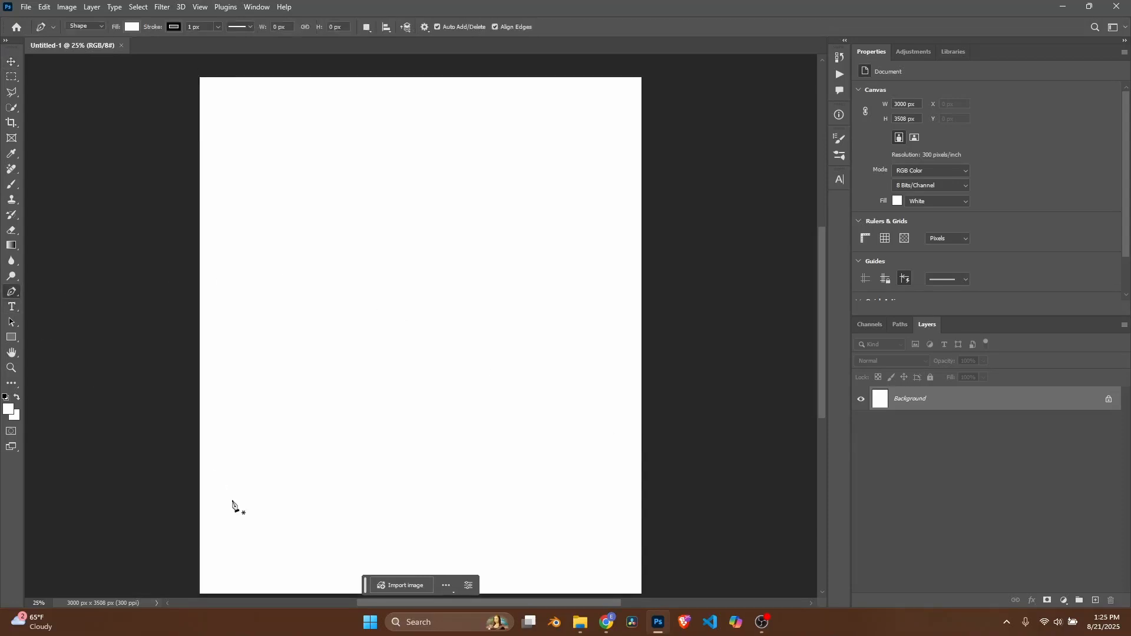
pyautogui.click(199, 463)
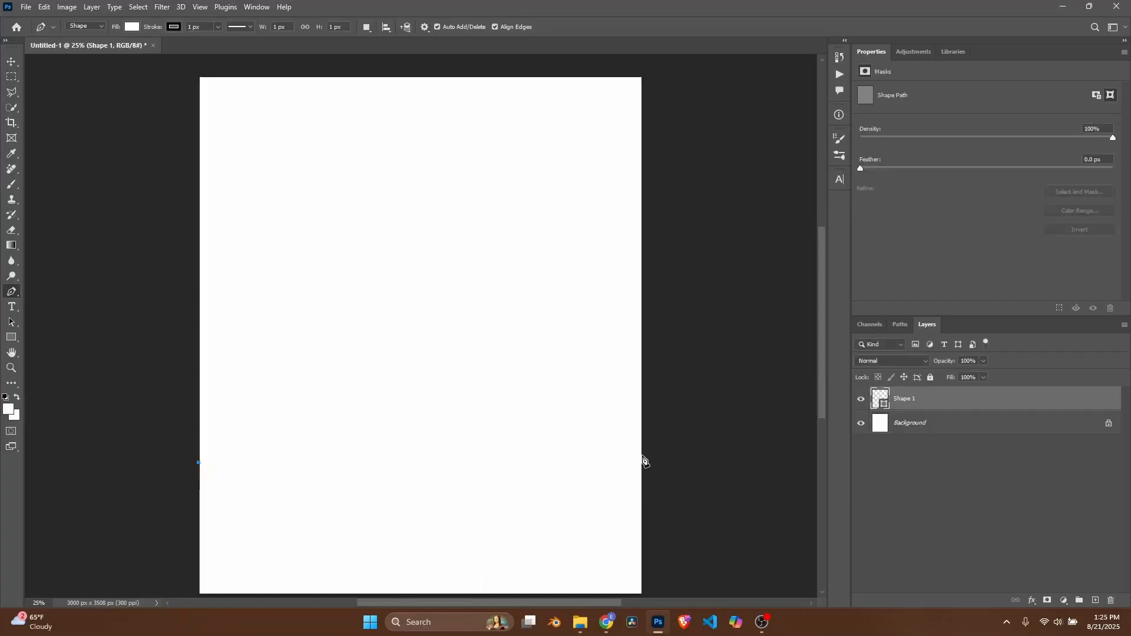
pyautogui.click(641, 454)
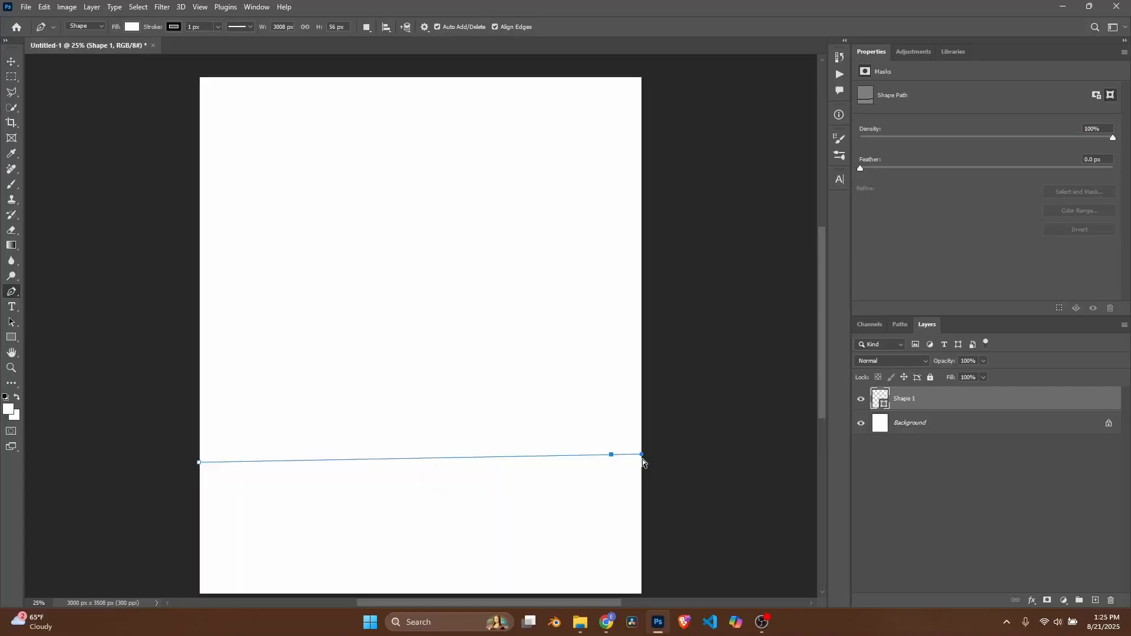
pyautogui.moveTo(641, 454); pyautogui.dragTo(642, 459)
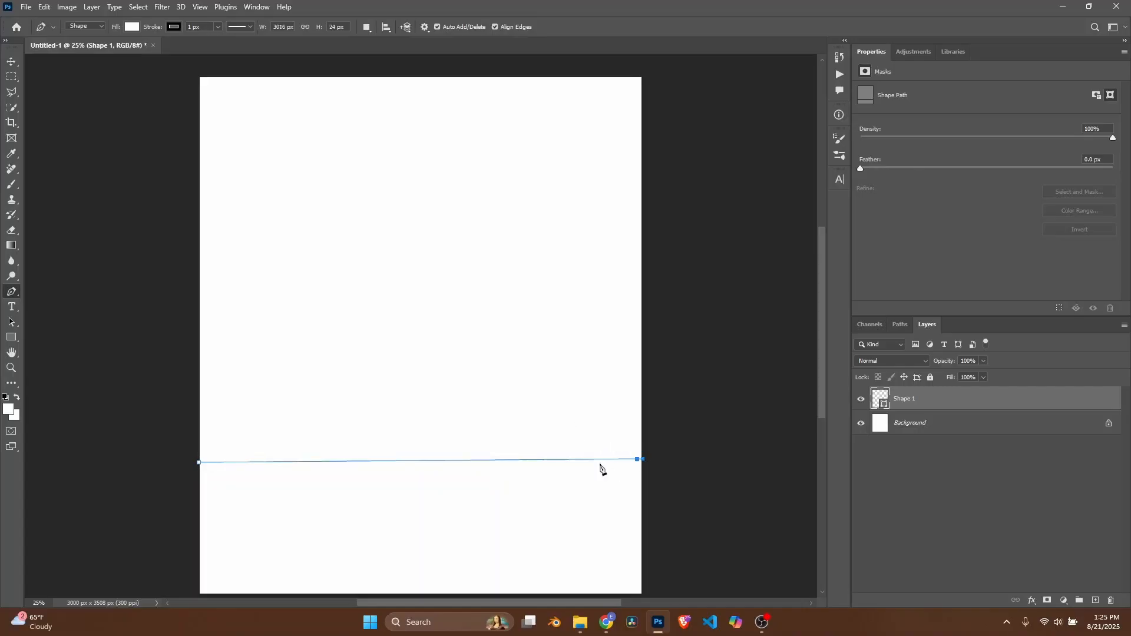
# Step: Add two anchor points to the line and bend it into a wave, raised in its left part and lowered in its right part
pyautogui.click(298, 462)
pyautogui.hotkey('ctrl', 'z')
pyautogui.click(296, 462)
pyautogui.click(548, 460)
pyautogui.moveTo(535, 460); pyautogui.dragTo(530, 460)
pyautogui.click(531, 459)
pyautogui.moveTo(296, 464); pyautogui.dragTo(302, 434)
pyautogui.click(394, 442)
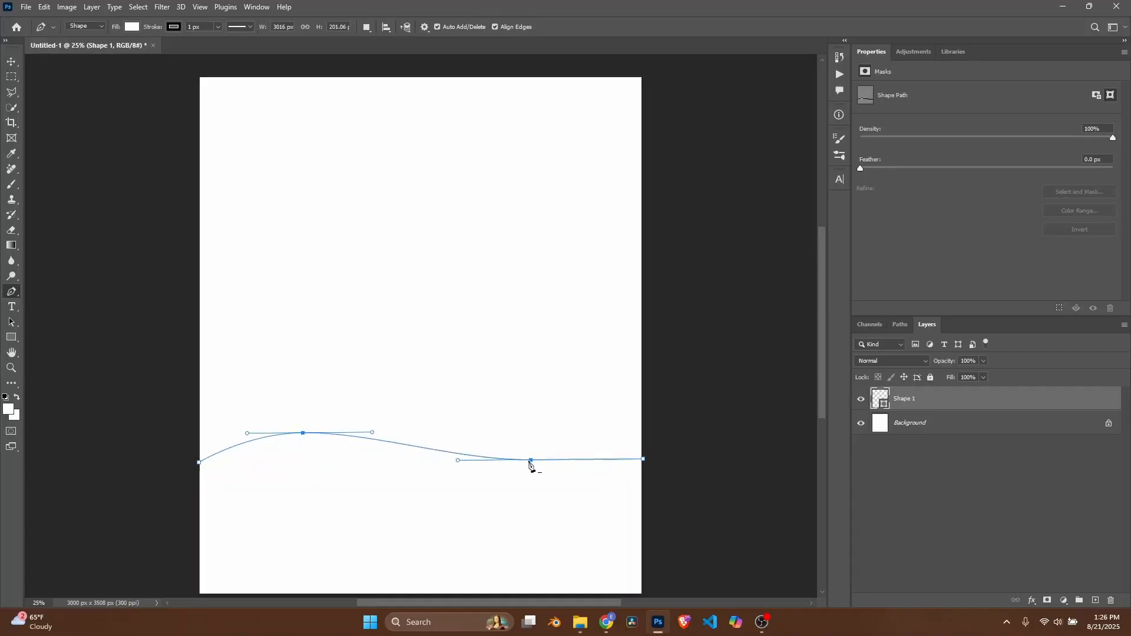
pyautogui.moveTo(530, 461); pyautogui.dragTo(527, 481)
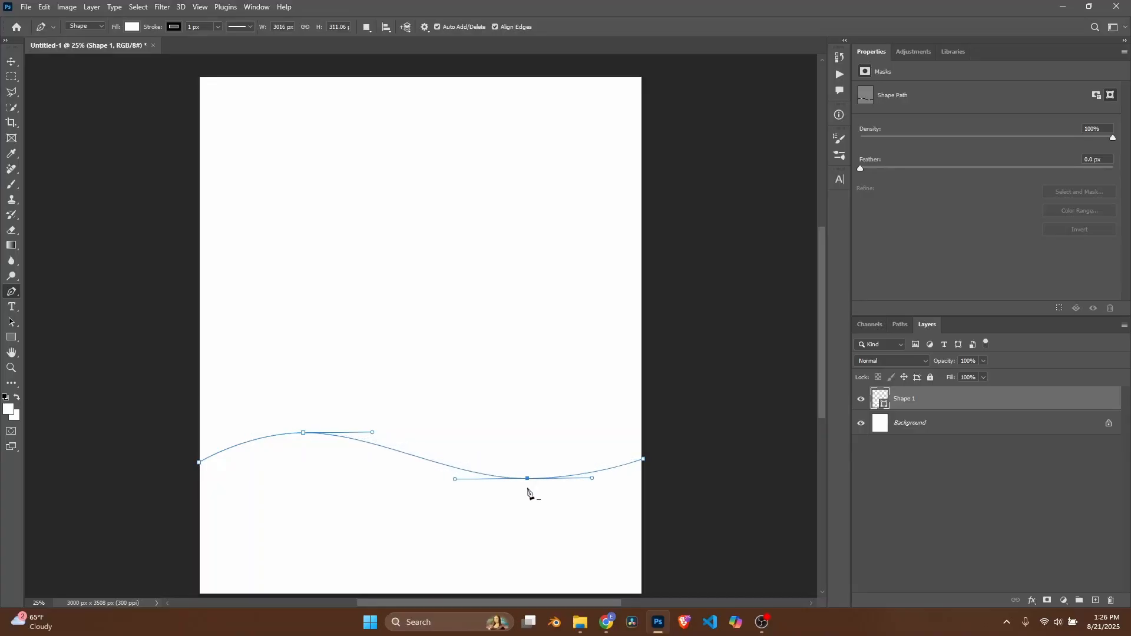
# Step: Give the wave a 32 px light beige stroke and move it slightly down the page
pyautogui.click(172, 27)
pyautogui.moveTo(151, 29); pyautogui.dragTo(171, 31)
pyautogui.click(168, 28)
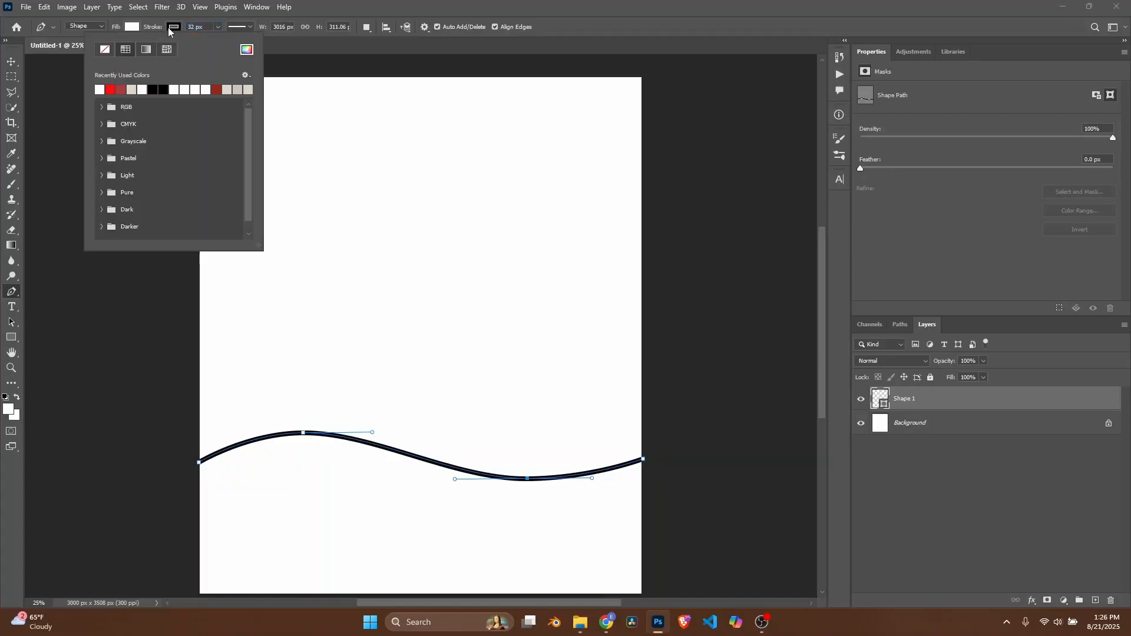
pyautogui.click(131, 89)
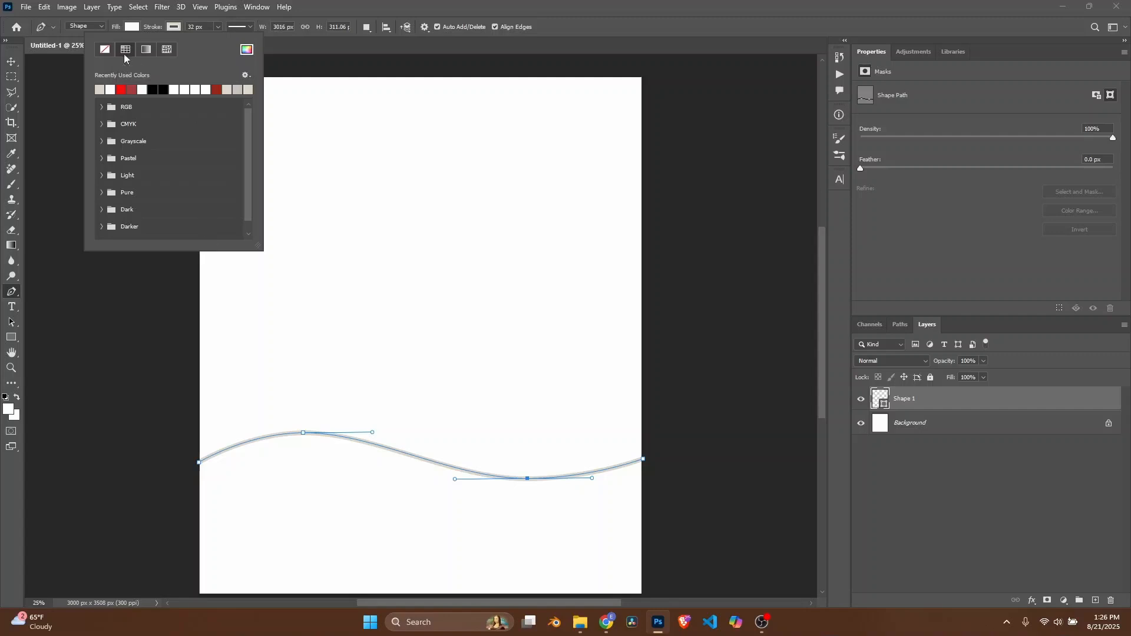
pyautogui.click(116, 29)
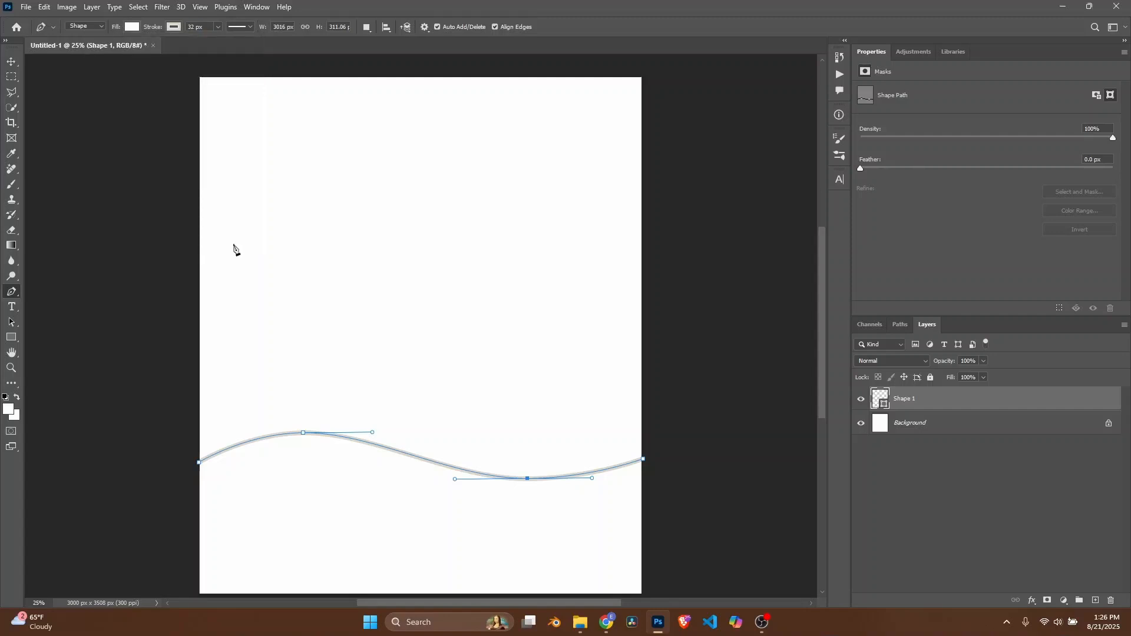
pyautogui.click(12, 61)
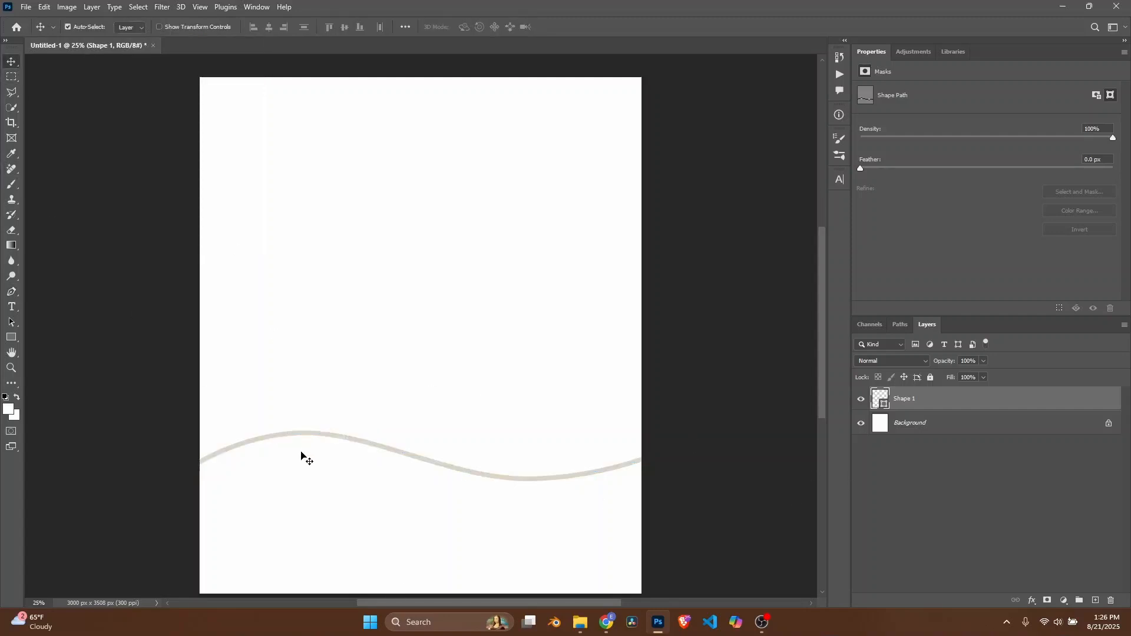
pyautogui.moveTo(371, 450); pyautogui.dragTo(370, 464)
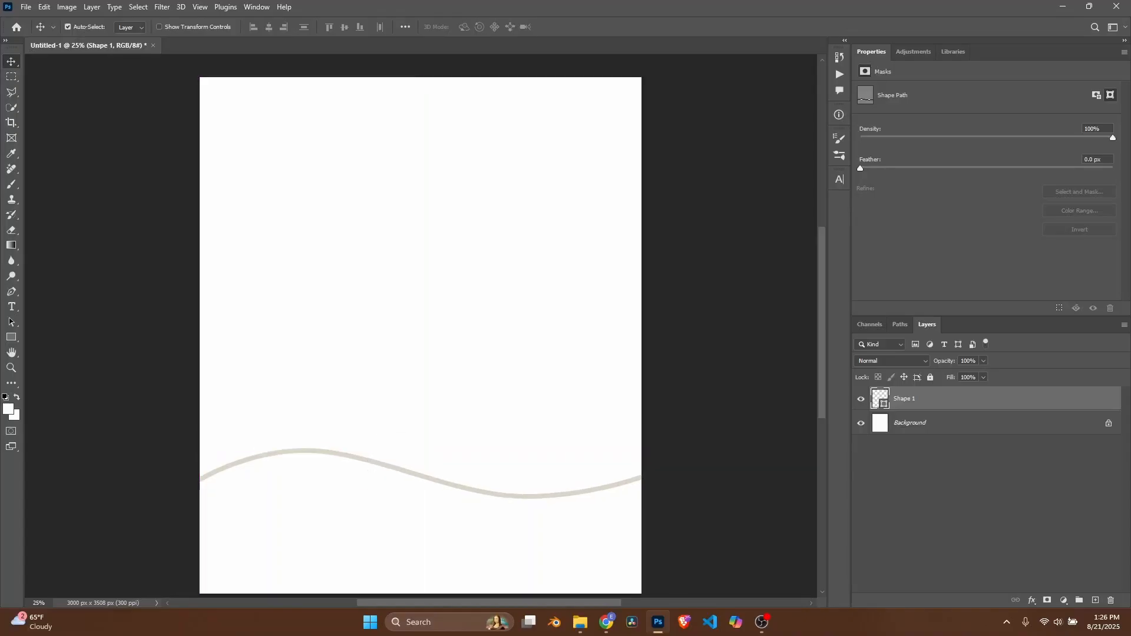
# Step: Place the image wmremove-transformed (1) of the man with the laptop from the Downloads folder in File Explorer into the document
pyautogui.click(580, 622)
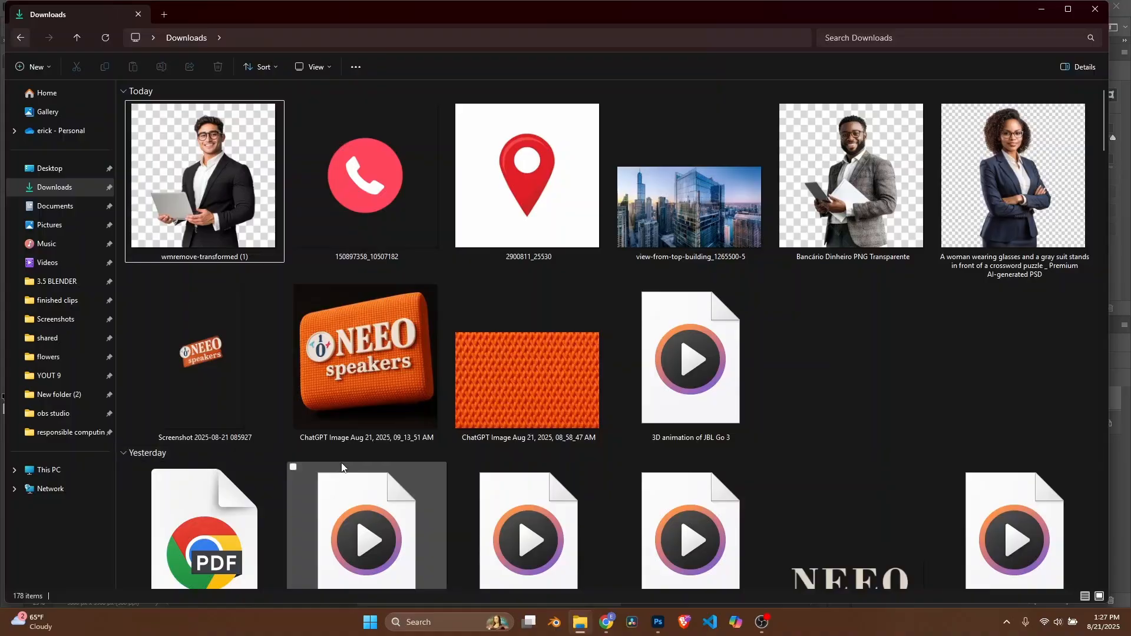
pyautogui.moveTo(204, 237); pyautogui.dragTo(409, 293)
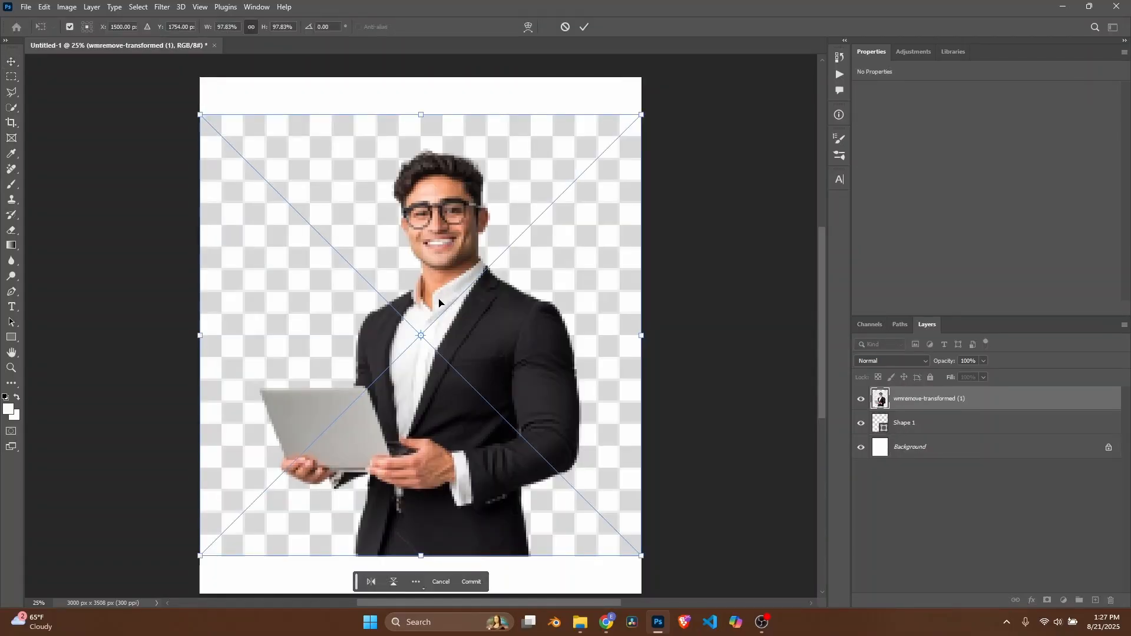
pyautogui.press('Return')
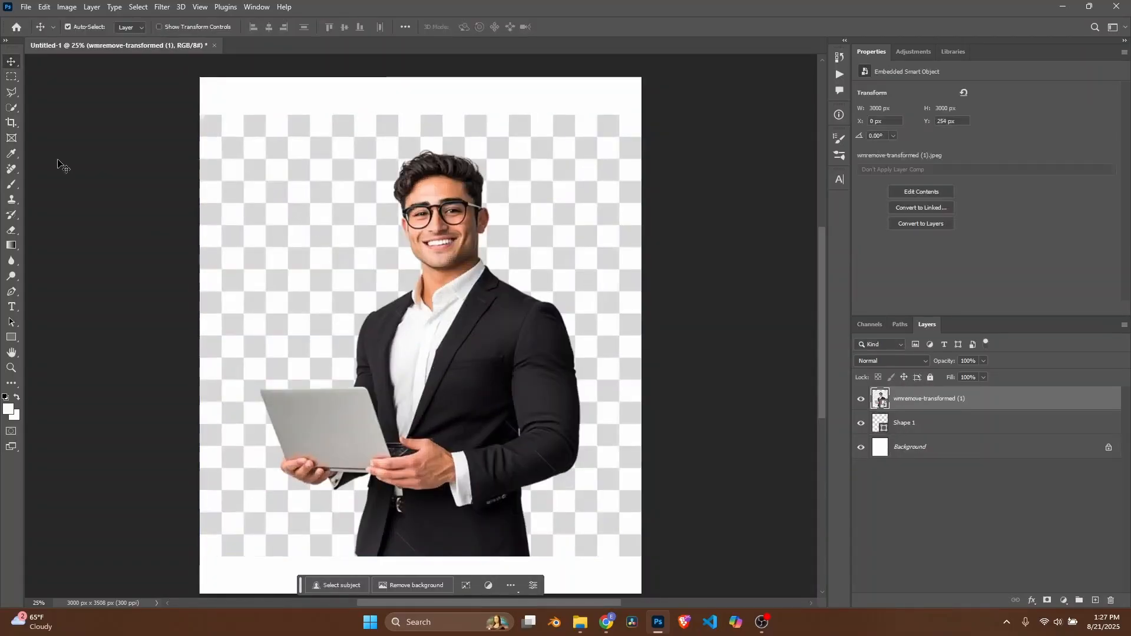
# Step: Select the man with the Object Selection tool's Select Subject and hide his checkered background with a layer mask
pyautogui.click(9, 109)
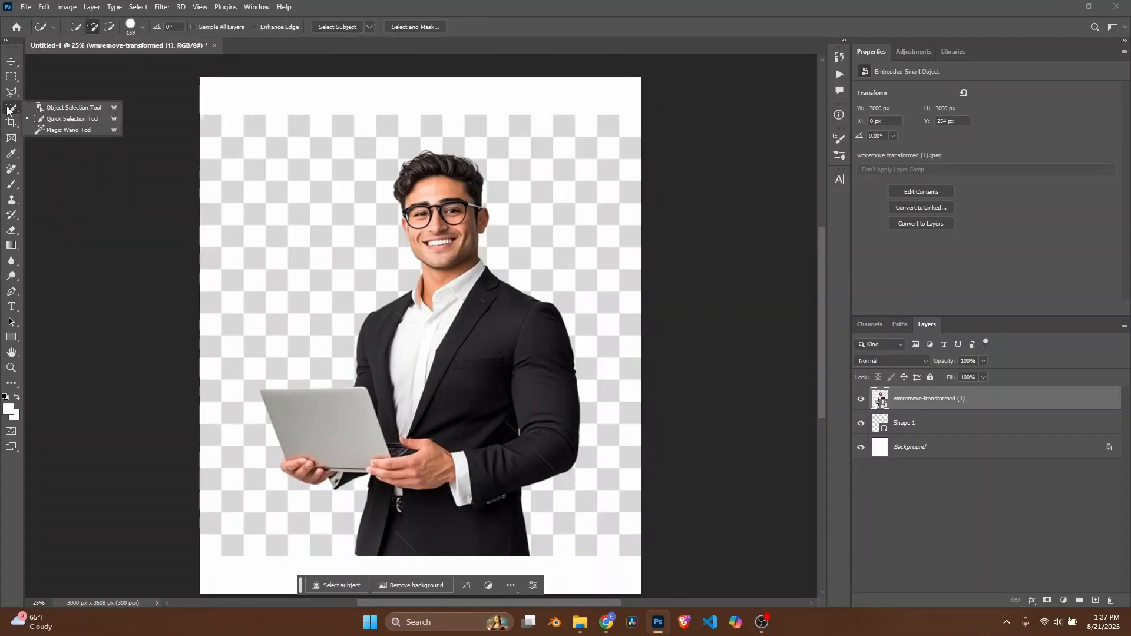
pyautogui.click(69, 107)
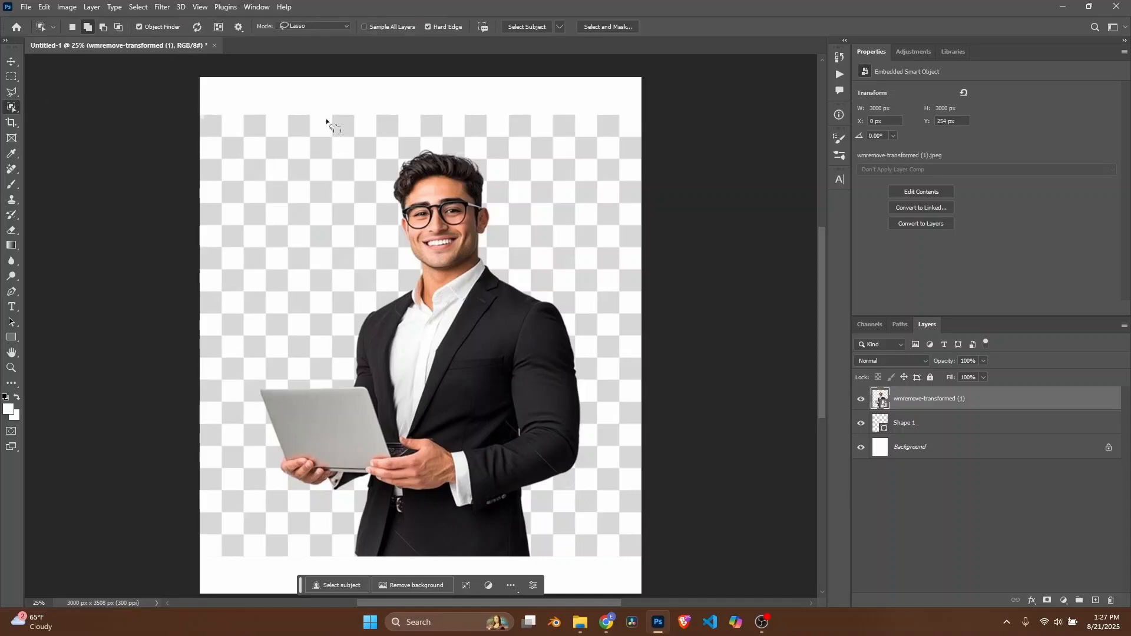
pyautogui.click(517, 25)
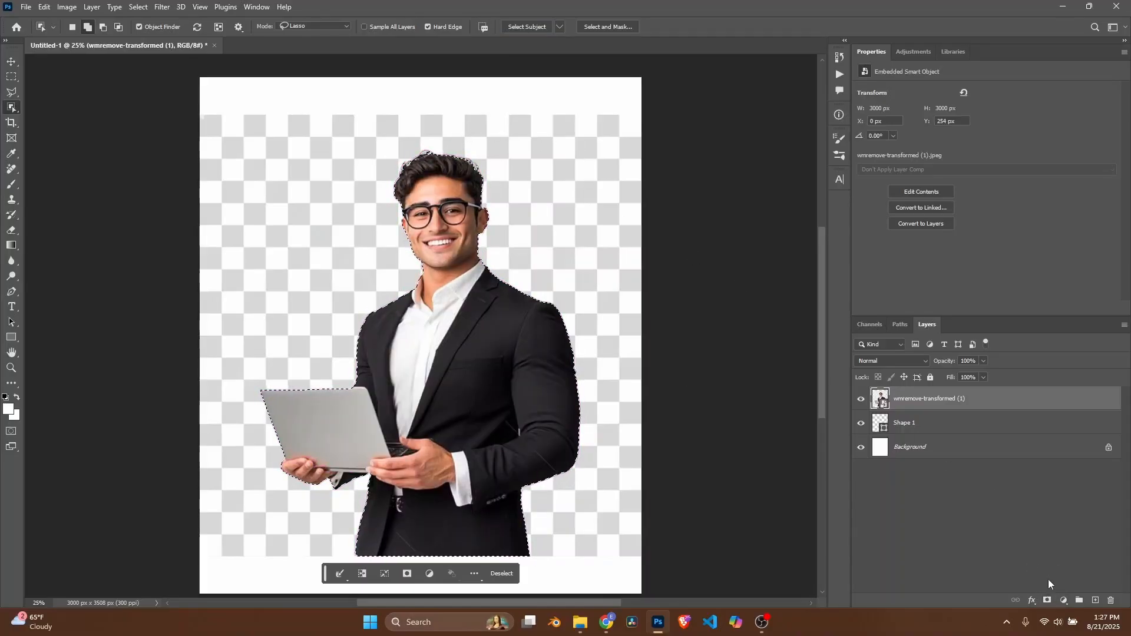
pyautogui.click(1047, 600)
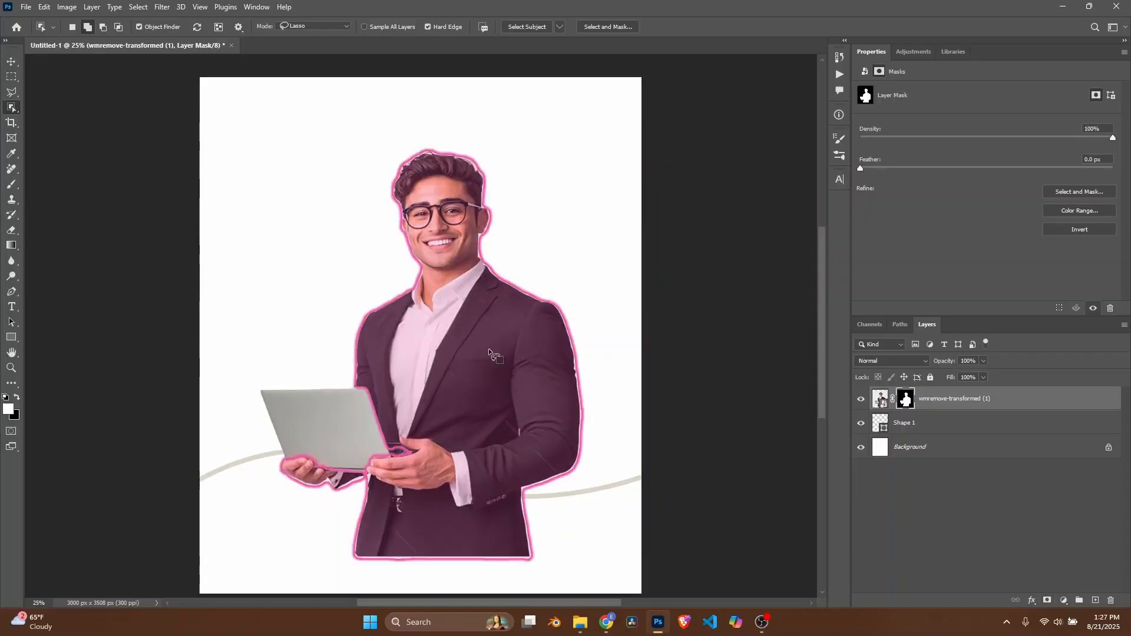
pyautogui.click(11, 63)
pyautogui.moveTo(451, 432); pyautogui.dragTo(466, 410)
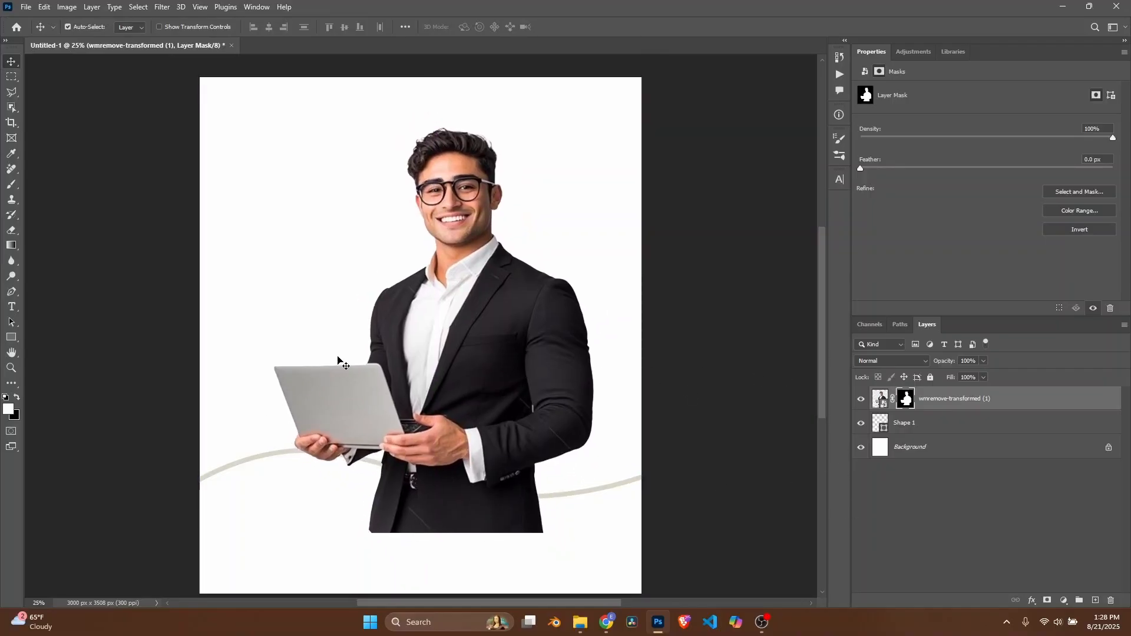
pyautogui.moveTo(391, 341); pyautogui.dragTo(378, 368)
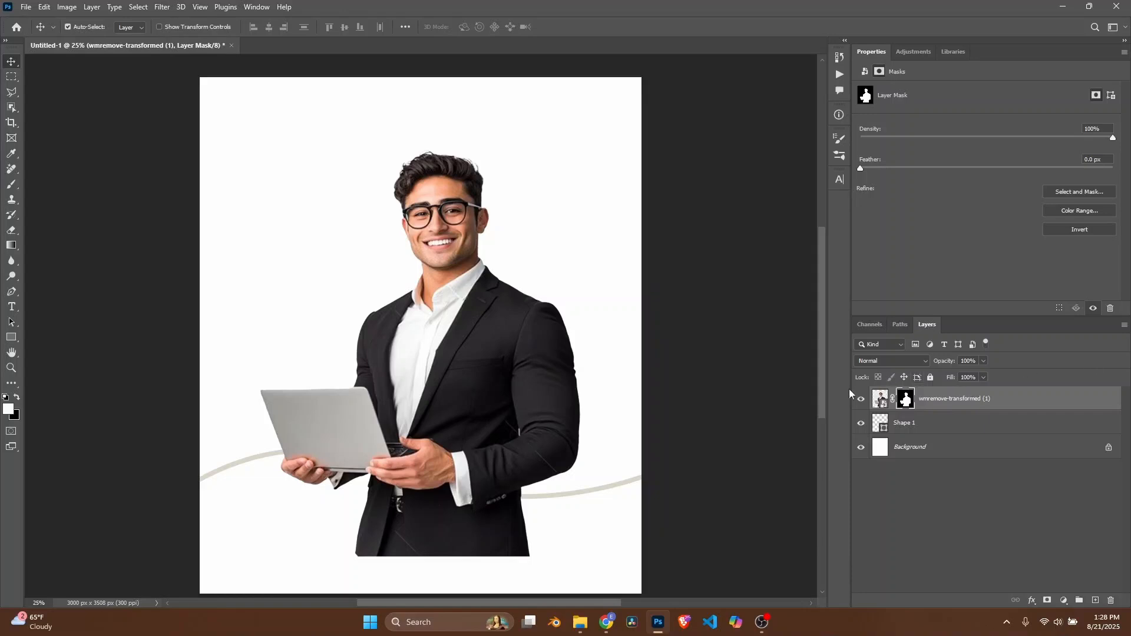
# Step: Scale the man's image down to about 2296 px wide and position him over the middle of the wave
pyautogui.click(879, 399)
pyautogui.hotkey('ctrl', 't')
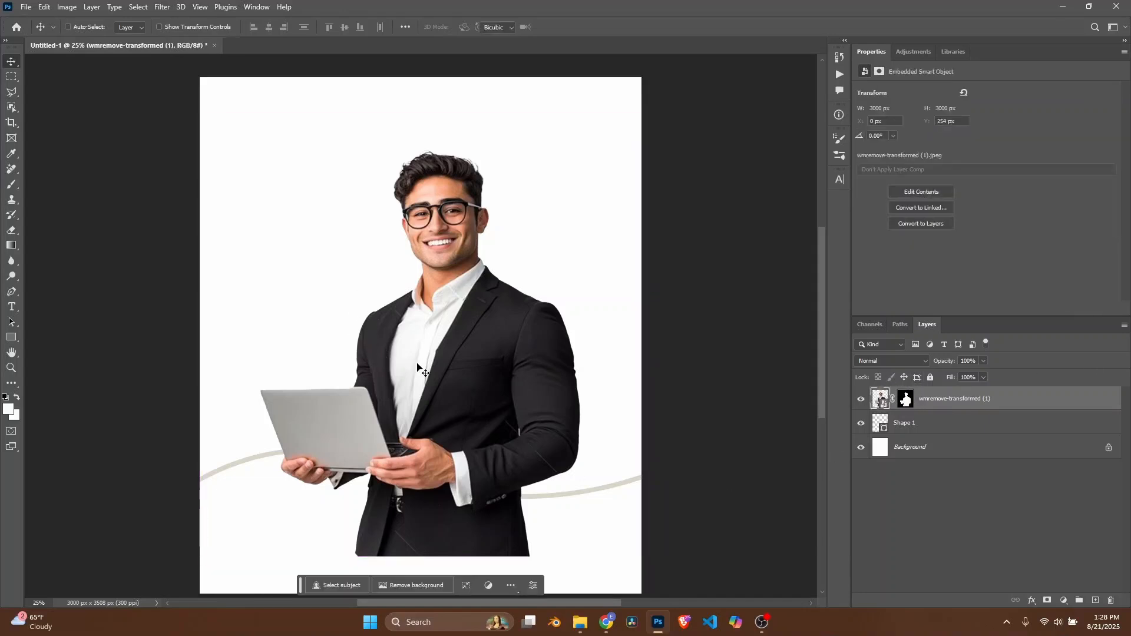
pyautogui.moveTo(636, 554); pyautogui.dragTo(537, 451)
pyautogui.moveTo(366, 305); pyautogui.dragTo(437, 377)
pyautogui.press('Return')
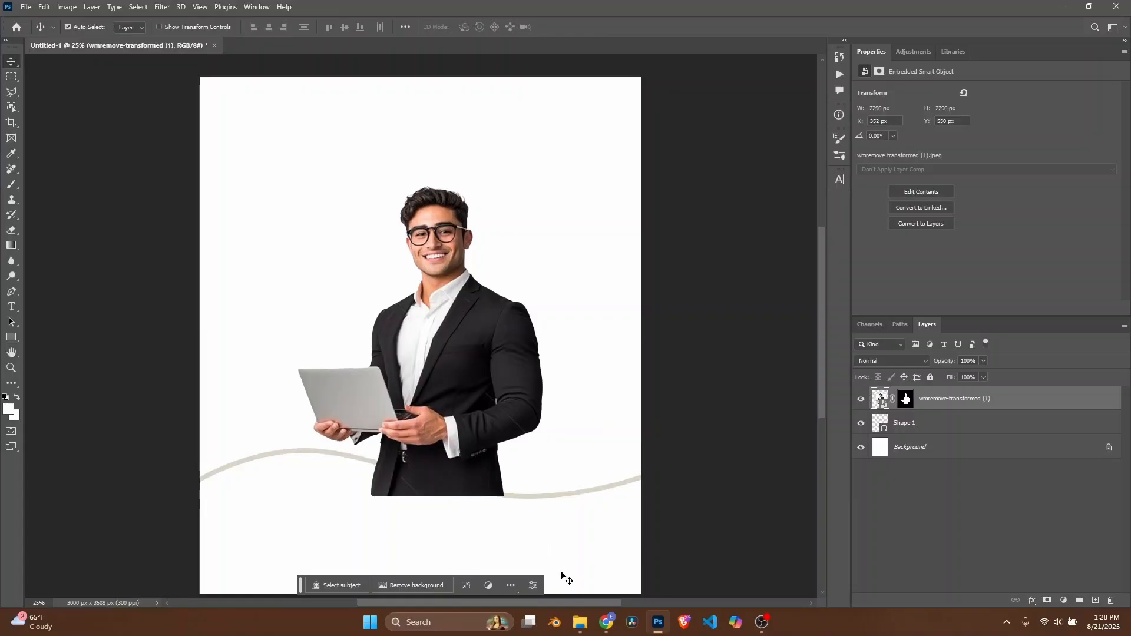
# Step: Place the image of the woman with glasses and crossed arms from the Downloads folder in File Explorer into the document
pyautogui.click(578, 622)
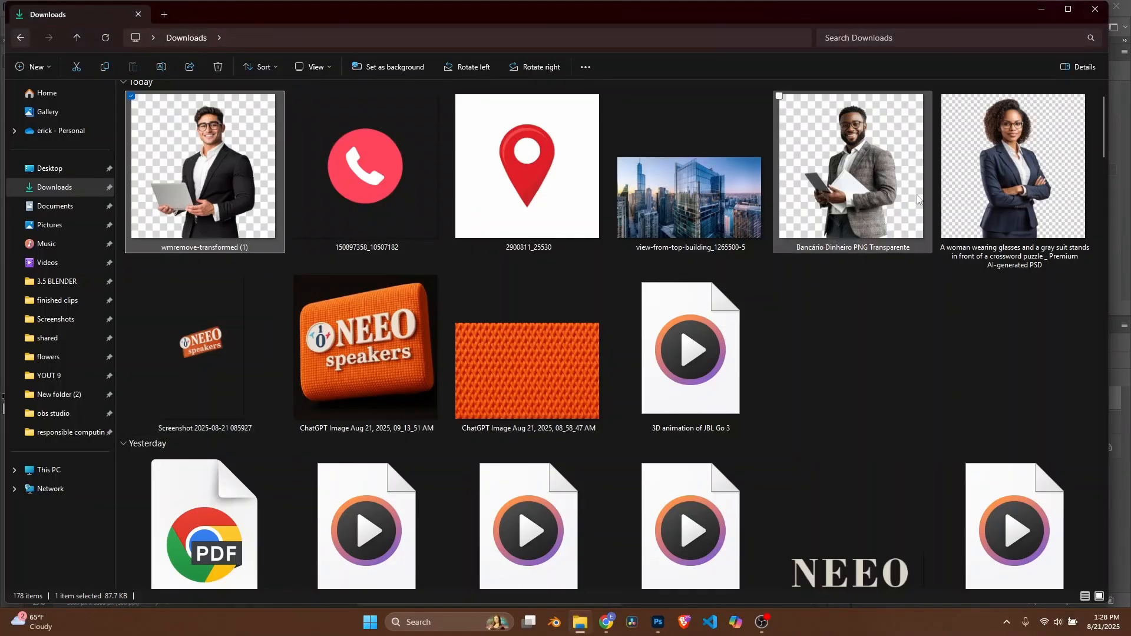
pyautogui.moveTo(970, 190); pyautogui.dragTo(534, 295)
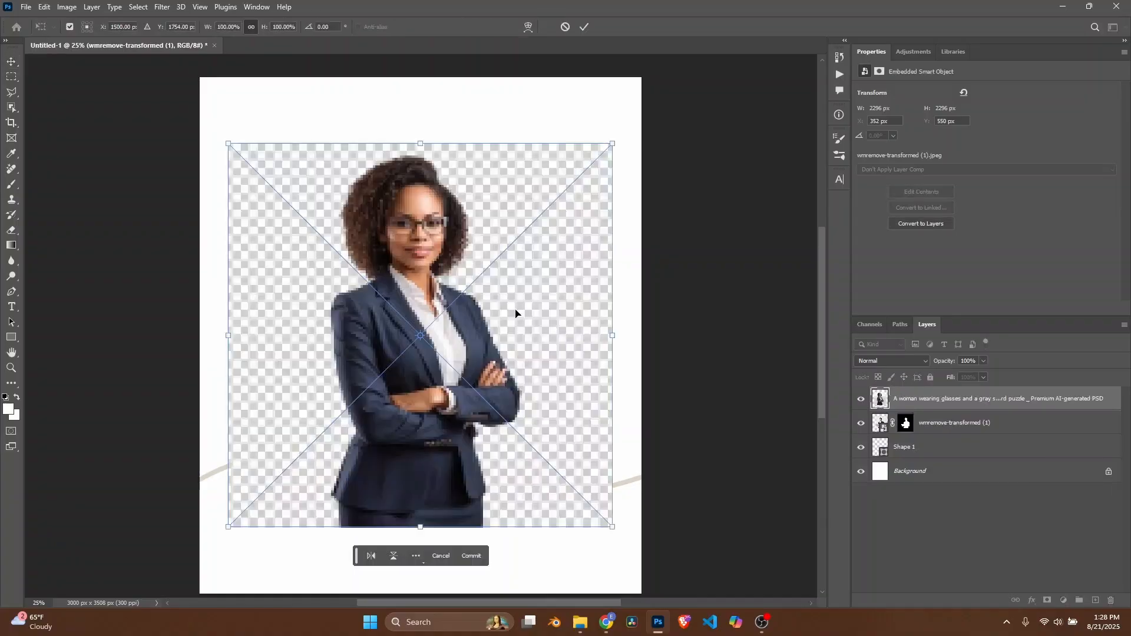
pyautogui.press('Return')
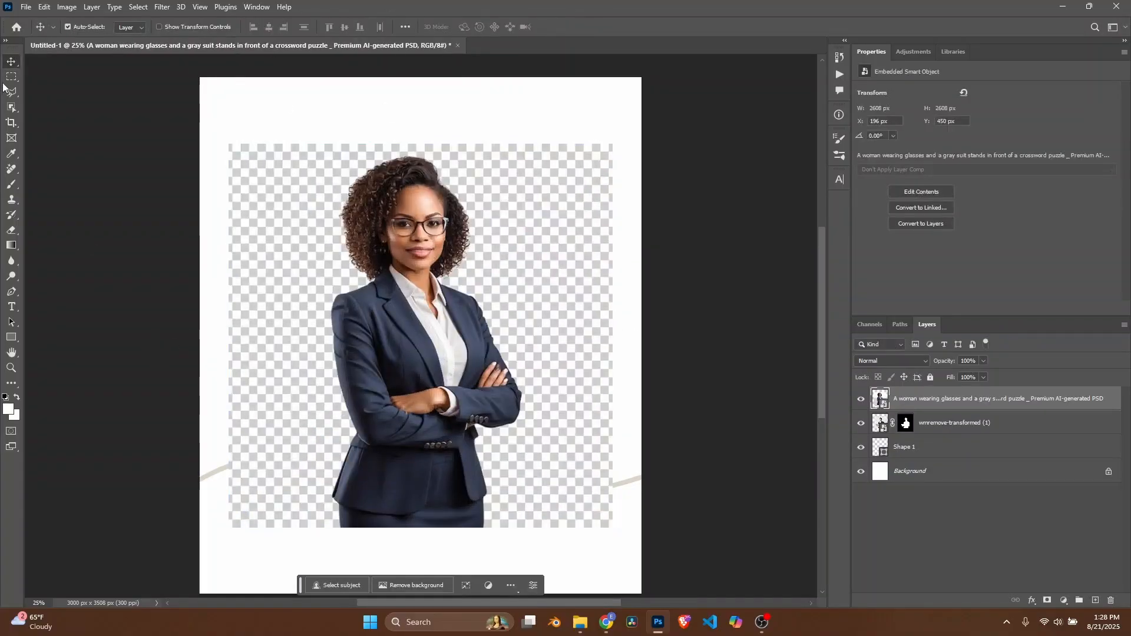
# Step: Select the woman with Select Subject and hide her checkered background with a layer mask
pyautogui.click(12, 108)
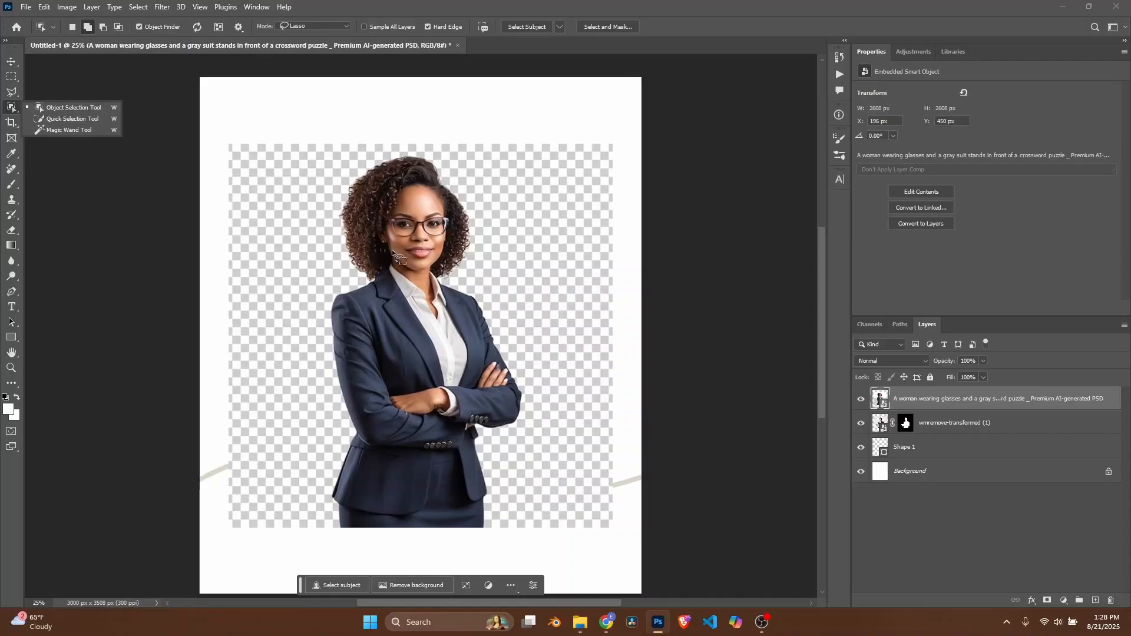
pyautogui.click(521, 27)
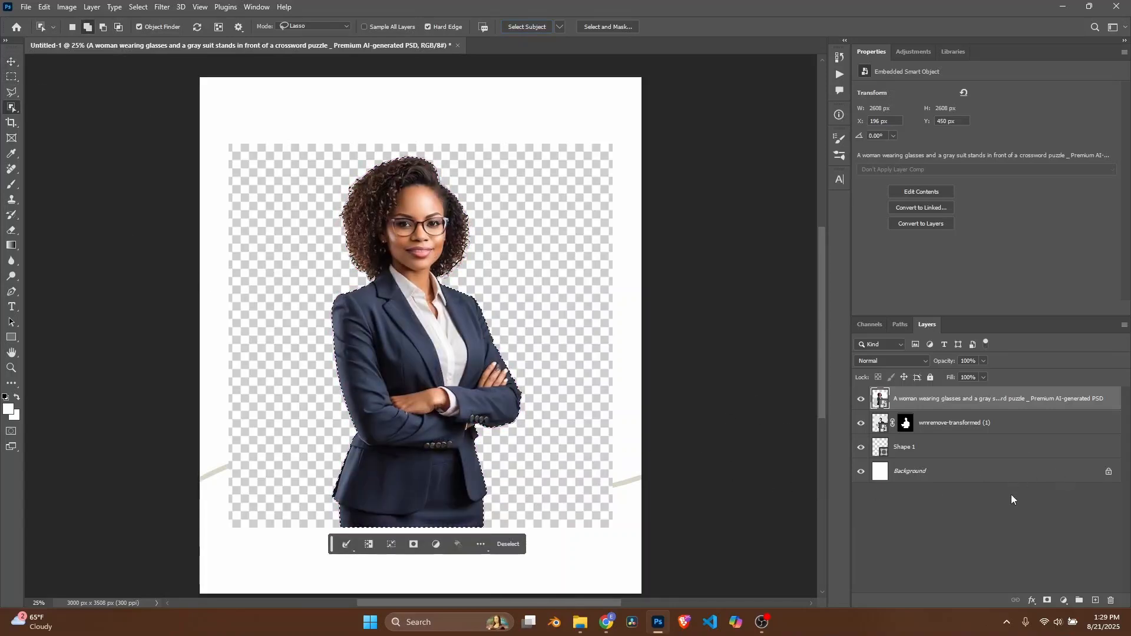
pyautogui.click(1047, 600)
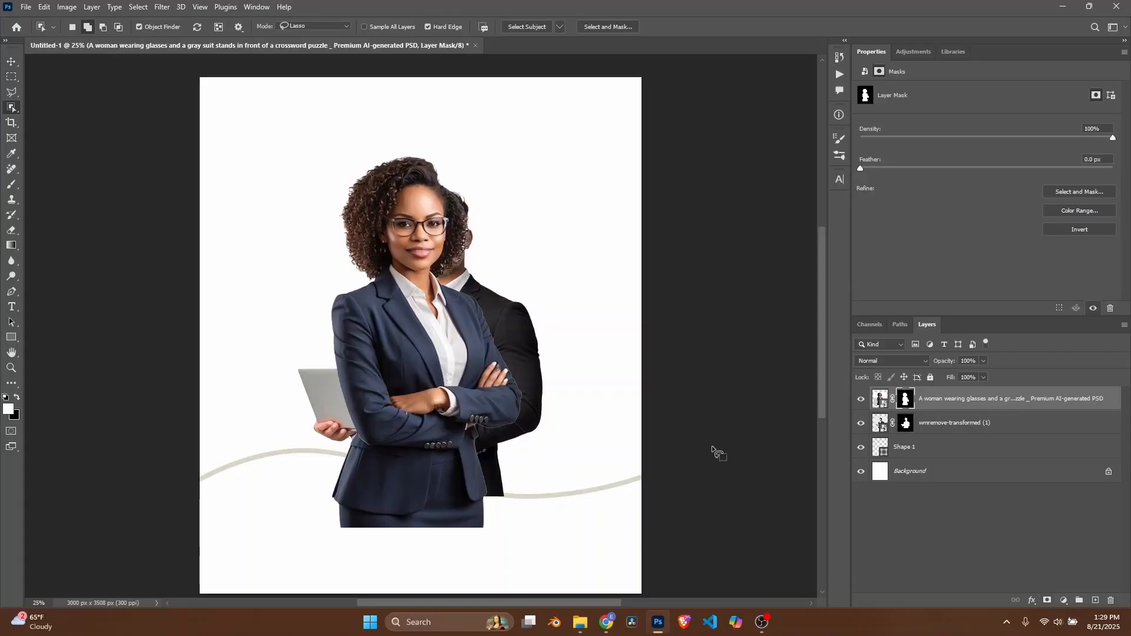
# Step: Move the woman's image right and slightly down so she stands beside the man, partly in front of him
pyautogui.click(879, 399)
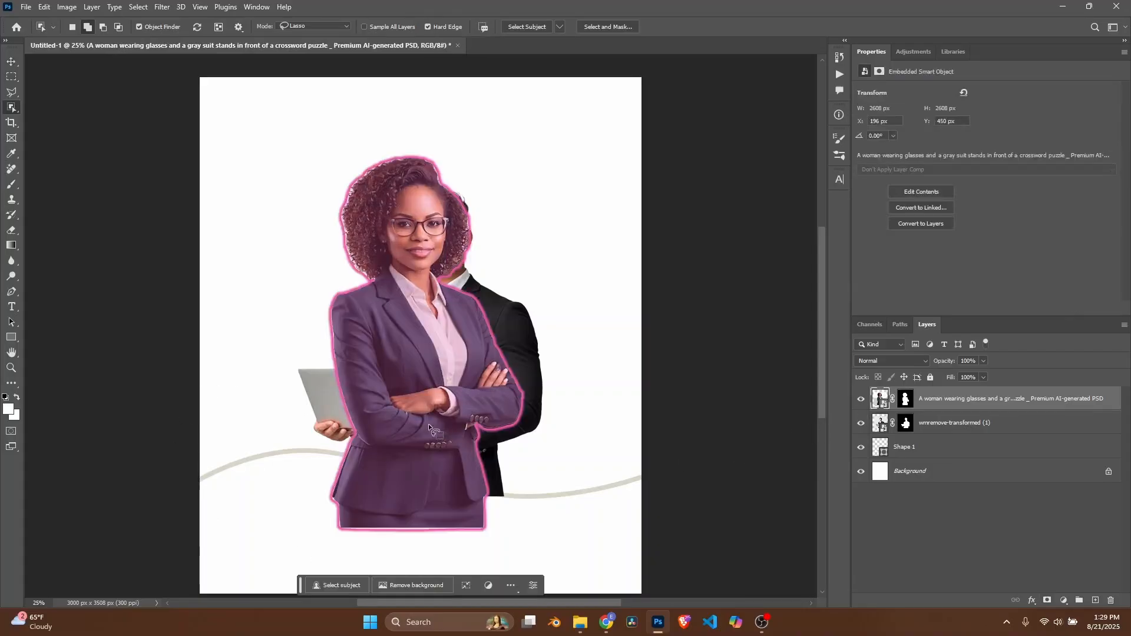
pyautogui.click(11, 61)
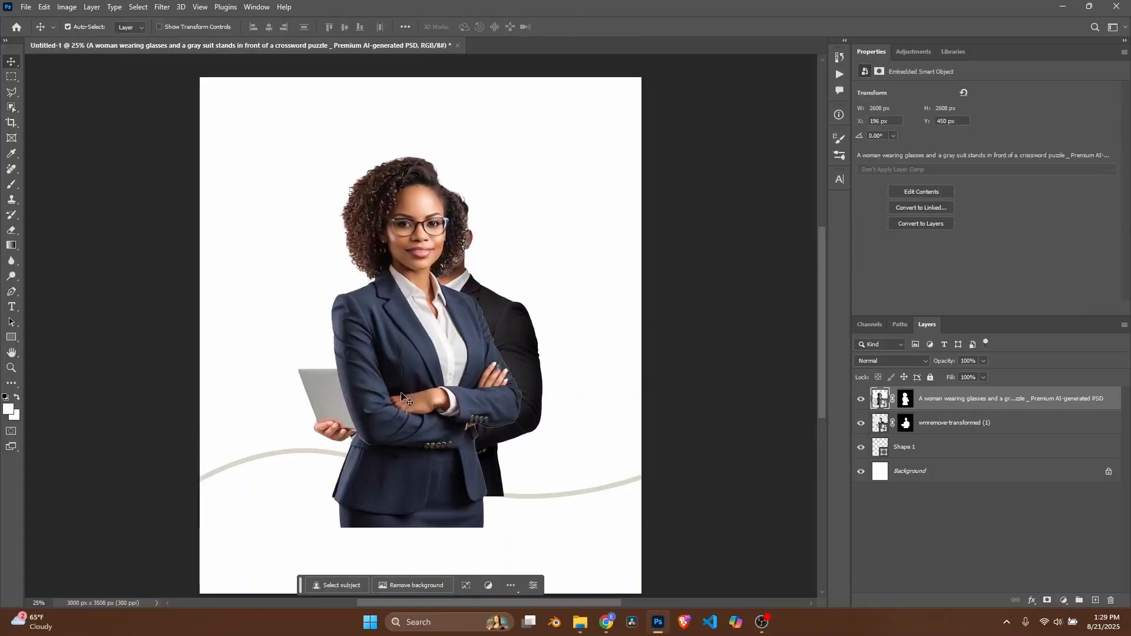
pyautogui.moveTo(401, 396); pyautogui.dragTo(530, 413)
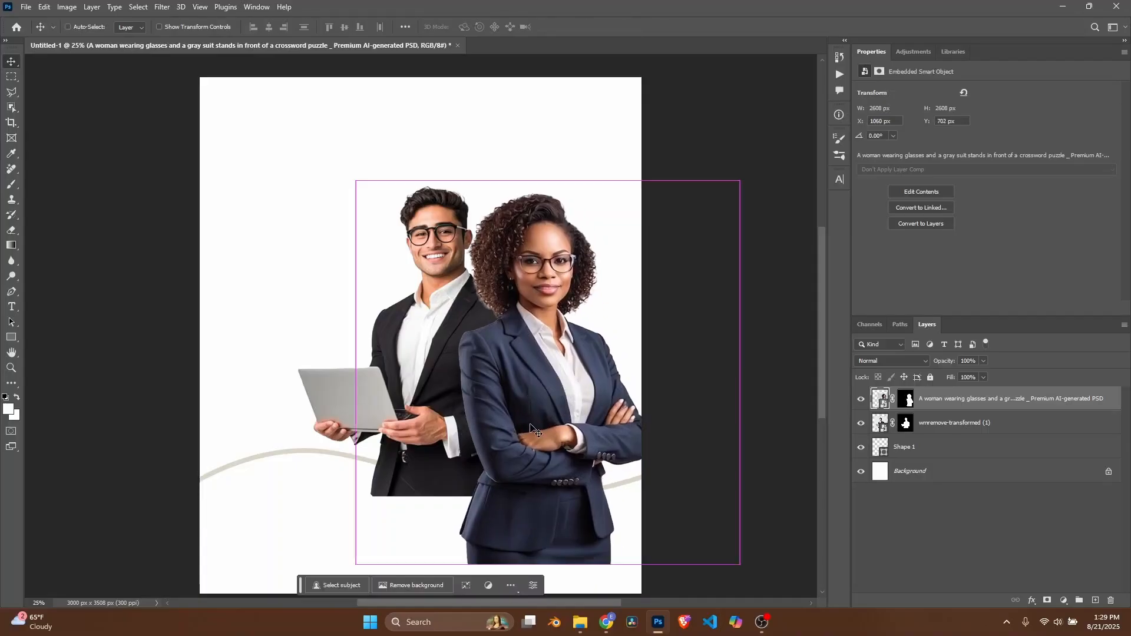
# Step: Scale the woman's image down to about 1826 px wide and position her beside the man with their lower edges level
pyautogui.hotkey('ctrl', 't')
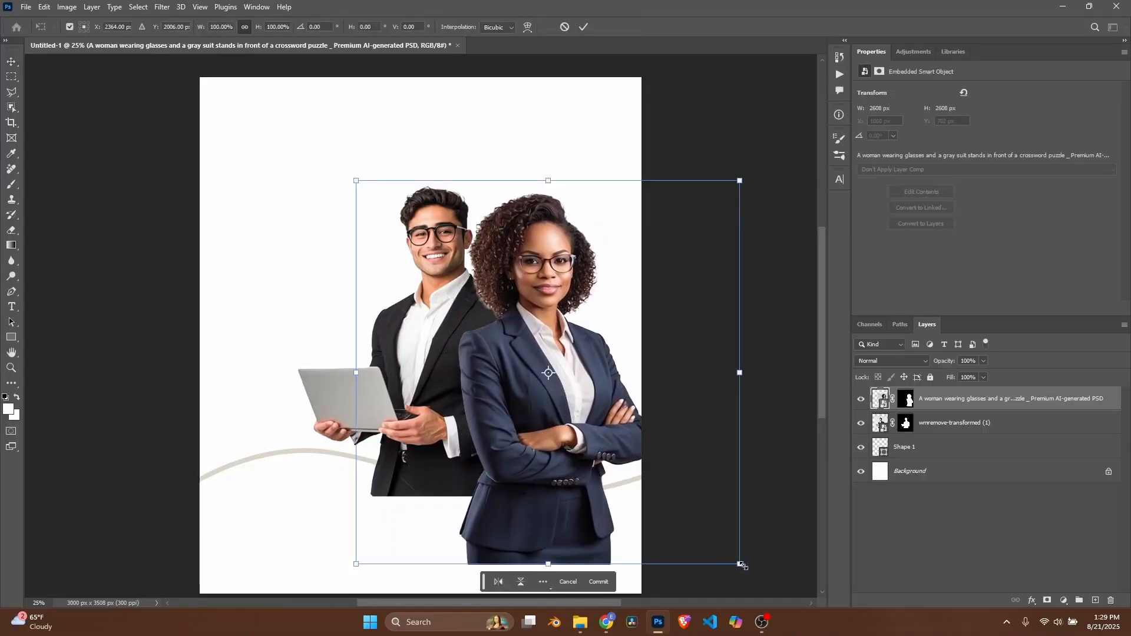
pyautogui.moveTo(740, 564); pyautogui.dragTo(684, 509)
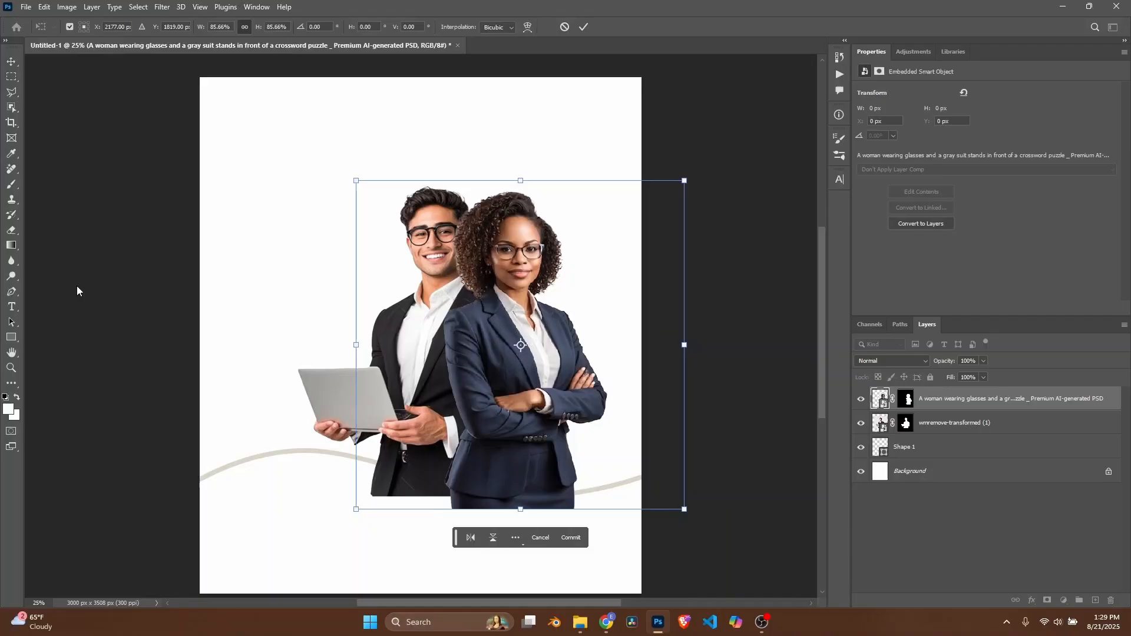
pyautogui.click(81, 31)
pyautogui.click(84, 31)
pyautogui.moveTo(520, 182); pyautogui.dragTo(523, 185)
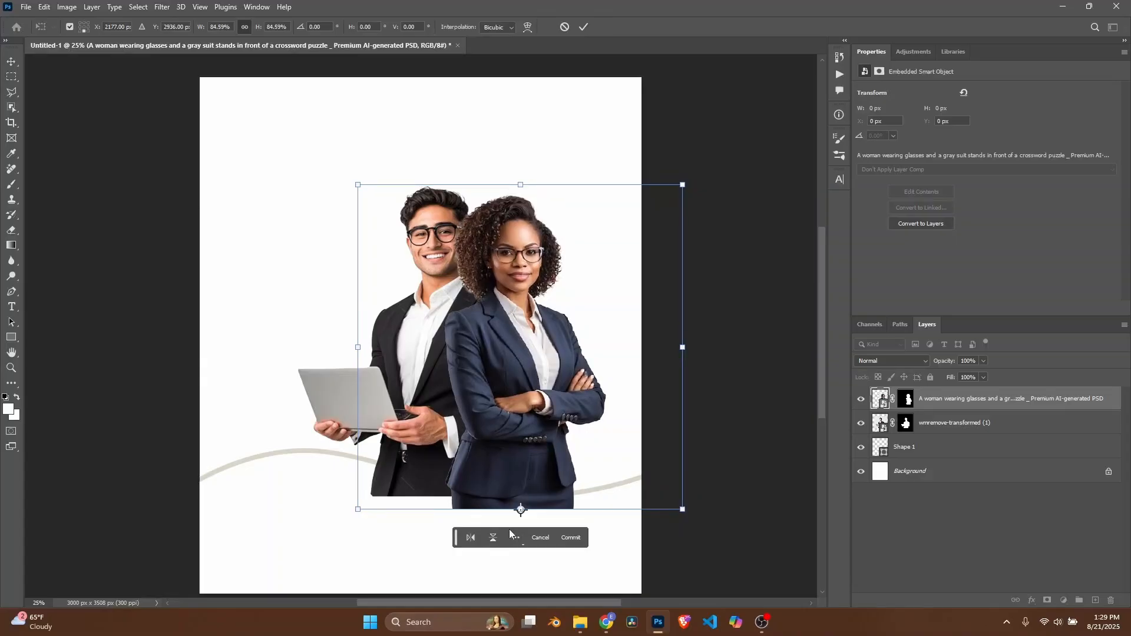
pyautogui.moveTo(518, 183); pyautogui.dragTo(521, 240)
pyautogui.moveTo(525, 354)
pyautogui.mouseDown()
pyautogui.moveTo(543, 328)
pyautogui.moveTo(541, 340)
pyautogui.mouseUp()
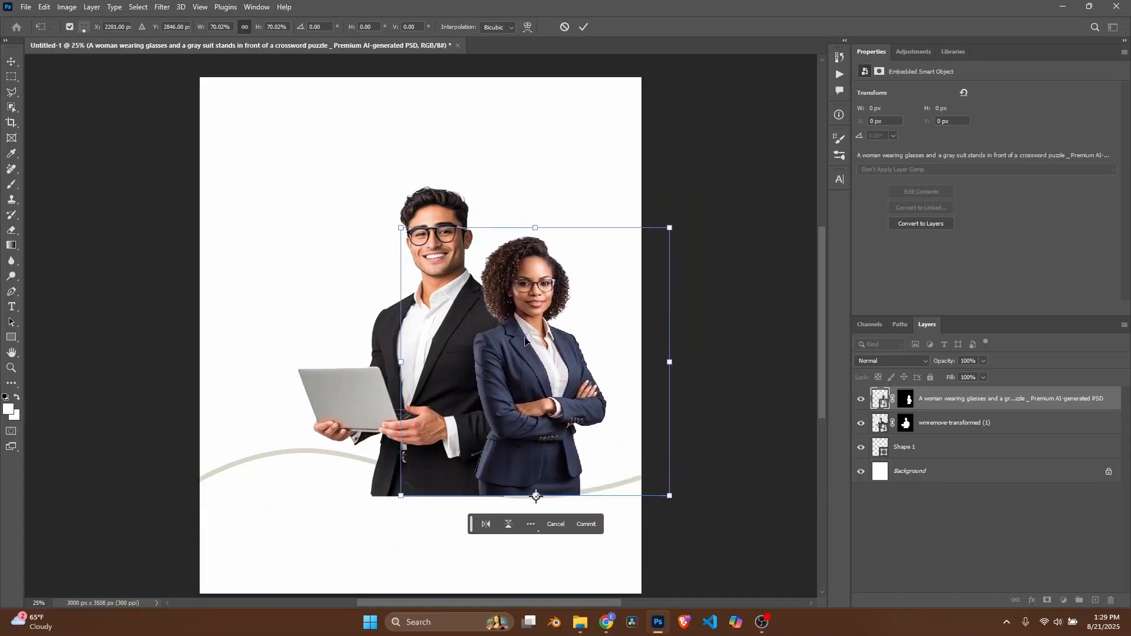
pyautogui.press('Return')
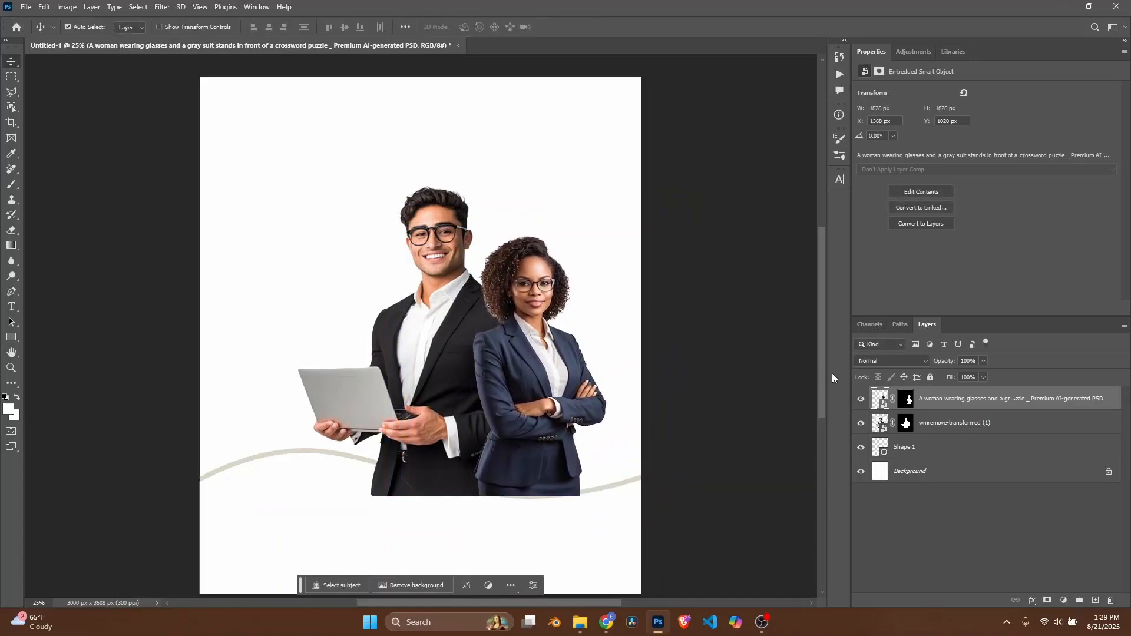
# Step: Move the woman's layer beneath the man's layer and shift her slightly right to about X 1456 px
pyautogui.moveTo(970, 403); pyautogui.dragTo(969, 431)
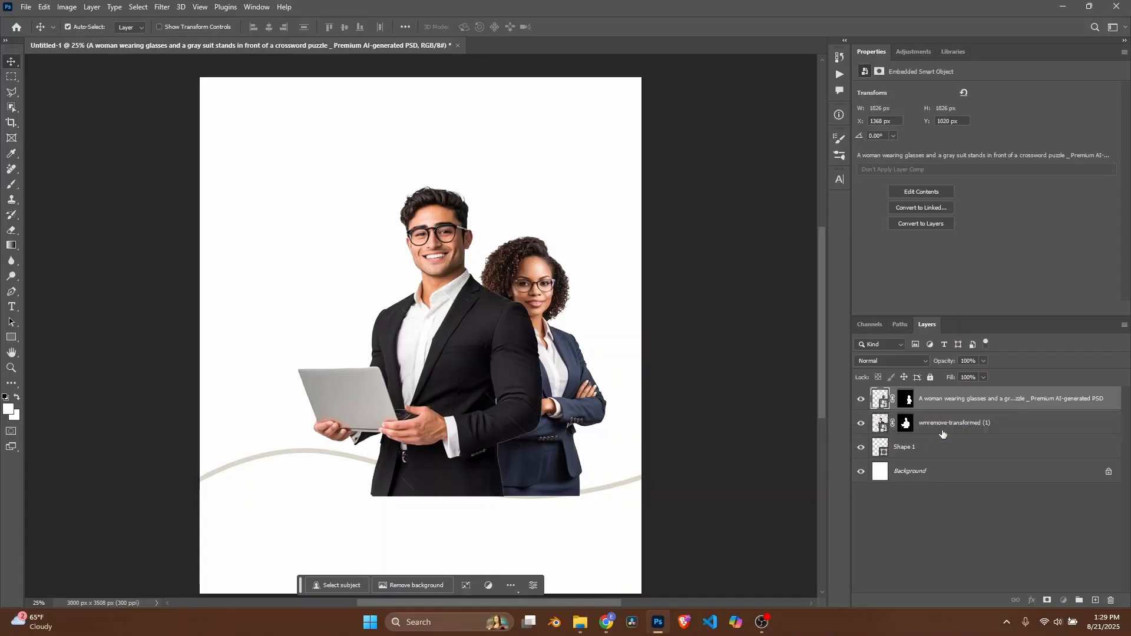
pyautogui.moveTo(550, 440); pyautogui.dragTo(563, 439)
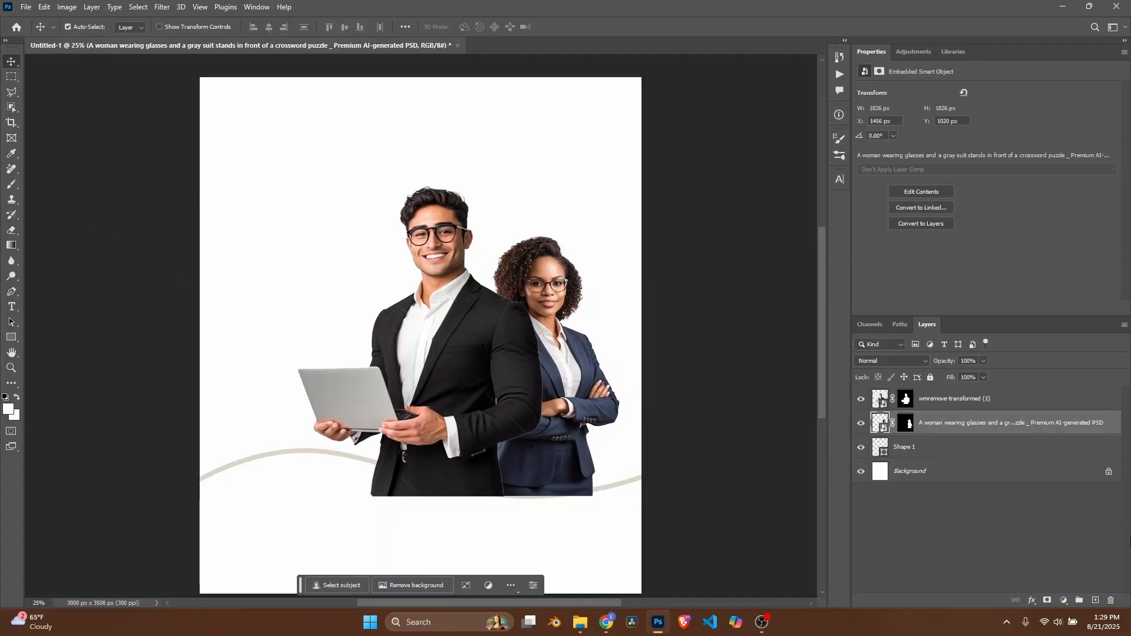
# Step: Place the Bancário Dinheiro PNG Transparente image from File Explorer above the man's layer
pyautogui.click(958, 404)
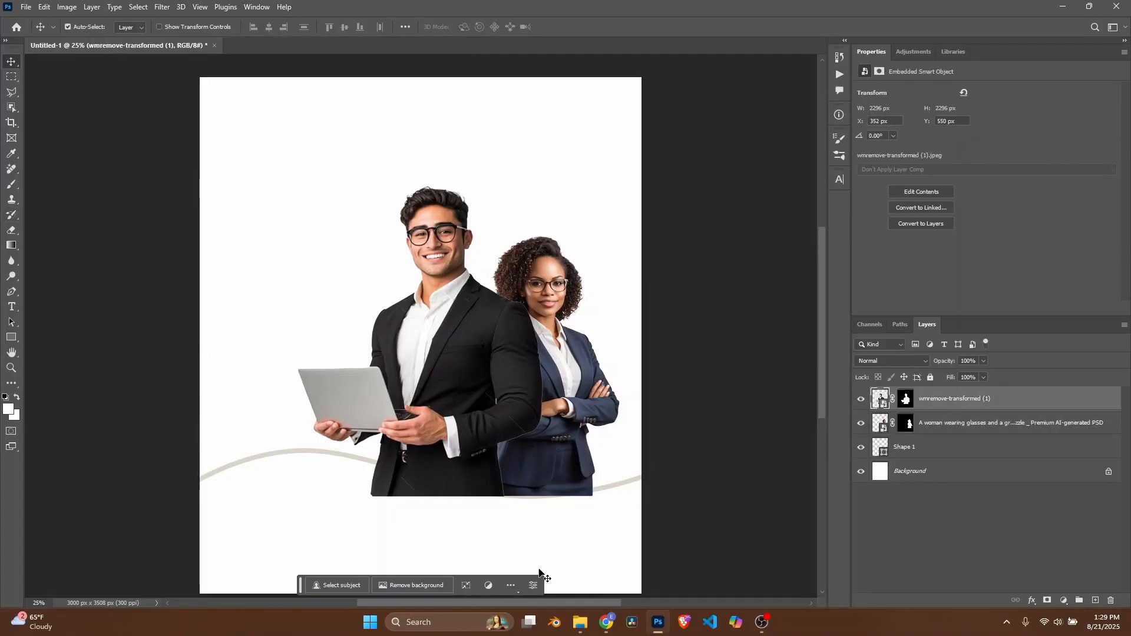
pyautogui.click(580, 622)
pyautogui.moveTo(874, 151); pyautogui.dragTo(465, 273)
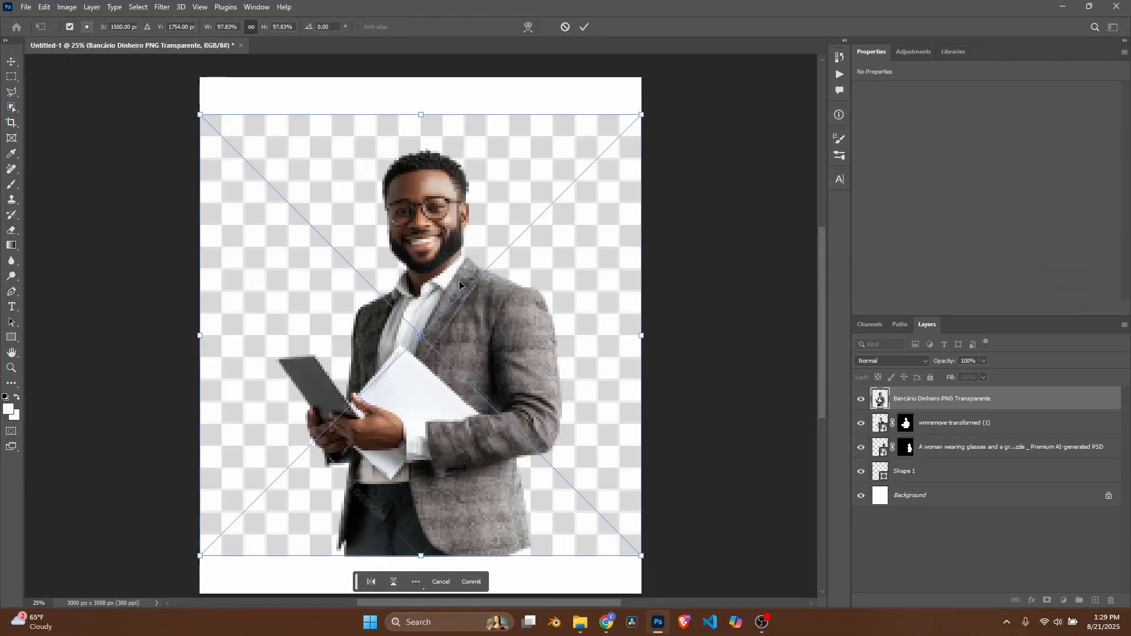
pyautogui.press('Return')
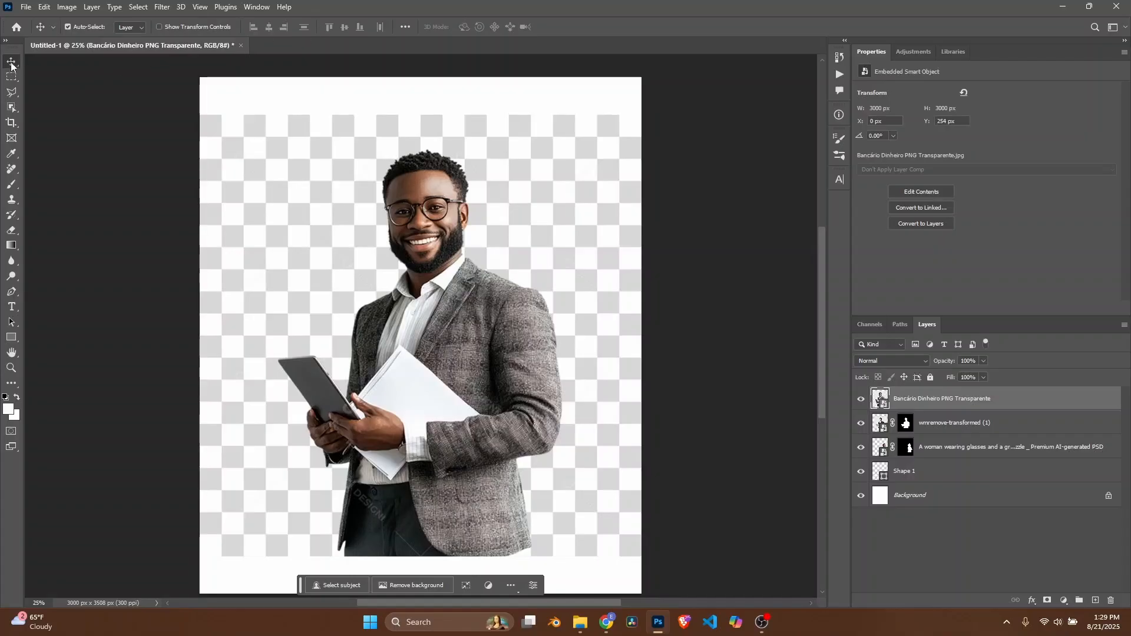
# Step: Select the bearded man with Select Subject and hide his checkered background with a layer mask
pyautogui.click(11, 108)
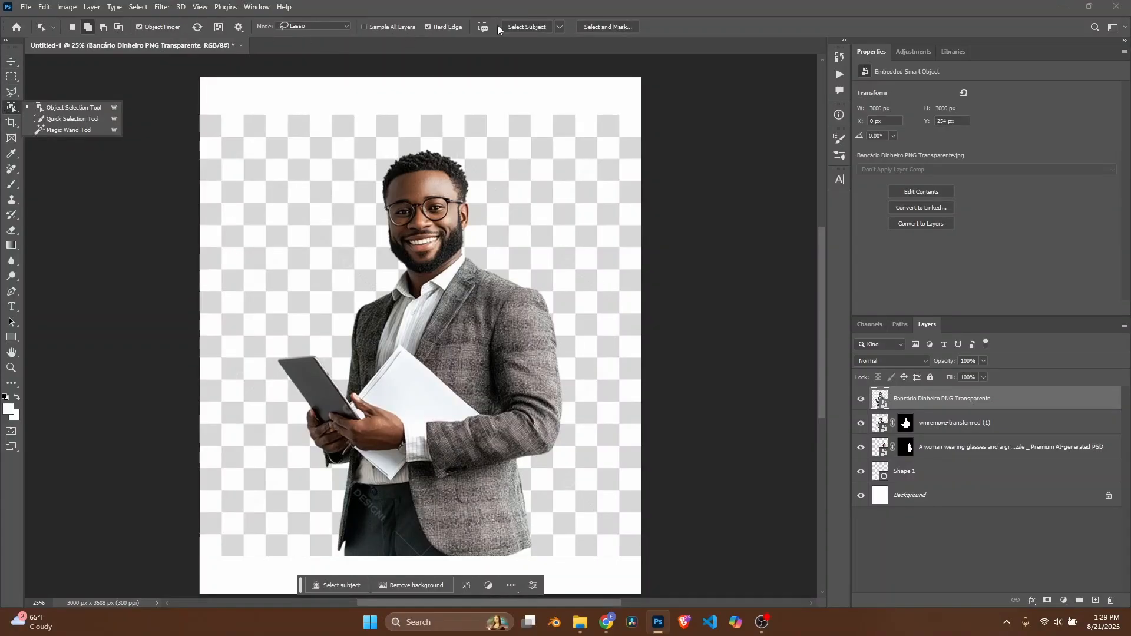
pyautogui.click(512, 27)
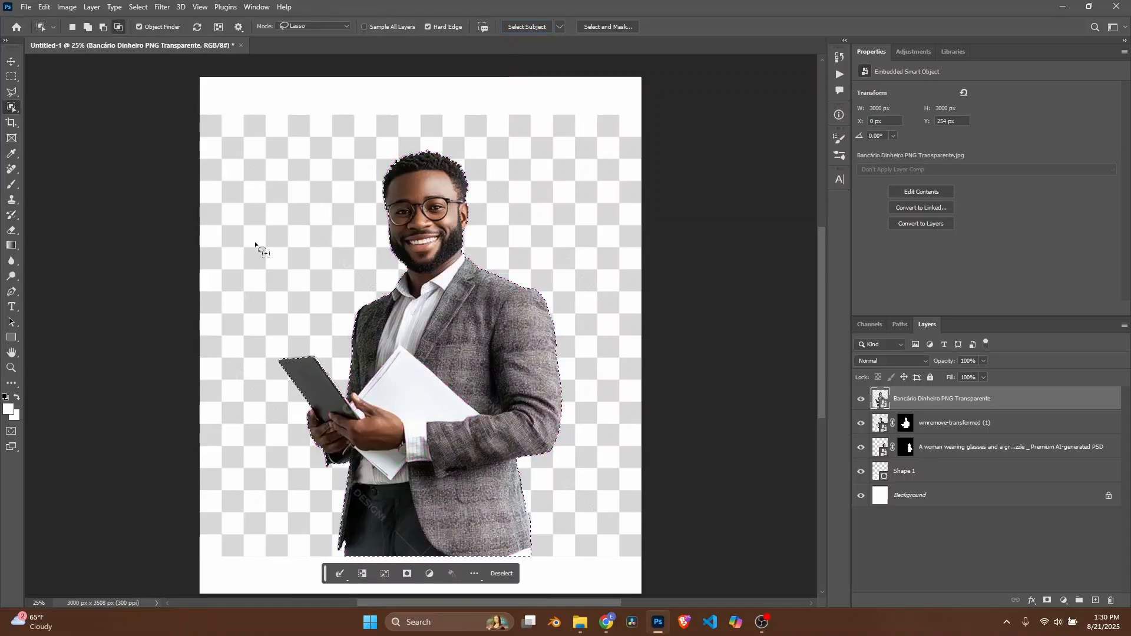
pyautogui.click(1048, 600)
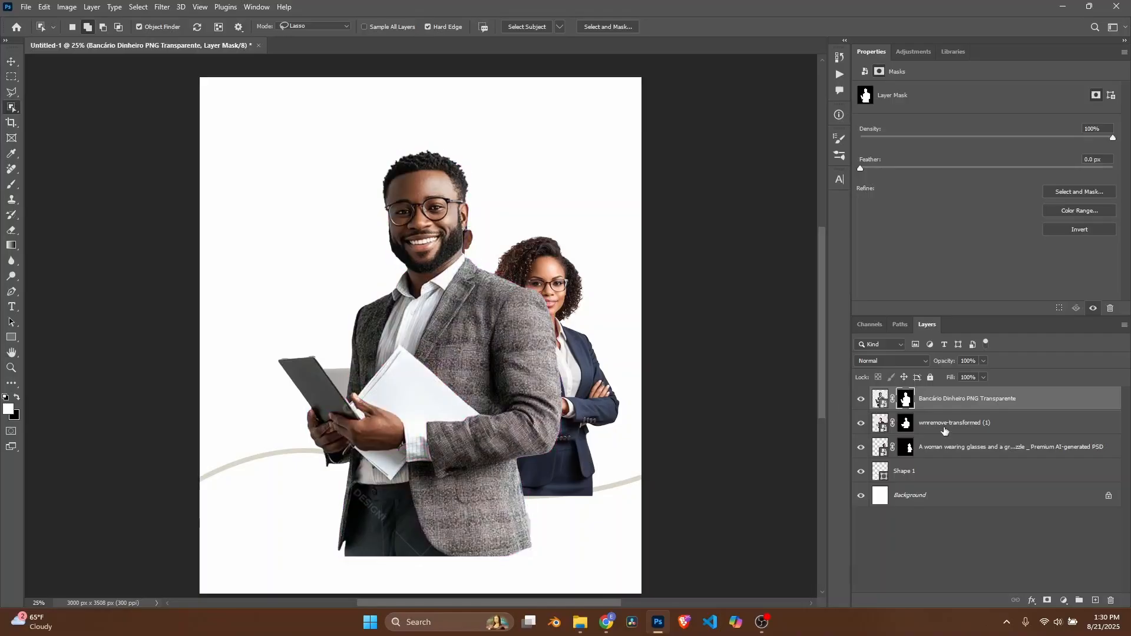
# Step: Scale the bearded man's image down to about 1578 px wide and position him at the page's right edge, level with the others' lower edges
pyautogui.click(882, 399)
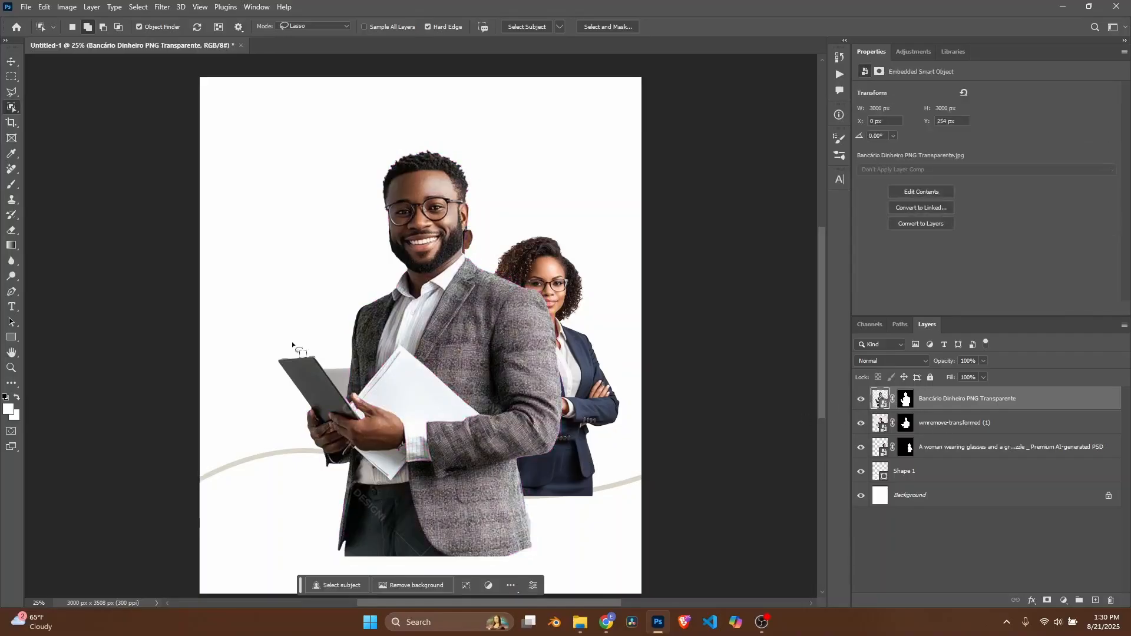
pyautogui.hotkey('ctrl', 't')
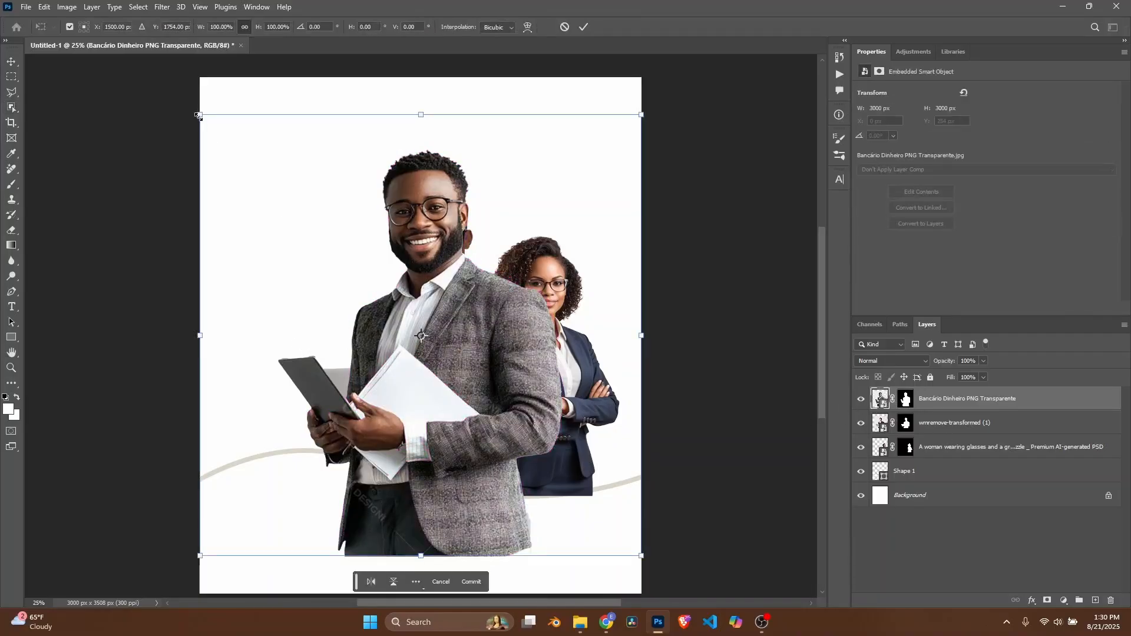
pyautogui.moveTo(198, 116); pyautogui.dragTo(357, 273)
pyautogui.moveTo(548, 430); pyautogui.dragTo(644, 393)
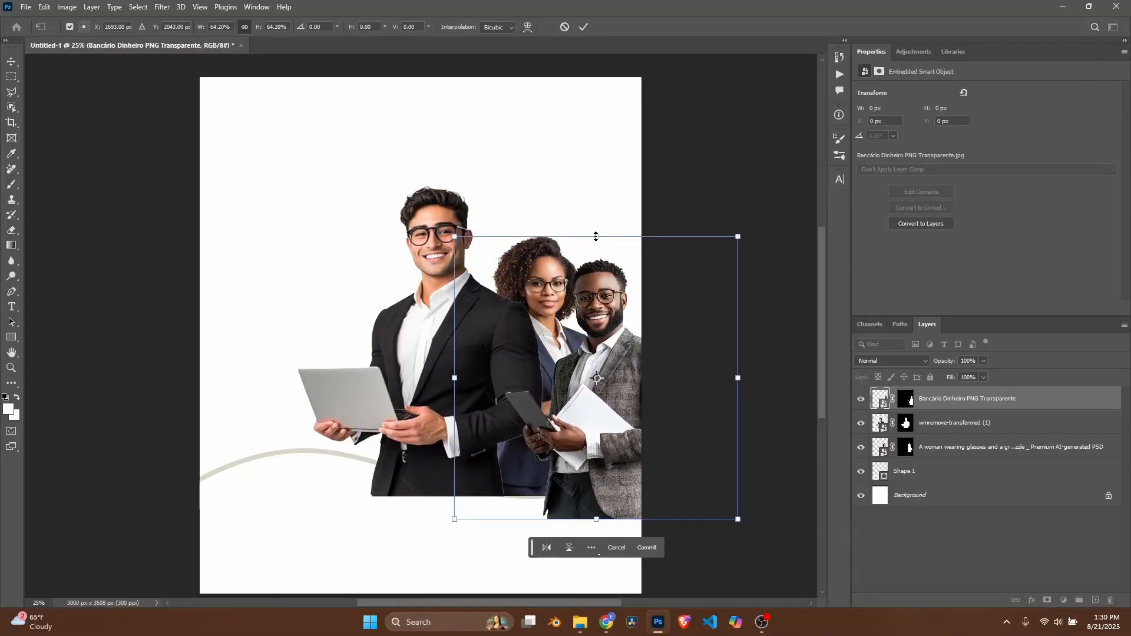
pyautogui.moveTo(596, 236); pyautogui.dragTo(596, 288)
pyautogui.moveTo(625, 387); pyautogui.dragTo(637, 366)
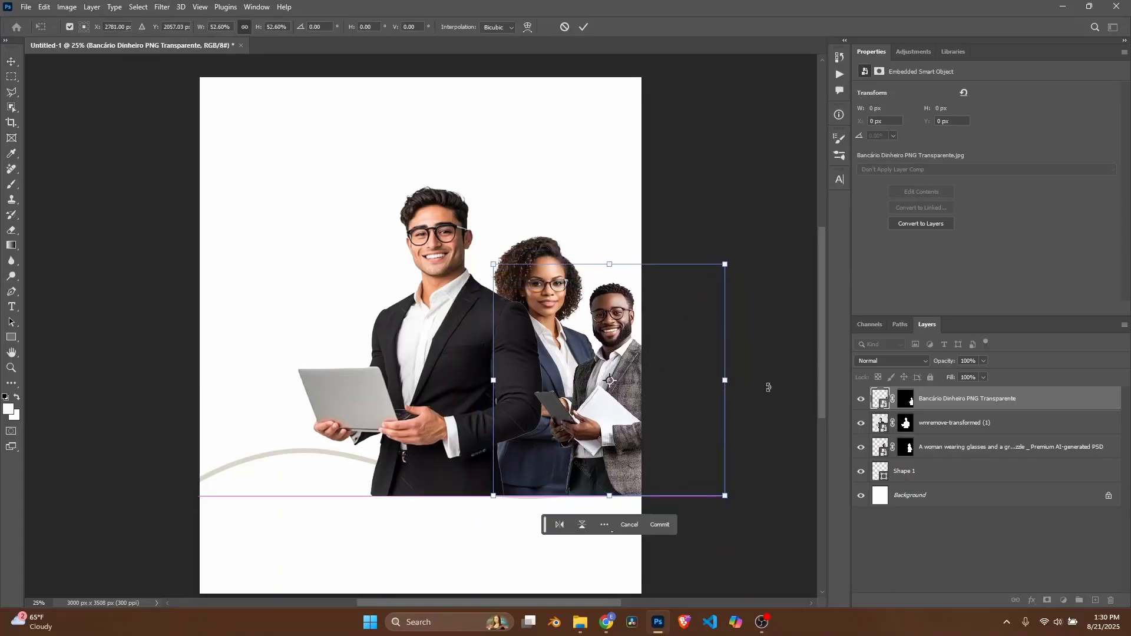
pyautogui.press('Return')
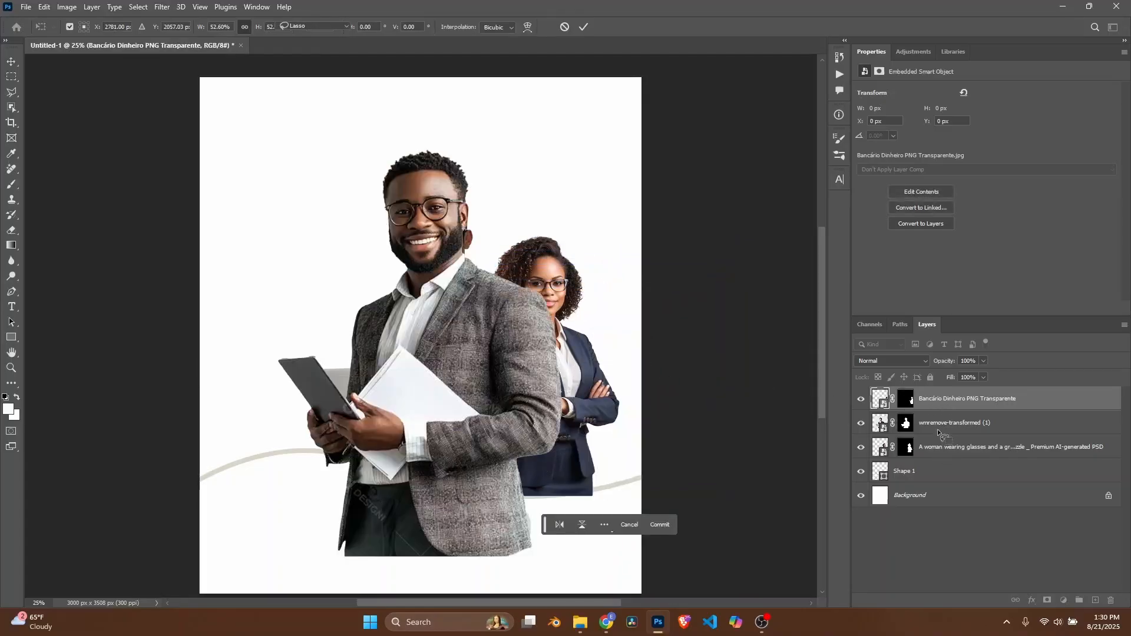
# Step: Move the bearded man's layer beneath the woman's layer and bring the Shape 1 wave layer to the top of the stack
pyautogui.moveTo(921, 402); pyautogui.dragTo(921, 435)
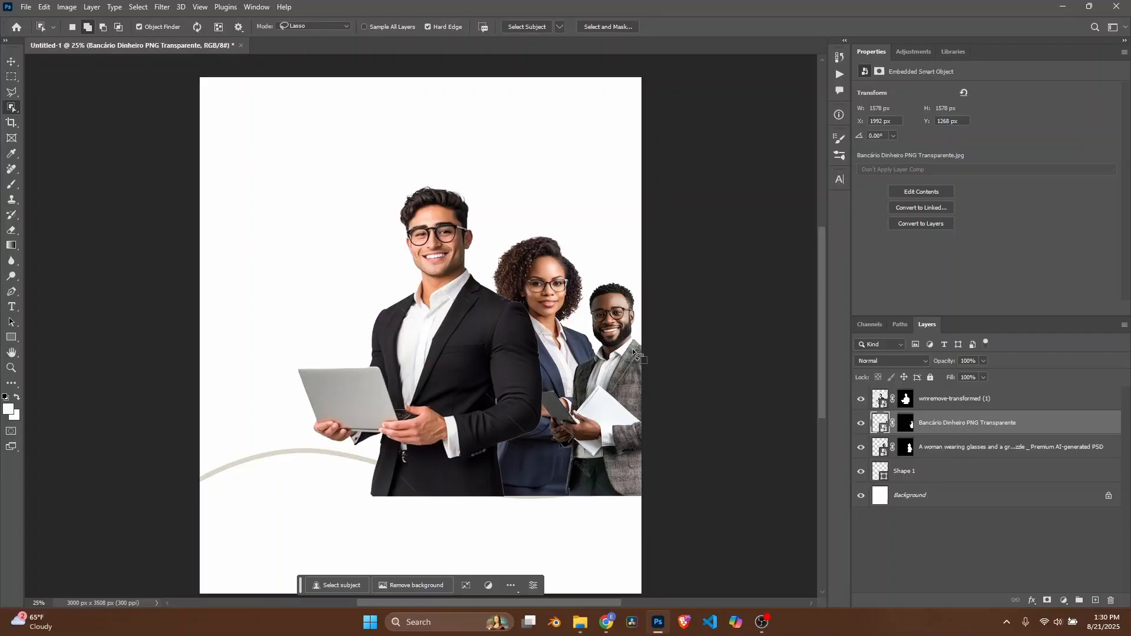
pyautogui.moveTo(994, 415); pyautogui.dragTo(969, 451)
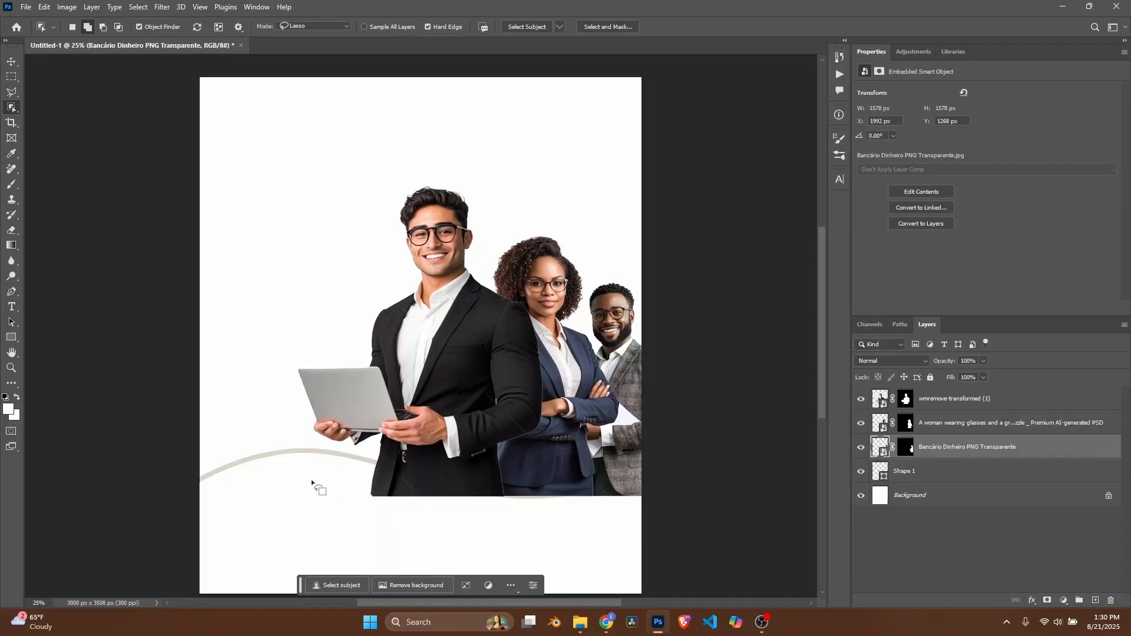
pyautogui.click(911, 472)
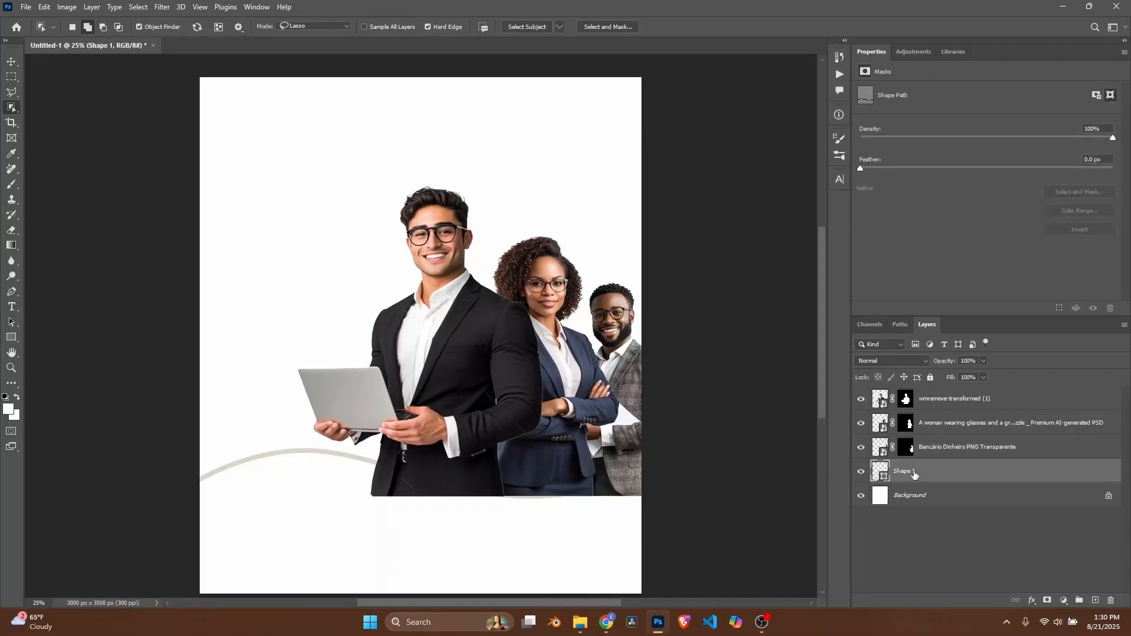
pyautogui.moveTo(936, 480); pyautogui.dragTo(920, 395)
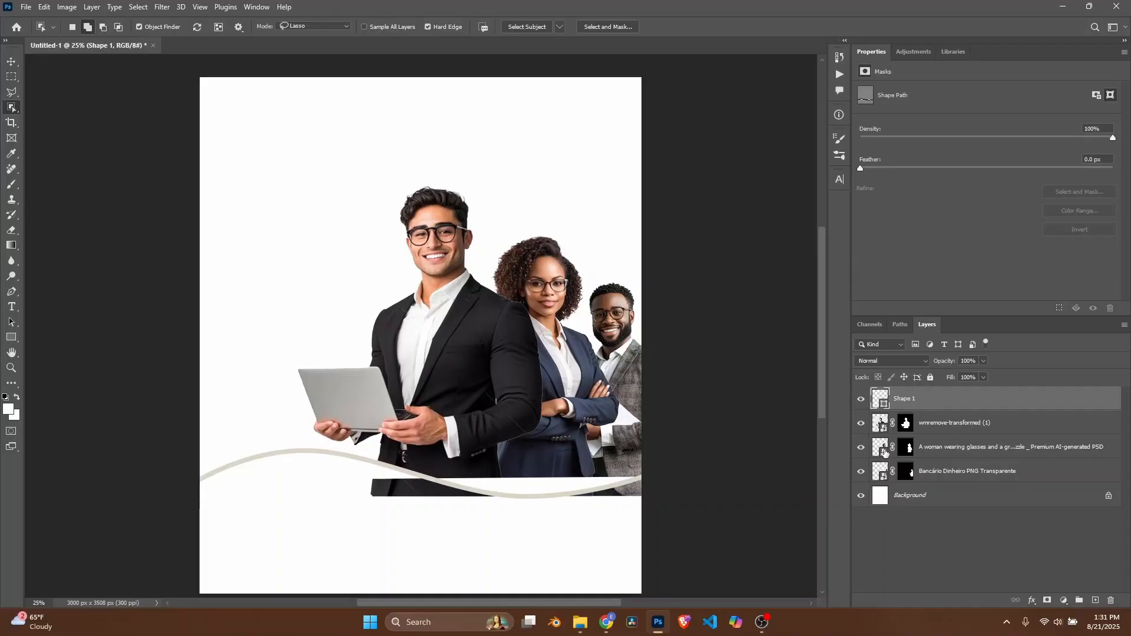
# Step: Hide the three people layers and select the white area below the wave with the Quick Selection tool
pyautogui.click(861, 423)
pyautogui.click(859, 472)
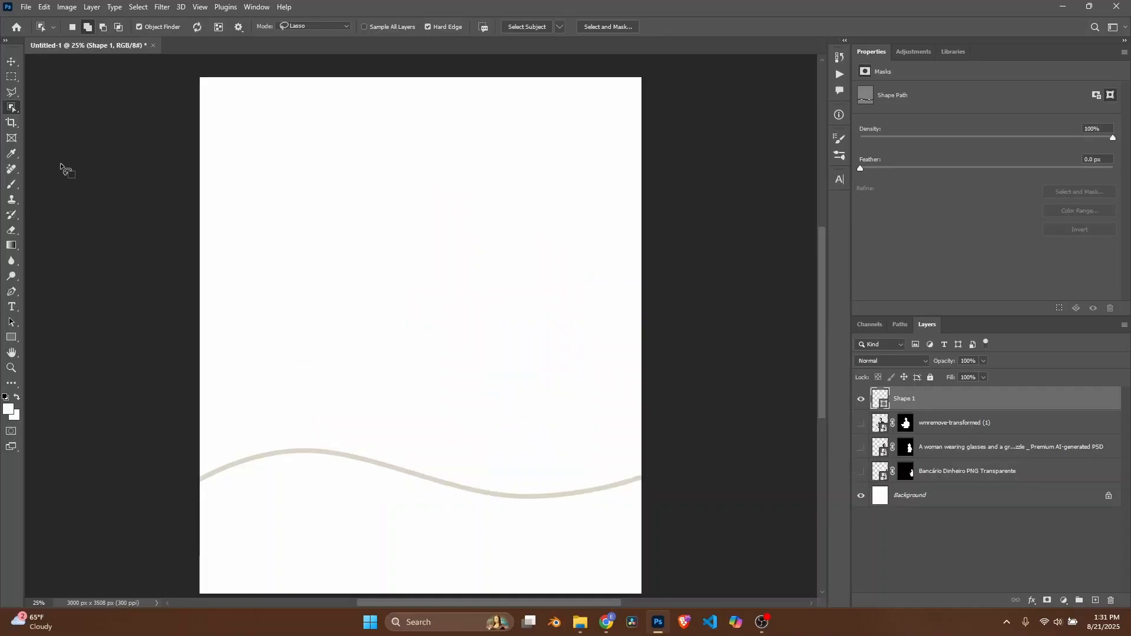
pyautogui.rightClick(9, 109)
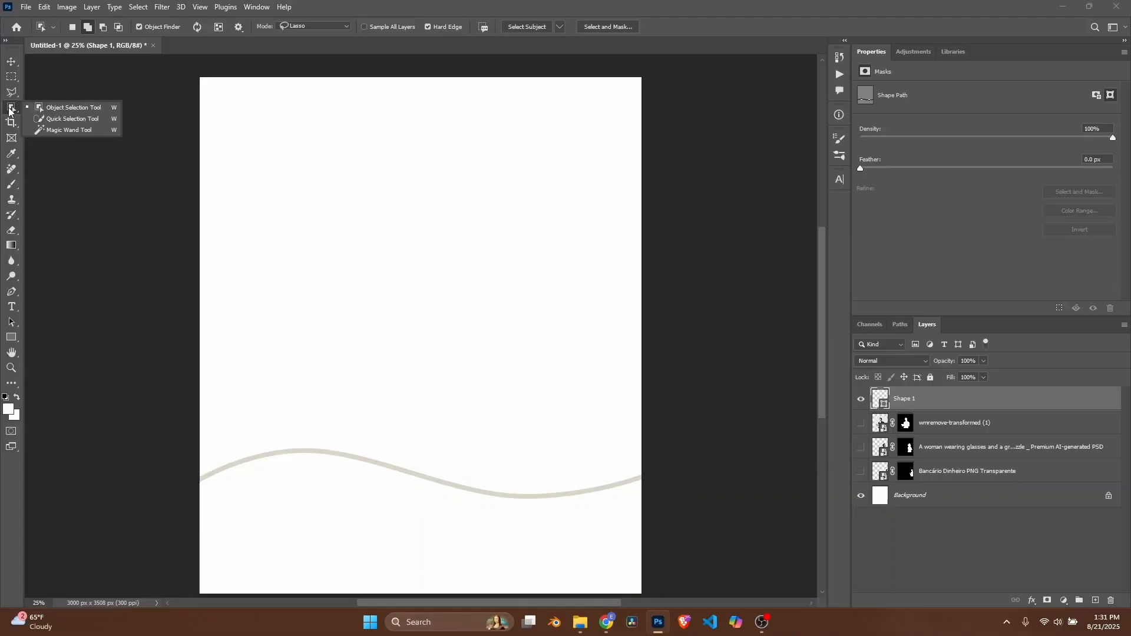
pyautogui.click(75, 120)
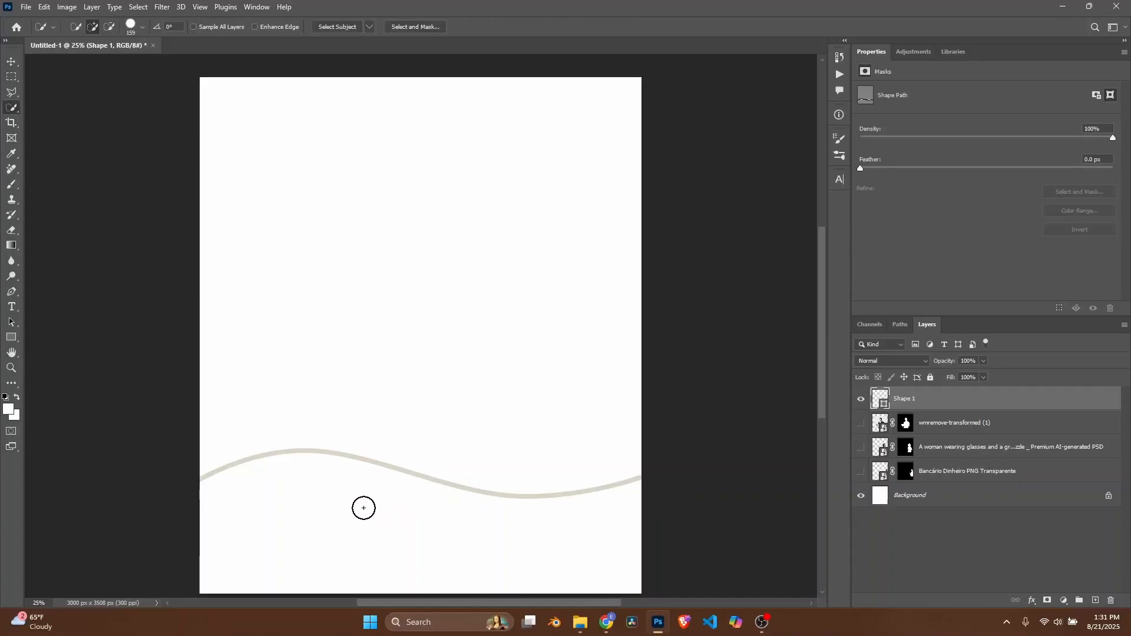
pyautogui.scroll(-2, 383, 507)
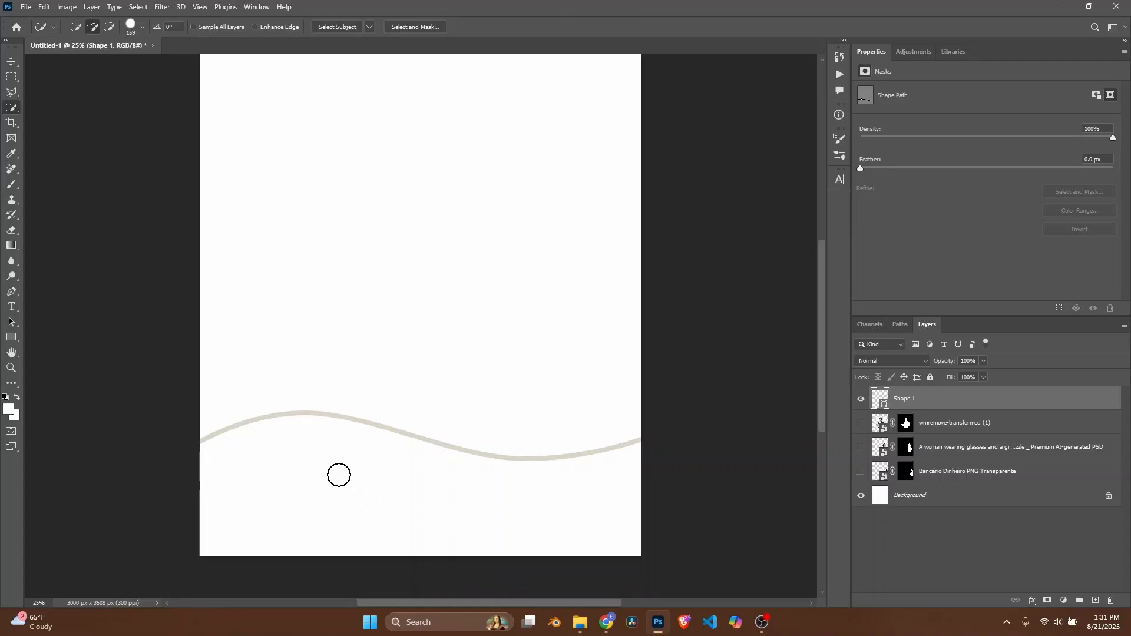
pyautogui.moveTo(339, 474)
pyautogui.mouseDown()
pyautogui.moveTo(348, 472)
pyautogui.moveTo(285, 459)
pyautogui.mouseUp()
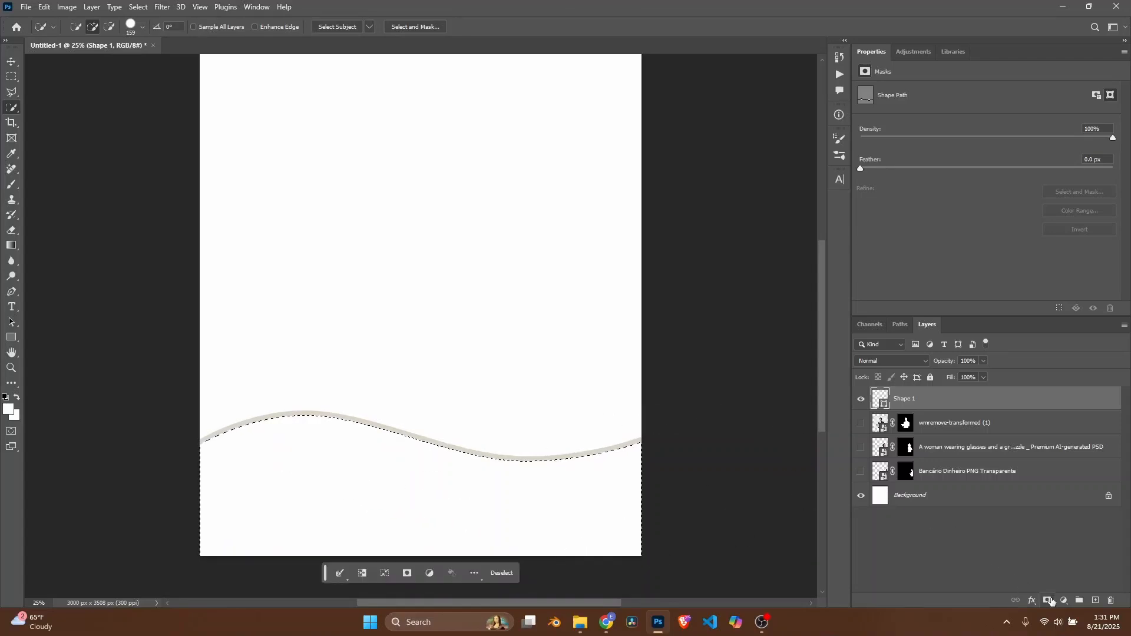
# Step: Fill the selected area below the wave with a white (ffffff) Solid Color fill layer
pyautogui.click(1064, 601)
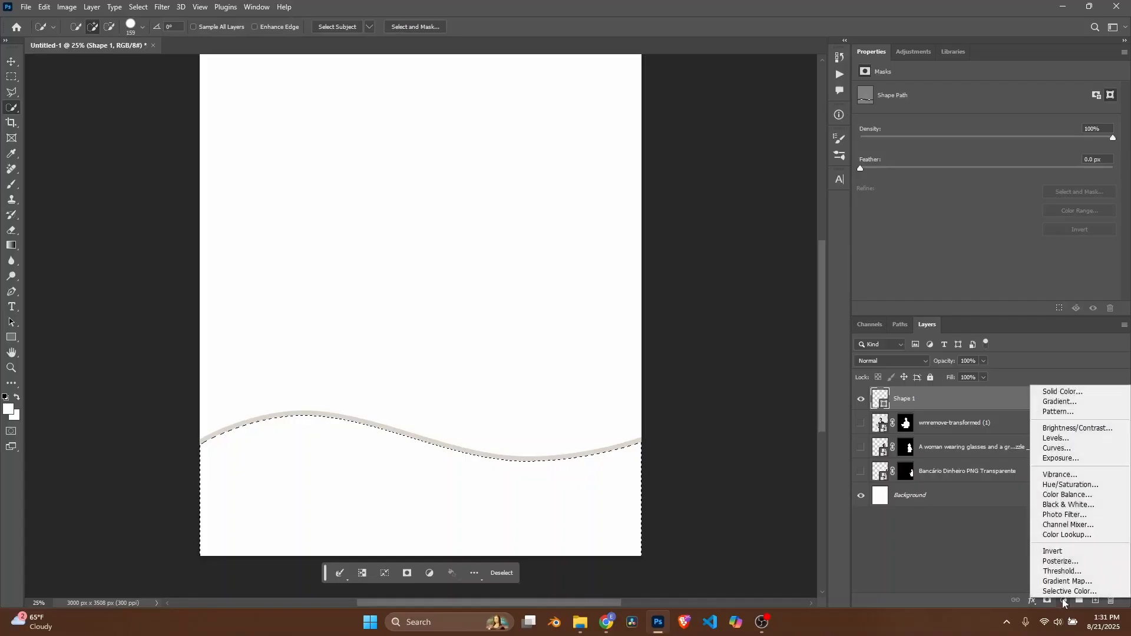
pyautogui.click(1046, 392)
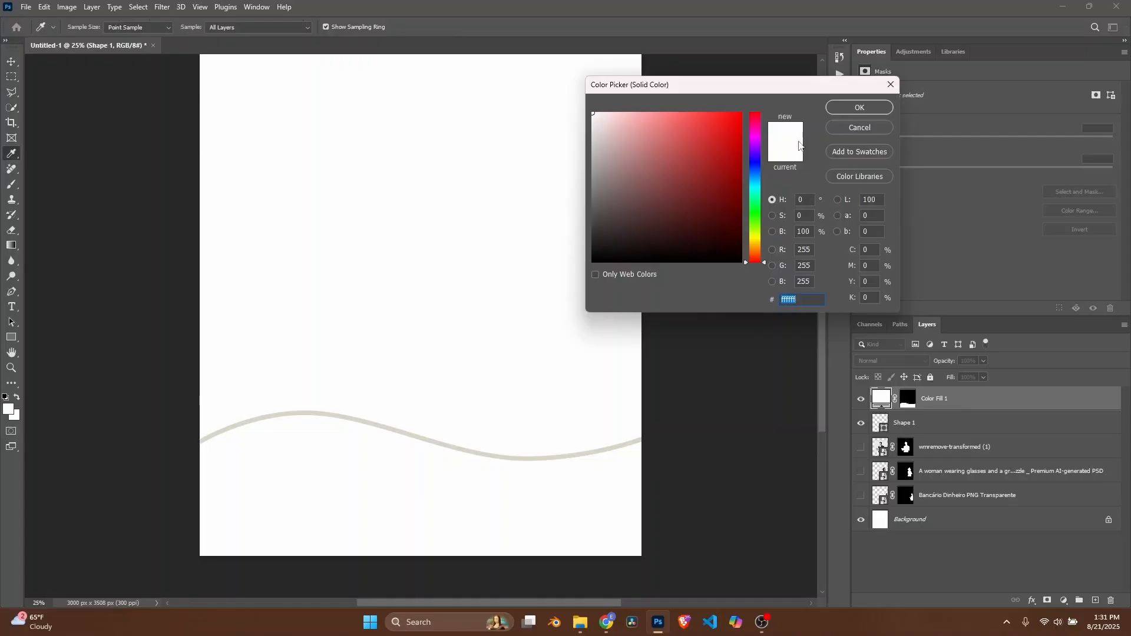
pyautogui.click(850, 107)
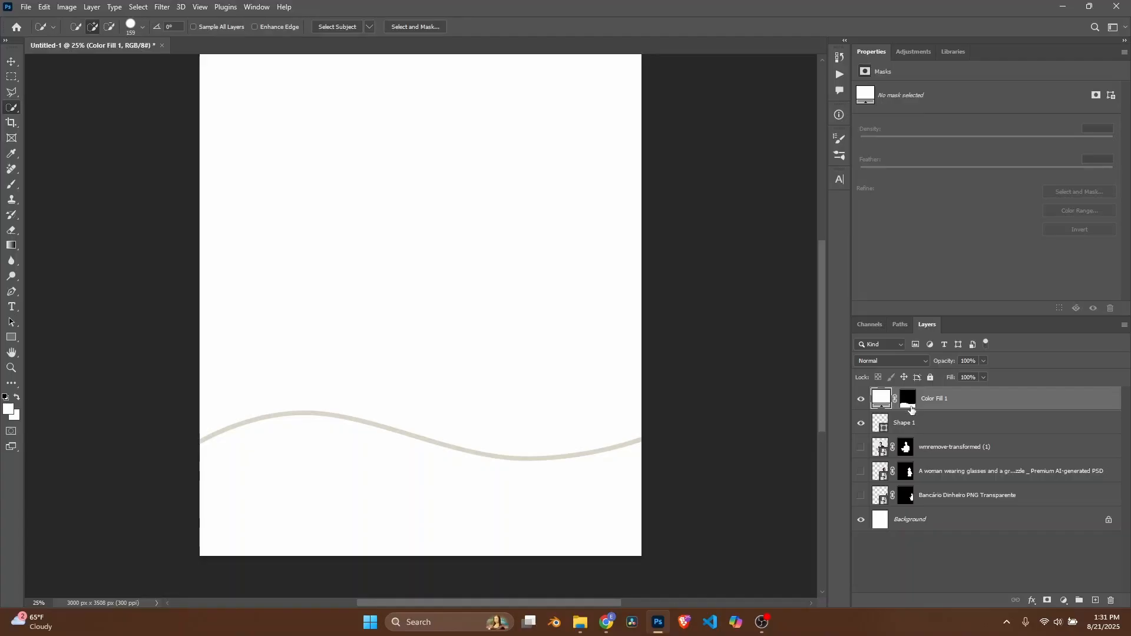
# Step: Show the three people layers again, keeping the Background layer visible
pyautogui.click(860, 447)
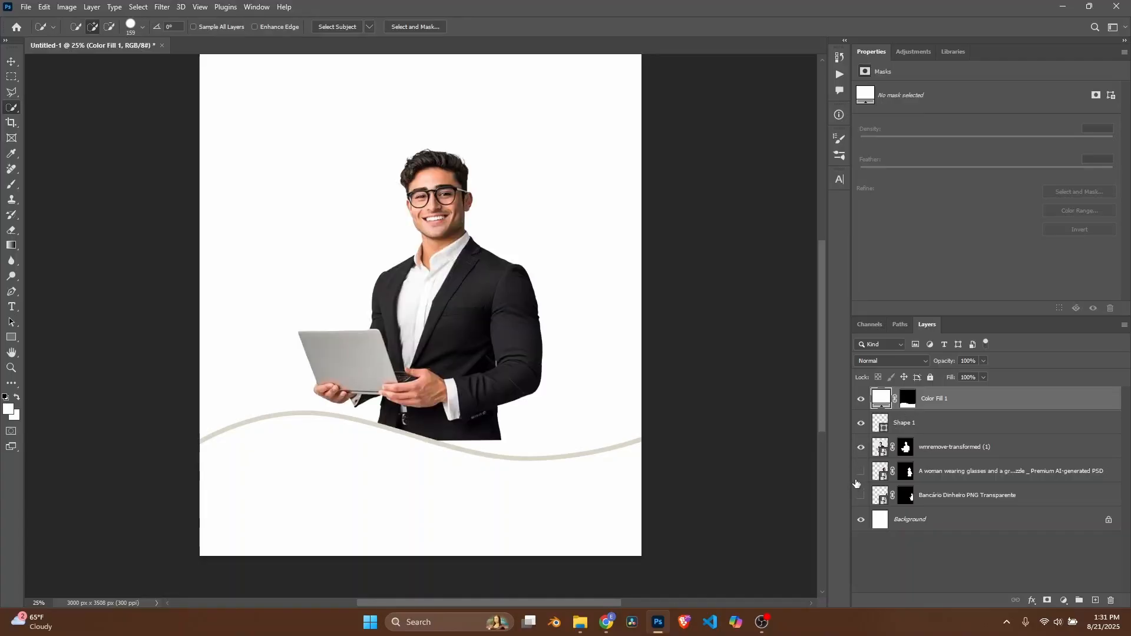
pyautogui.click(861, 472)
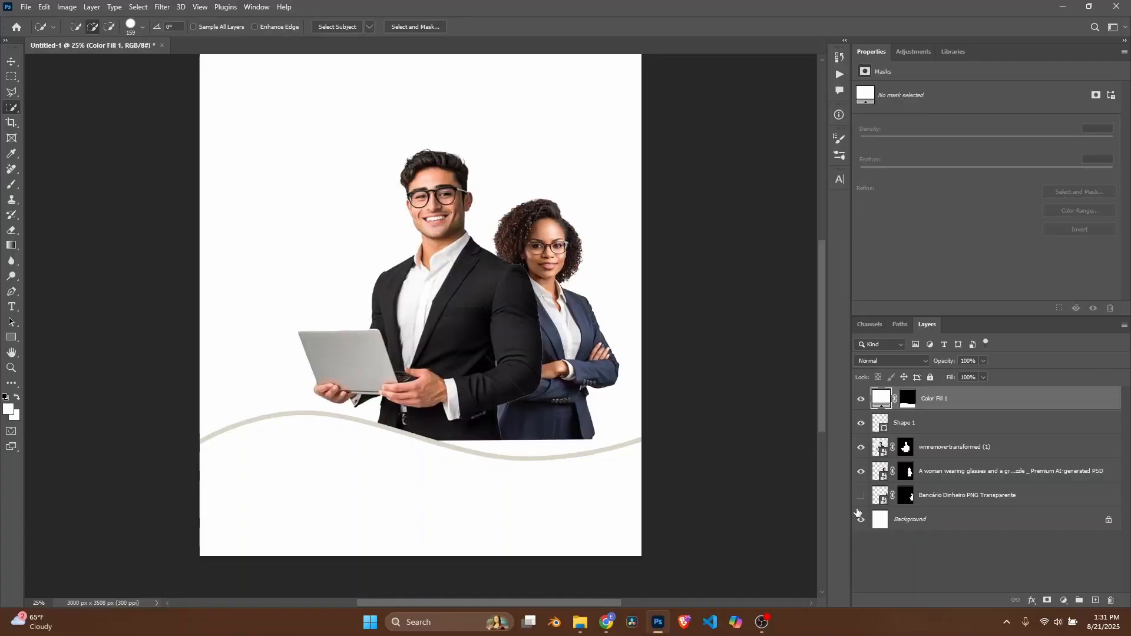
pyautogui.click(858, 514)
pyautogui.click(861, 497)
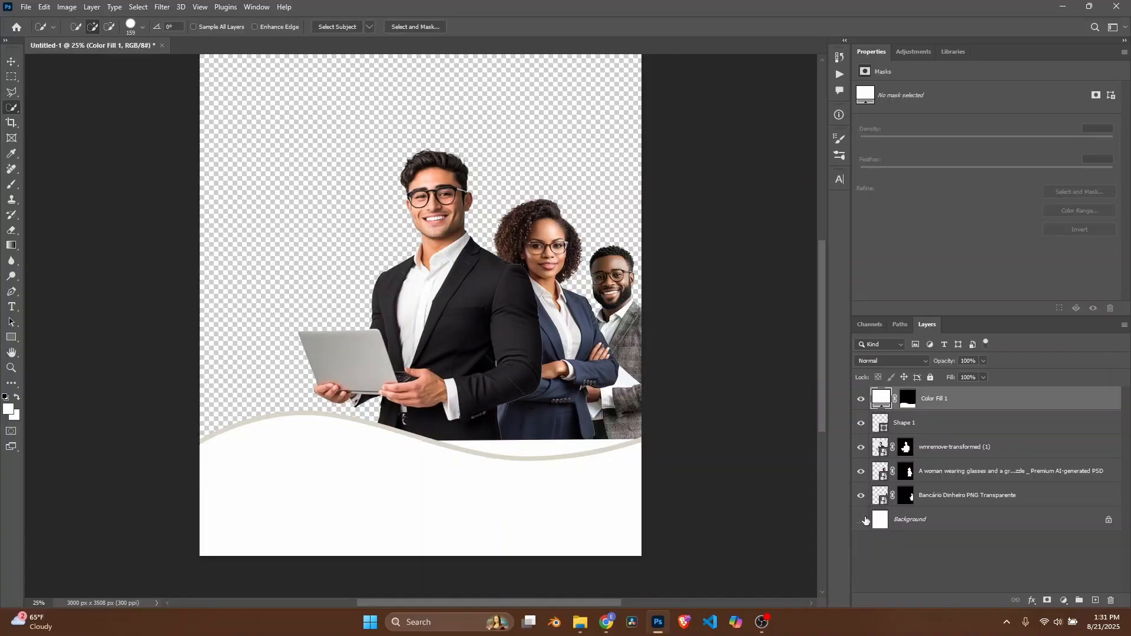
pyautogui.hotkey('ctrl', 'z')
pyautogui.hotkey('ctrl', 'z')
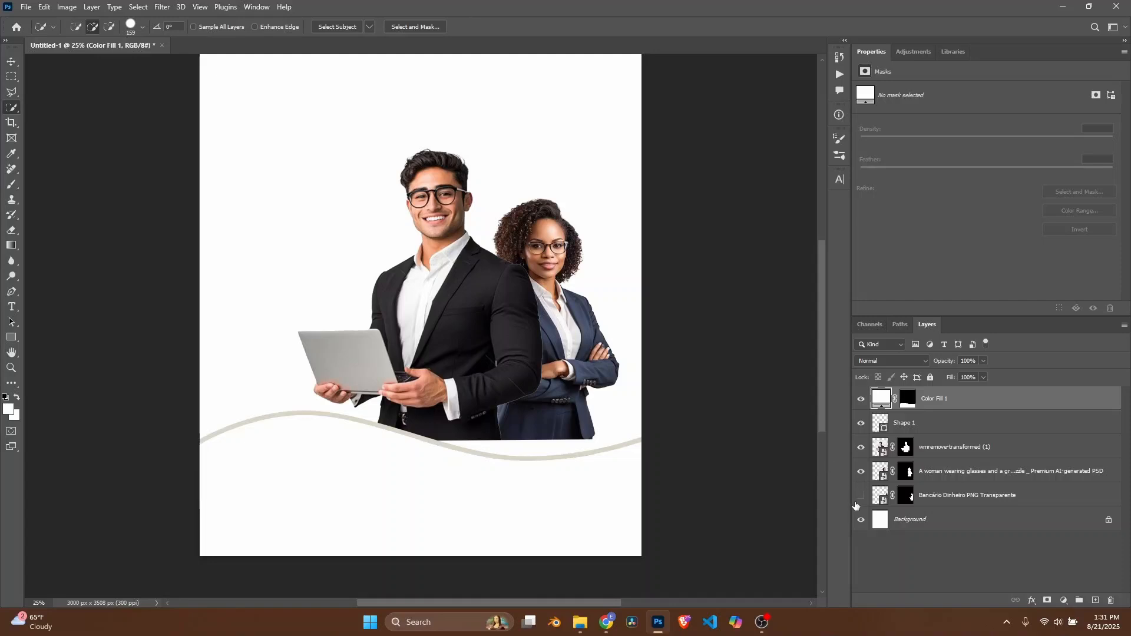
pyautogui.click(860, 495)
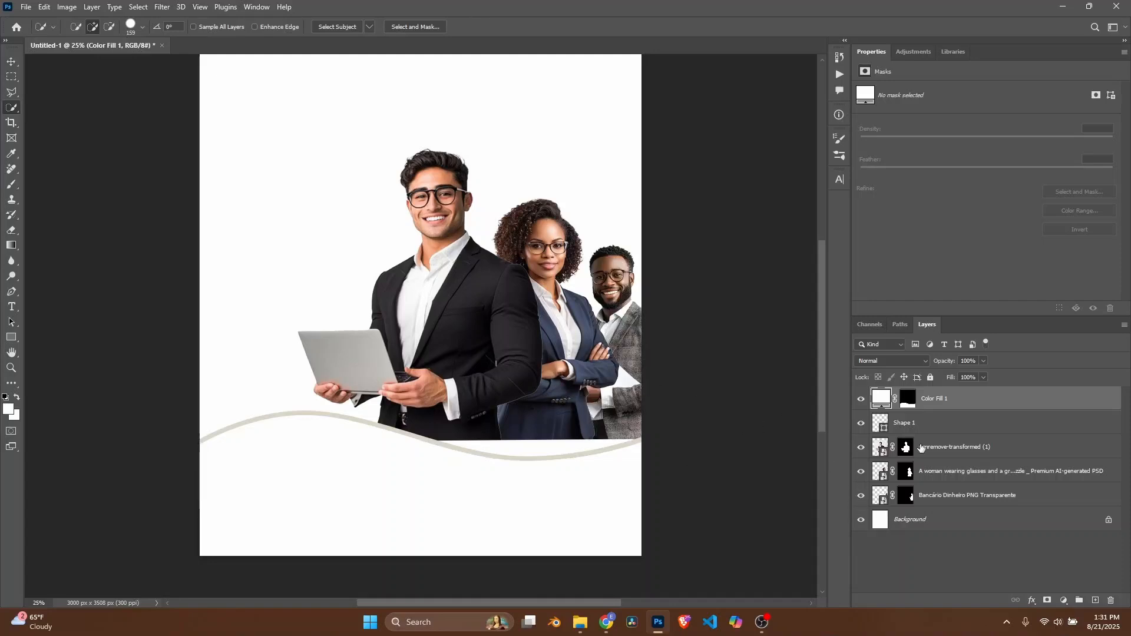
# Step: Select the three people layers and move them together slightly down and to the left on the canvas
pyautogui.click(944, 456)
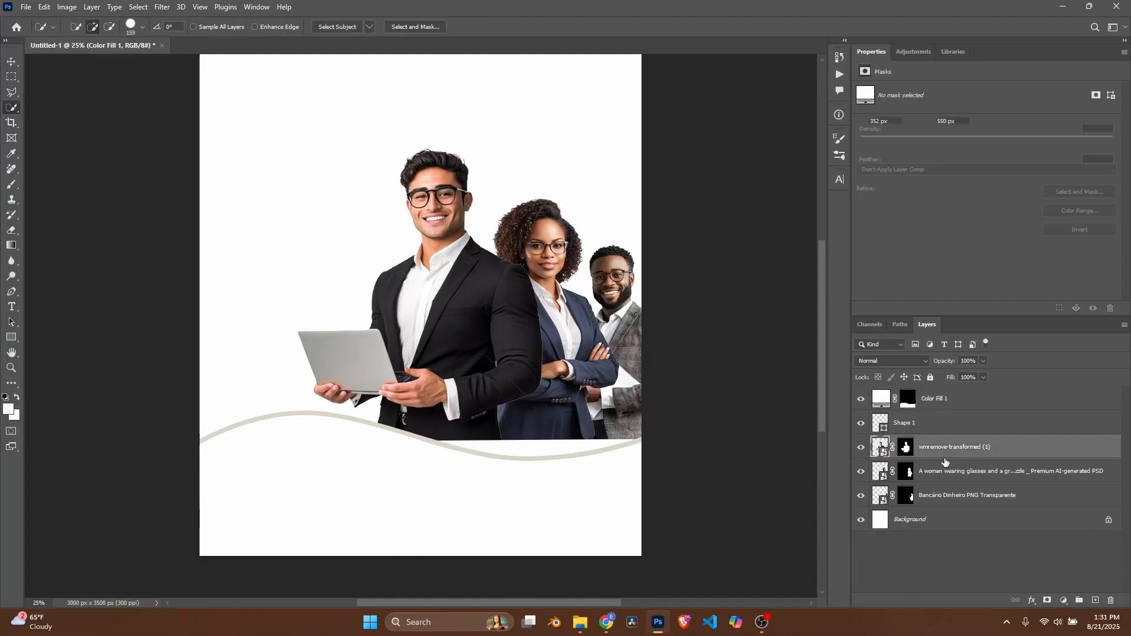
pyautogui.keyDown('shift'); pyautogui.click(944, 498); pyautogui.keyUp('shift')
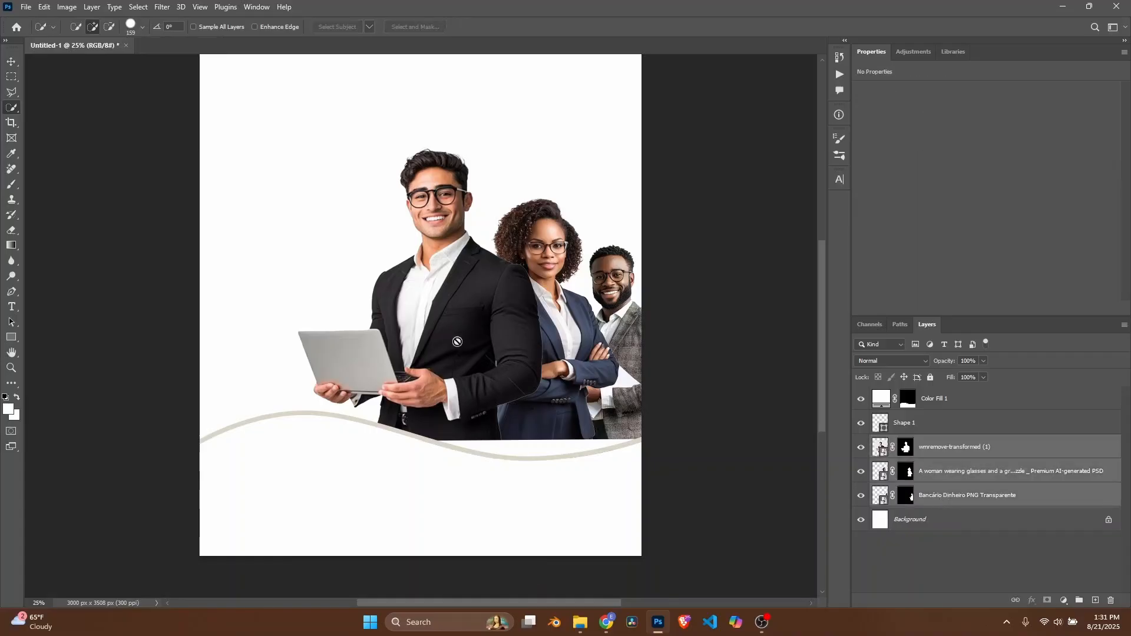
pyautogui.click(11, 61)
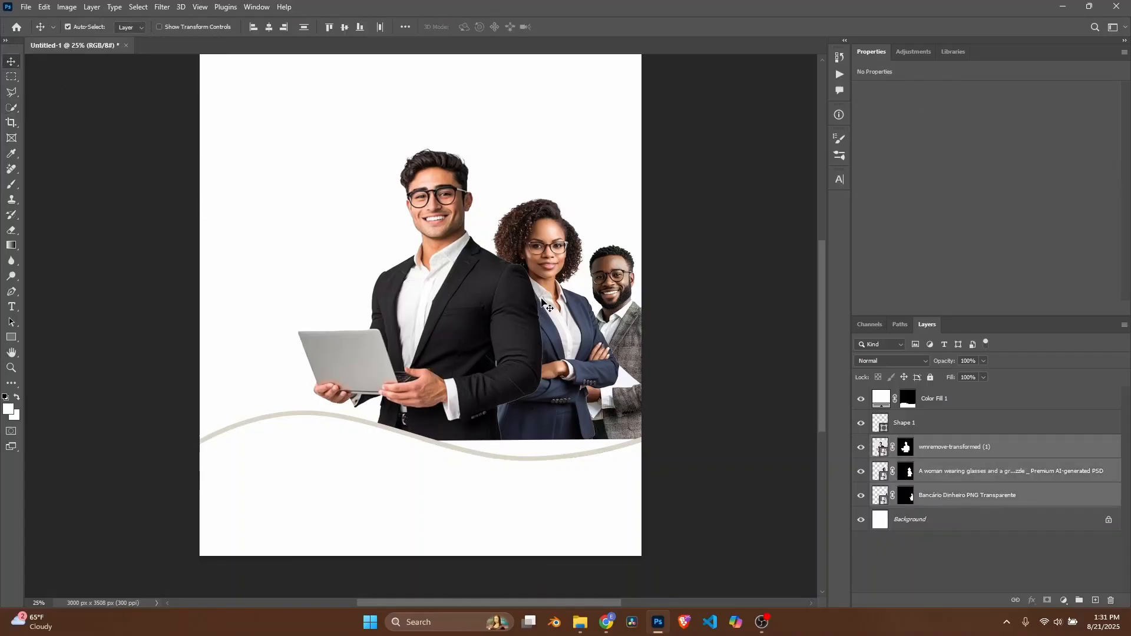
pyautogui.moveTo(542, 306)
pyautogui.mouseDown()
pyautogui.moveTo(544, 333)
pyautogui.moveTo(546, 278)
pyautogui.moveTo(538, 309)
pyautogui.moveTo(536, 277)
pyautogui.moveTo(532, 315)
pyautogui.mouseUp()
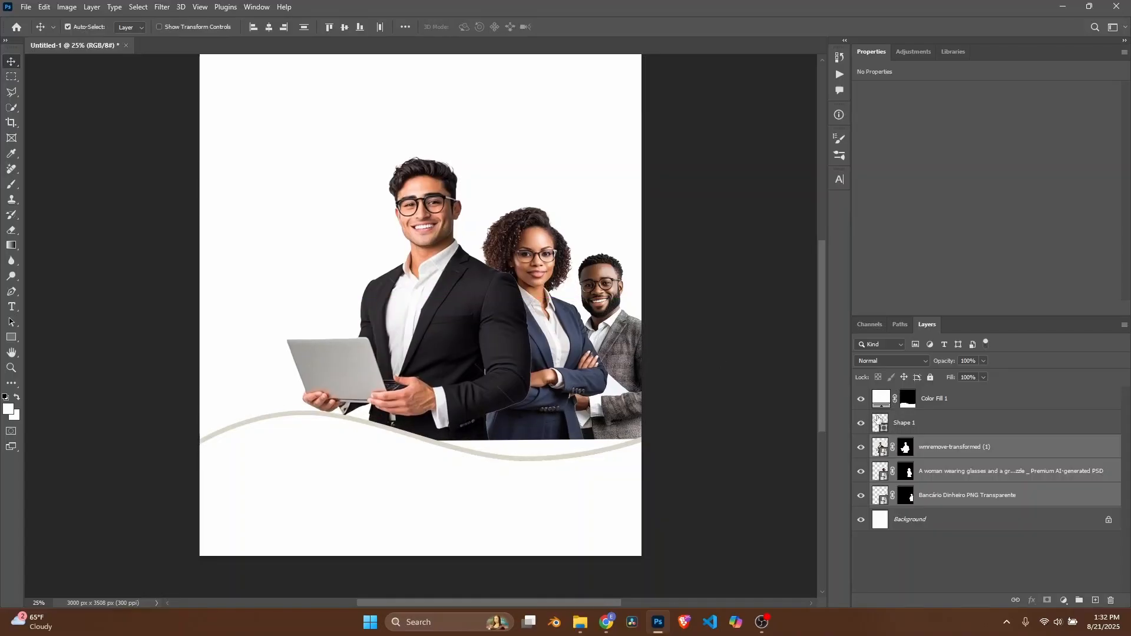
# Step: Try to select the gap between the people's lower edge and the wave line with the Quick Selection tool
pyautogui.click(907, 420)
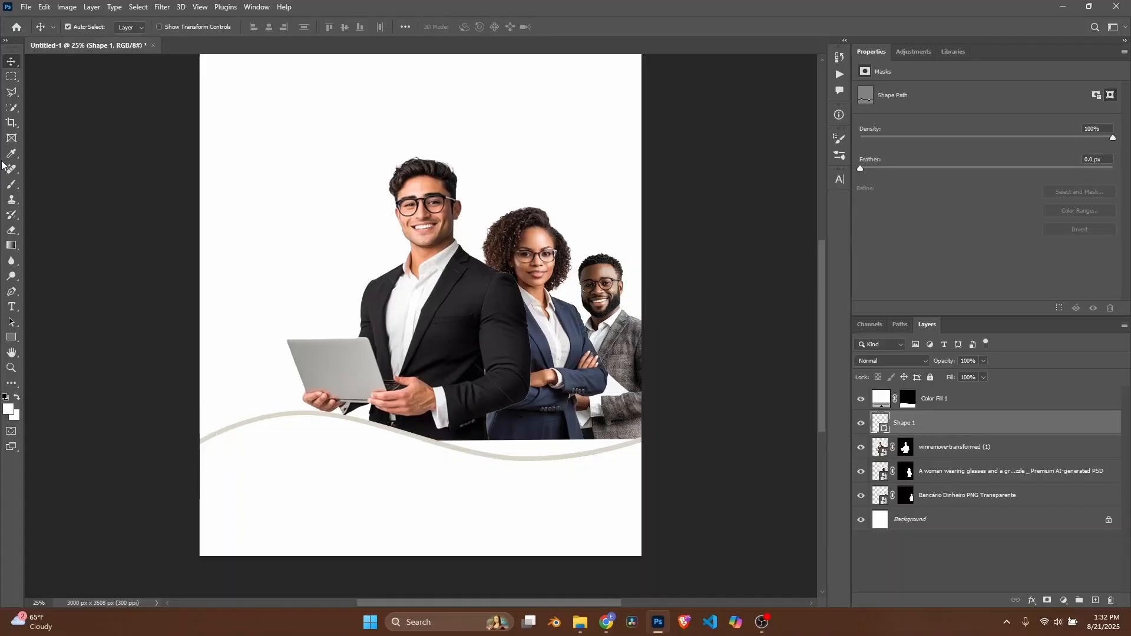
pyautogui.click(10, 112)
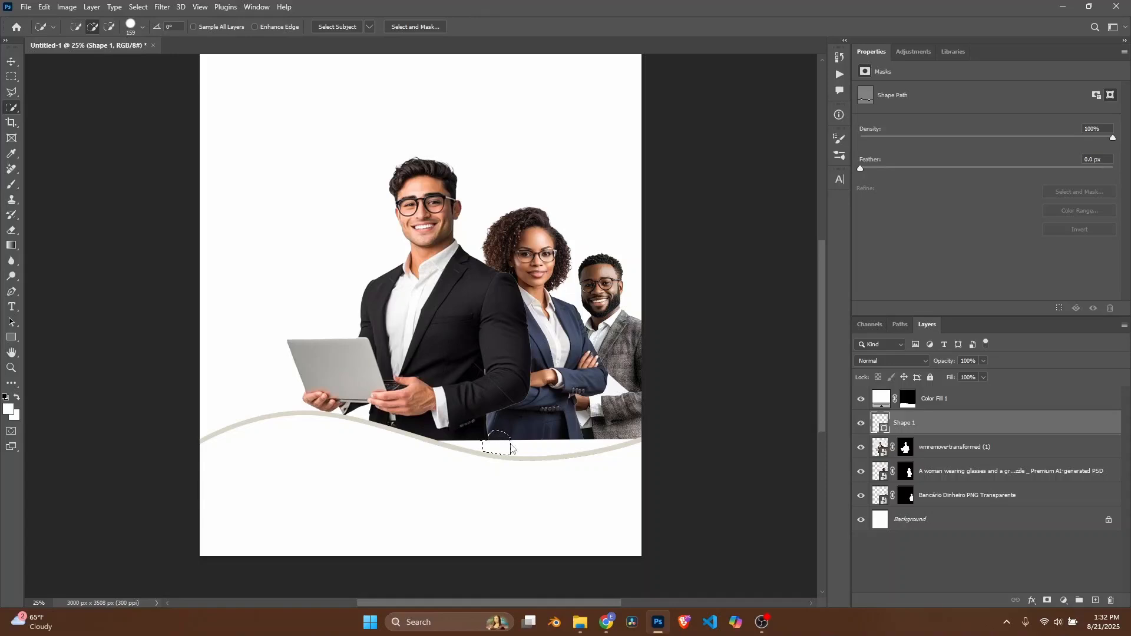
pyautogui.moveTo(511, 448); pyautogui.dragTo(567, 444)
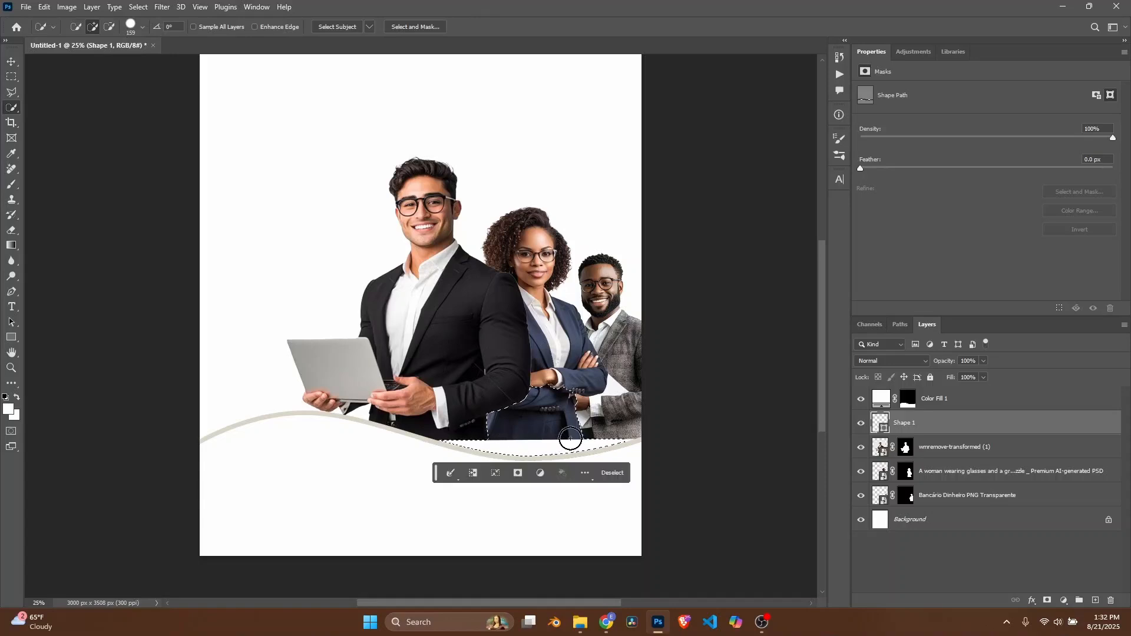
pyautogui.click(861, 449)
pyautogui.click(861, 496)
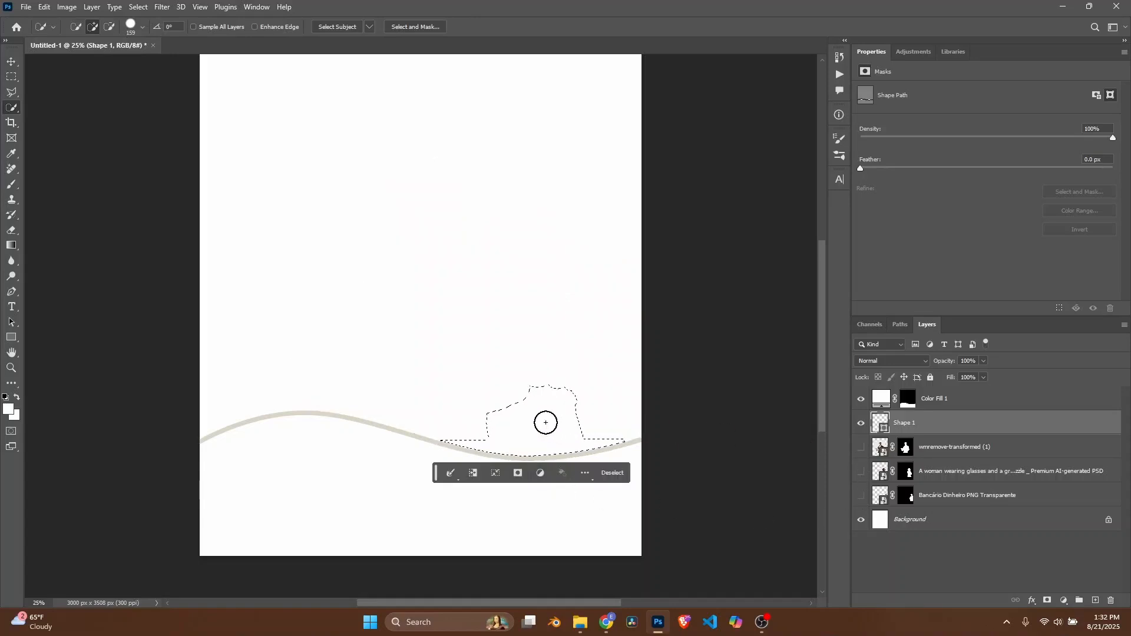
pyautogui.moveTo(518, 399)
pyautogui.mouseDown()
pyautogui.moveTo(591, 396)
pyautogui.moveTo(469, 412)
pyautogui.moveTo(503, 434)
pyautogui.moveTo(492, 441)
pyautogui.moveTo(638, 434)
pyautogui.mouseUp()
pyautogui.hotkey('ctrl', 'd')
pyautogui.moveTo(419, 438)
pyautogui.mouseDown()
pyautogui.moveTo(449, 439)
pyautogui.moveTo(469, 460)
pyautogui.mouseUp()
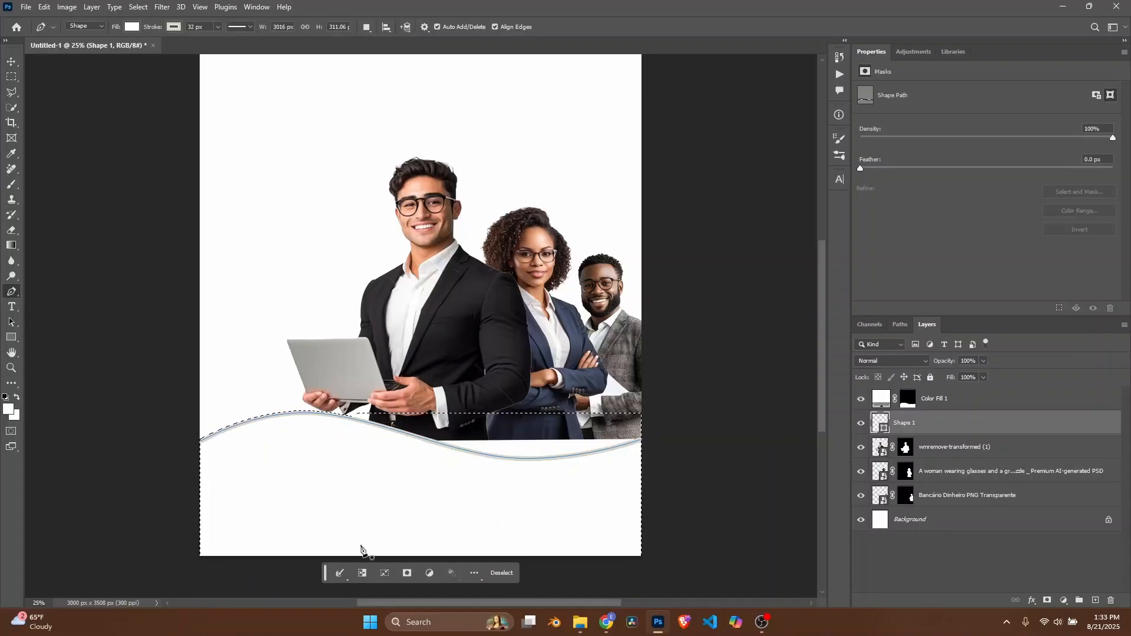
pyautogui.click(954, 540)
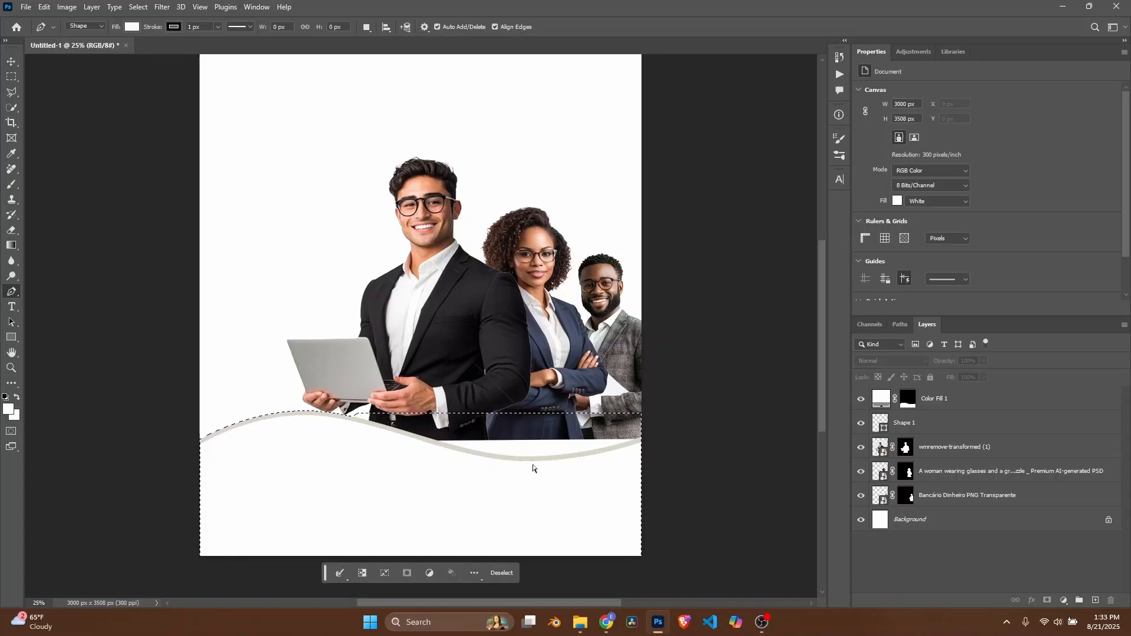
pyautogui.hotkey('ctrl', 'd')
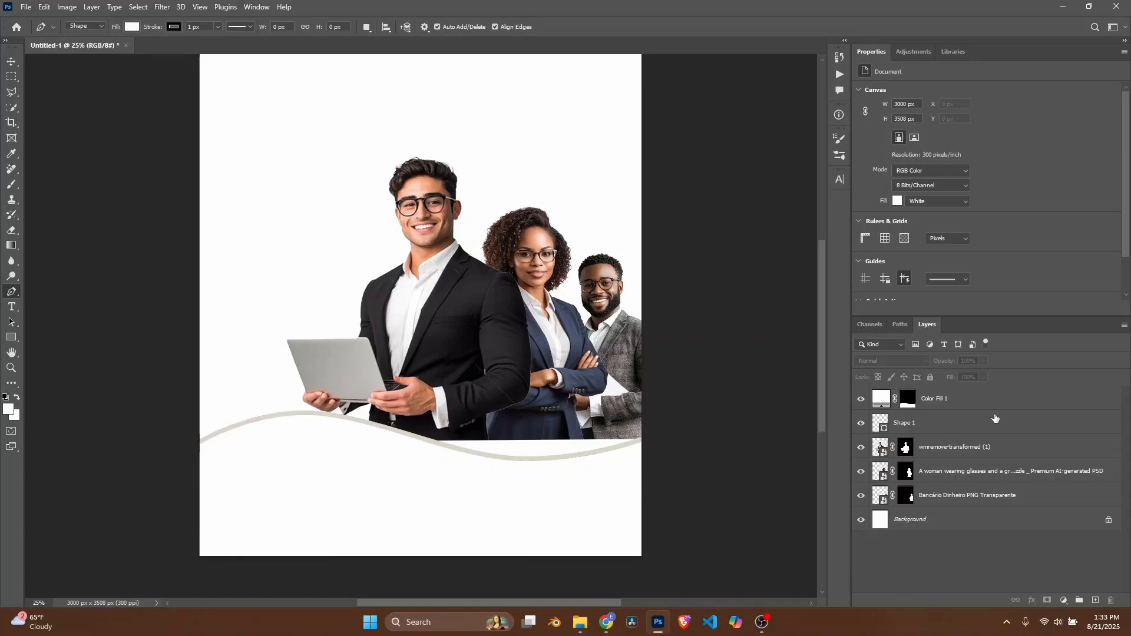
# Step: Set the fill of the Shape 1 wave to no color, keeping its 32 px stroke
pyautogui.click(942, 423)
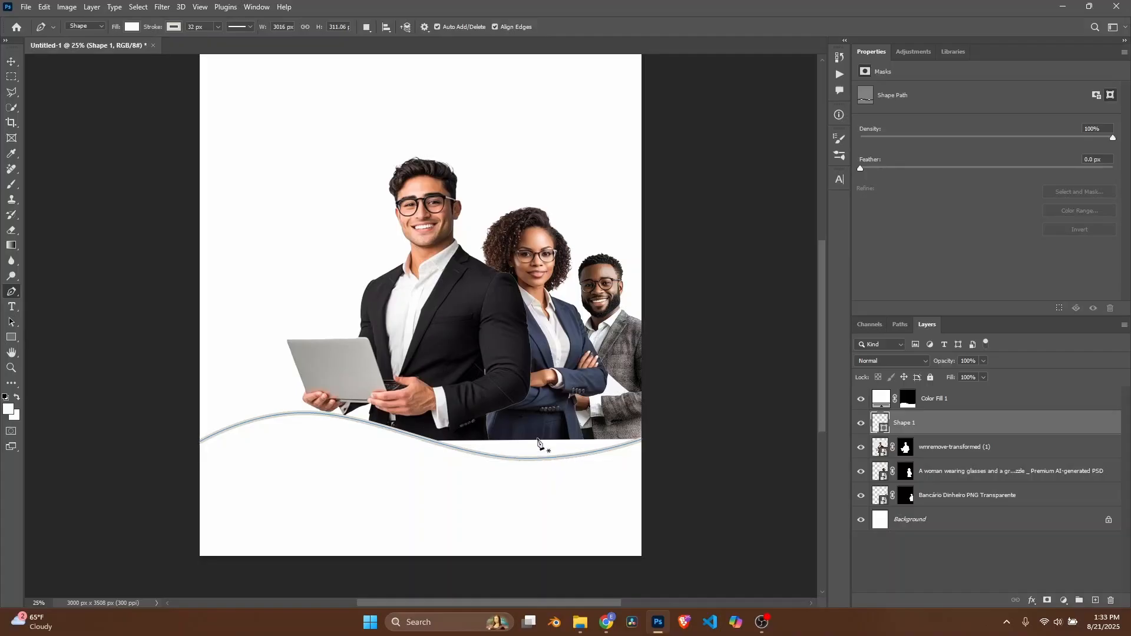
pyautogui.click(131, 27)
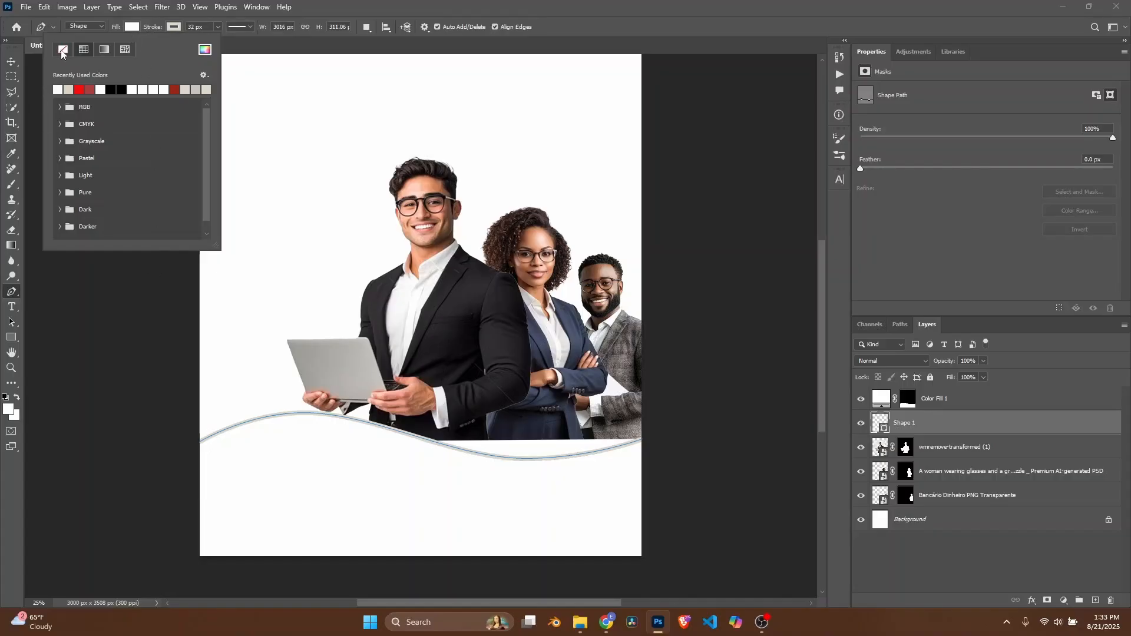
pyautogui.click(62, 51)
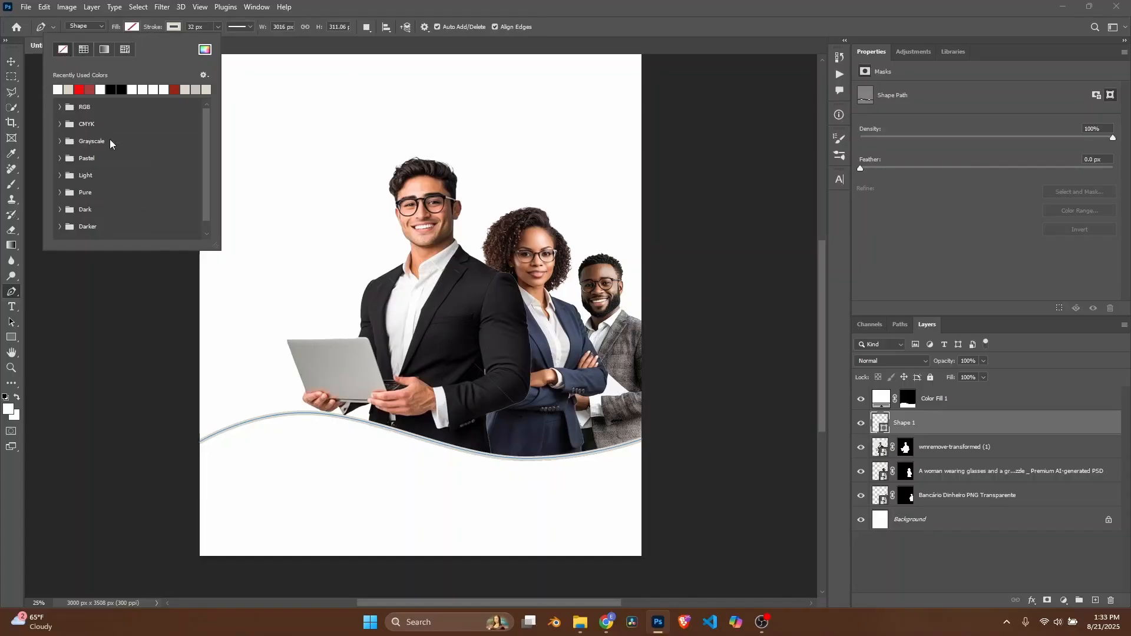
pyautogui.click(114, 30)
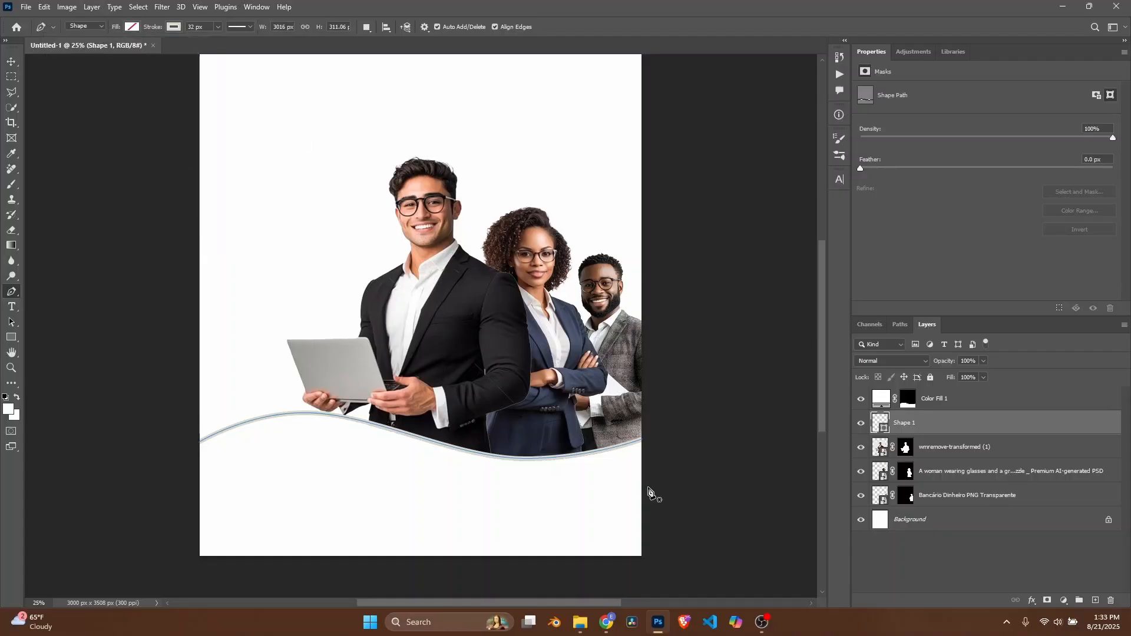
# Step: Place the city skyline image view-from-top-building_1265500-5 directly above the Background layer
pyautogui.scroll(2, 628, 497)
pyautogui.scroll(-1, 415, 339)
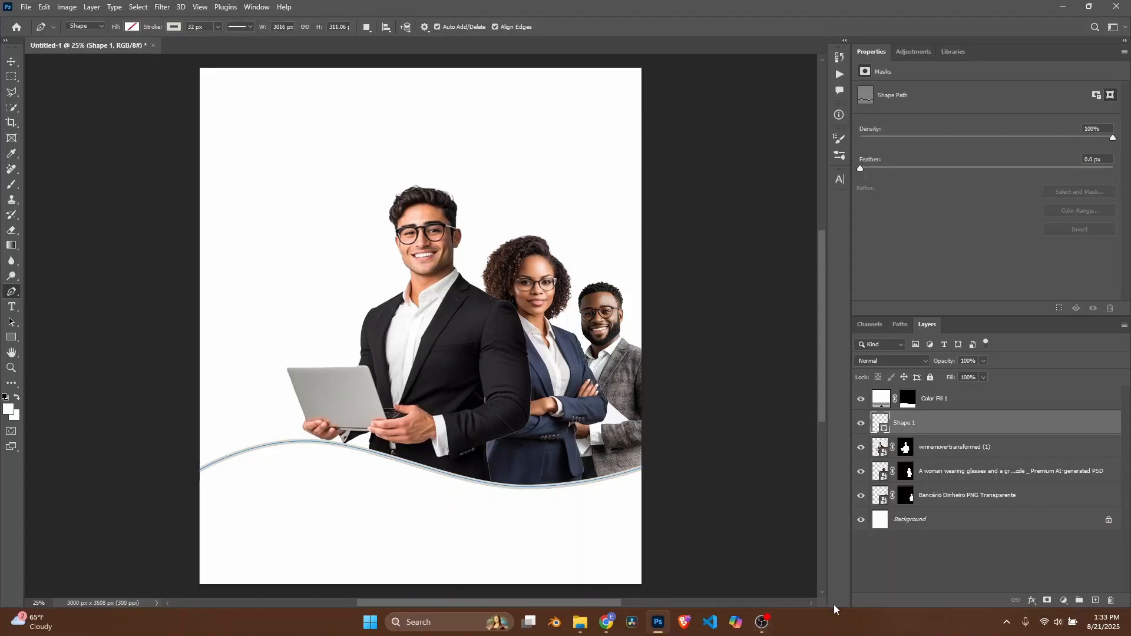
pyautogui.click(897, 521)
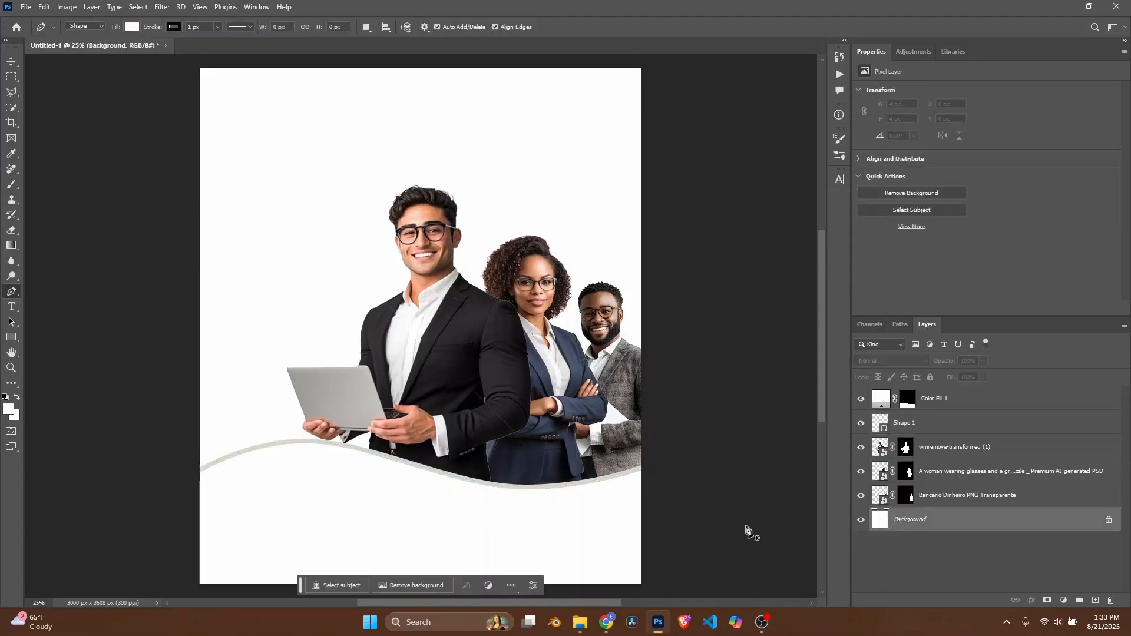
pyautogui.click(580, 624)
pyautogui.moveTo(692, 188); pyautogui.dragTo(500, 214)
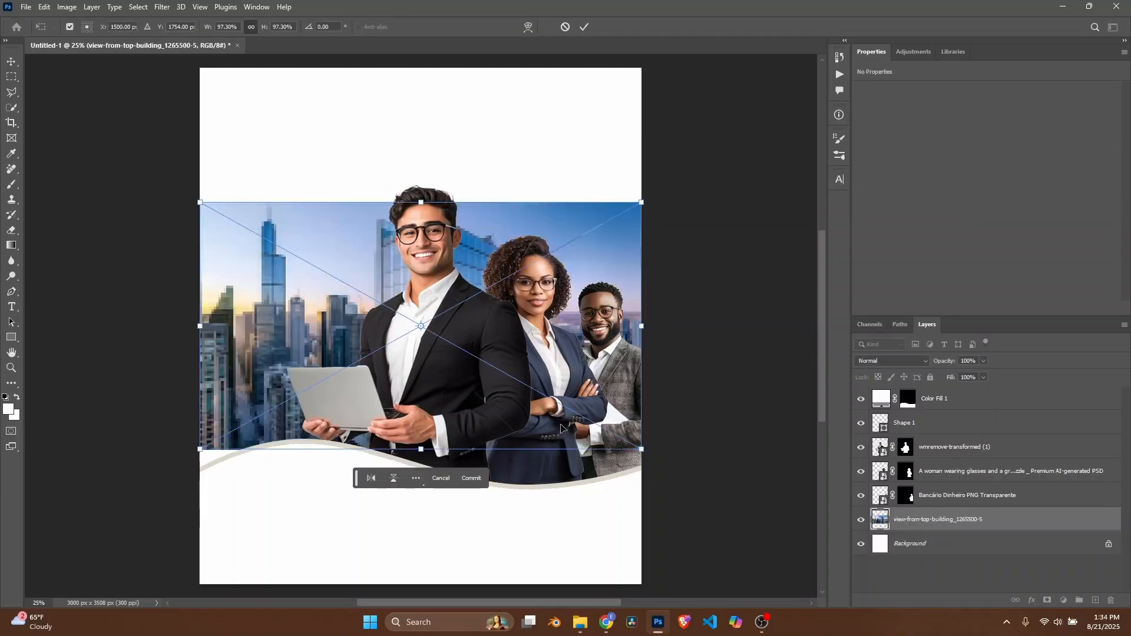
# Step: Scale the skyline image proportionally to about 155.6% and align its upper edge with the top of the canvas
pyautogui.click(87, 30)
pyautogui.moveTo(424, 204); pyautogui.dragTo(422, 58)
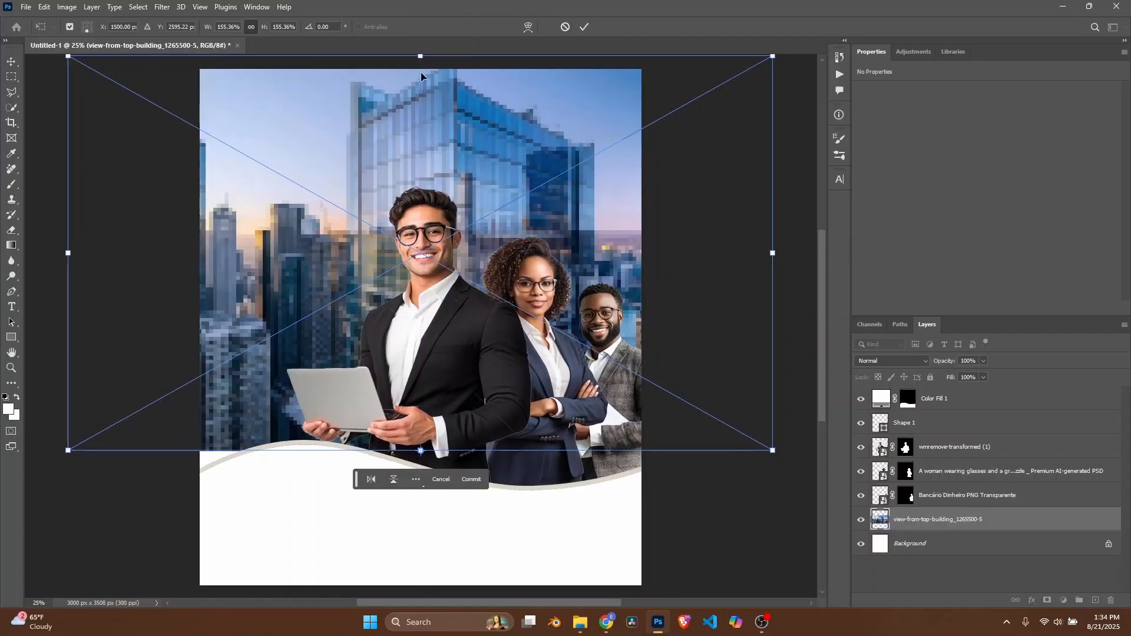
pyautogui.moveTo(530, 224); pyautogui.dragTo(490, 229)
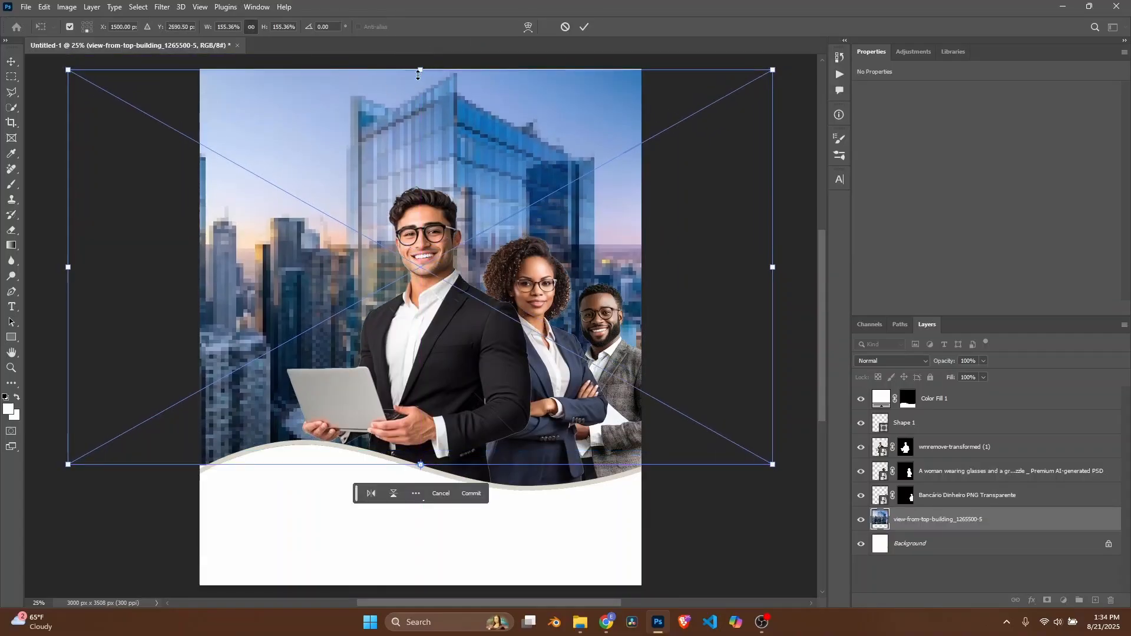
pyautogui.moveTo(419, 74); pyautogui.dragTo(419, 69)
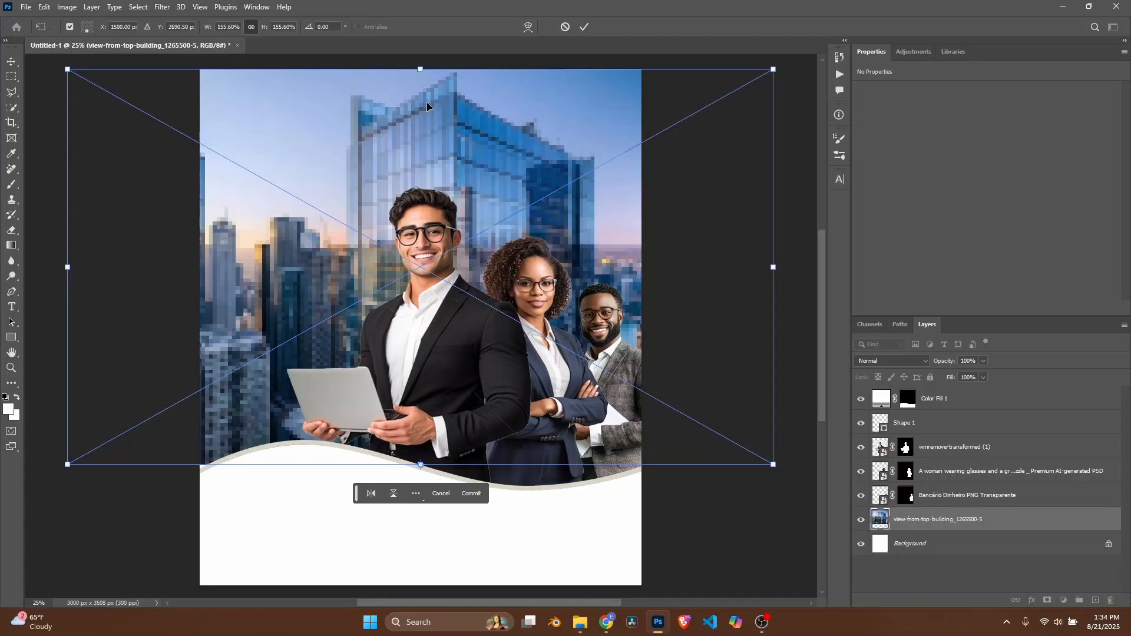
pyautogui.press('p')
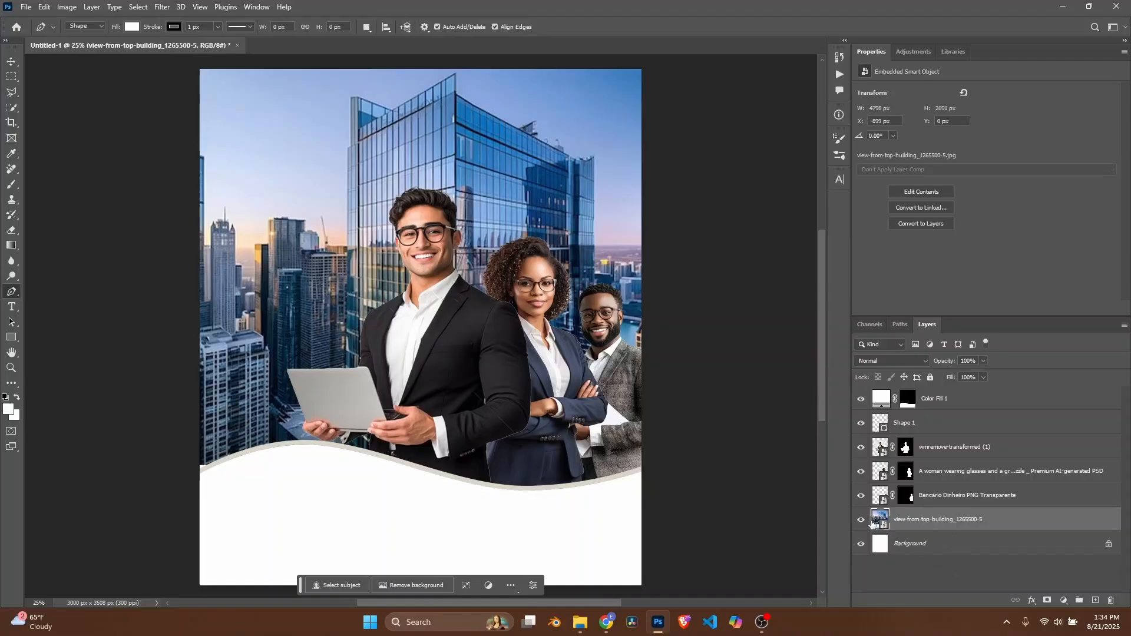
pyautogui.click(158, 7)
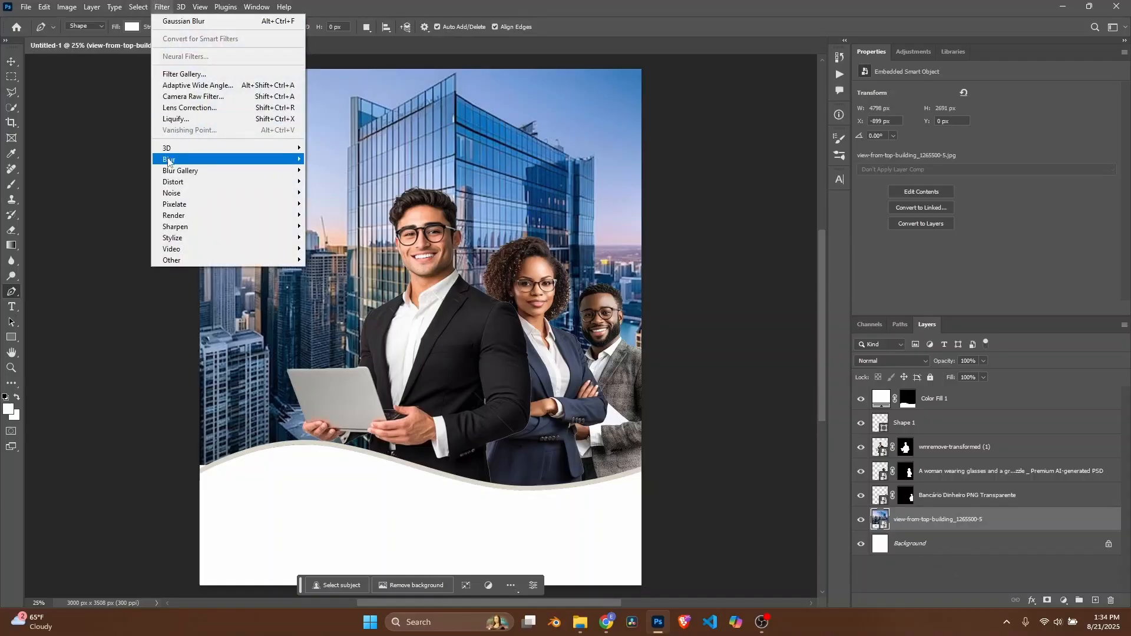
pyautogui.moveTo(179, 165)
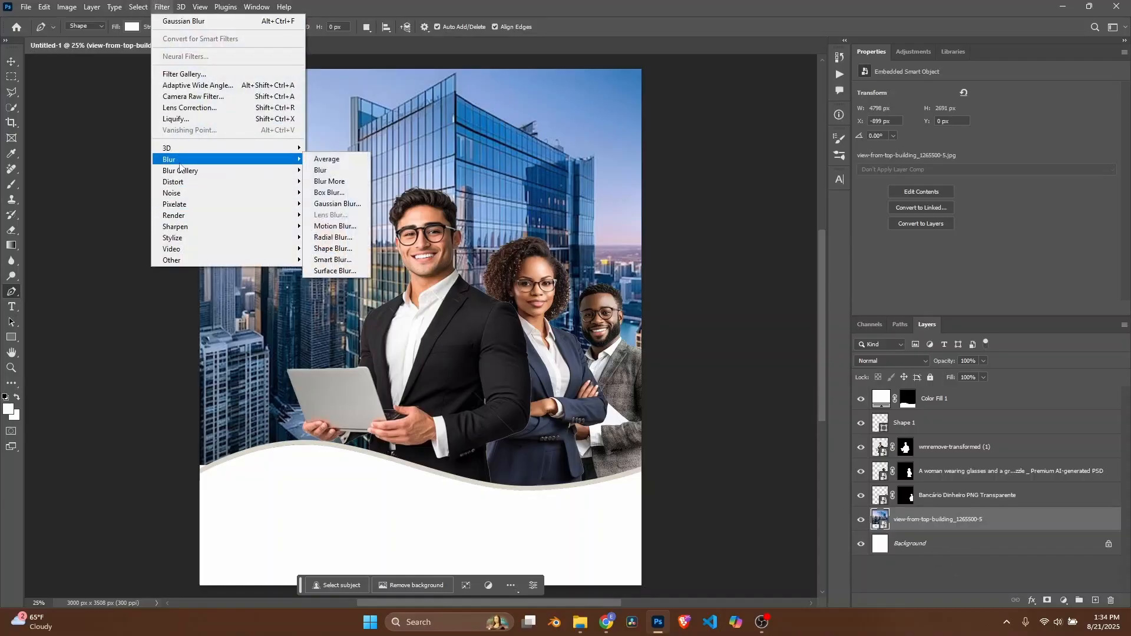
pyautogui.click(324, 203)
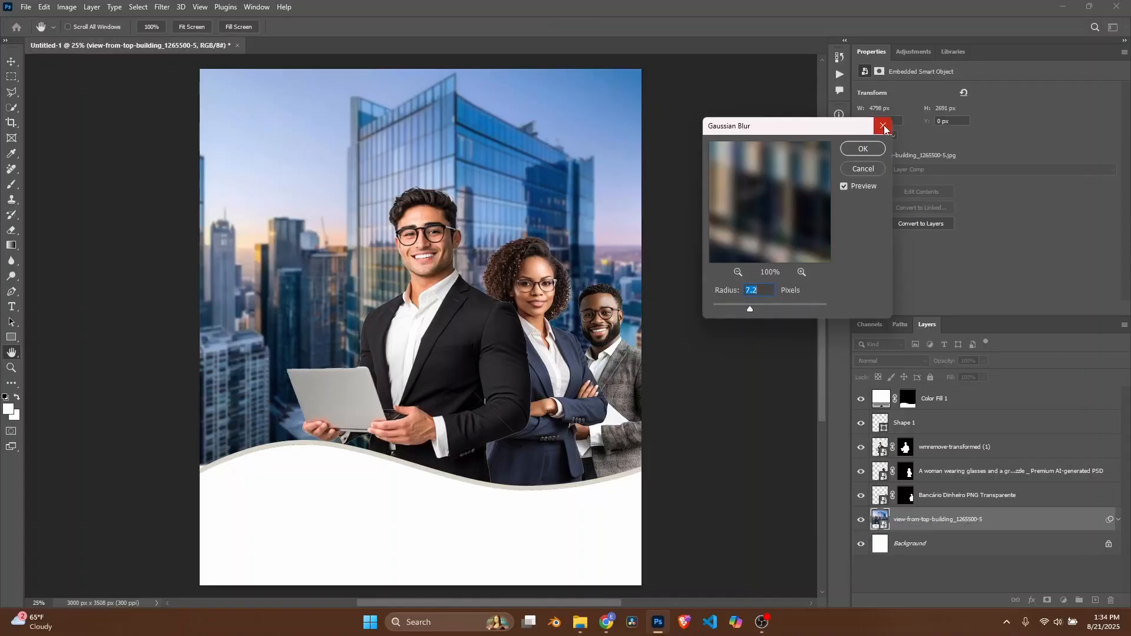
pyautogui.click(882, 127)
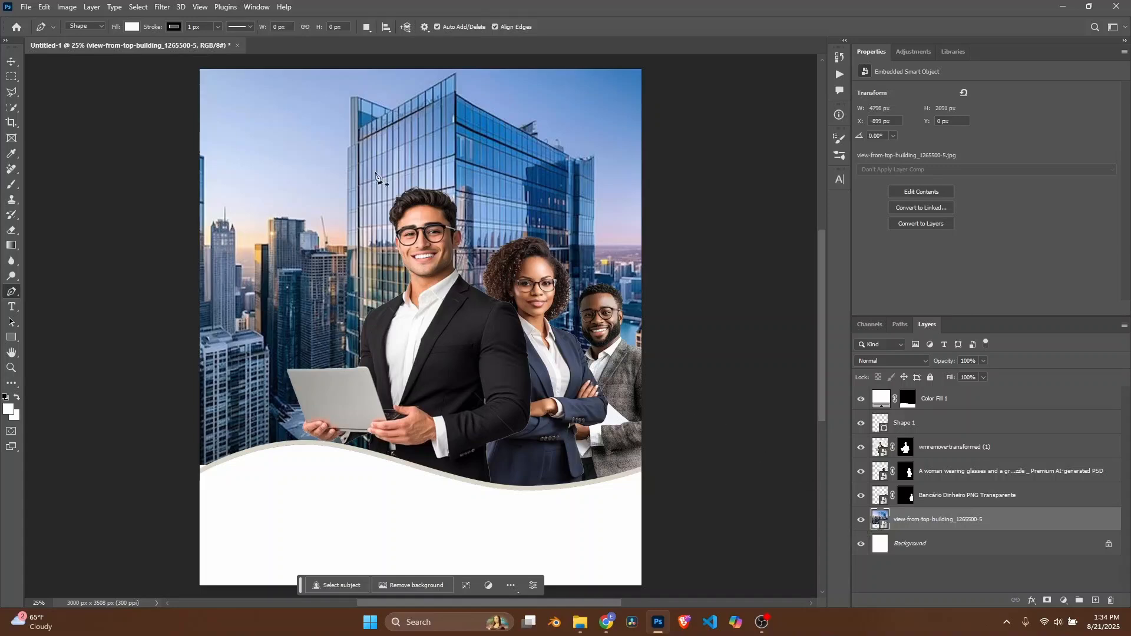
pyautogui.click(170, 6)
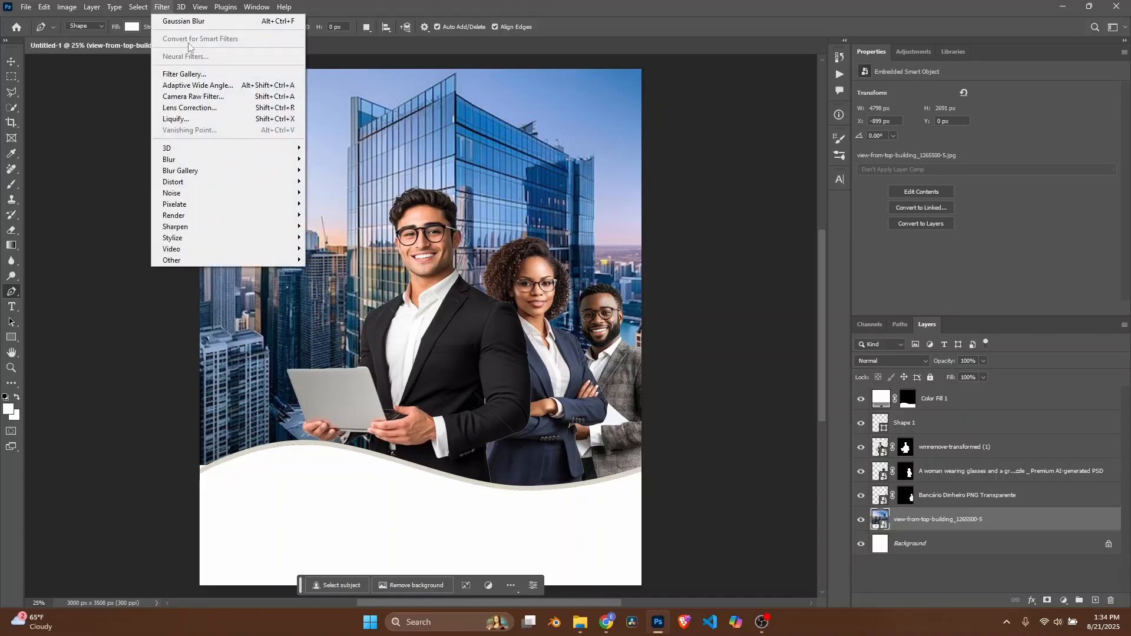
pyautogui.click(718, 439)
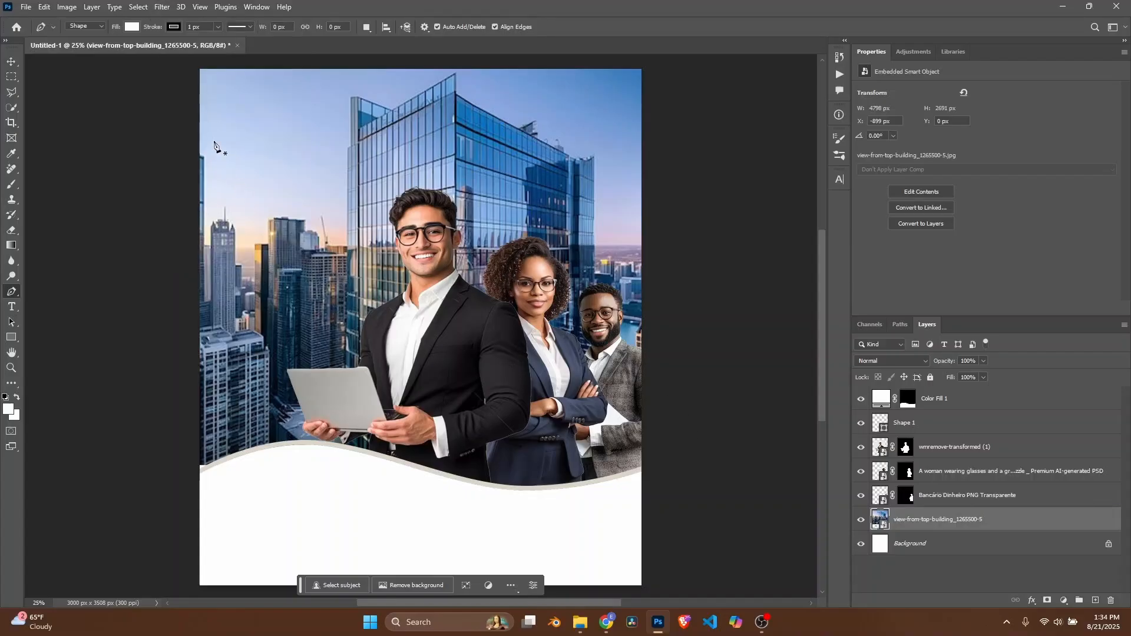
# Step: Apply a Gaussian Blur with a radius of about 7 pixels to the skyline image
pyautogui.click(162, 6)
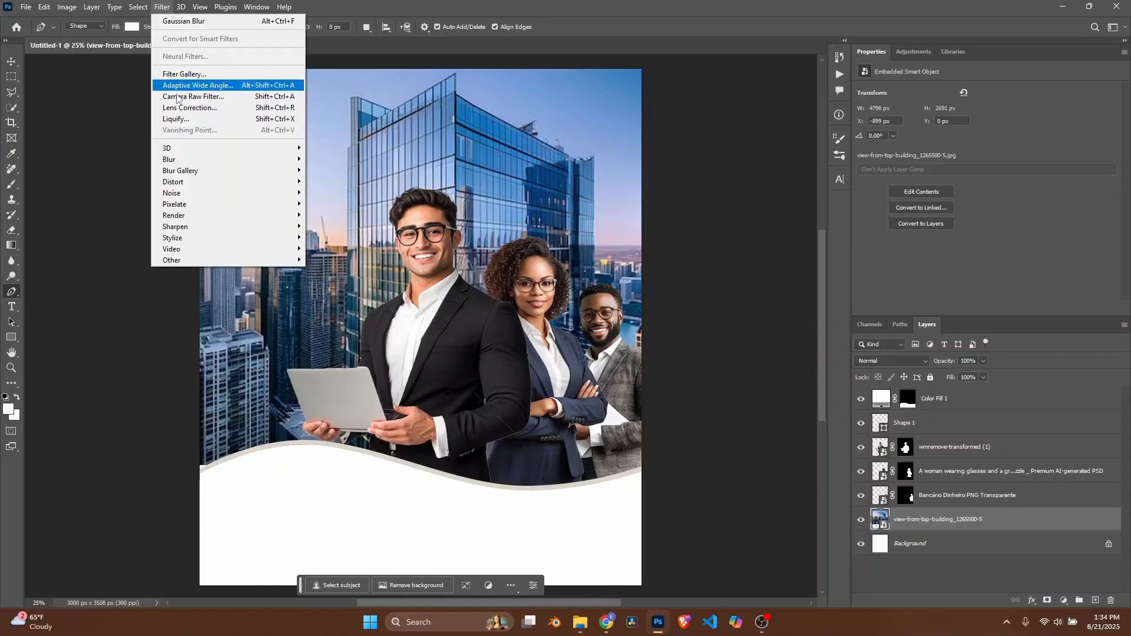
pyautogui.moveTo(174, 160)
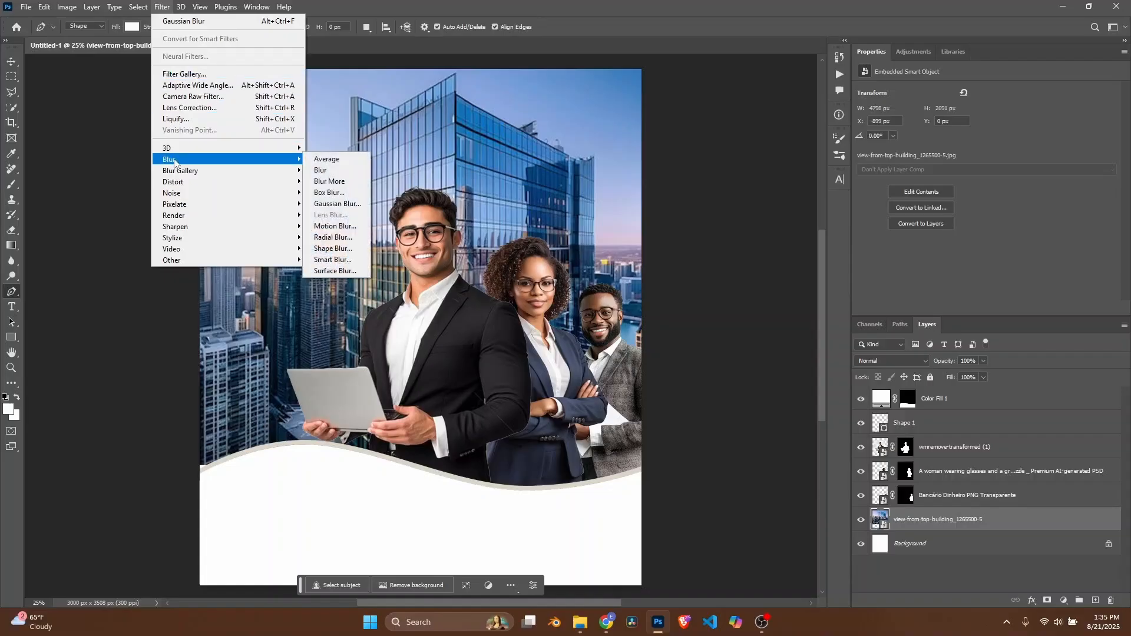
pyautogui.click(325, 203)
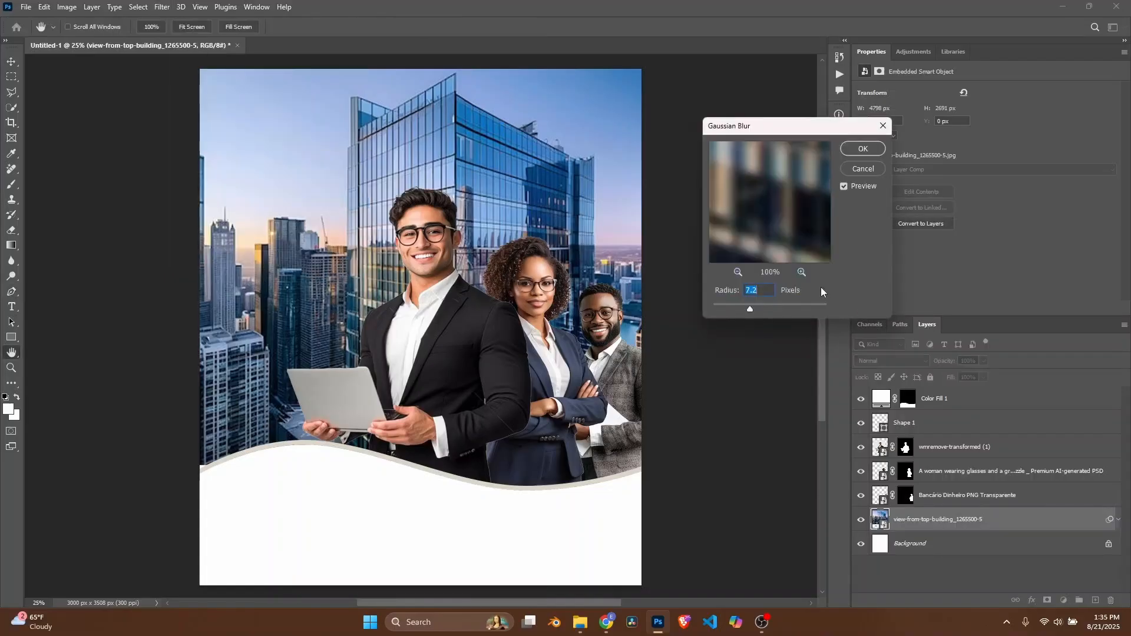
pyautogui.moveTo(749, 308)
pyautogui.mouseDown()
pyautogui.moveTo(765, 305)
pyautogui.moveTo(749, 307)
pyautogui.mouseUp()
pyautogui.click(861, 150)
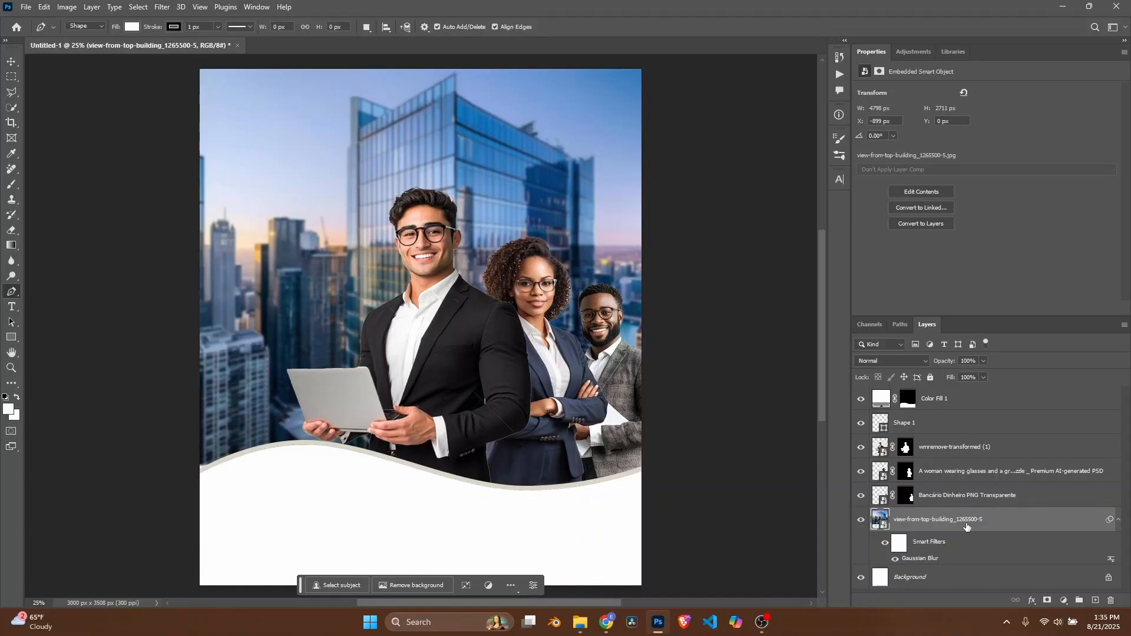
# Step: Add a bright red Solid Color fill layer directly above the skyline image and lower its opacity to about 54%
pyautogui.click(1063, 599)
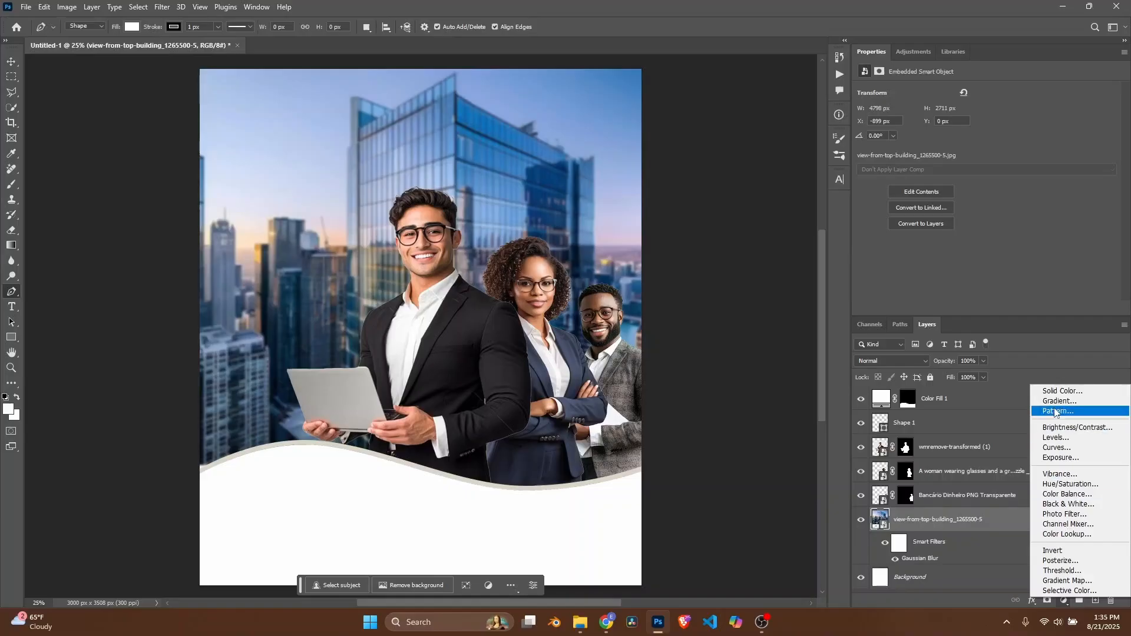
pyautogui.click(1063, 391)
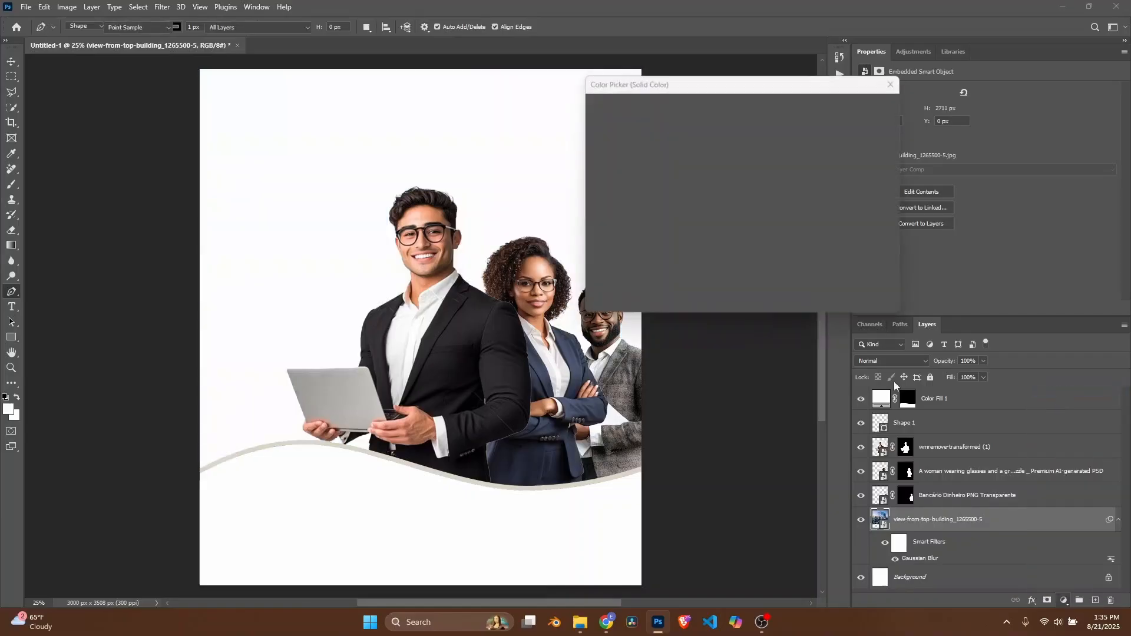
pyautogui.write('fb1717')
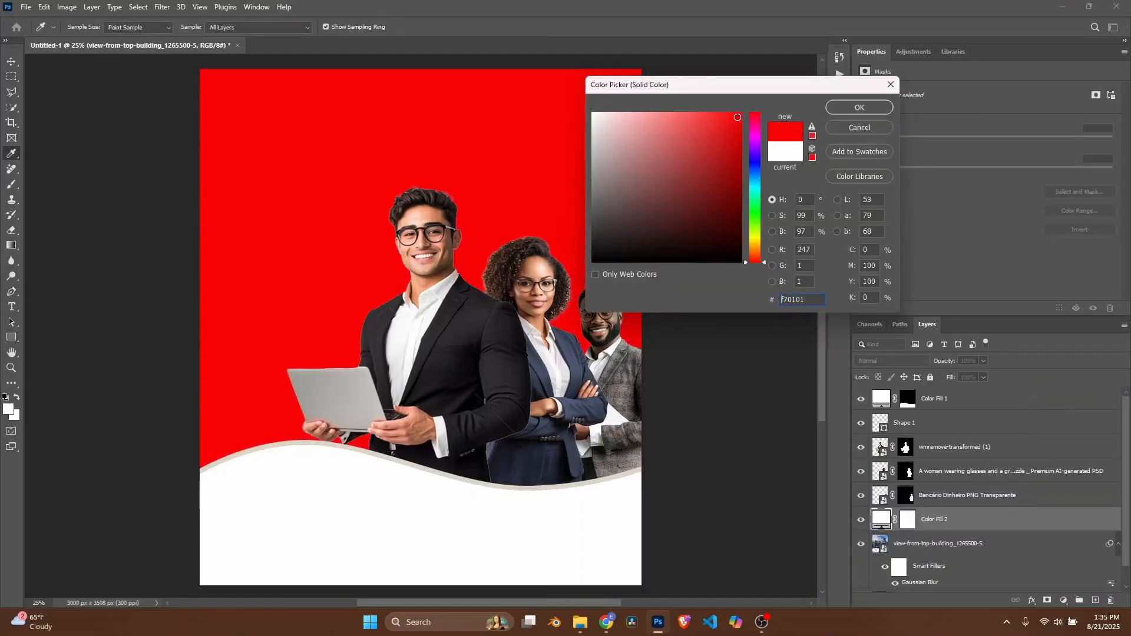
pyautogui.click(738, 115)
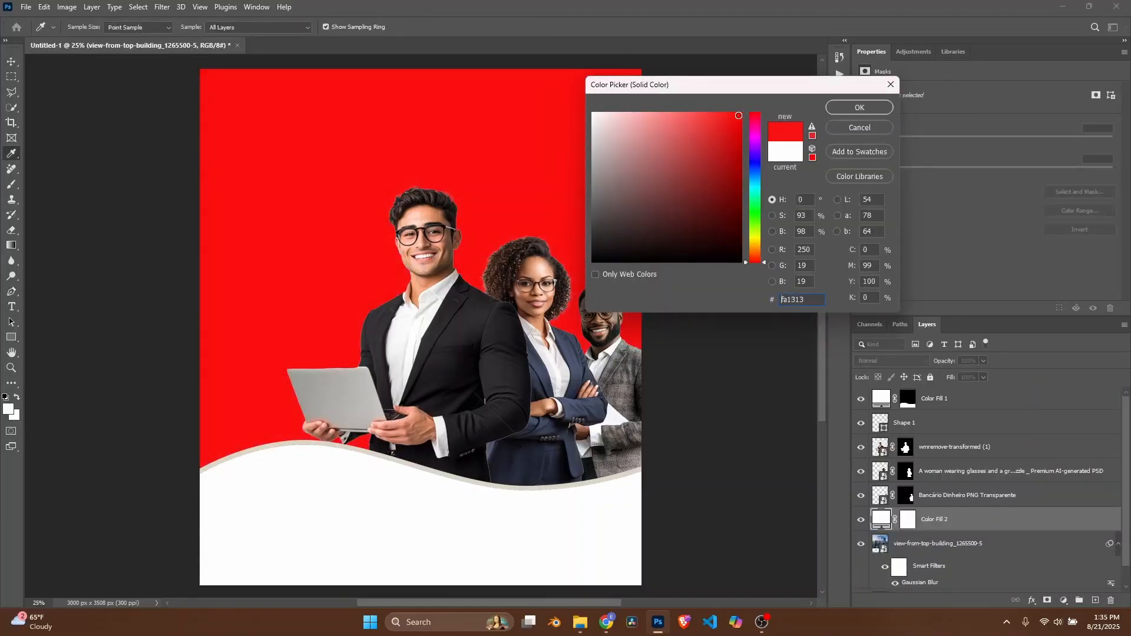
pyautogui.click(858, 108)
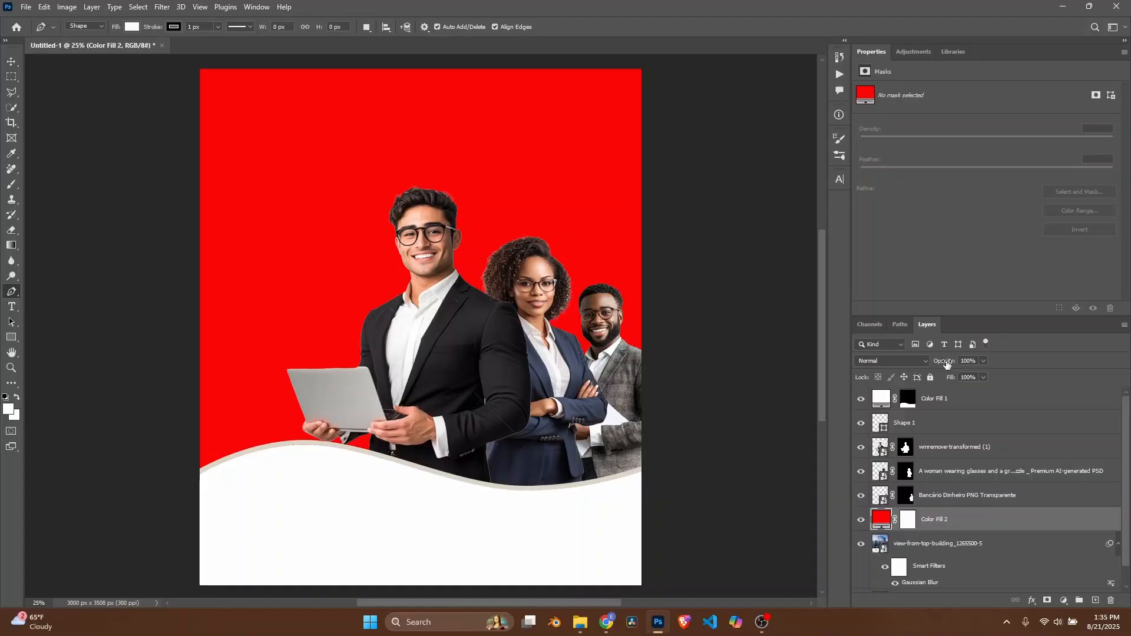
pyautogui.moveTo(946, 364); pyautogui.dragTo(848, 366)
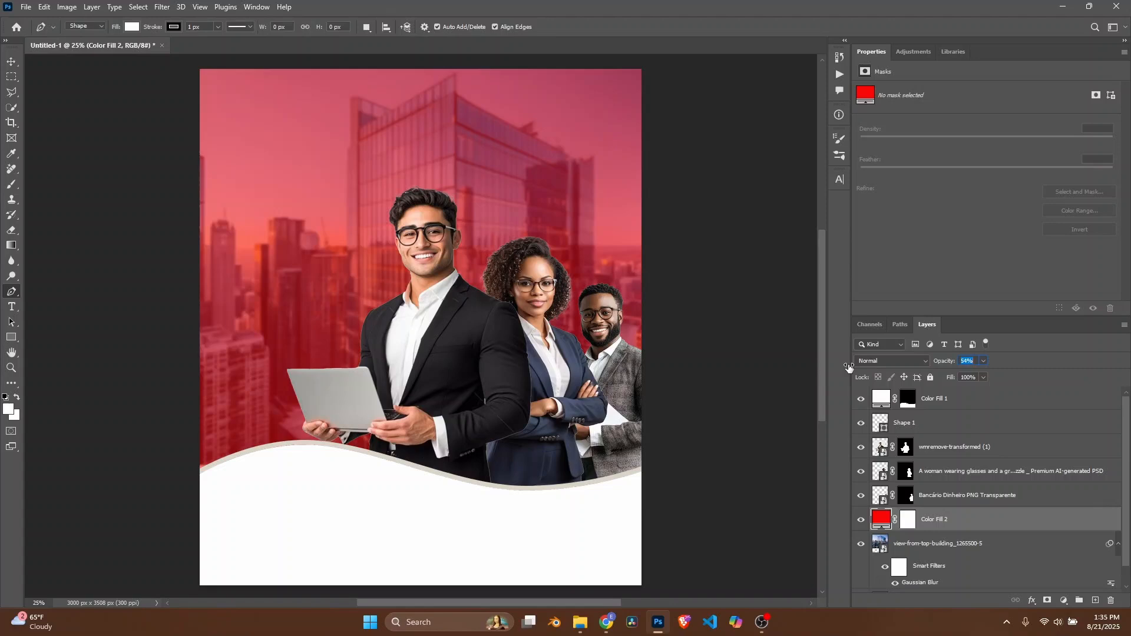
pyautogui.moveTo(849, 367); pyautogui.dragTo(851, 366)
# Step: Scale the three people layers together to about 83.28% from their lower-right reference point and shift them toward the canvas's right edge
pyautogui.click(932, 448)
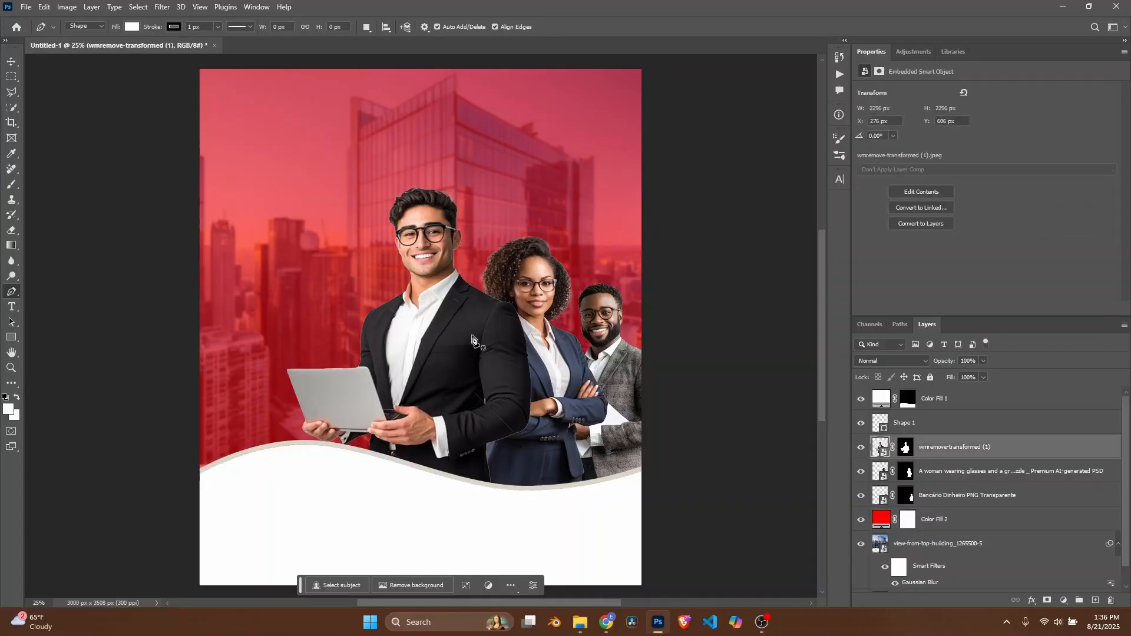
pyautogui.keyDown('shift'); pyautogui.click(937, 493); pyautogui.keyUp('shift')
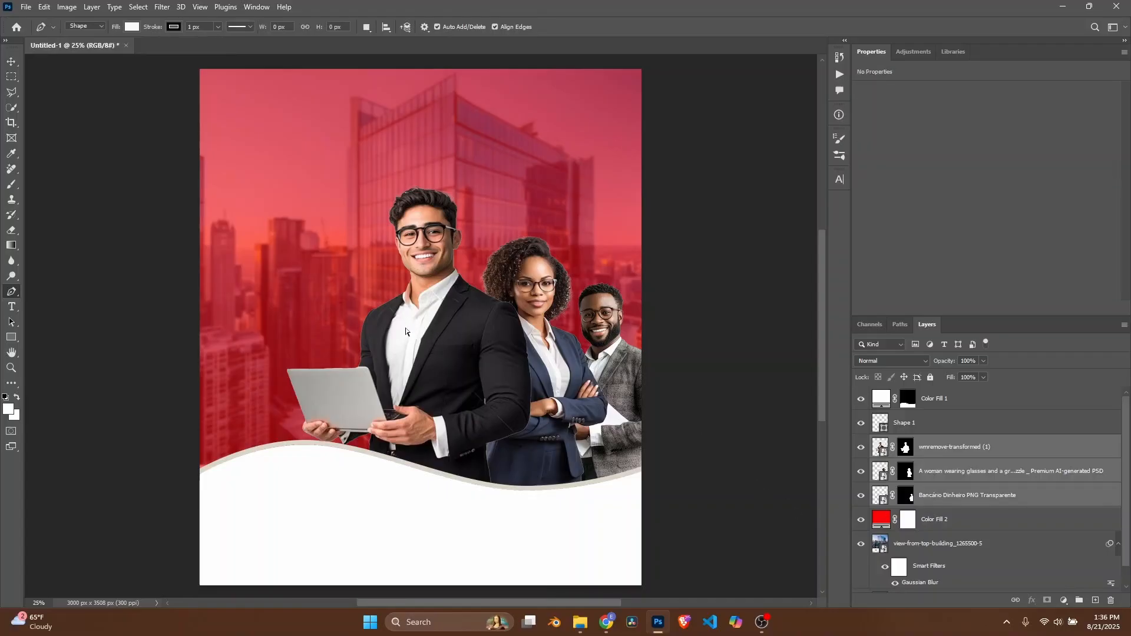
pyautogui.hotkey('ctrl', 't')
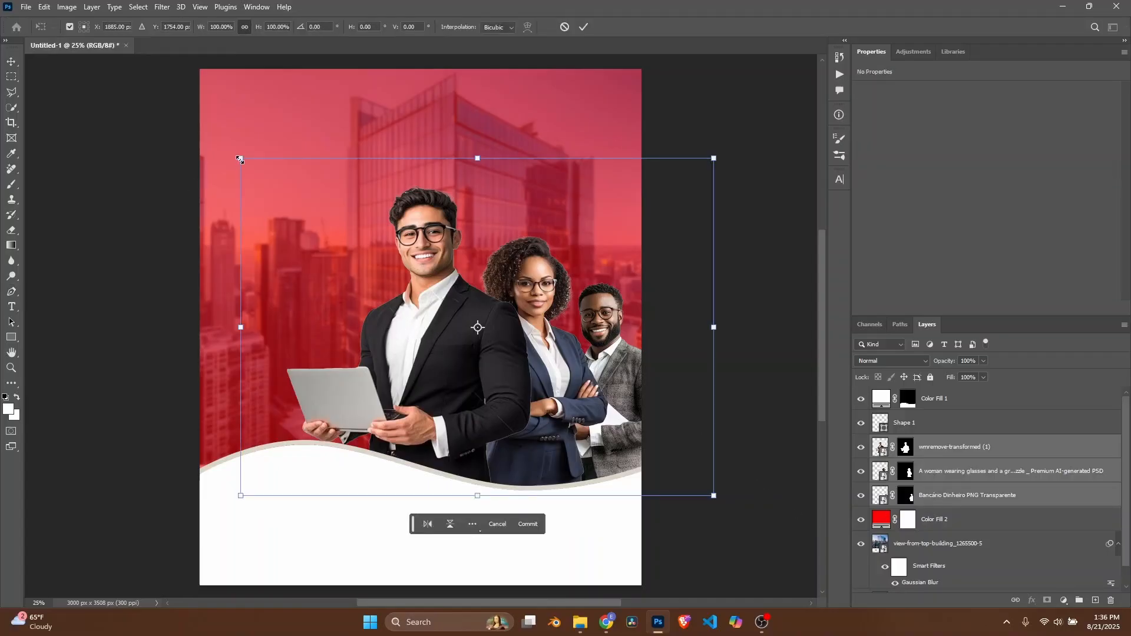
pyautogui.click(87, 30)
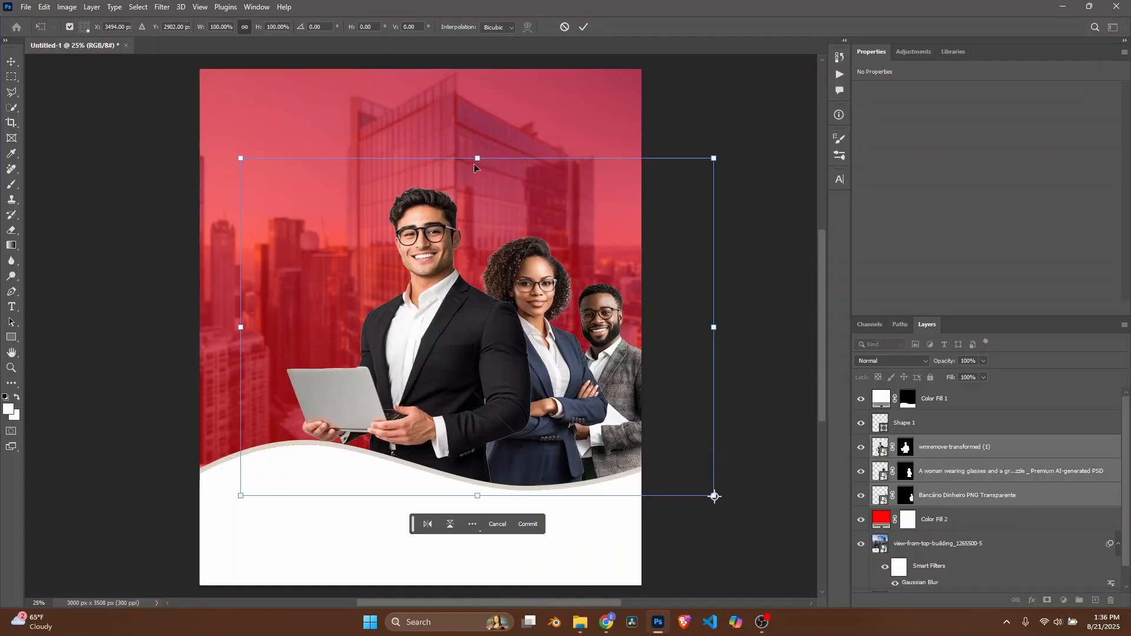
pyautogui.moveTo(478, 159); pyautogui.dragTo(479, 207)
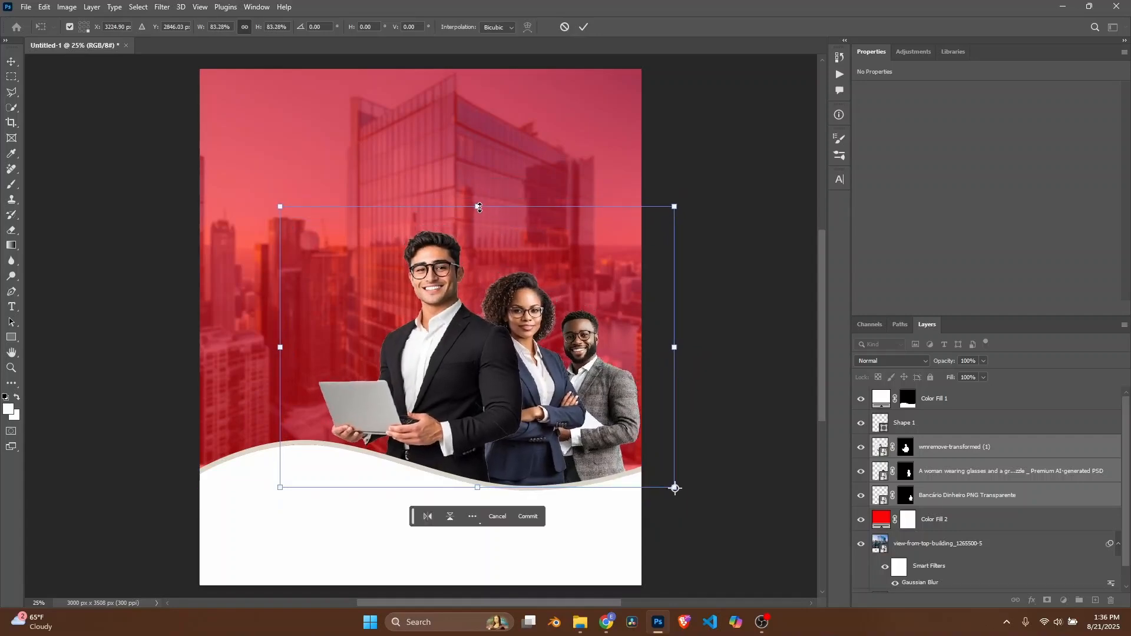
pyautogui.moveTo(476, 310); pyautogui.dragTo(506, 346)
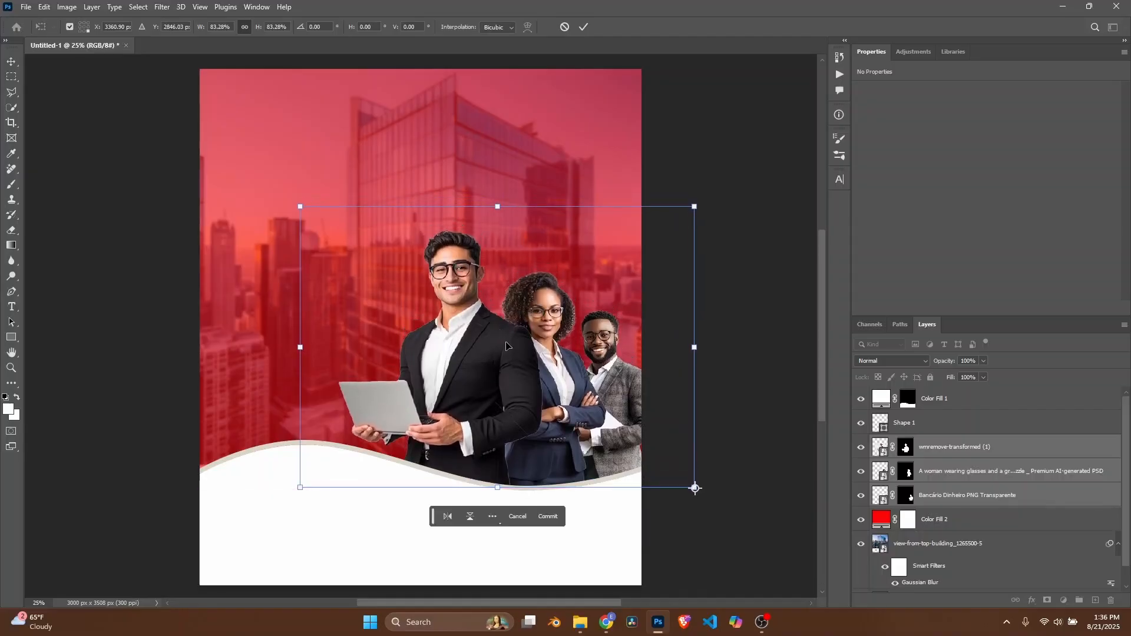
pyautogui.press('Return')
pyautogui.press('p')
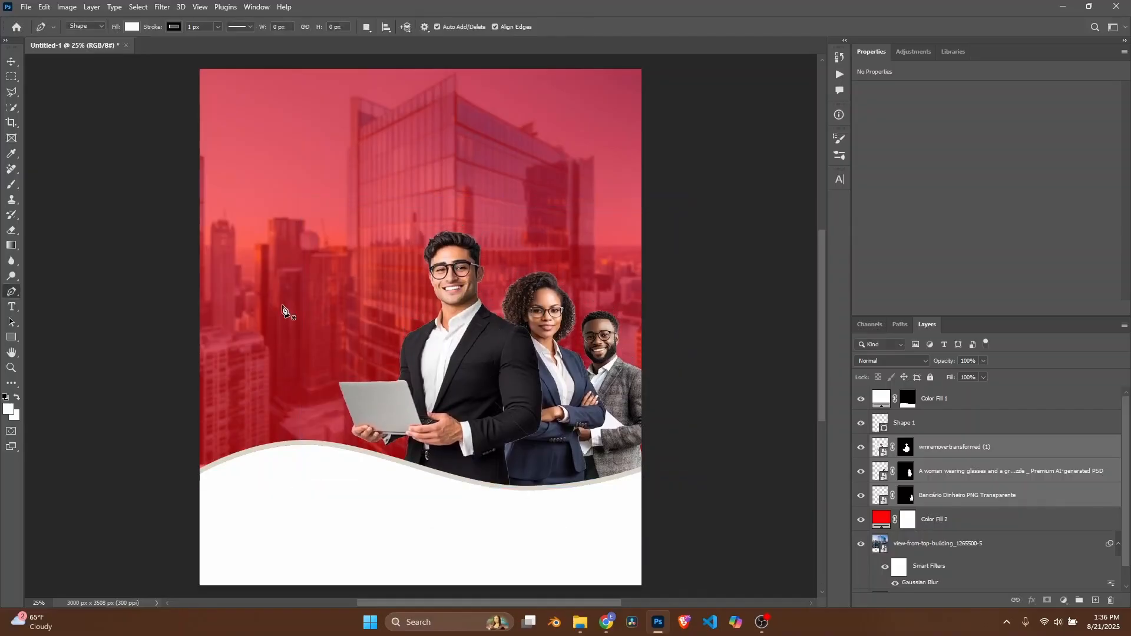
# Step: Add the white horizontal text "LOGO" in the upper right part of the flyer, on a layer above Color Fill 1
pyautogui.scroll(1, 304, 313)
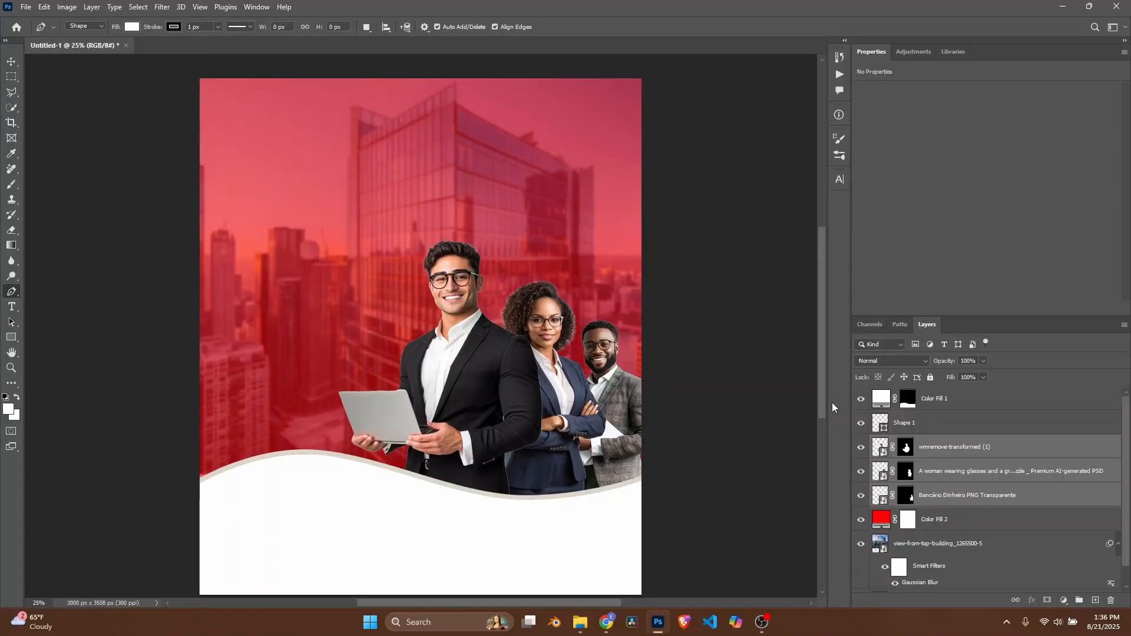
pyautogui.click(977, 403)
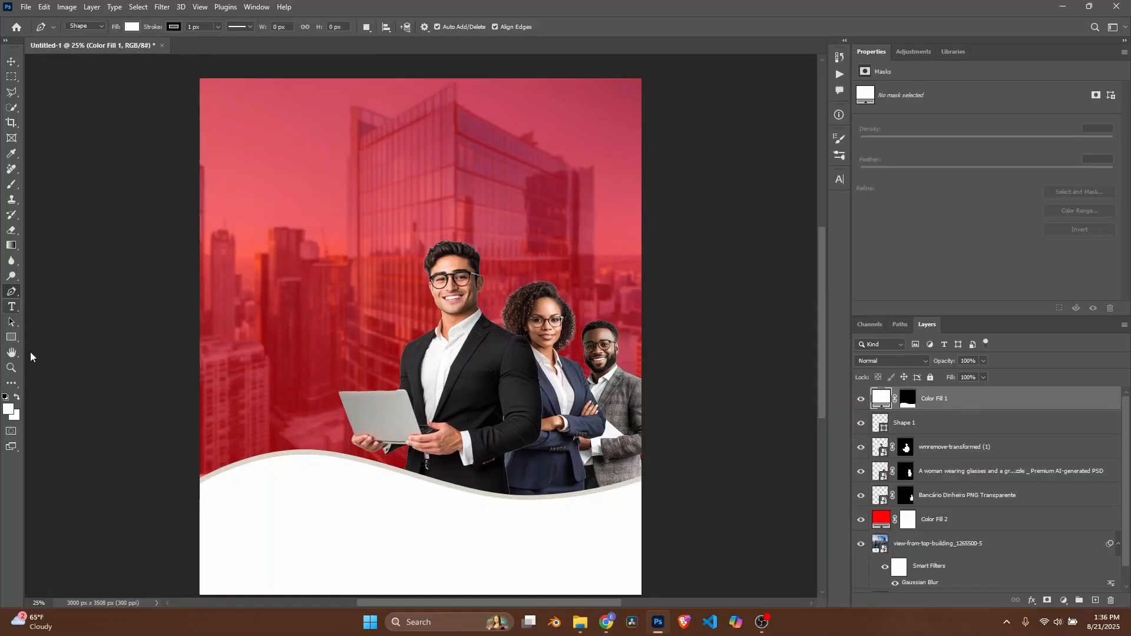
pyautogui.click(11, 307)
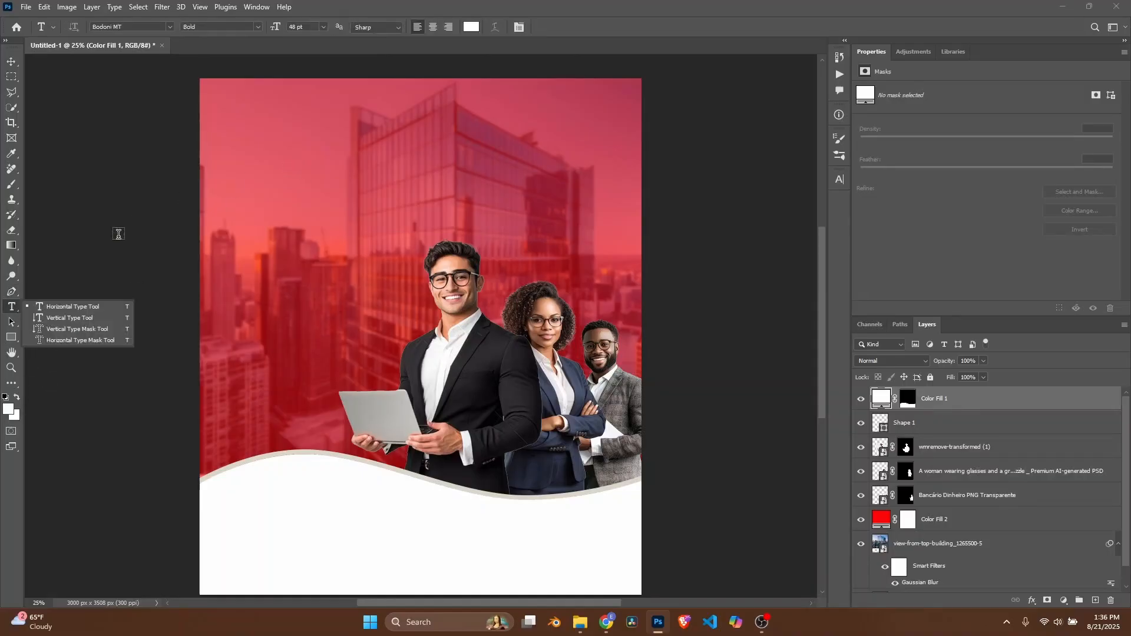
pyautogui.click(63, 306)
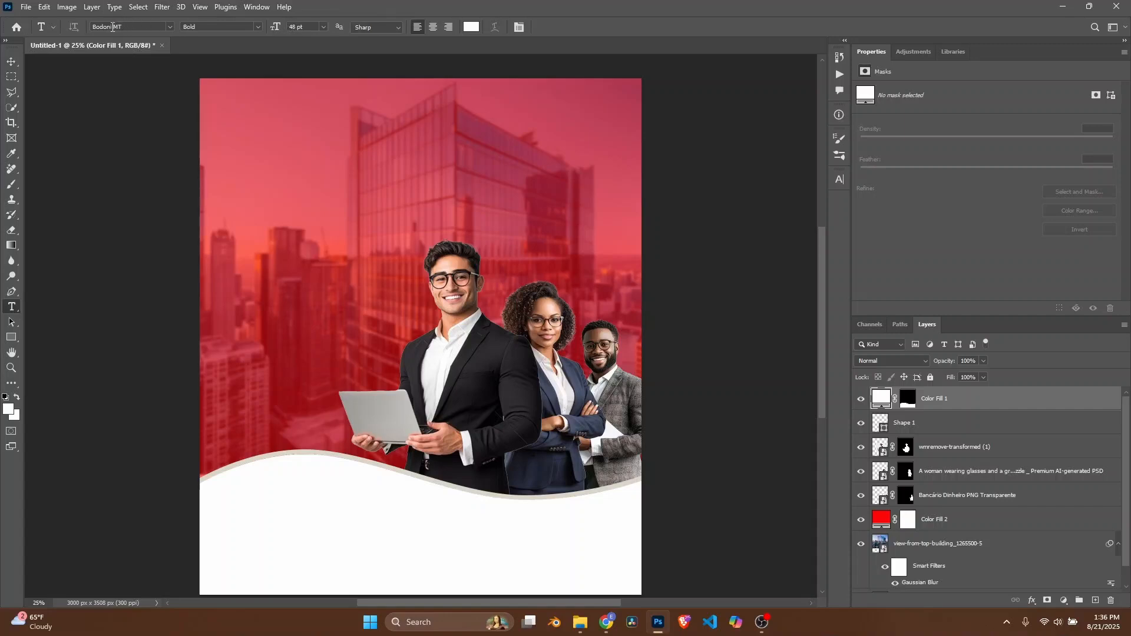
pyautogui.click(500, 112)
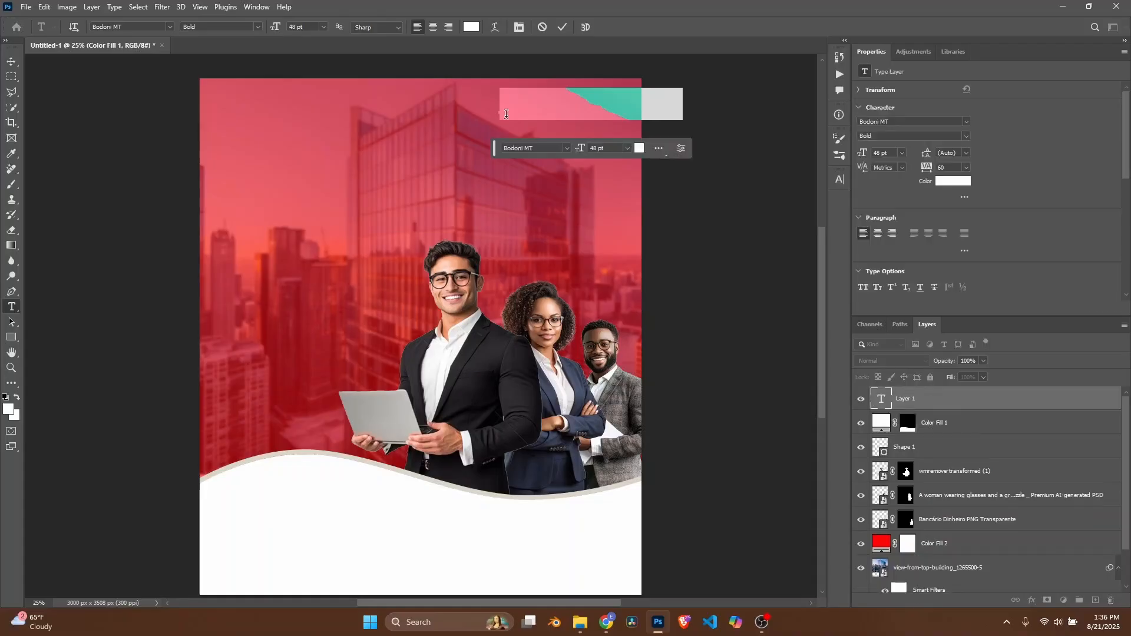
pyautogui.write('logo')
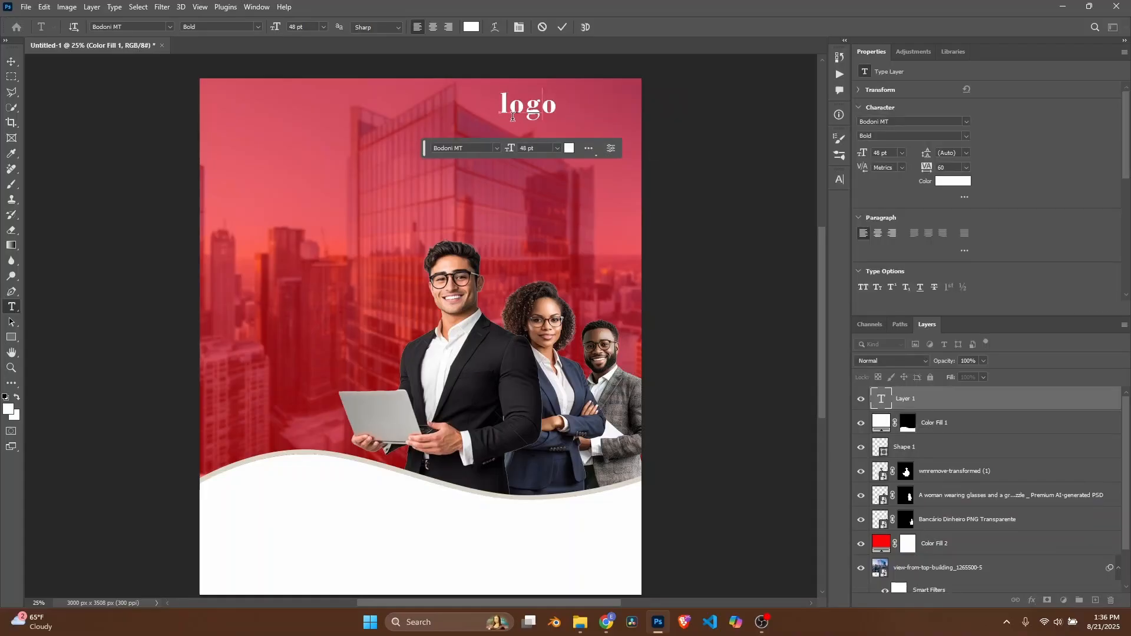
pyautogui.press('BackSpace')
pyautogui.press('BackSpace')
pyautogui.press('BackSpace')
pyautogui.press('BackSpace')
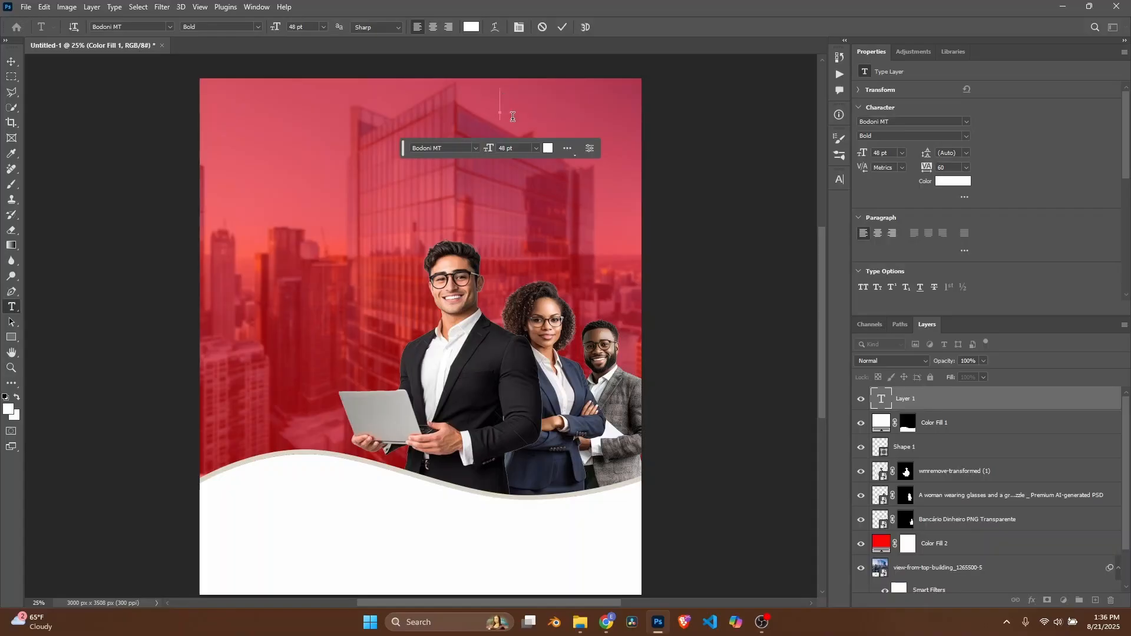
pyautogui.write('LOGO')
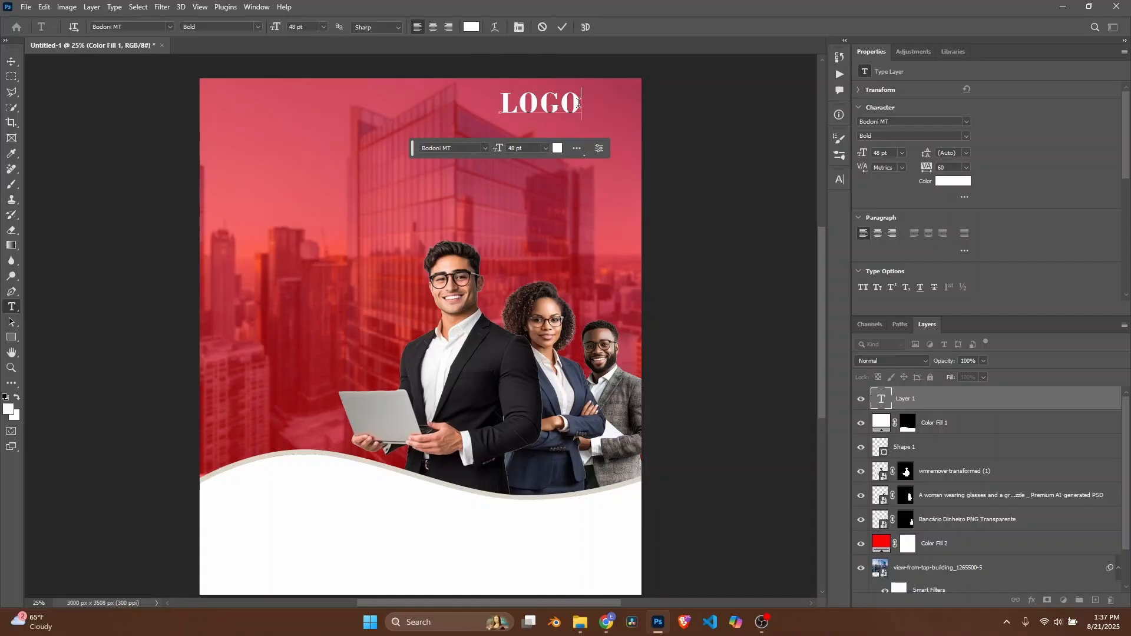
# Step: Change the LOGO text's font to Arial and move it closer to the flyer's right edge
pyautogui.moveTo(577, 103); pyautogui.dragTo(494, 103)
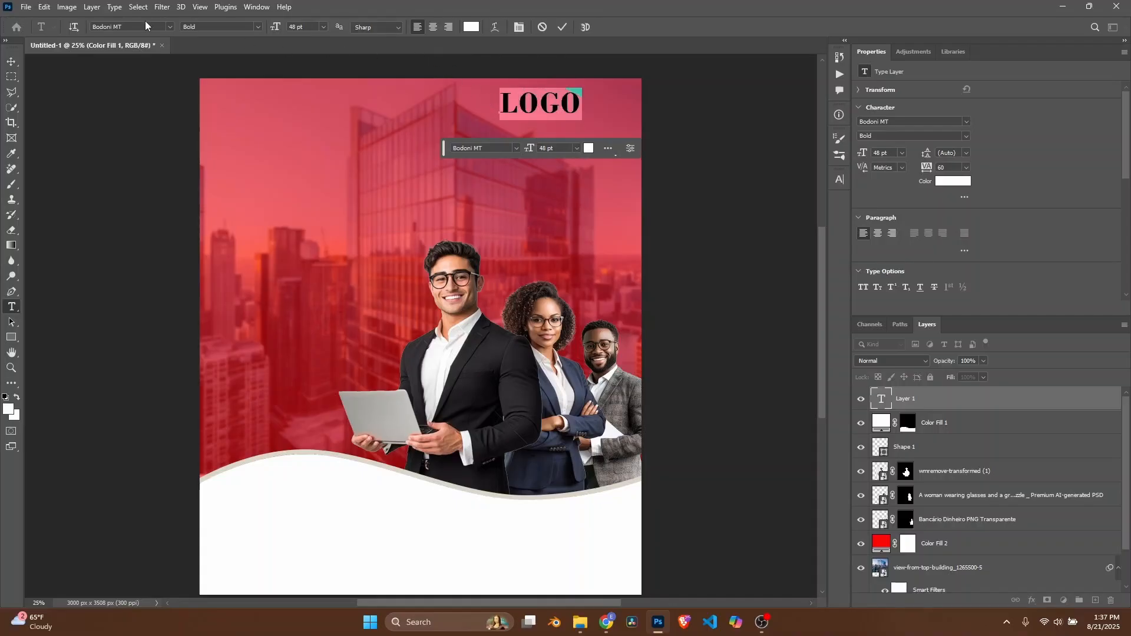
pyautogui.click(169, 28)
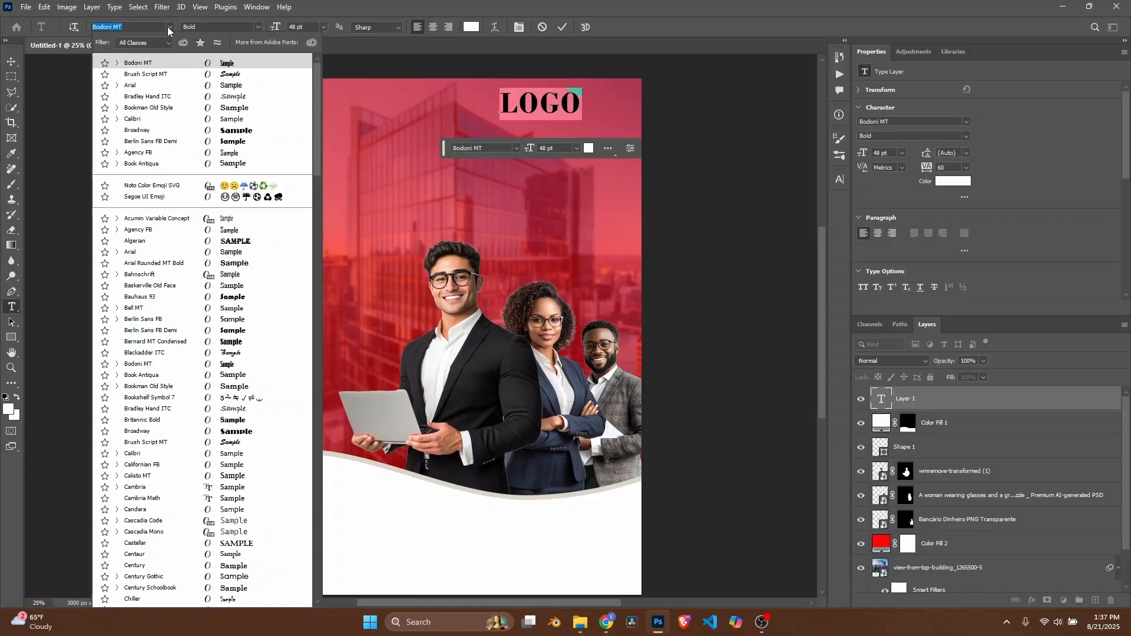
pyautogui.click(139, 86)
pyautogui.moveTo(600, 120); pyautogui.dragTo(630, 130)
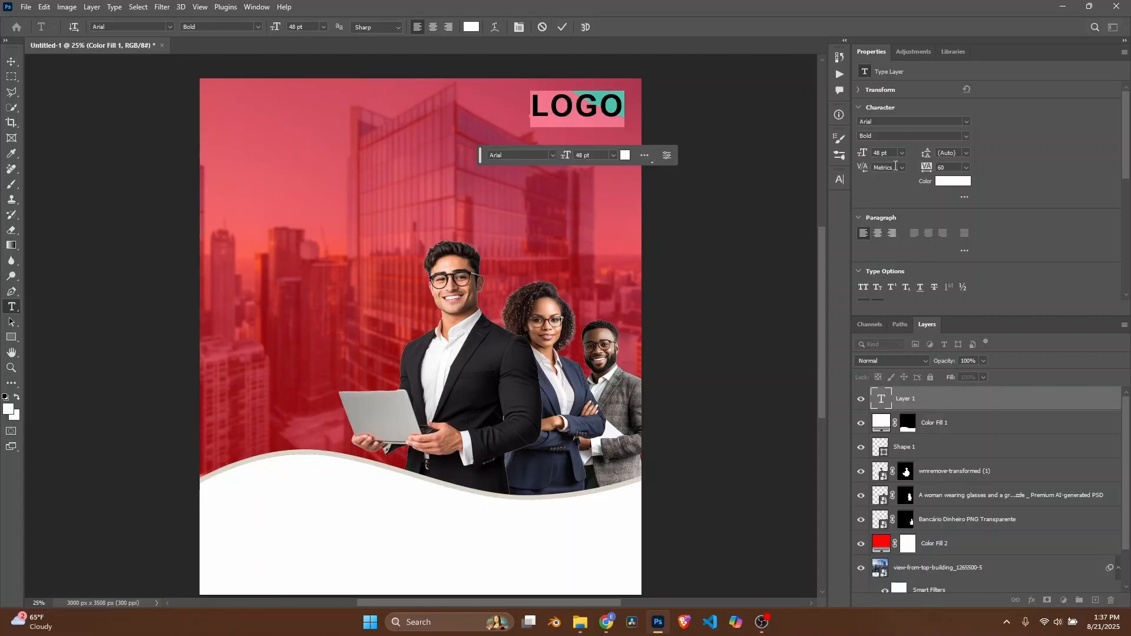
# Step: Set the LOGO text's tracking to 0 and size to 40 pt, and place it in the flyer's upper-right corner
pyautogui.moveTo(927, 167); pyautogui.dragTo(928, 168)
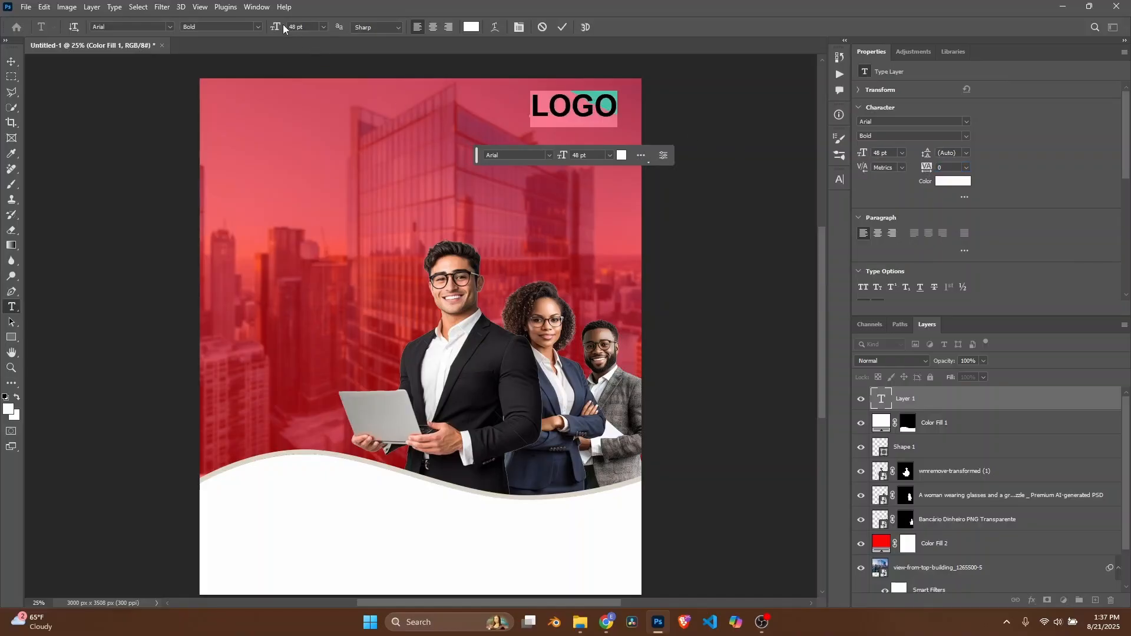
pyautogui.moveTo(275, 29); pyautogui.dragTo(274, 34)
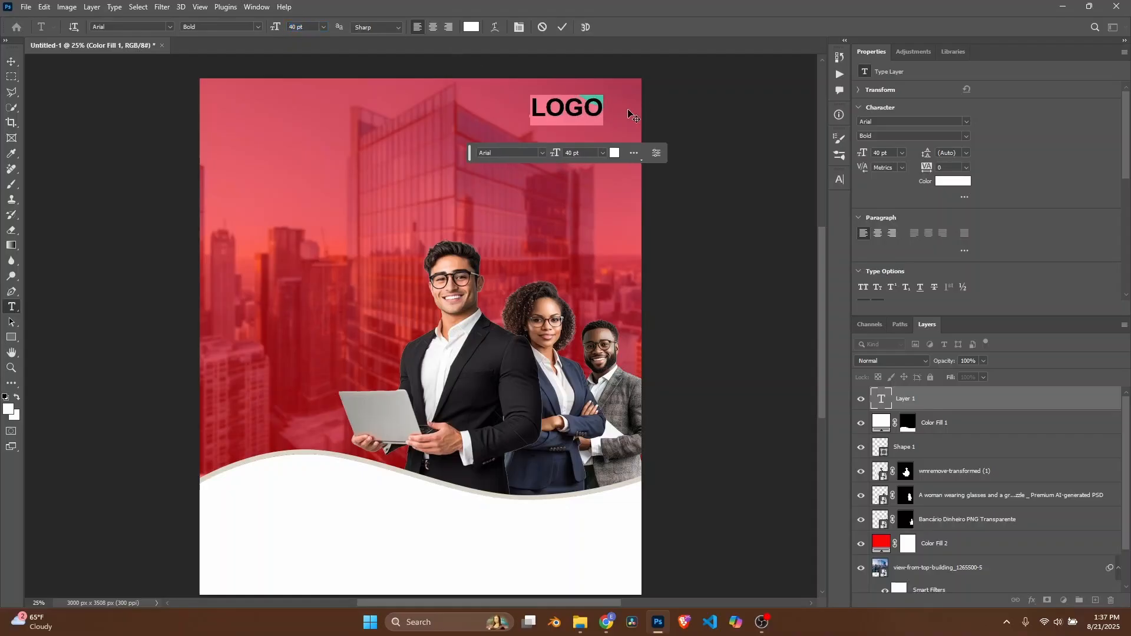
pyautogui.moveTo(607, 126); pyautogui.dragTo(634, 119)
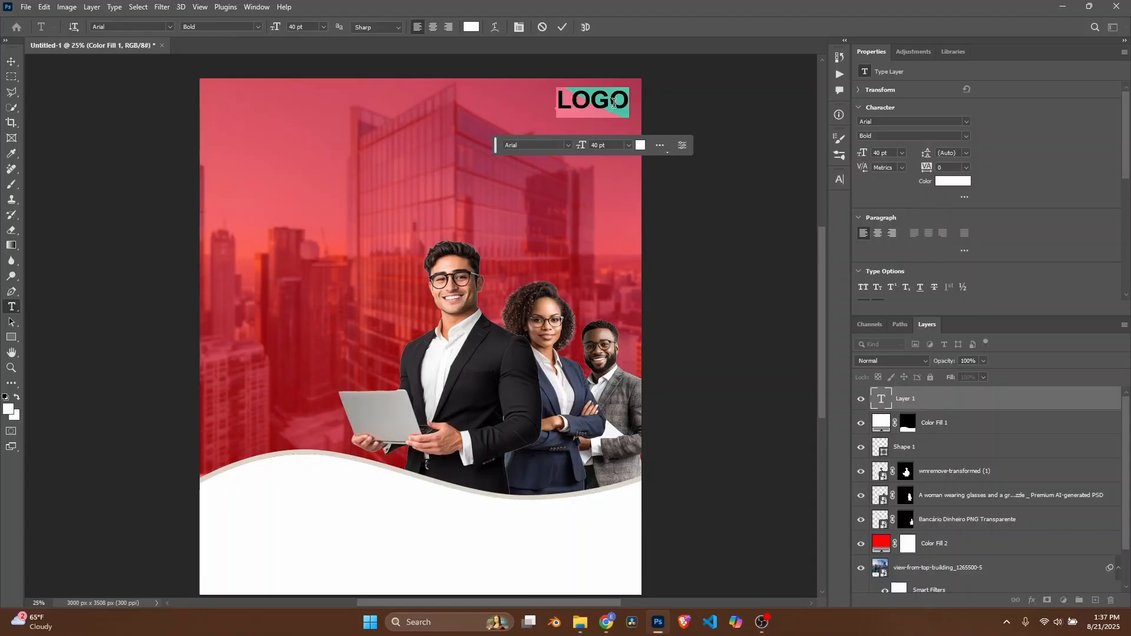
pyautogui.press('Right')
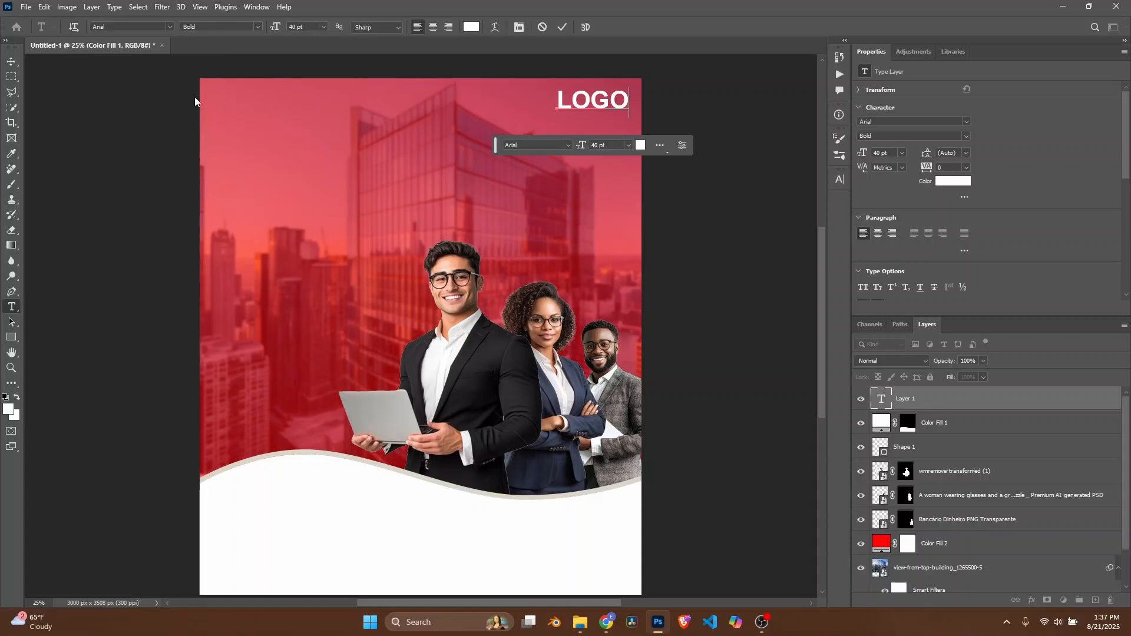
pyautogui.click(12, 62)
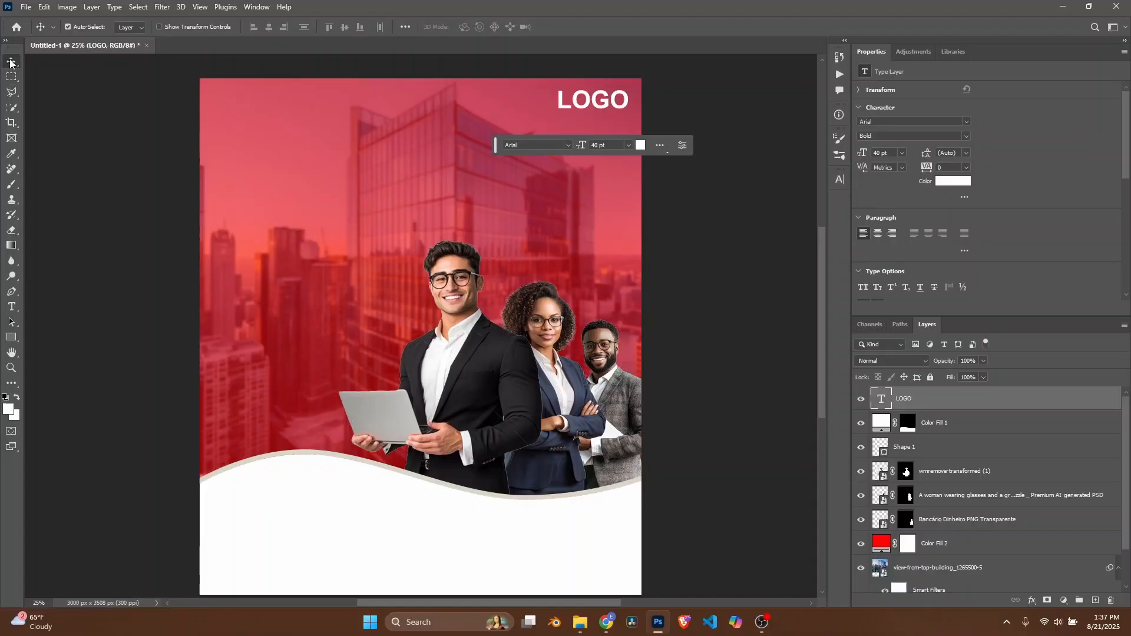
# Step: Add the white text "Digital" in Arial Bold at 40 pt in the upper left part of the flyer
pyautogui.click(14, 310)
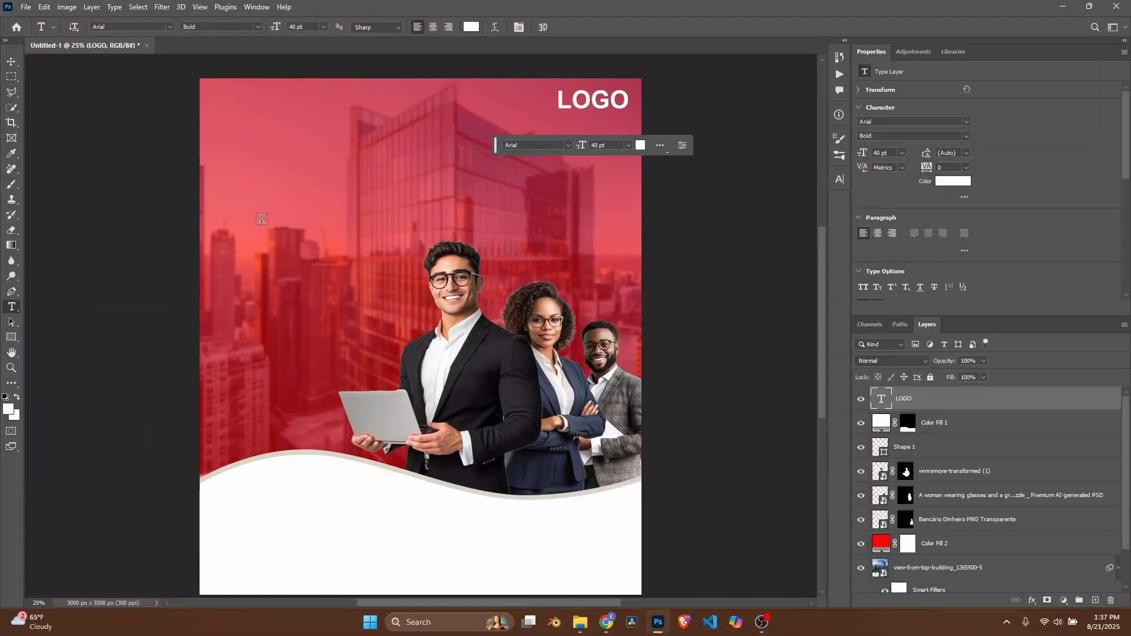
pyautogui.click(228, 118)
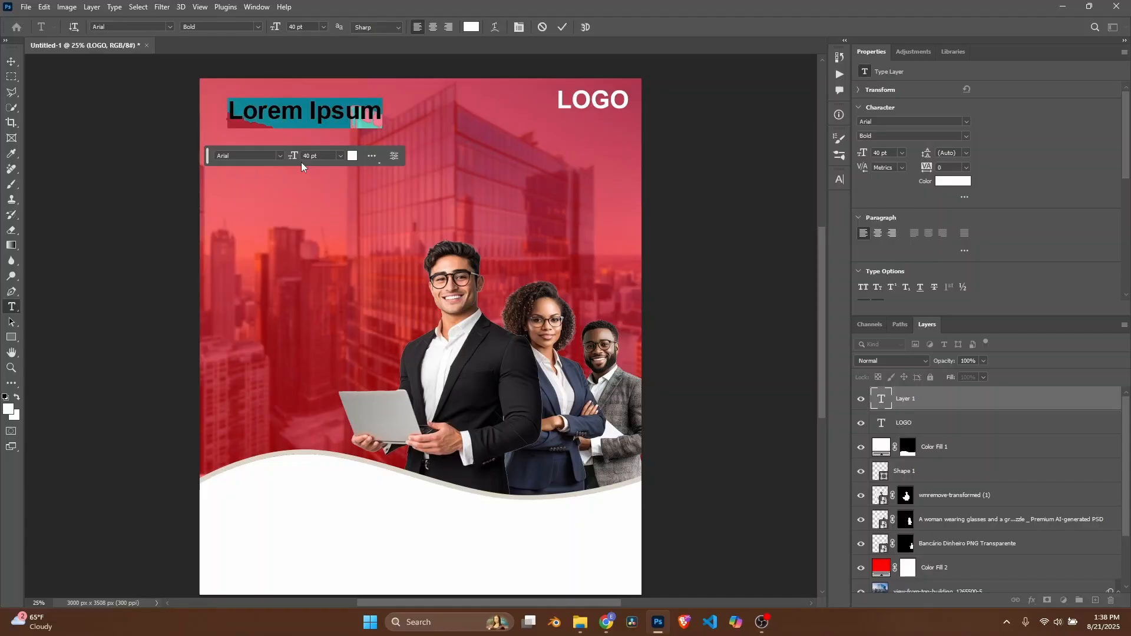
pyautogui.write('d')
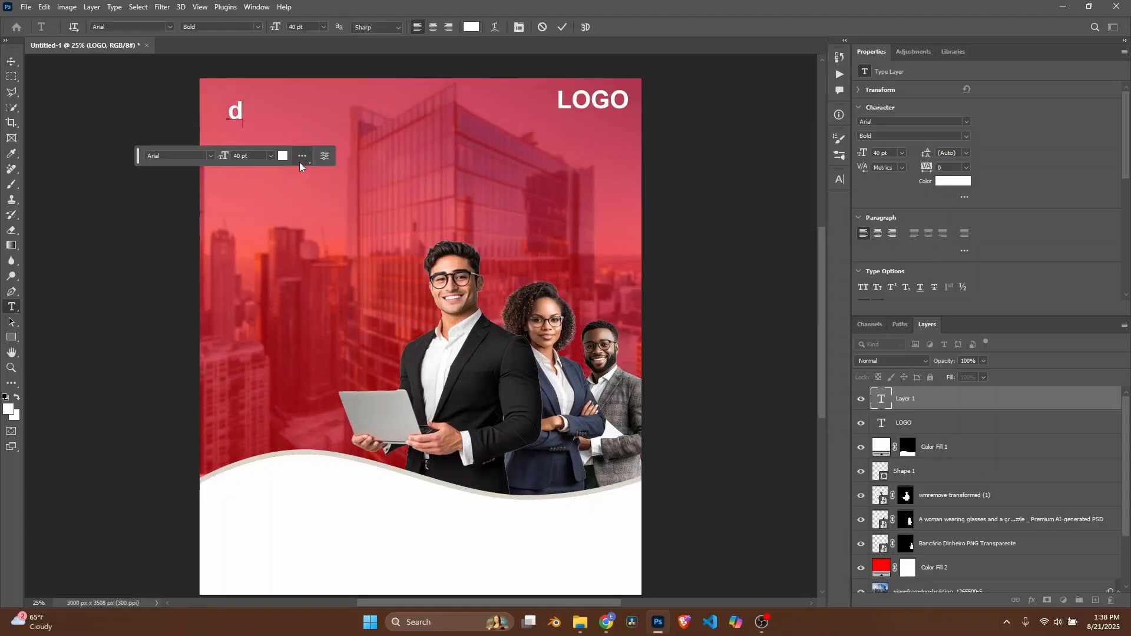
pyautogui.press('BackSpace')
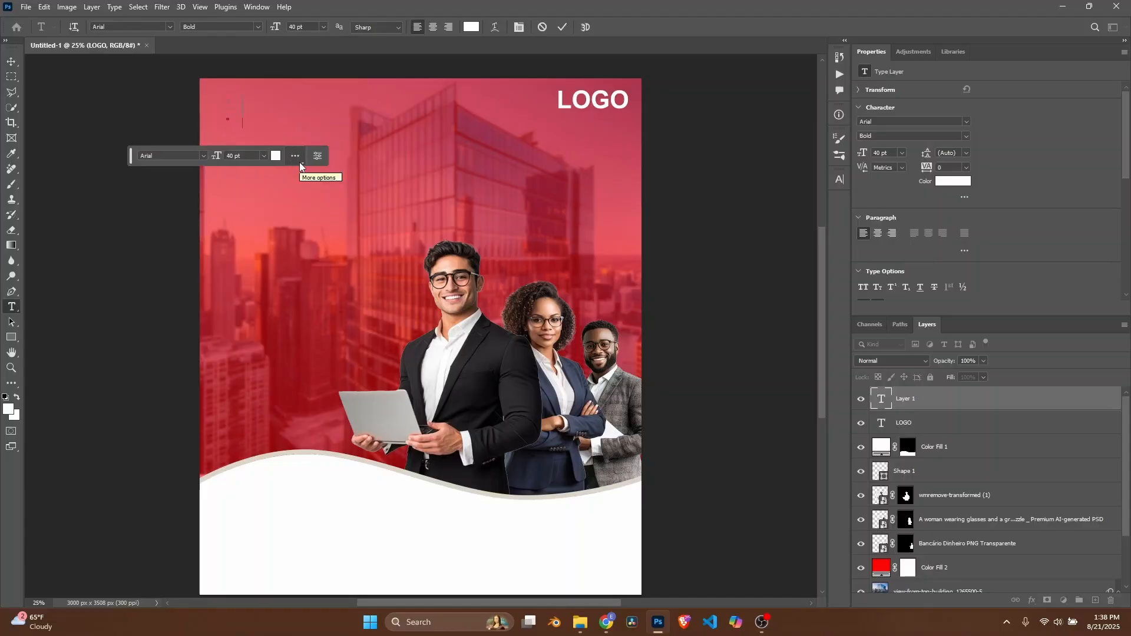
pyautogui.write('F')
pyautogui.press('BackSpace')
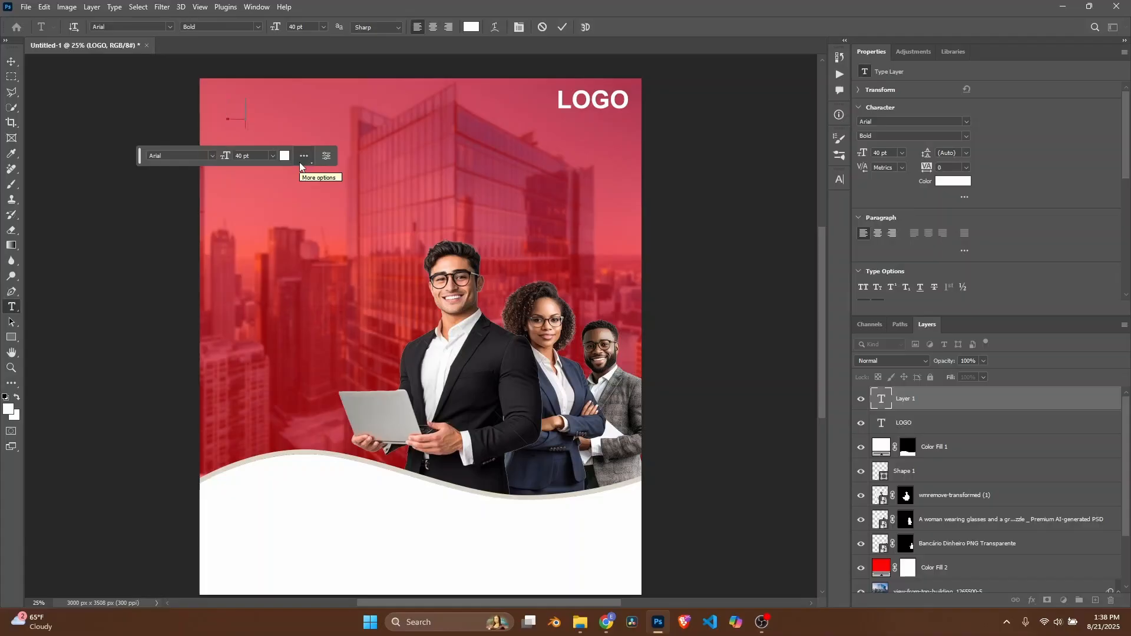
pyautogui.write('Digital')
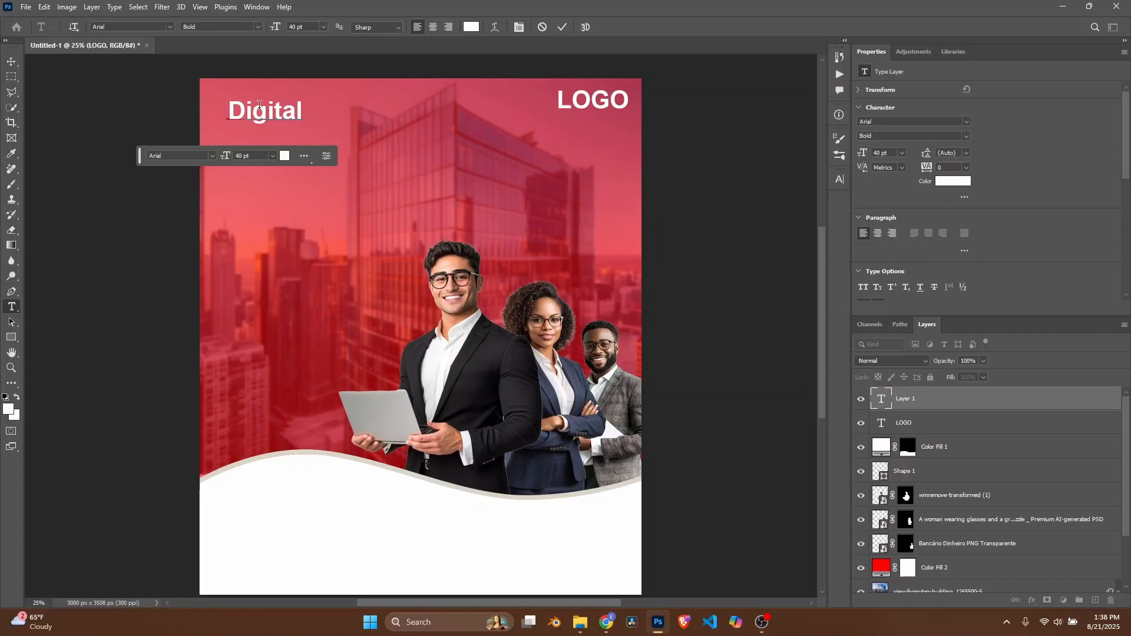
# Step: Change the "Digital" text's font to Bodoni MT Bold and reposition it in the upper left part of the flyer
pyautogui.moveTo(341, 135); pyautogui.dragTo(254, 117)
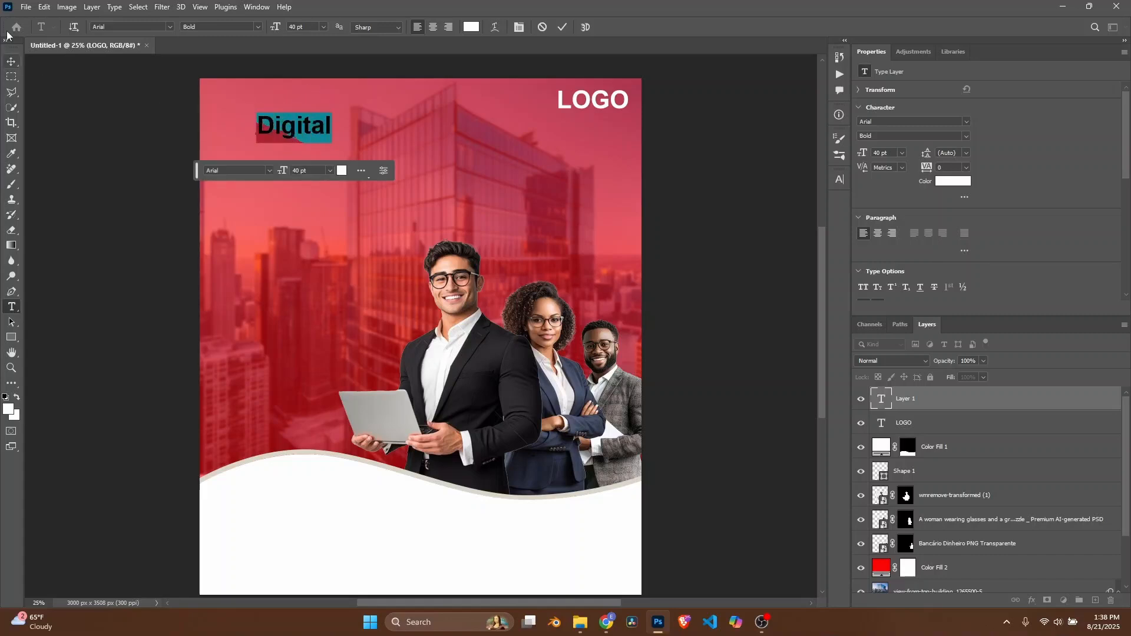
pyautogui.click(171, 26)
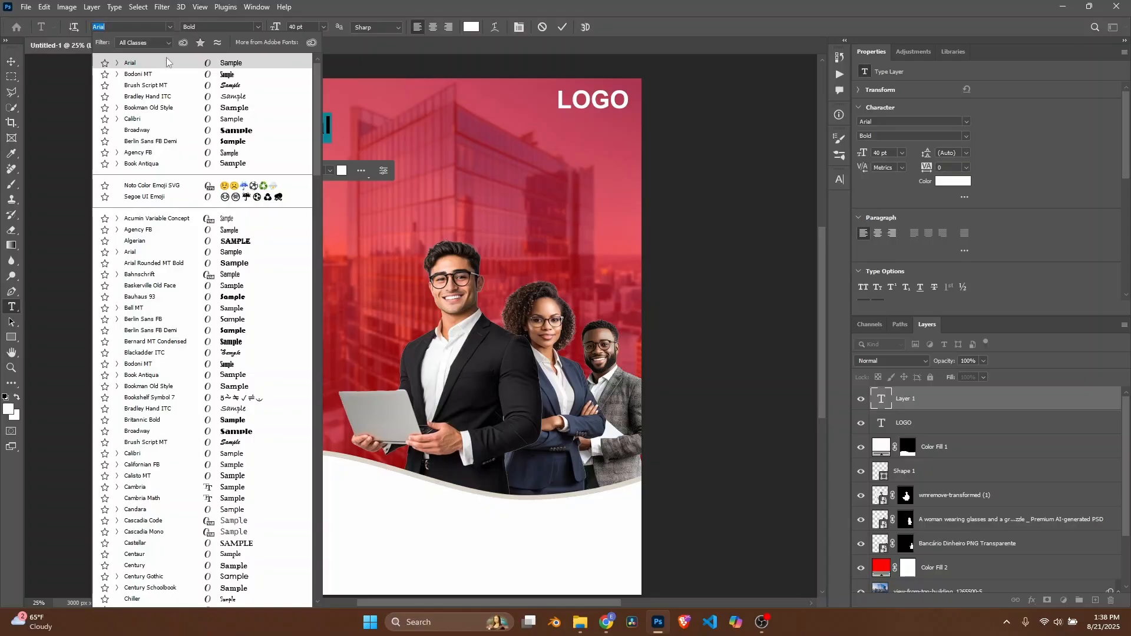
pyautogui.click(138, 73)
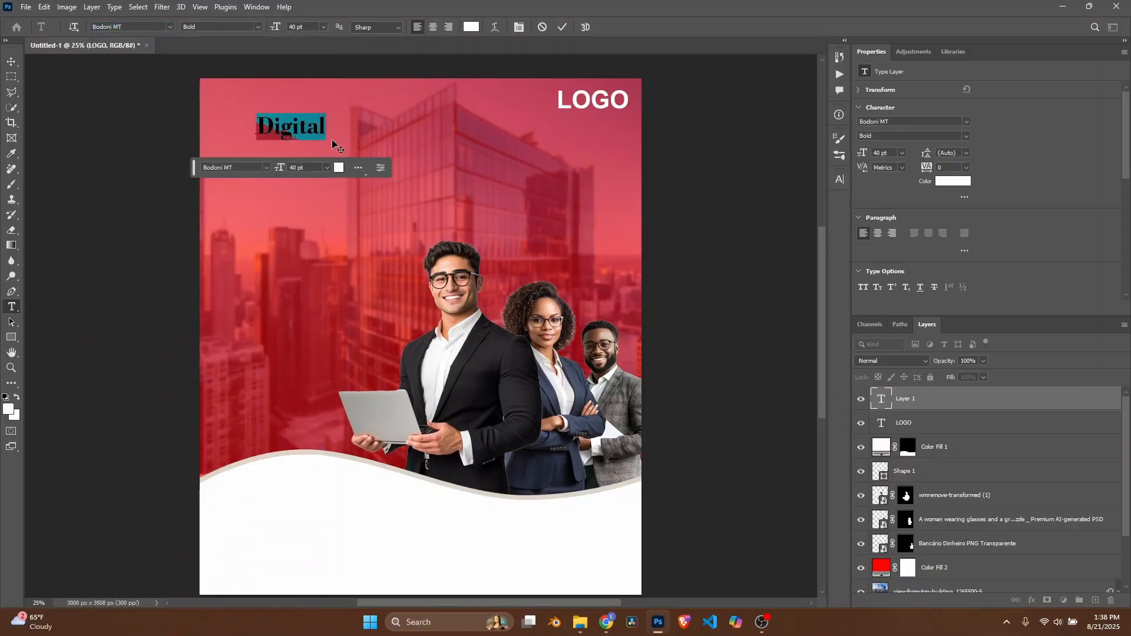
pyautogui.moveTo(331, 139); pyautogui.dragTo(312, 126)
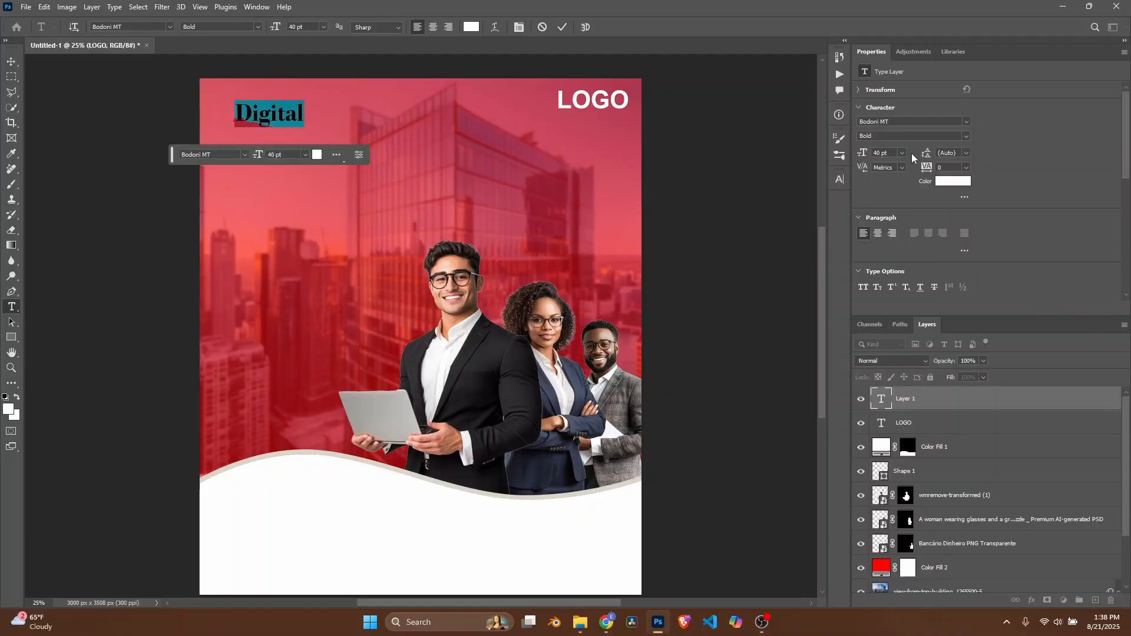
# Step: Enlarge the "Digital" text to 74 pt and place it near the flyer's upper-left corner
pyautogui.moveTo(872, 151); pyautogui.dragTo(880, 162)
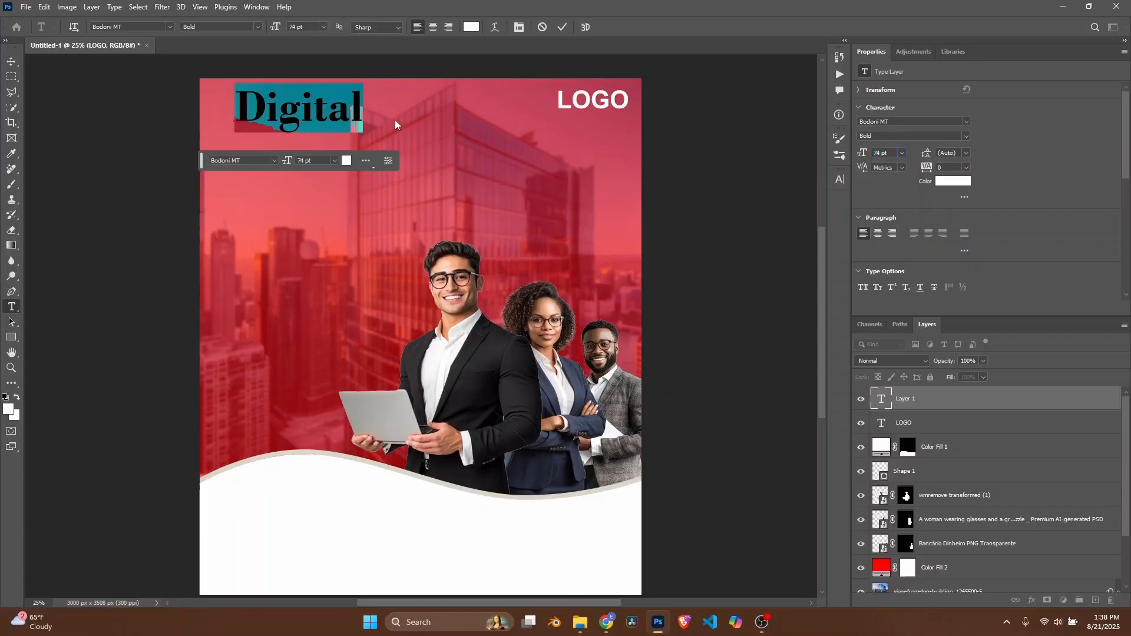
pyautogui.moveTo(370, 131); pyautogui.dragTo(342, 140)
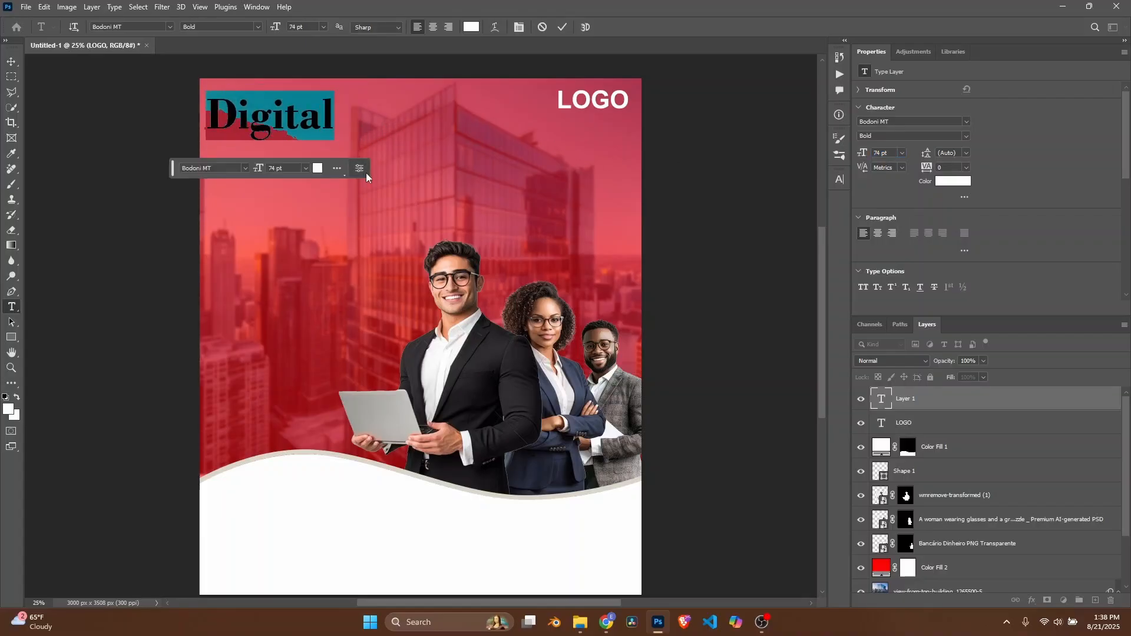
pyautogui.press('Right')
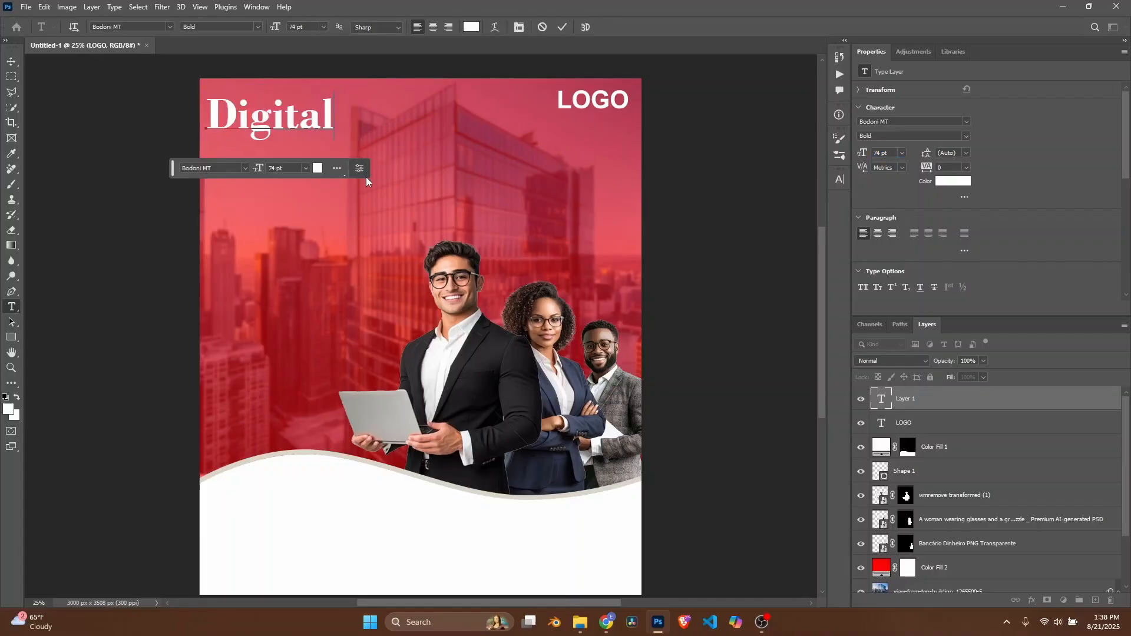
pyautogui.click(11, 62)
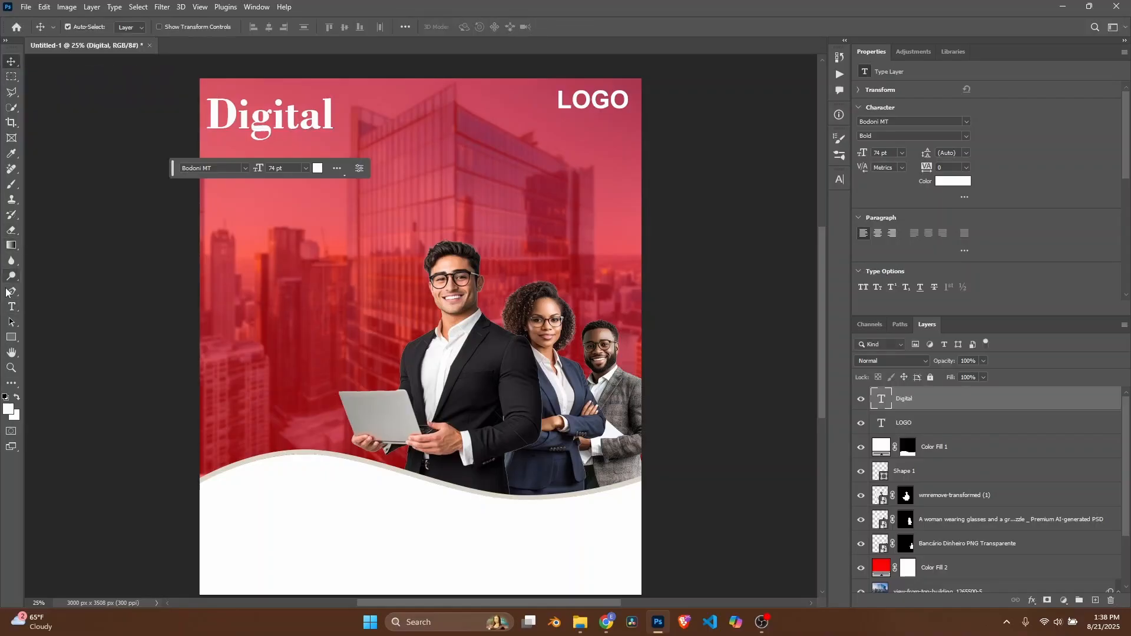
# Step: Add the white text "Marketing" in Bodoni MT Bold at 74 pt on its own layer directly below "Digital"
pyautogui.click(11, 306)
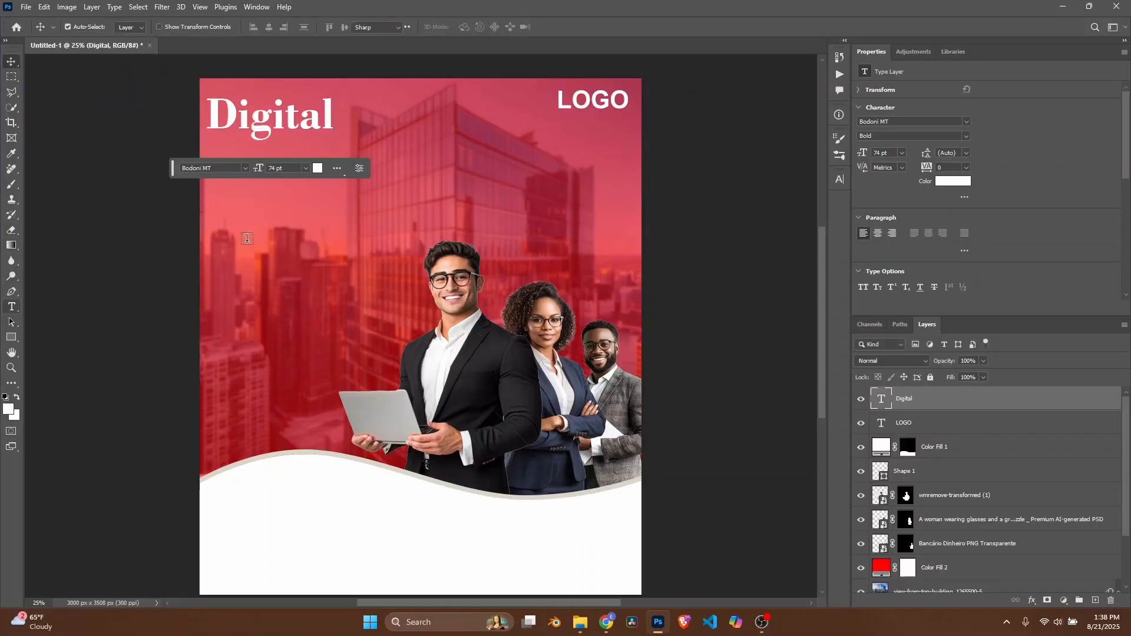
pyautogui.click(218, 147)
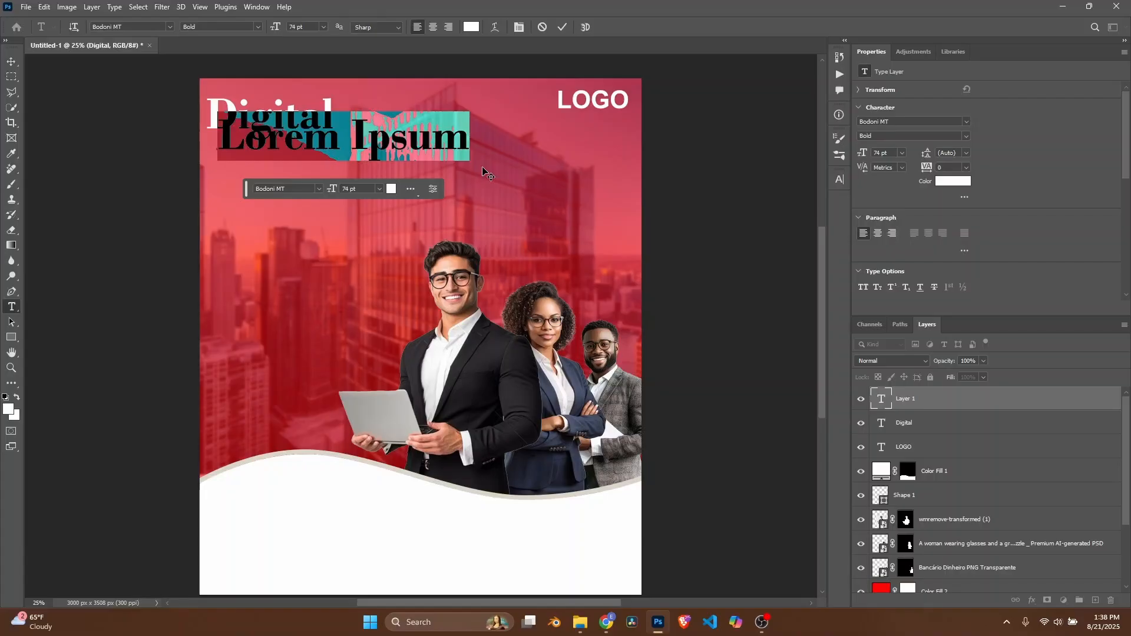
pyautogui.moveTo(483, 171); pyautogui.dragTo(468, 184)
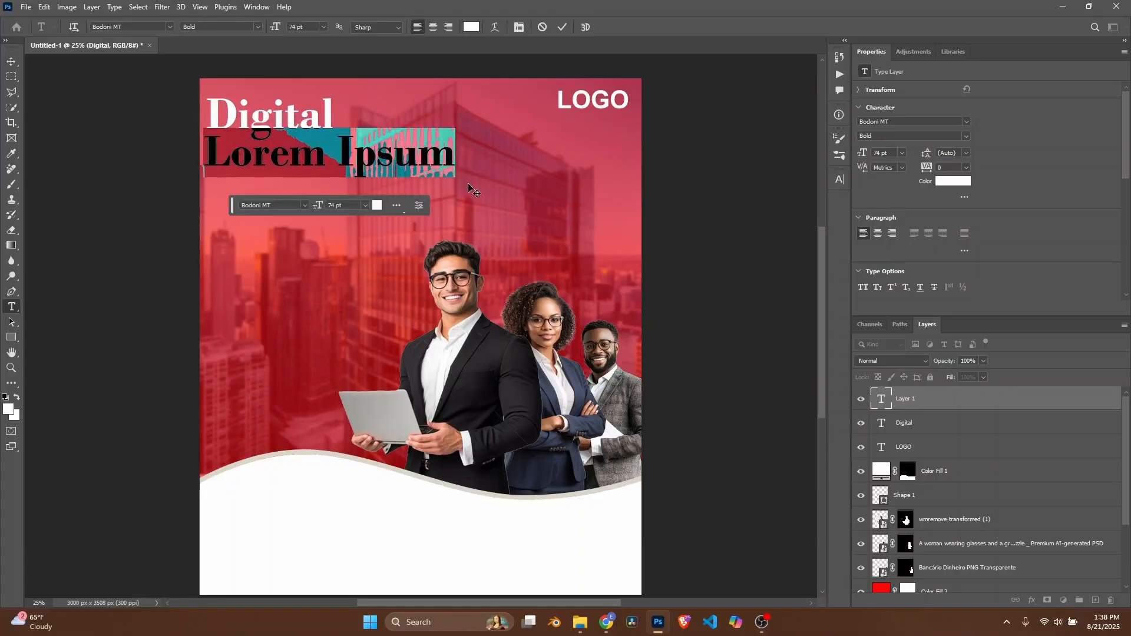
pyautogui.press('BackSpace')
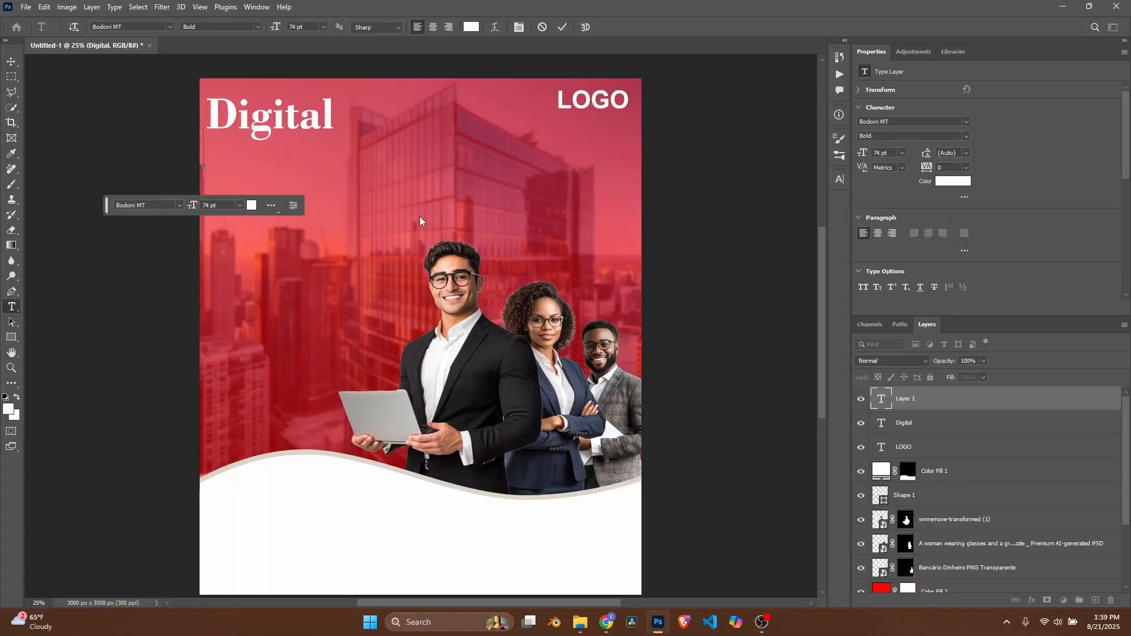
pyautogui.write('Ma')
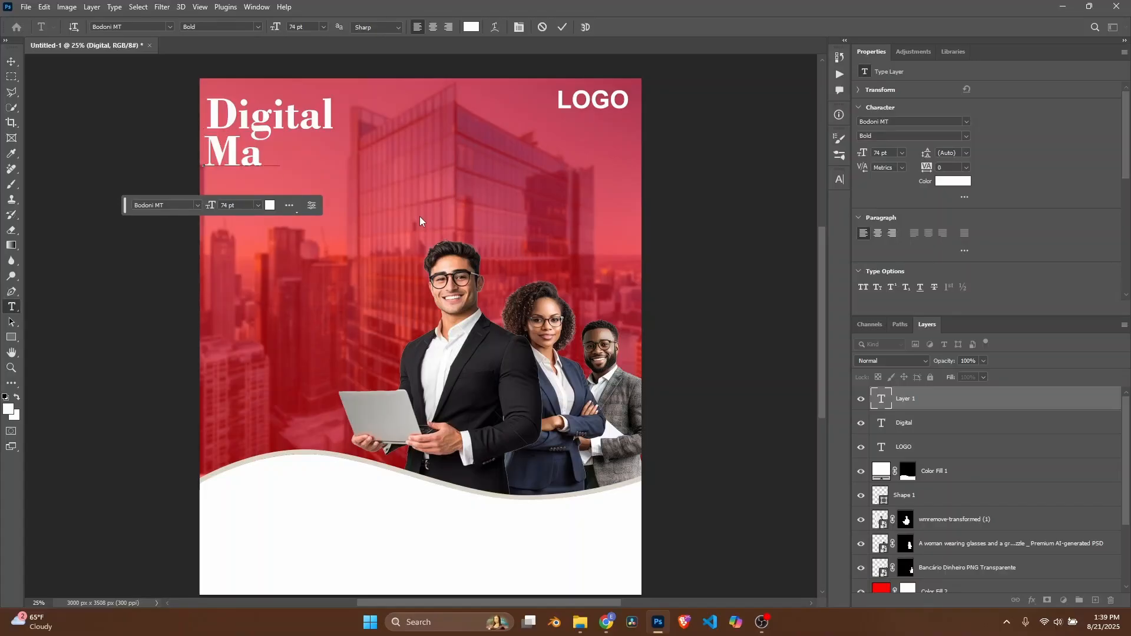
pyautogui.write('rke')
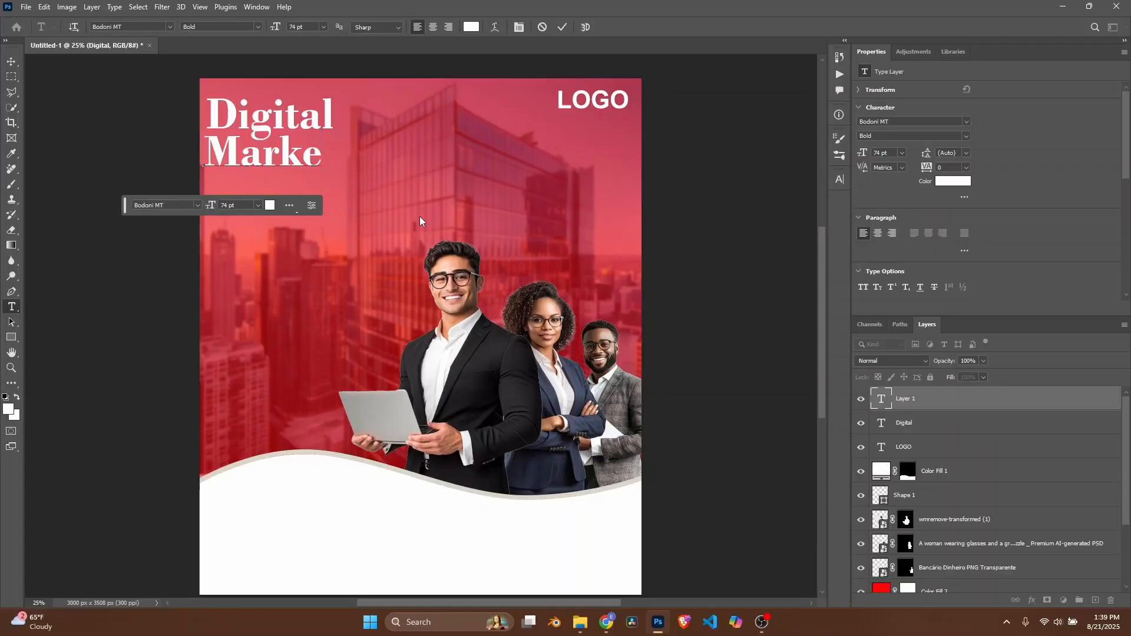
pyautogui.write('ting')
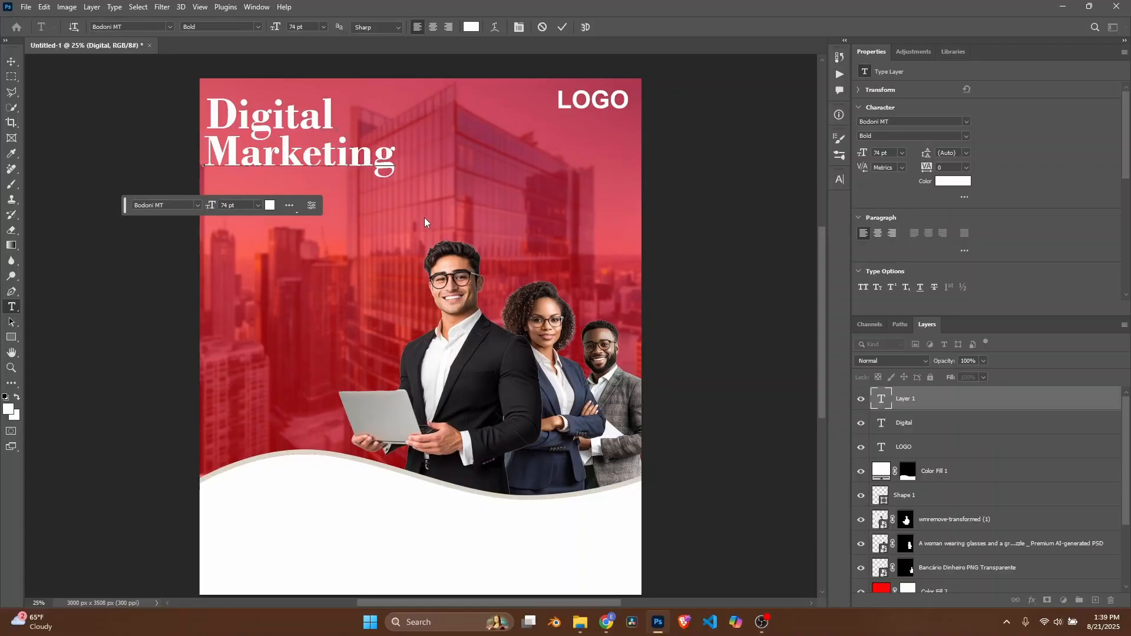
# Step: Color the "Marketing" text bright yellow and move it slightly down so it clears "Digital", aligned to the same left edge
pyautogui.moveTo(394, 162); pyautogui.dragTo(210, 160)
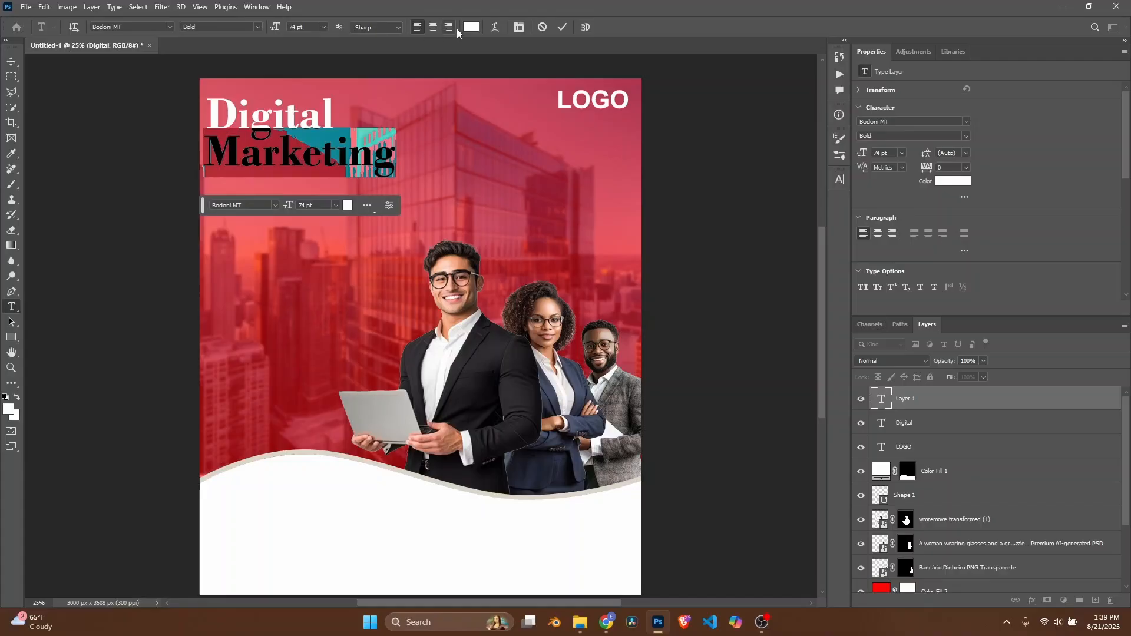
pyautogui.click(471, 27)
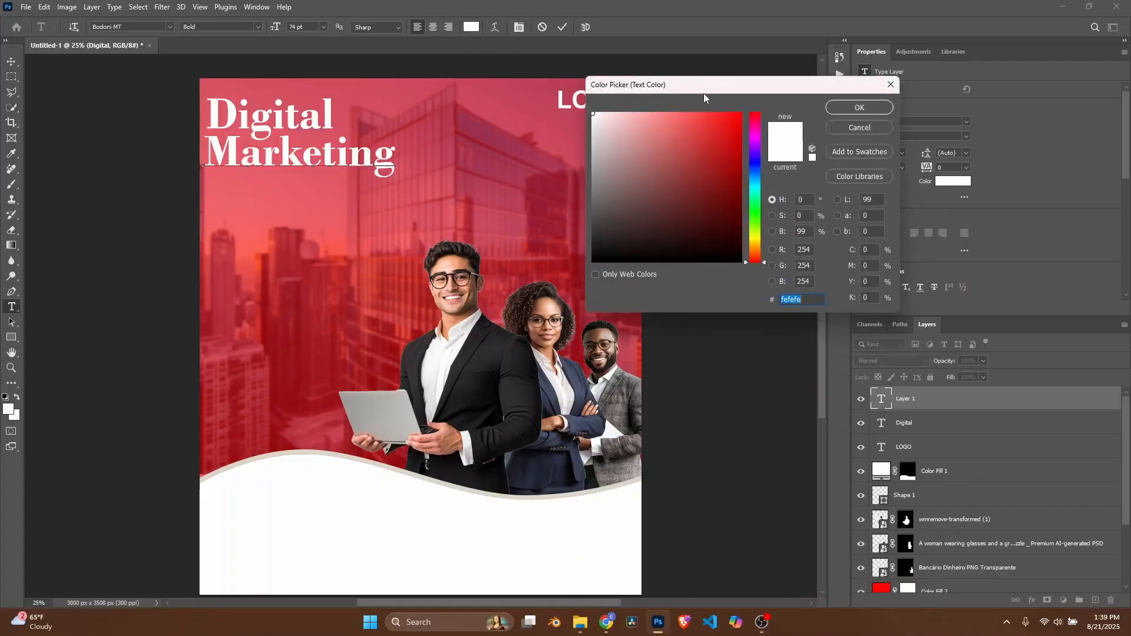
pyautogui.click(758, 236)
pyautogui.click(740, 112)
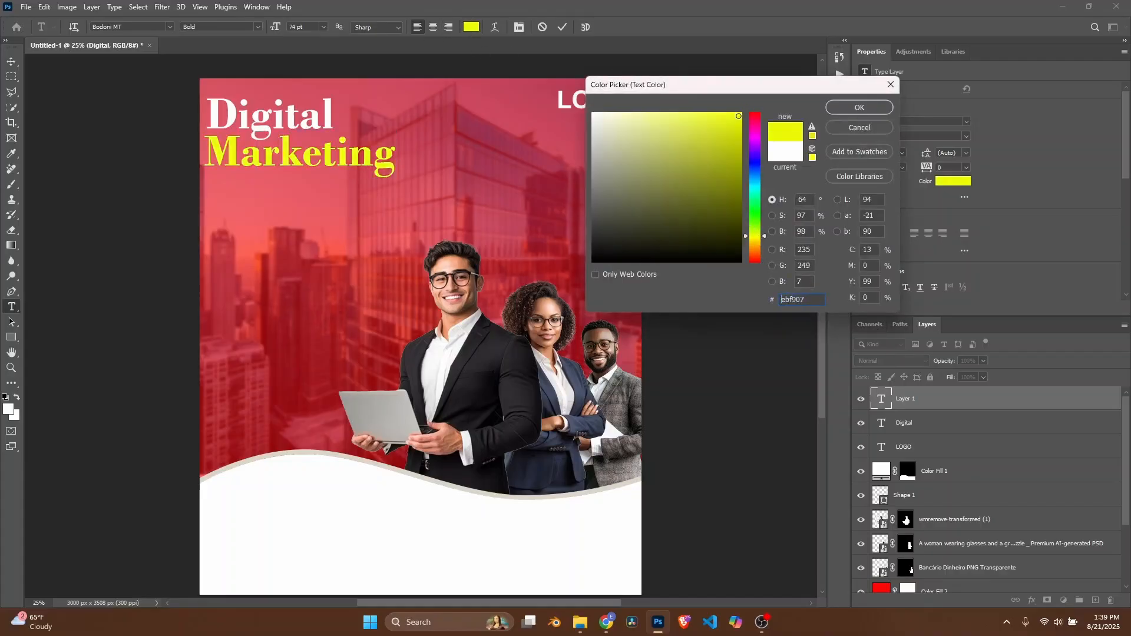
pyautogui.click(858, 107)
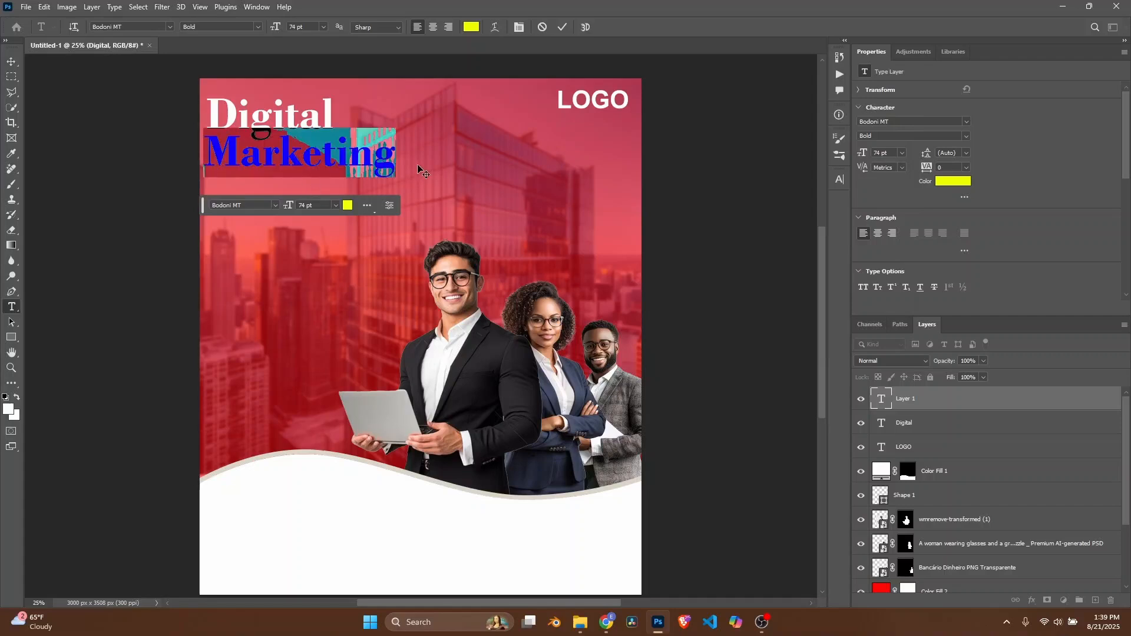
pyautogui.moveTo(408, 191); pyautogui.dragTo(407, 190)
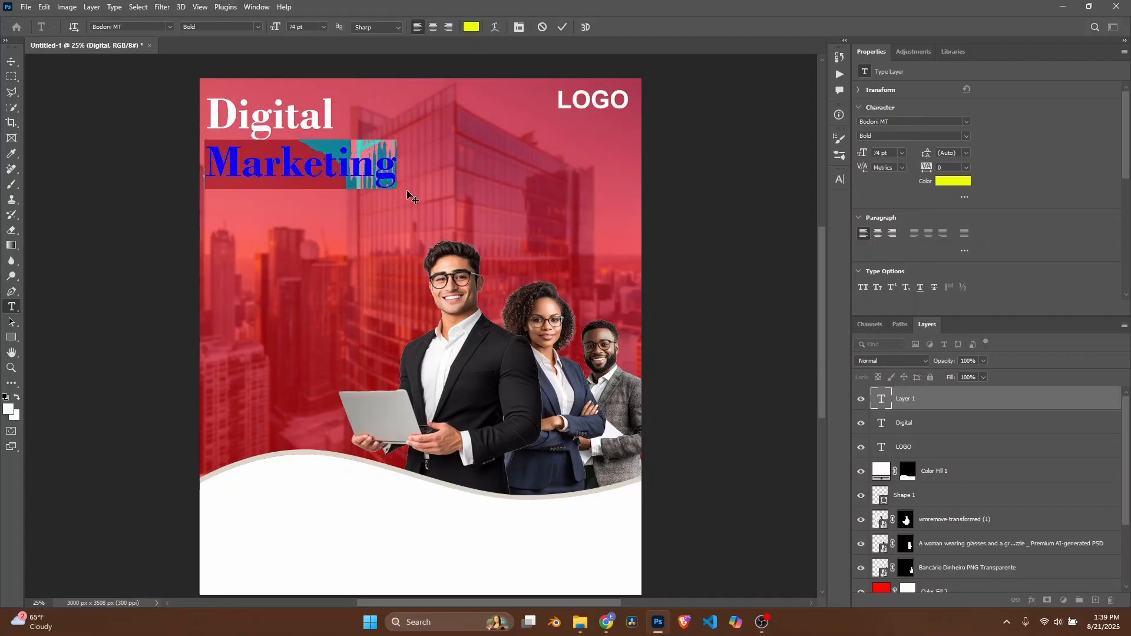
pyautogui.click(11, 62)
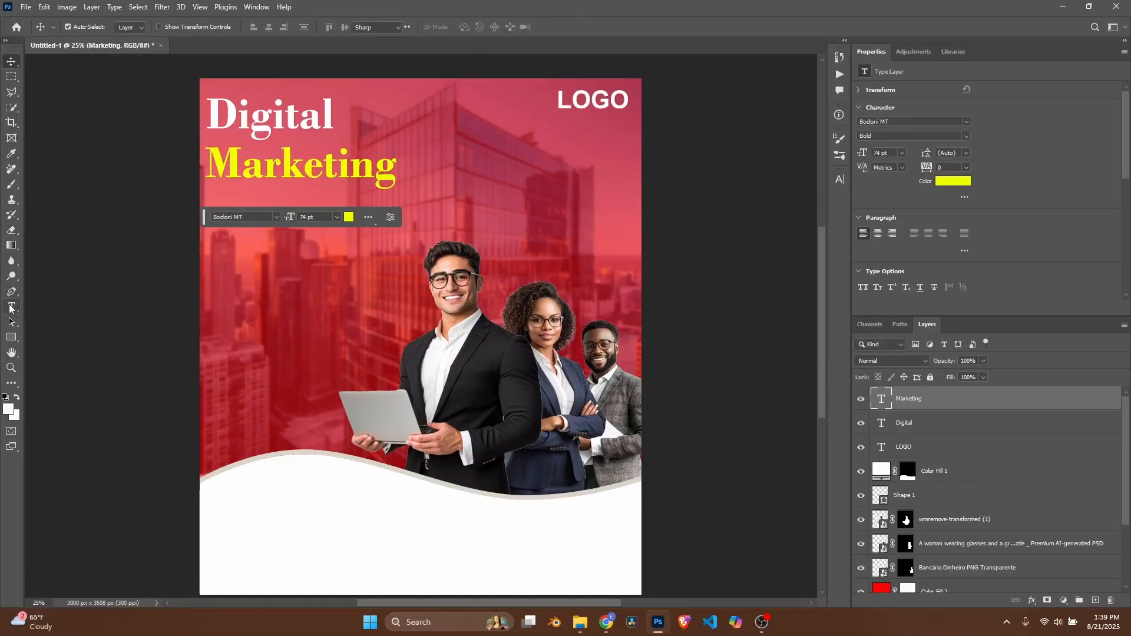
# Step: Add the white text "Agency" in Bodoni MT Bold at 74 pt below "Marketing", aligned with the headline's left edge
pyautogui.click(11, 306)
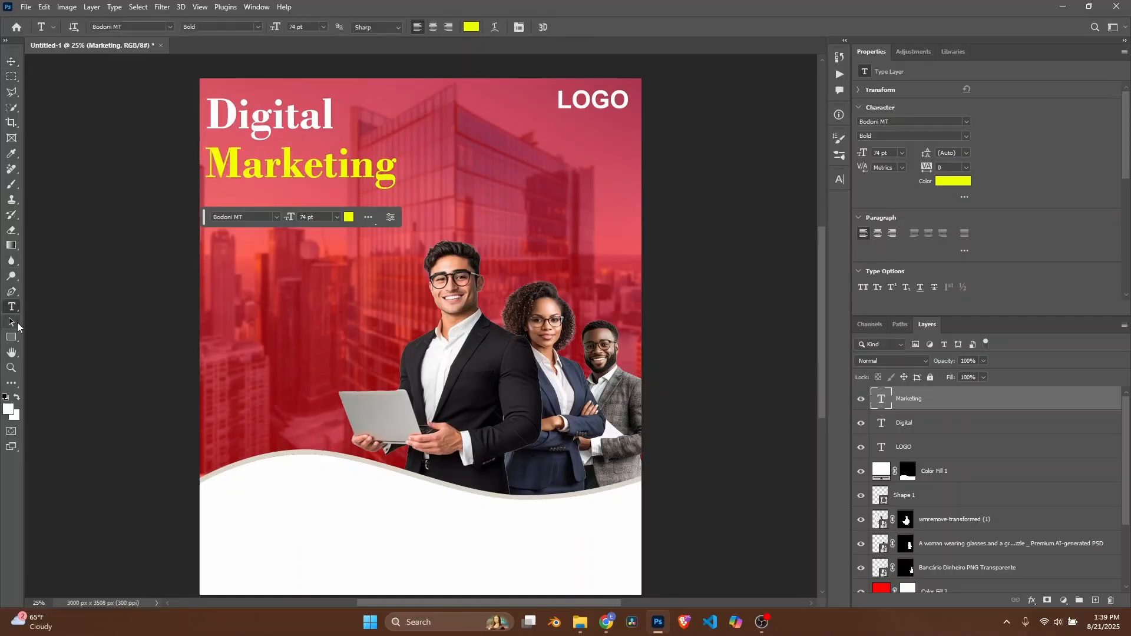
pyautogui.click(269, 195)
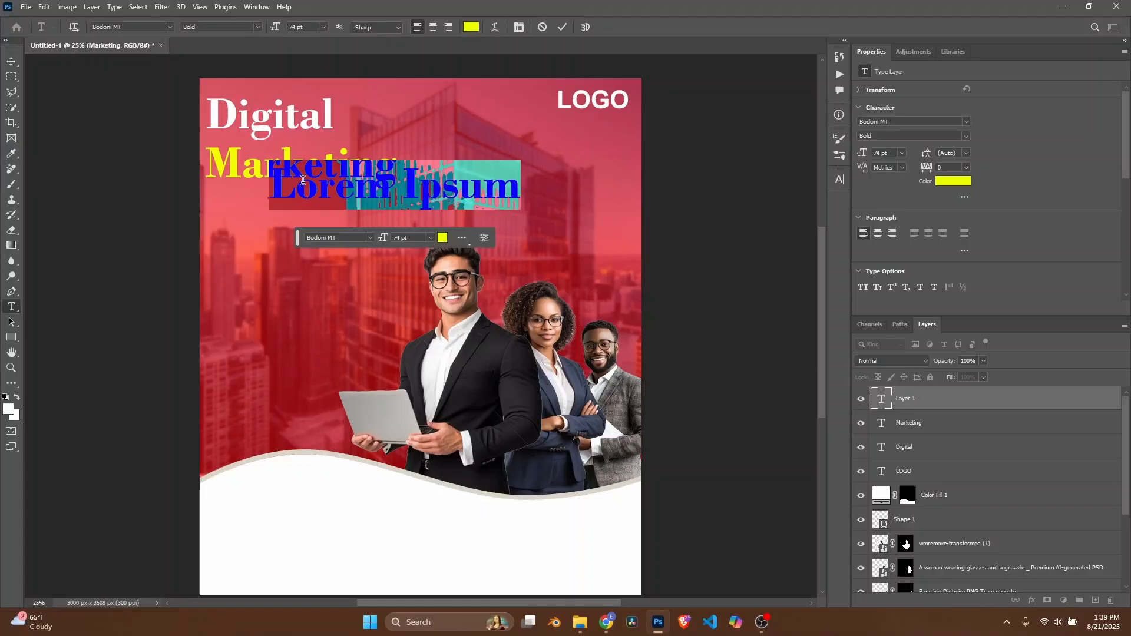
pyautogui.click(471, 27)
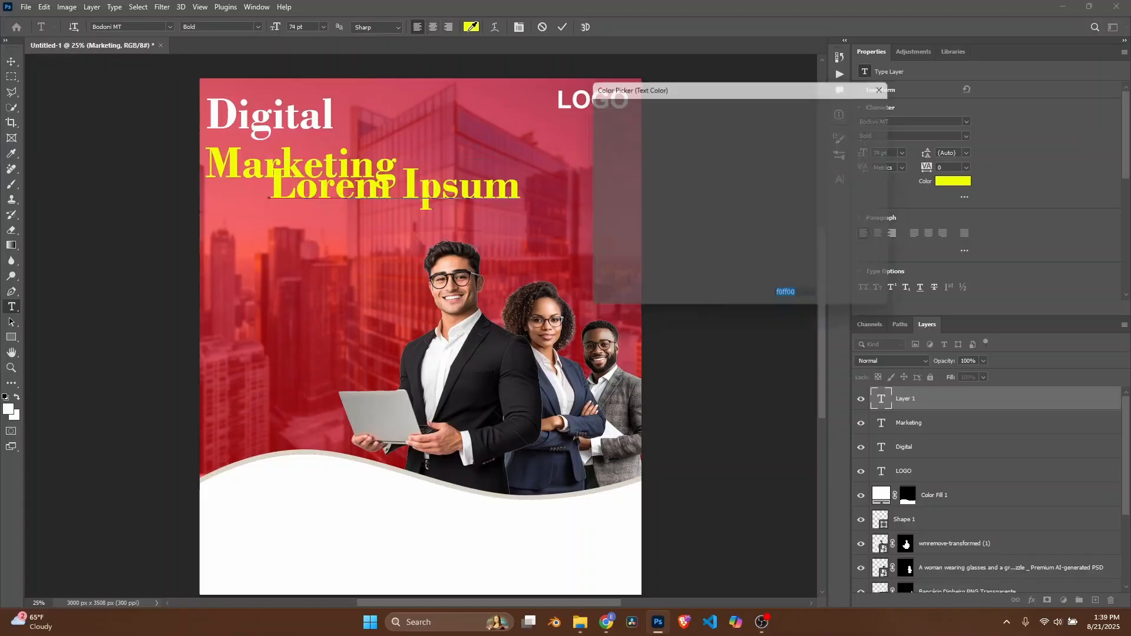
pyautogui.moveTo(606, 133); pyautogui.dragTo(588, 108)
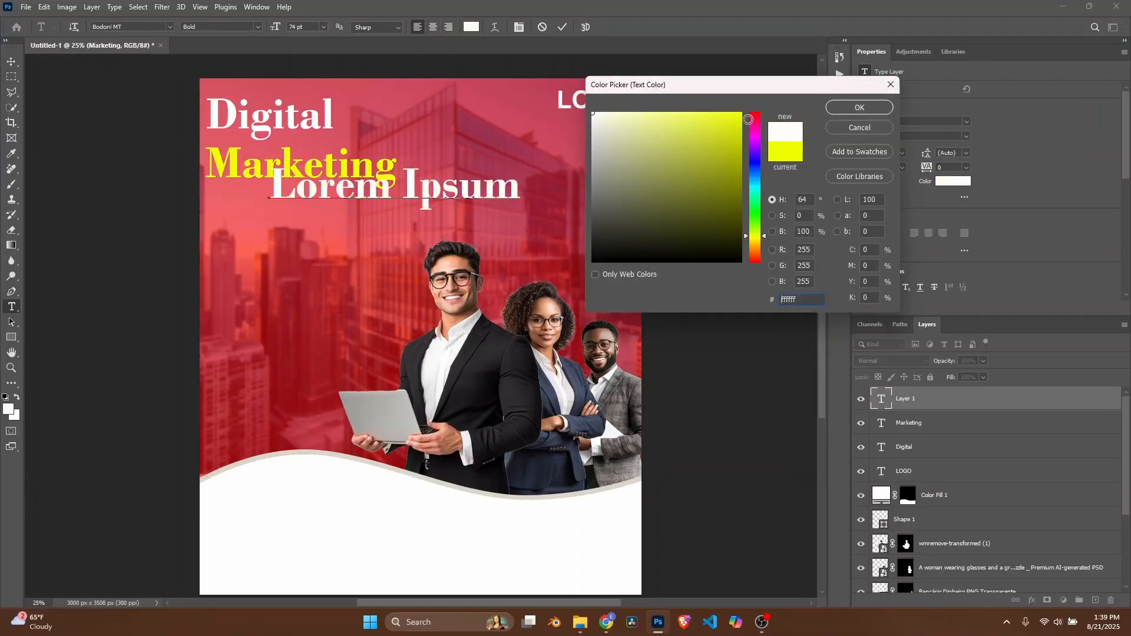
pyautogui.click(842, 111)
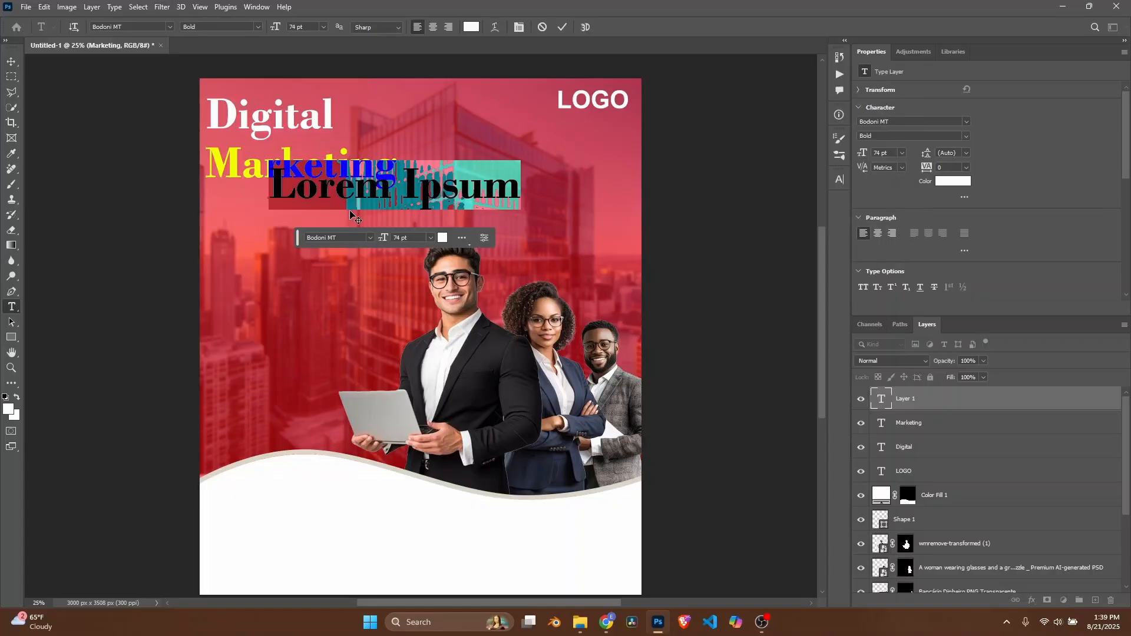
pyautogui.press('BackSpace')
pyautogui.write('A')
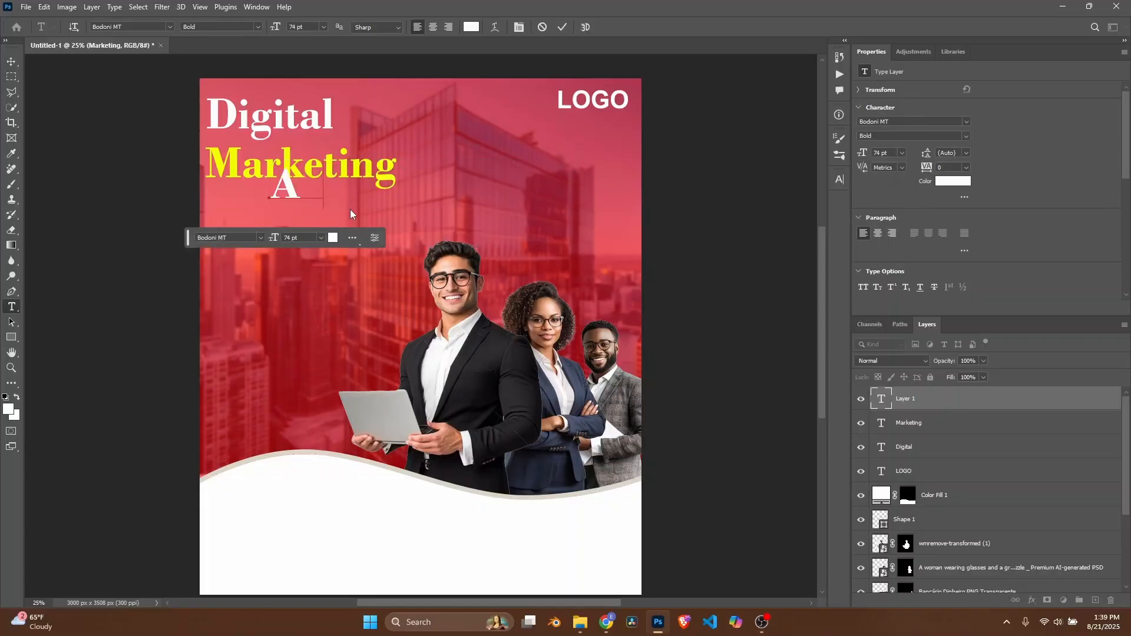
pyautogui.write('gency')
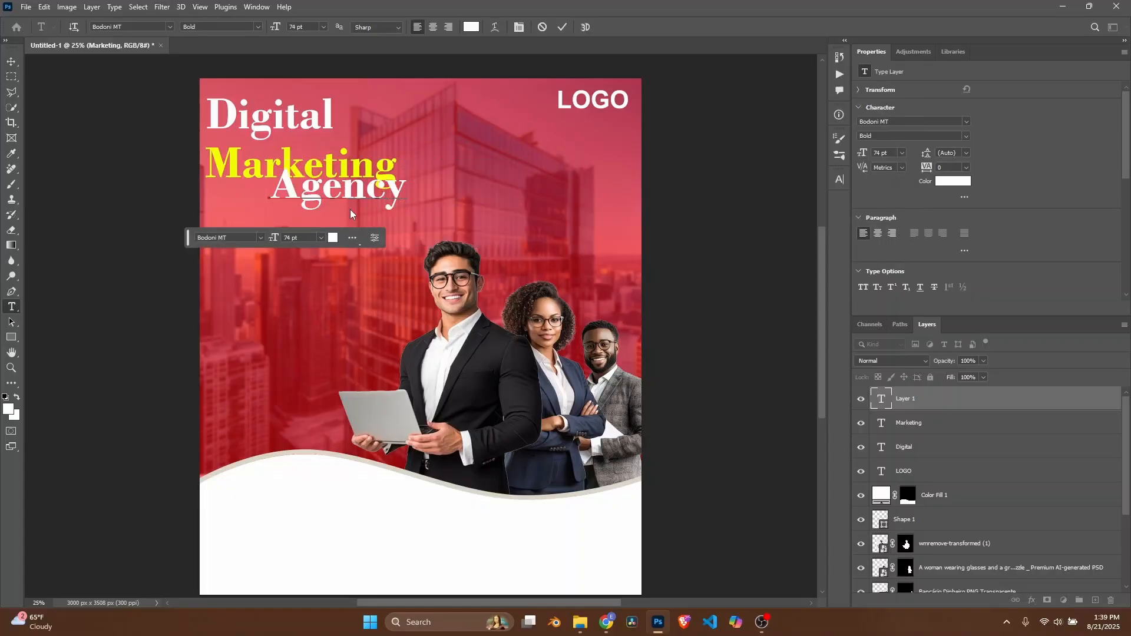
pyautogui.moveTo(418, 208); pyautogui.dragTo(358, 224)
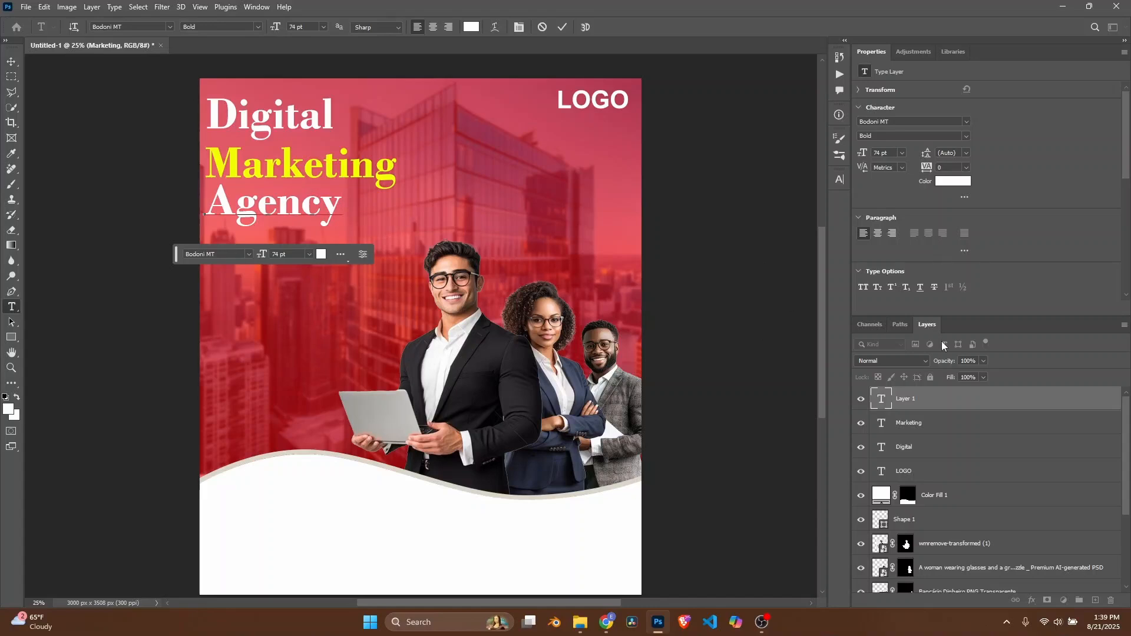
# Step: Scale the Digital, Marketing and Agency text layers together to about 85% and move them up into the flyer's upper-left corner
pyautogui.click(908, 448)
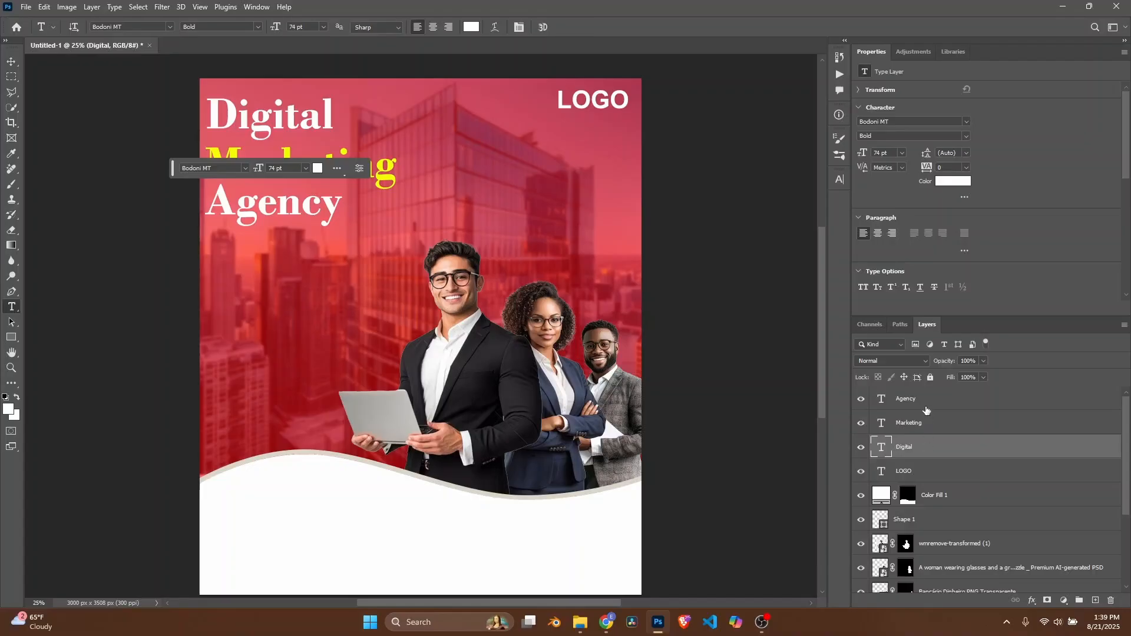
pyautogui.keyDown('shift'); pyautogui.click(925, 406); pyautogui.keyUp('shift')
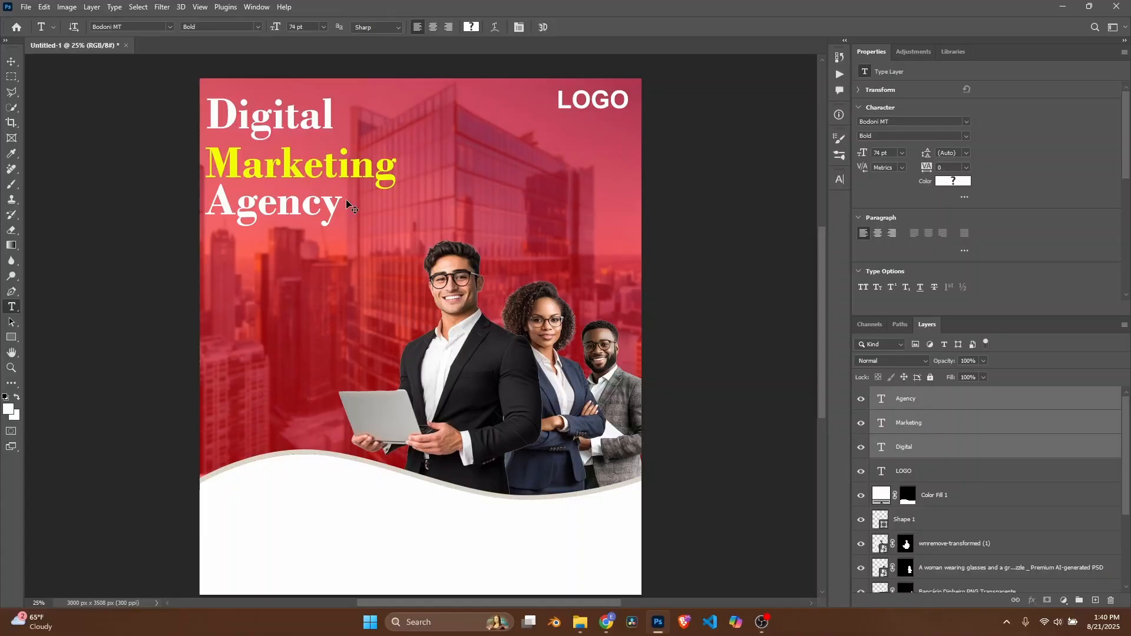
pyautogui.hotkey('ctrl', 't')
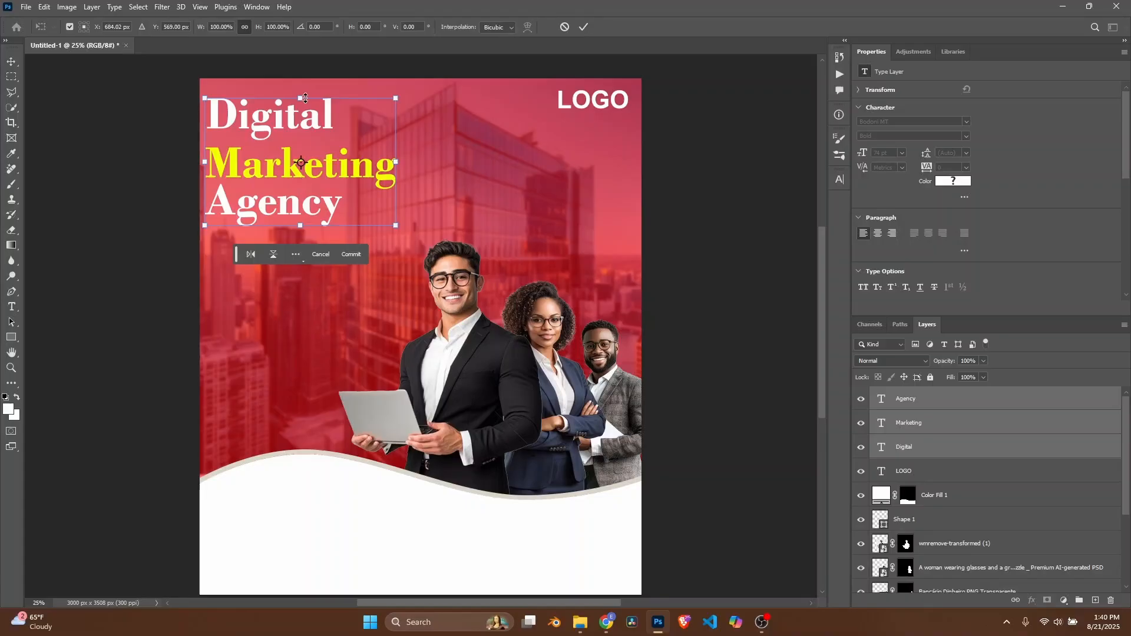
pyautogui.moveTo(301, 228); pyautogui.dragTo(355, 179)
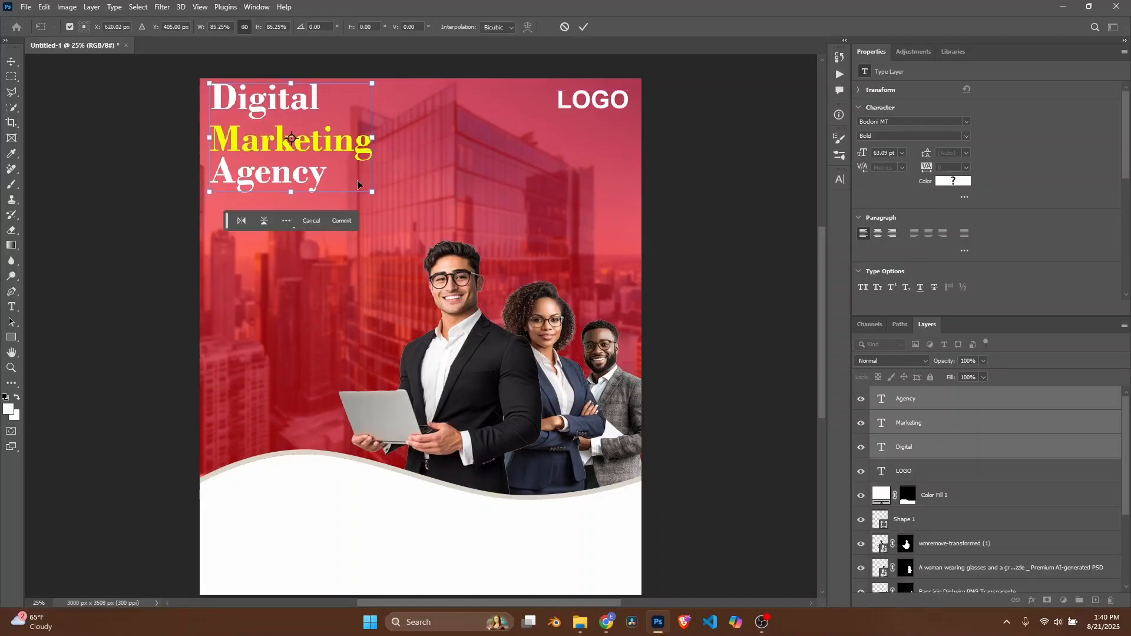
pyautogui.press('Return')
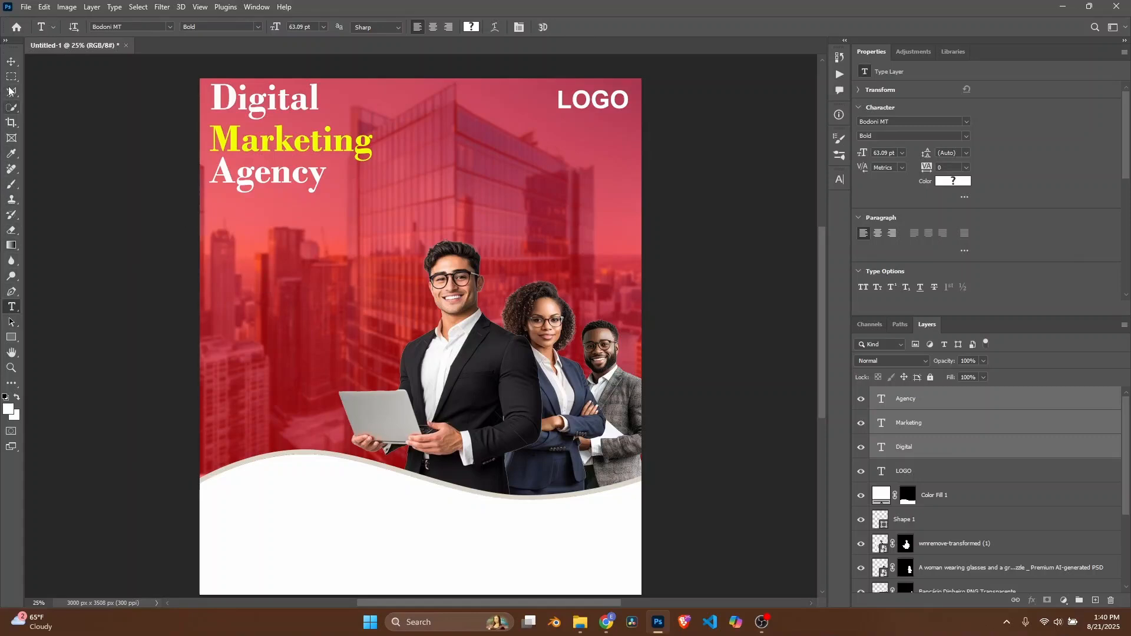
# Step: Add the text "join online" in yellow (fffc03) Book Antiqua Bold at 74 pt on its own layer beside the headline
pyautogui.click(11, 63)
pyautogui.click(11, 308)
pyautogui.click(460, 194)
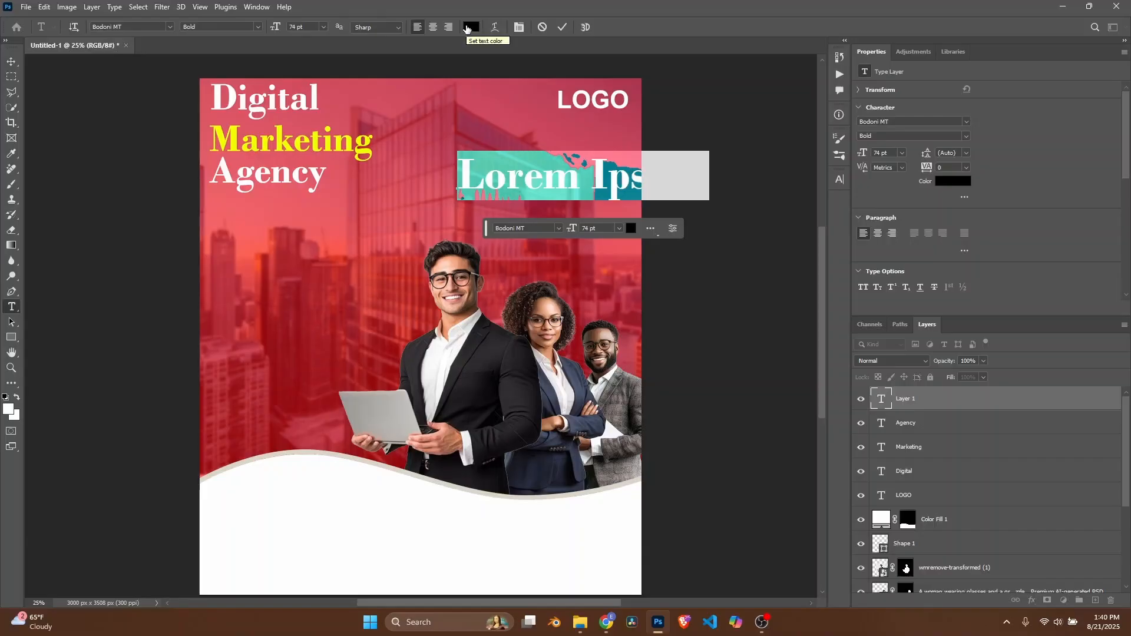
pyautogui.click(471, 27)
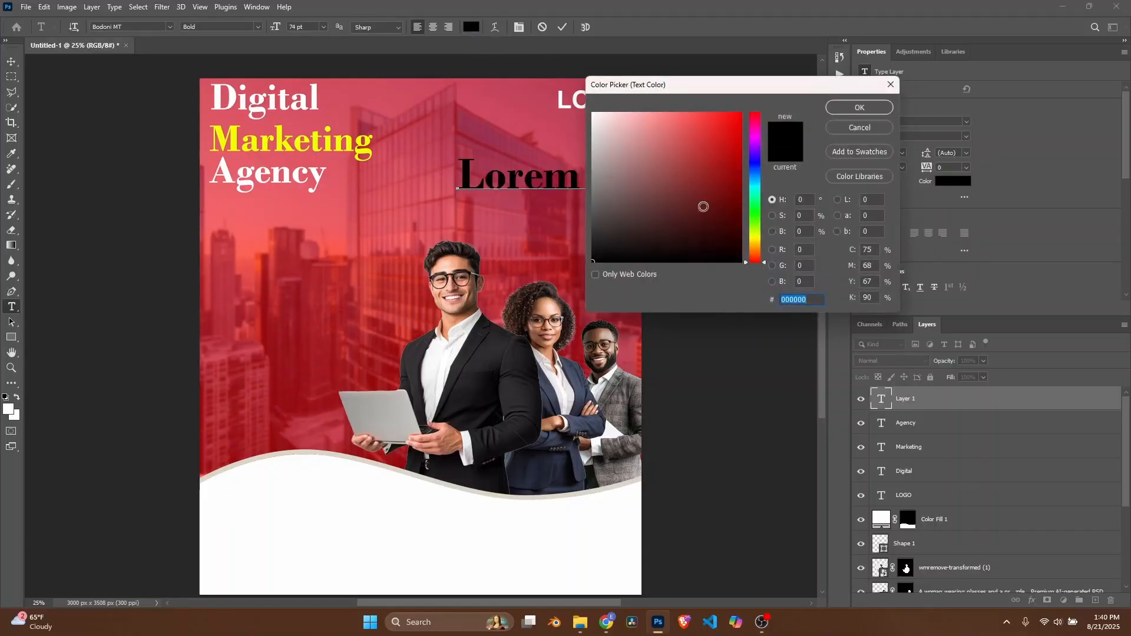
pyautogui.click(758, 238)
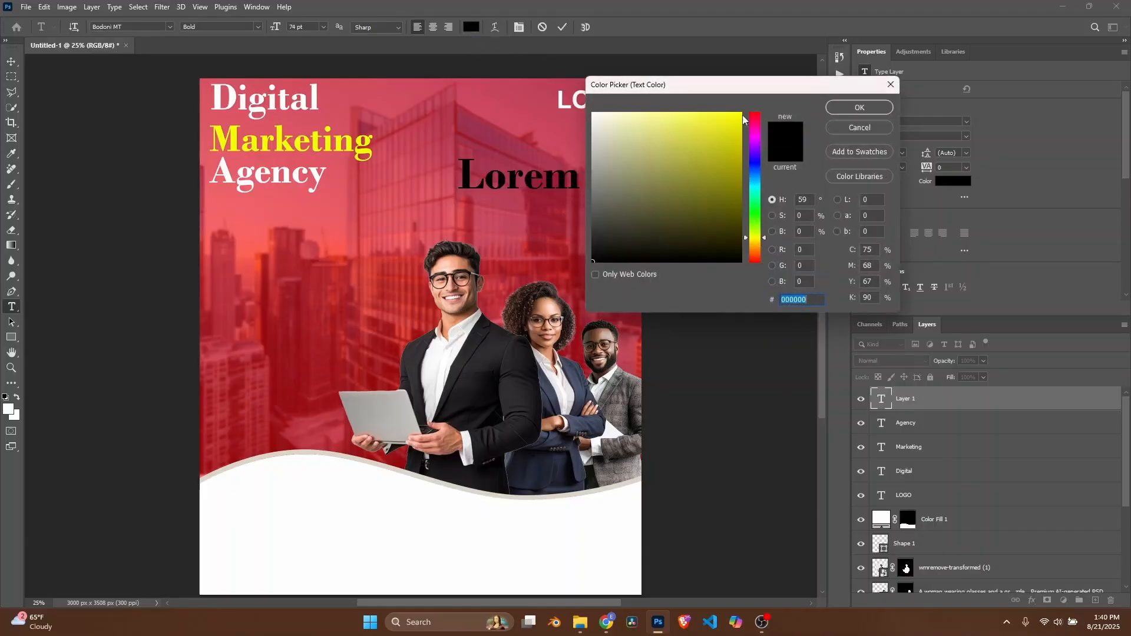
pyautogui.click(740, 113)
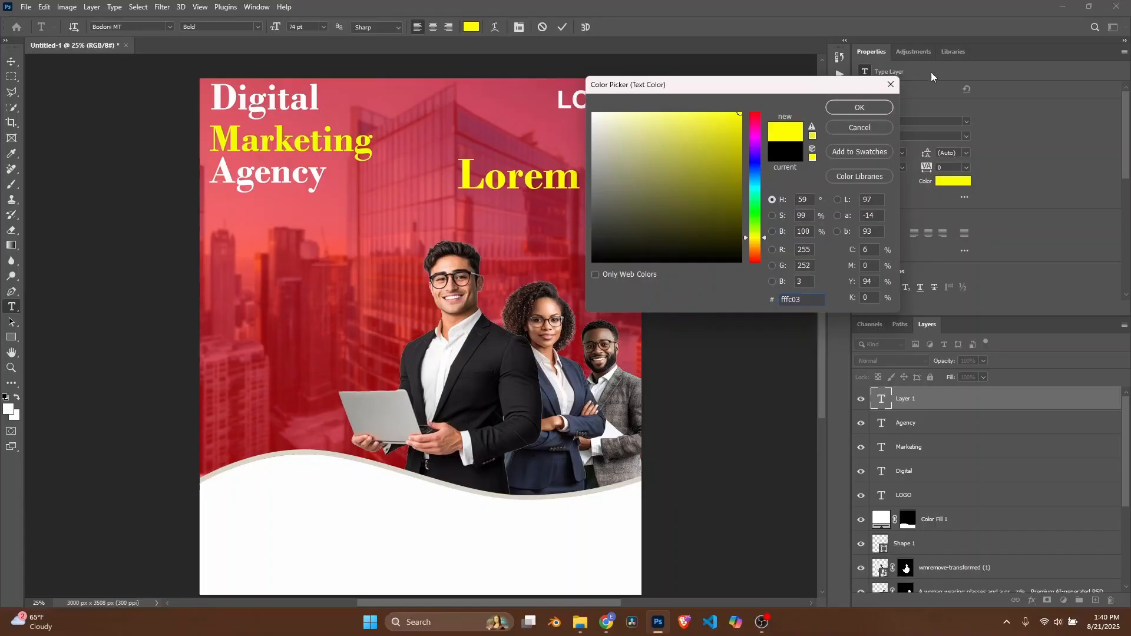
pyautogui.click(857, 106)
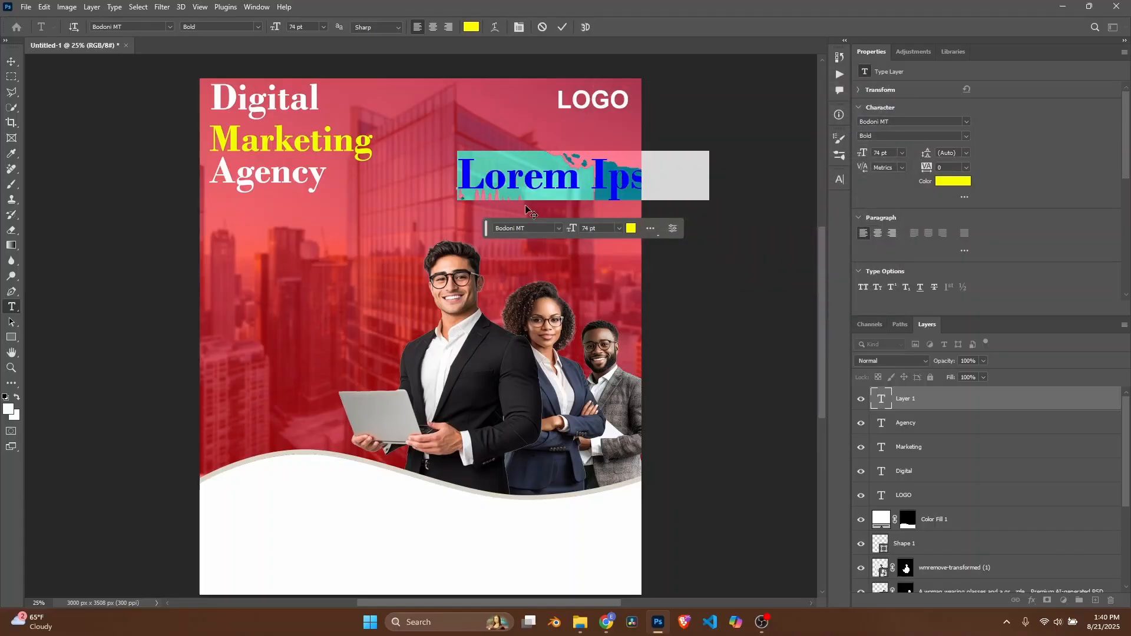
pyautogui.press('BackSpace')
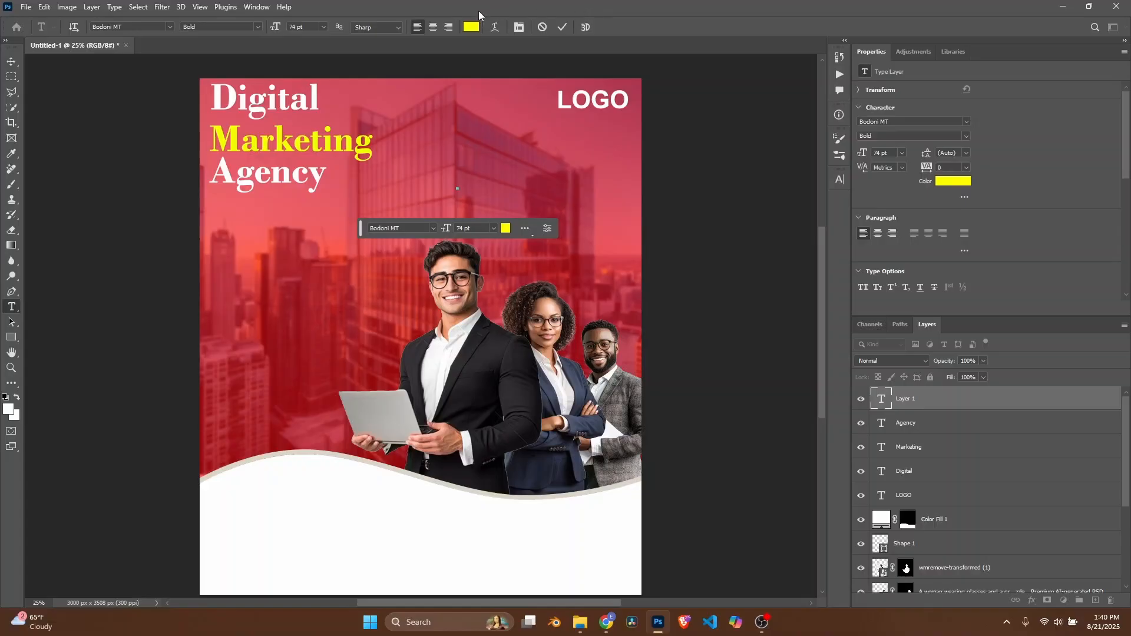
pyautogui.click(170, 26)
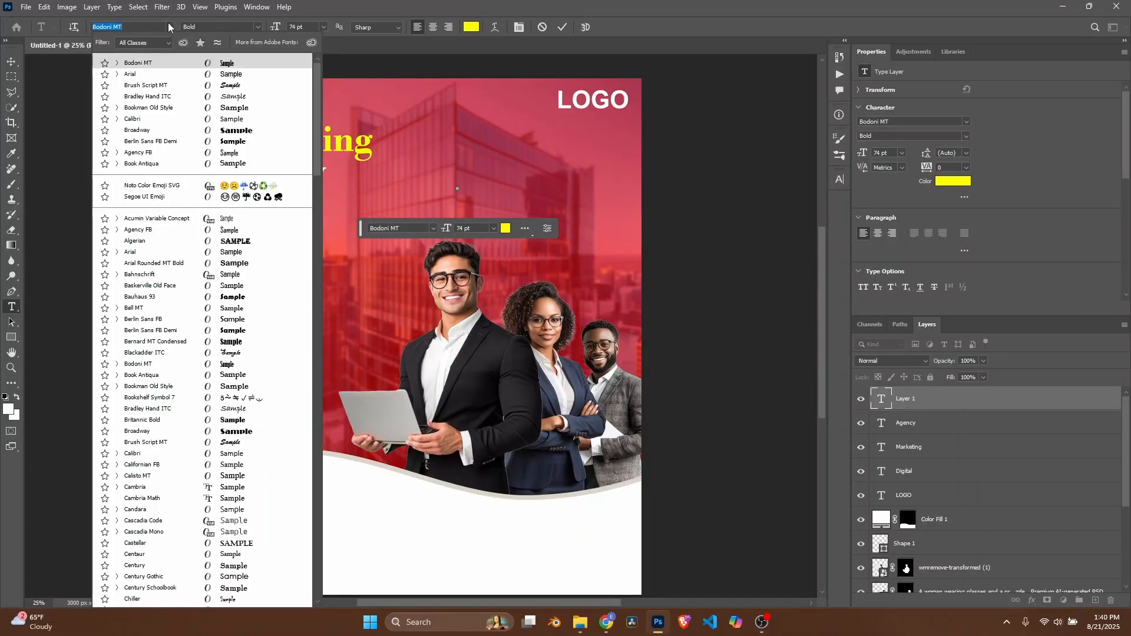
pyautogui.click(216, 165)
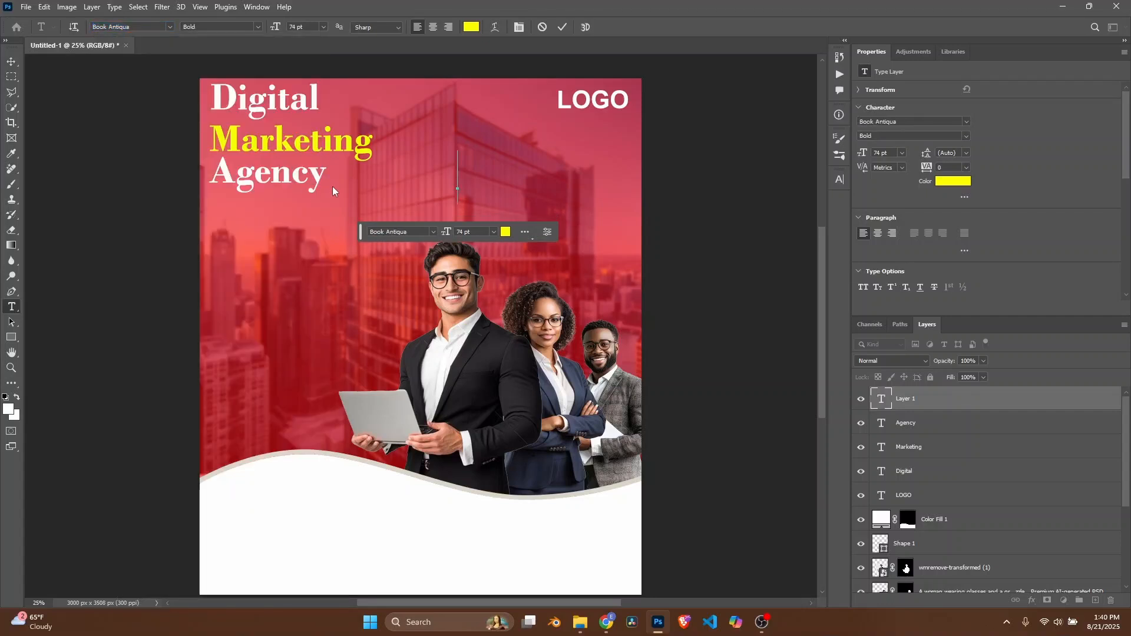
pyautogui.write('join')
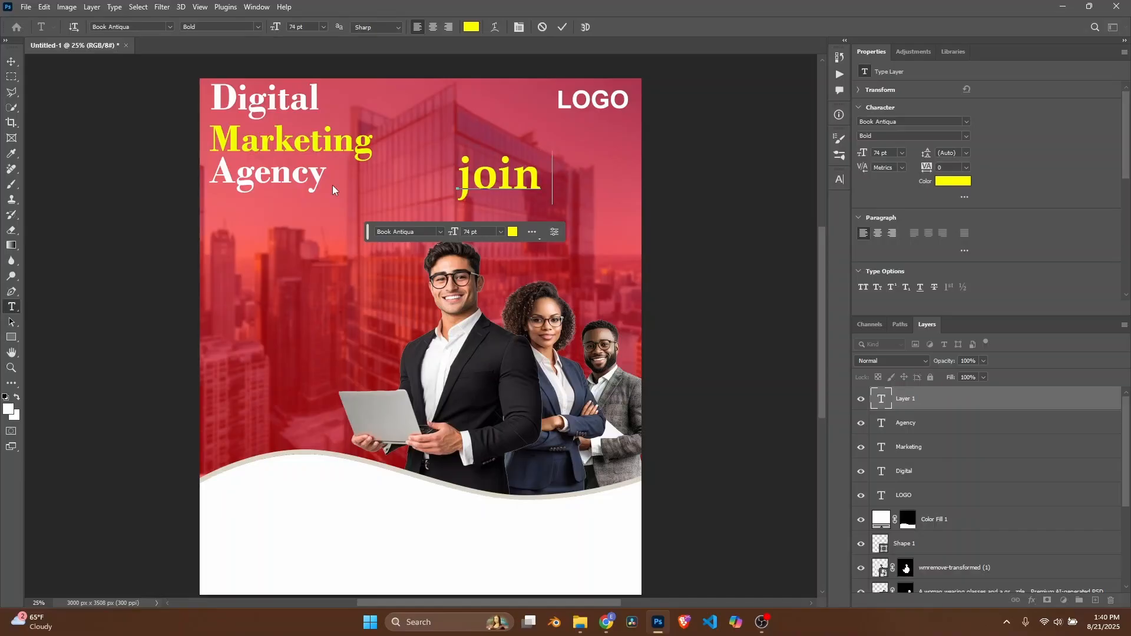
pyautogui.write(' onlin')
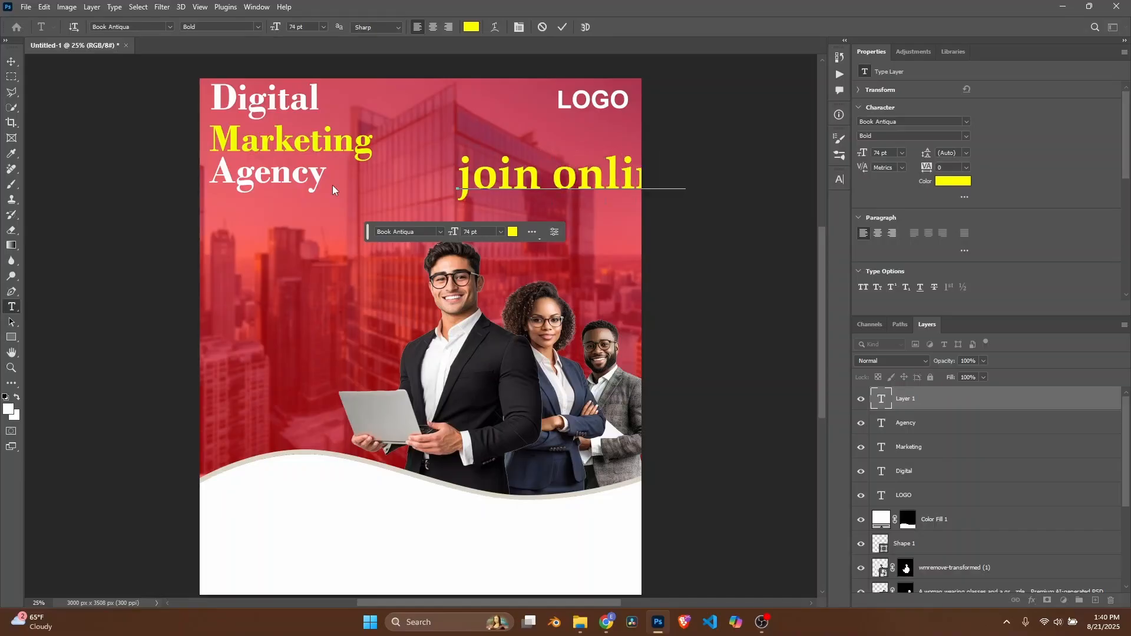
# Step: Reduce the "join online" text to 43 pt and place it below "Agency", near the headline's left edge
pyautogui.moveTo(699, 194); pyautogui.dragTo(379, 199)
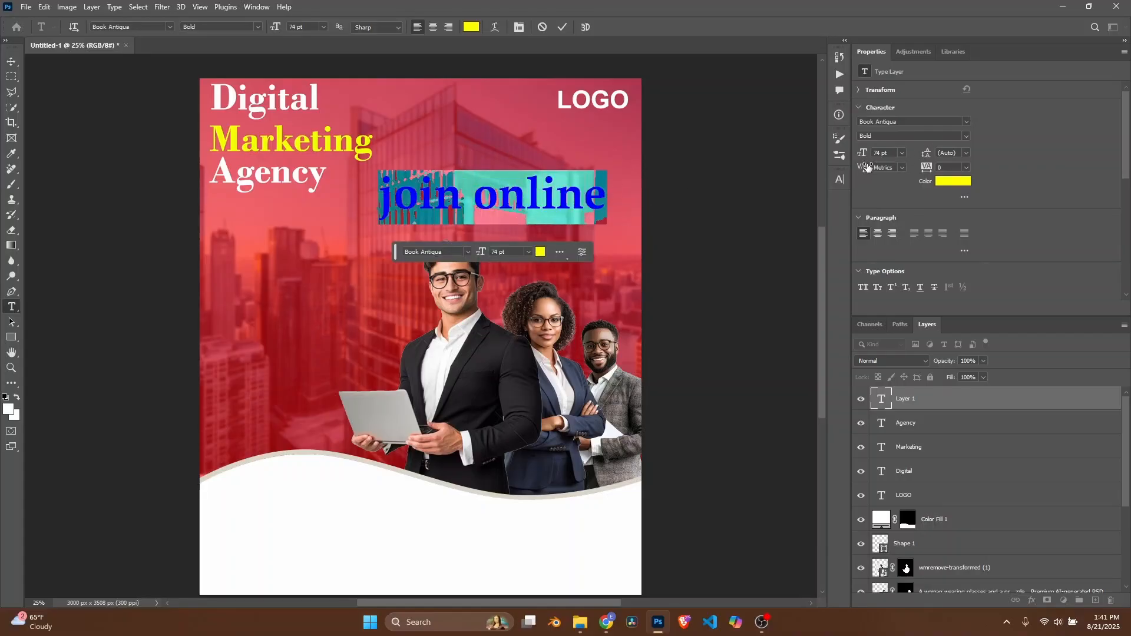
pyautogui.moveTo(861, 153); pyautogui.dragTo(846, 154)
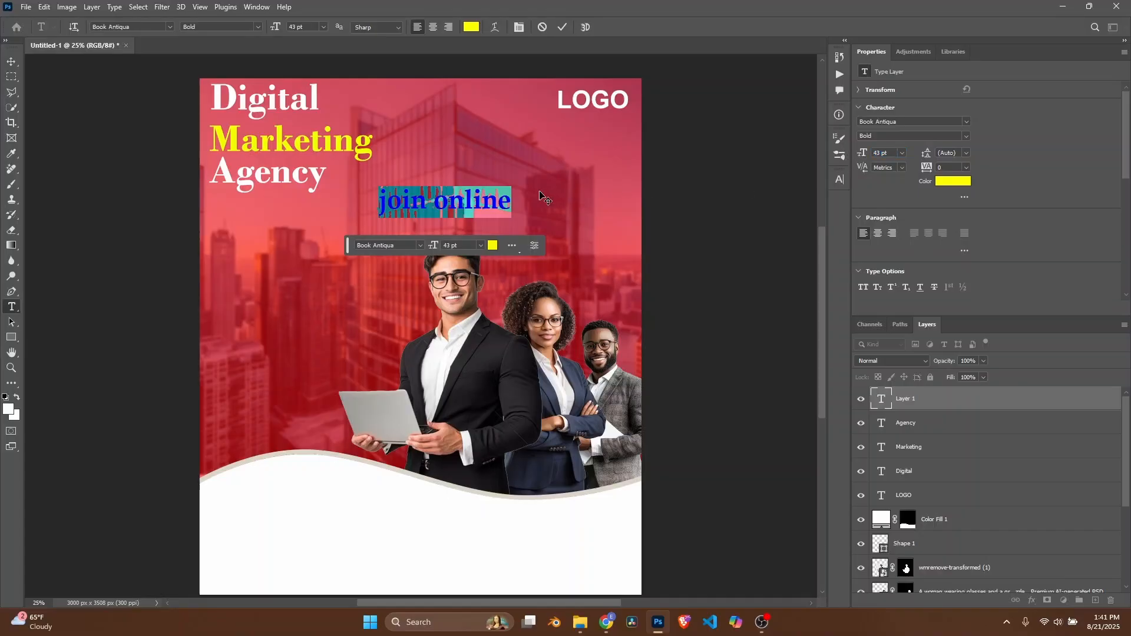
pyautogui.moveTo(518, 218); pyautogui.dragTo(353, 257)
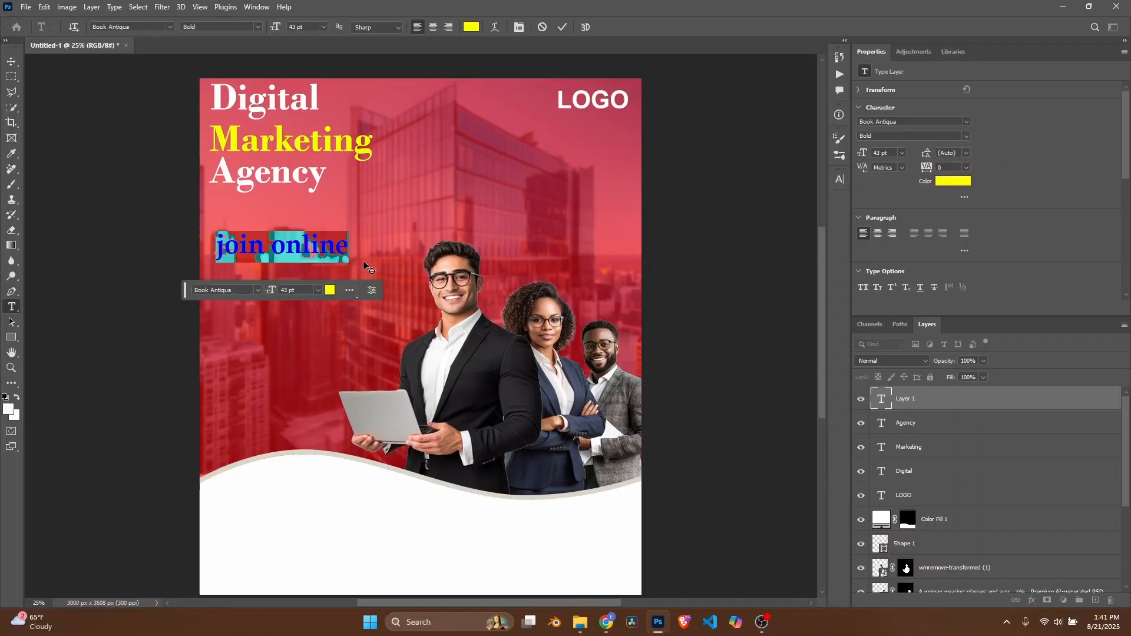
pyautogui.click(364, 264)
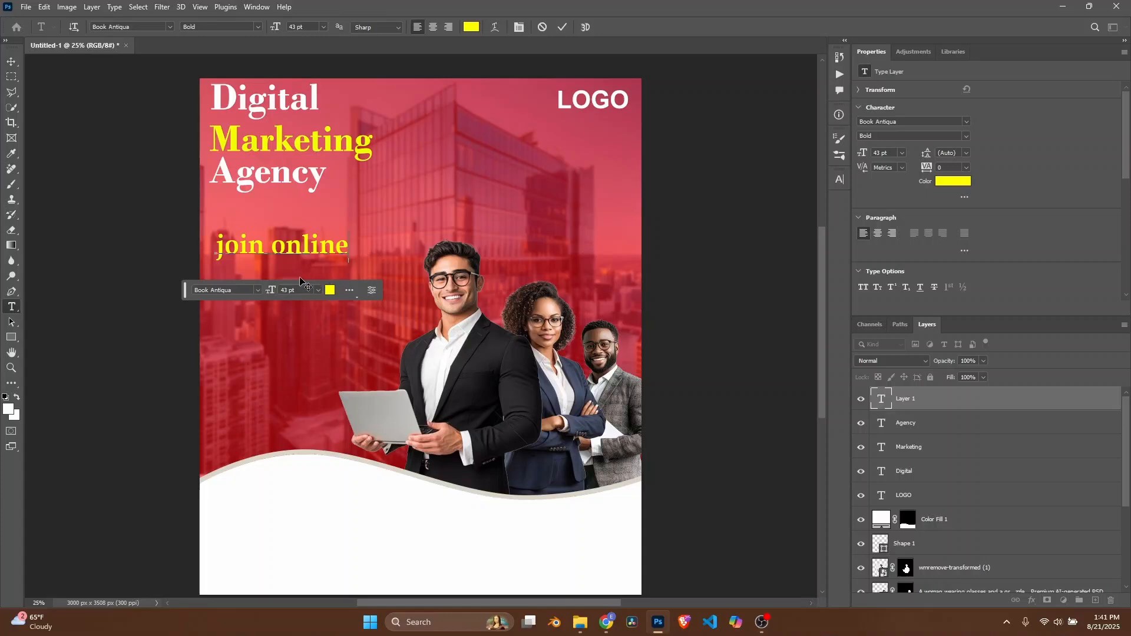
pyautogui.click(11, 61)
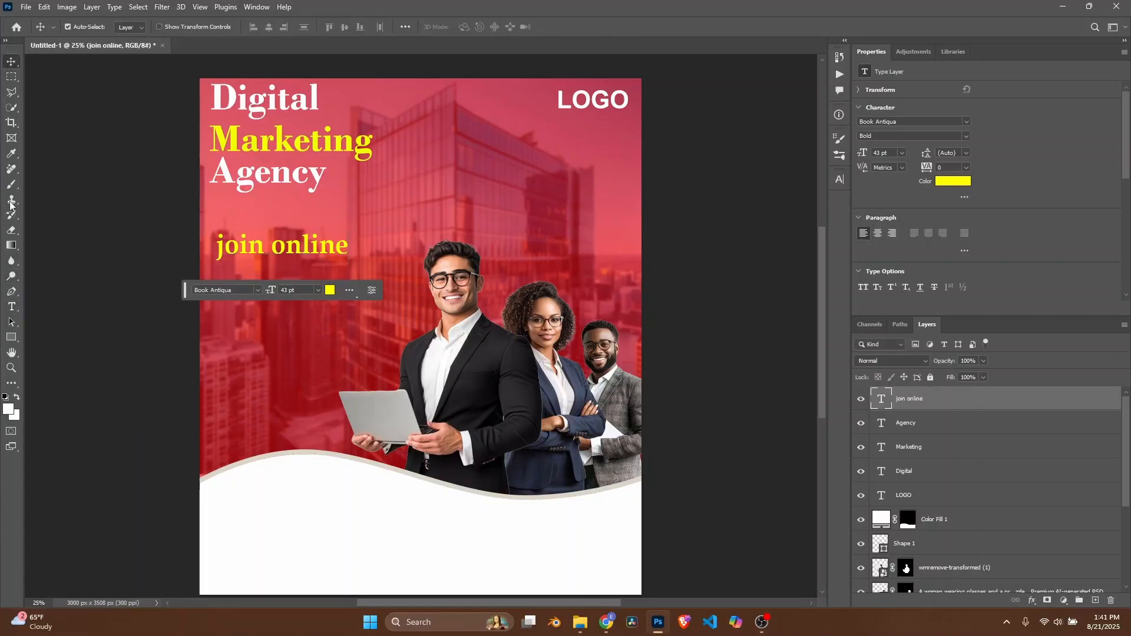
pyautogui.click(12, 306)
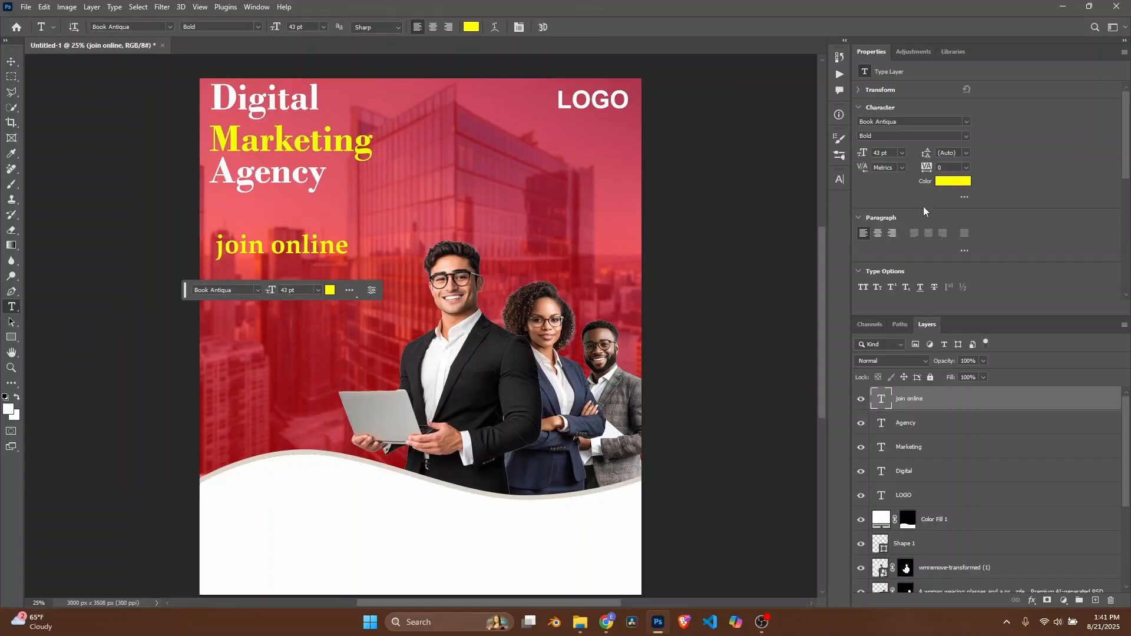
pyautogui.click(950, 183)
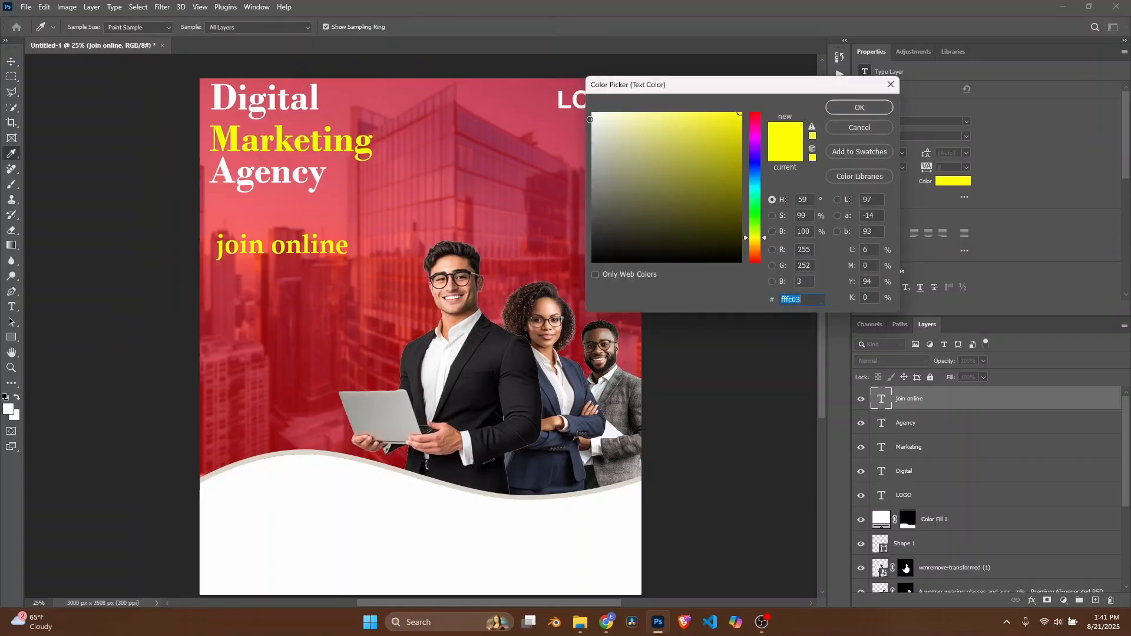
pyautogui.click(593, 114)
pyautogui.click(842, 109)
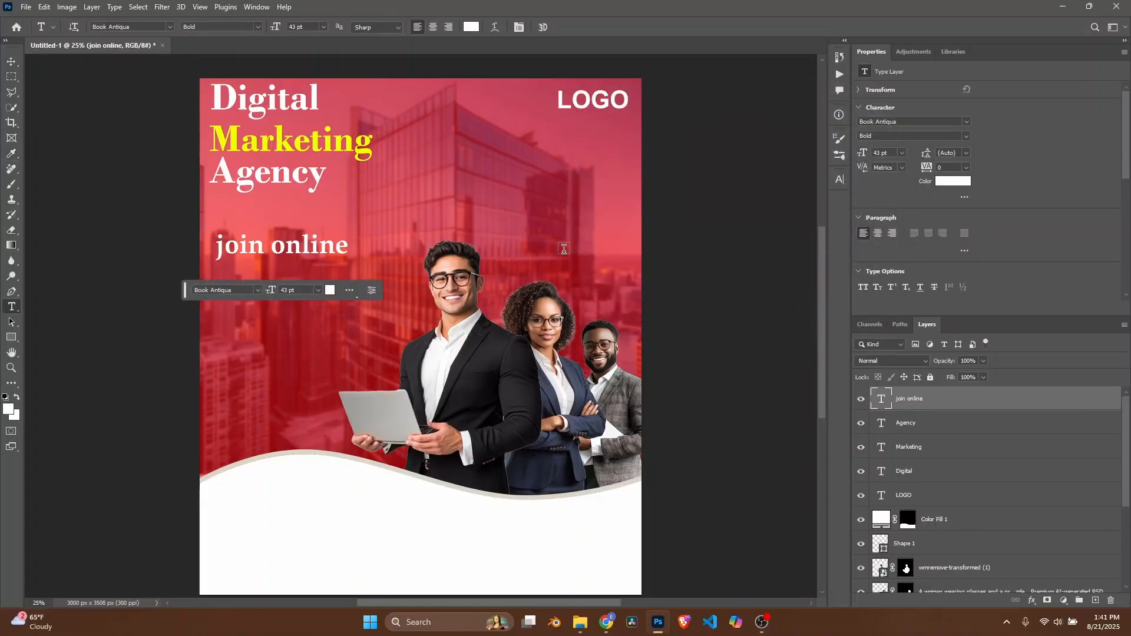
pyautogui.hotkey('ctrl', 'z')
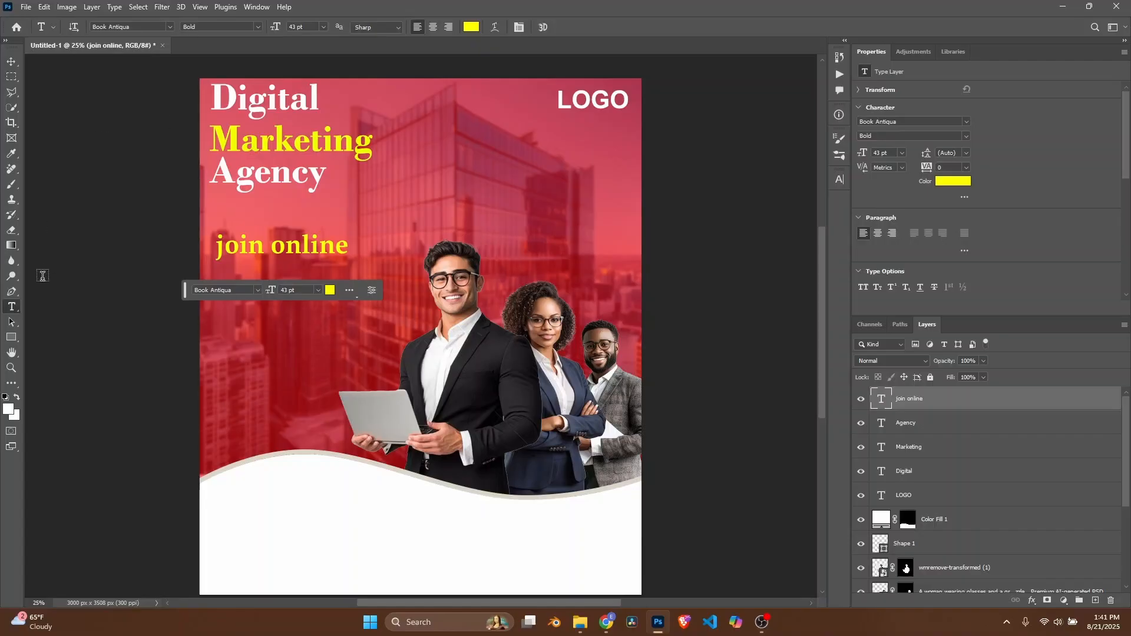
# Step: Add the white text "TRAINING SESSION" in Arial Regular at 43 pt on a new layer beside "join online"
pyautogui.click(399, 274)
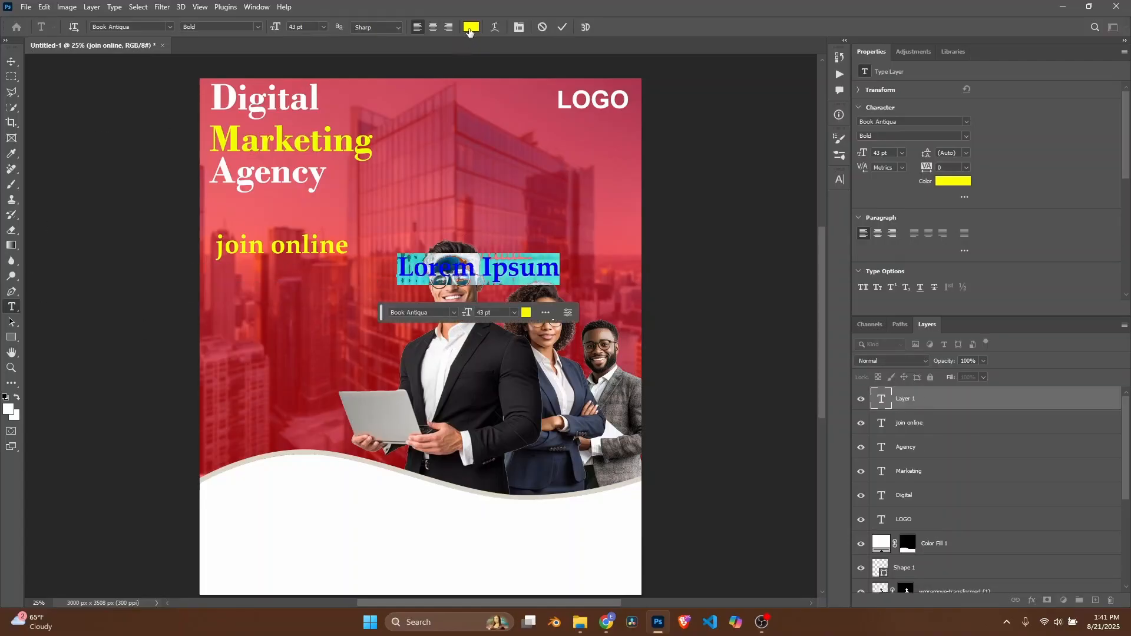
pyautogui.click(469, 27)
pyautogui.click(593, 114)
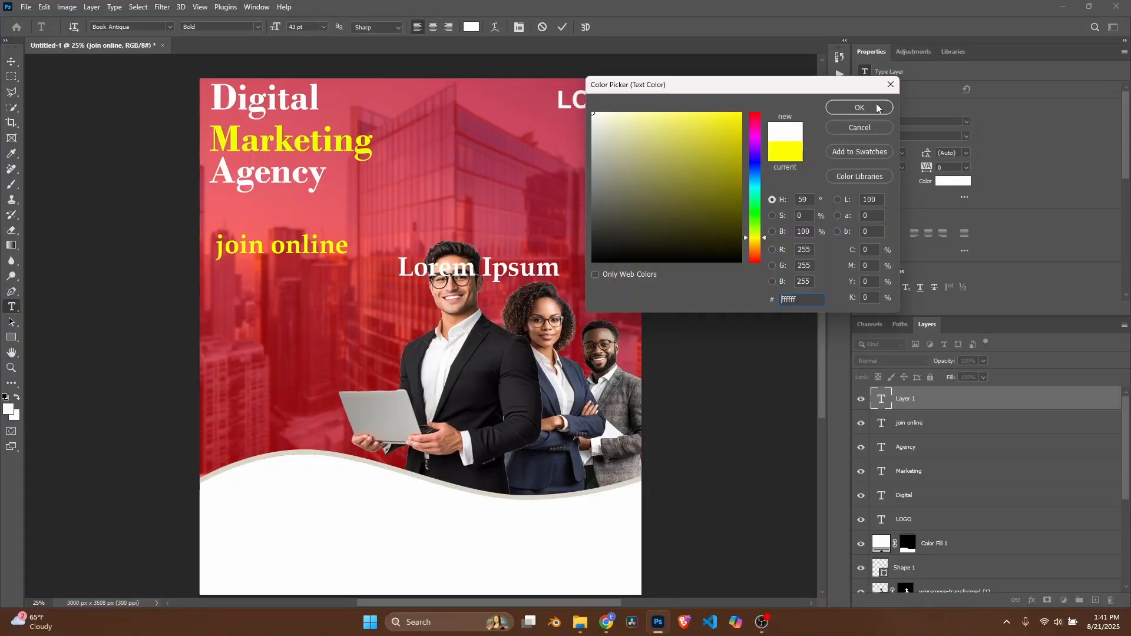
pyautogui.click(859, 108)
pyautogui.click(169, 27)
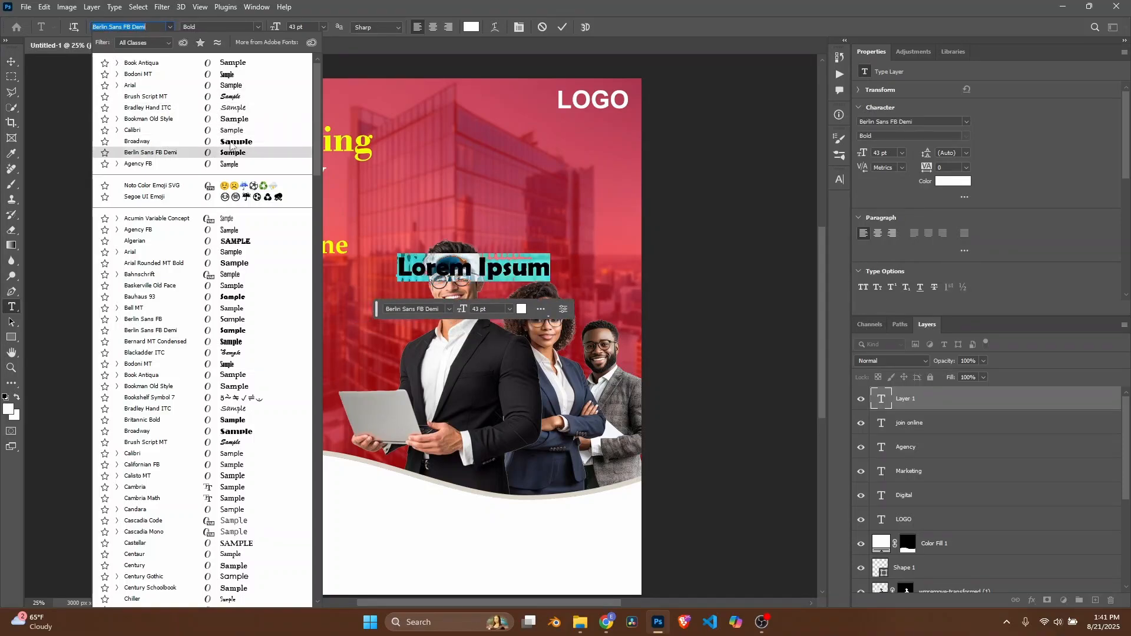
pyautogui.click(130, 86)
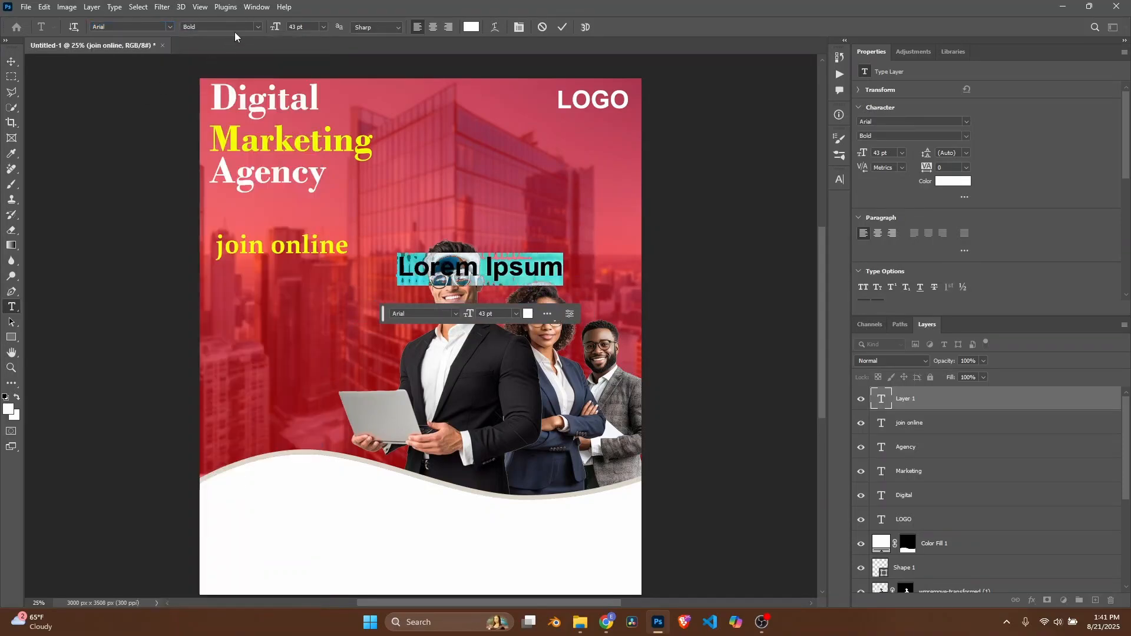
pyautogui.click(254, 27)
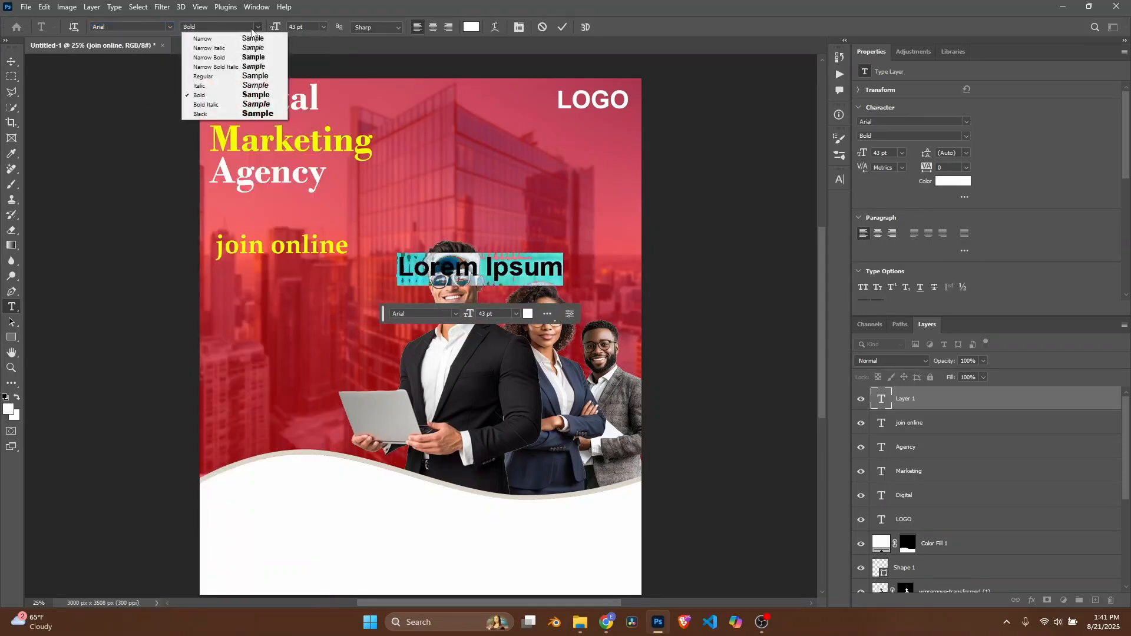
pyautogui.click(209, 77)
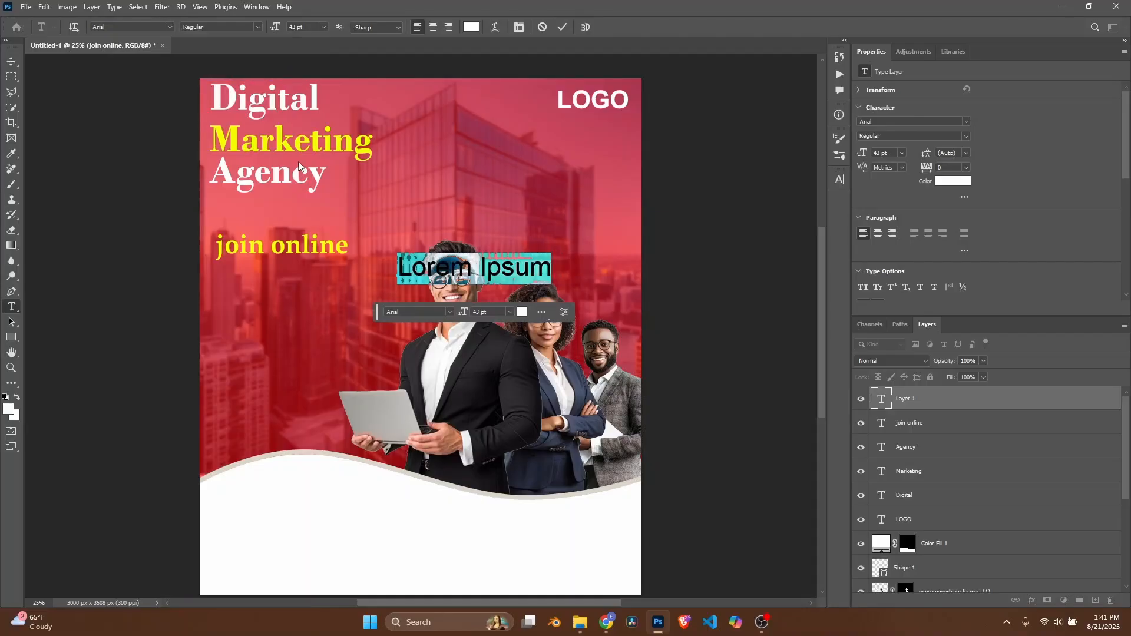
pyautogui.press('BackSpace')
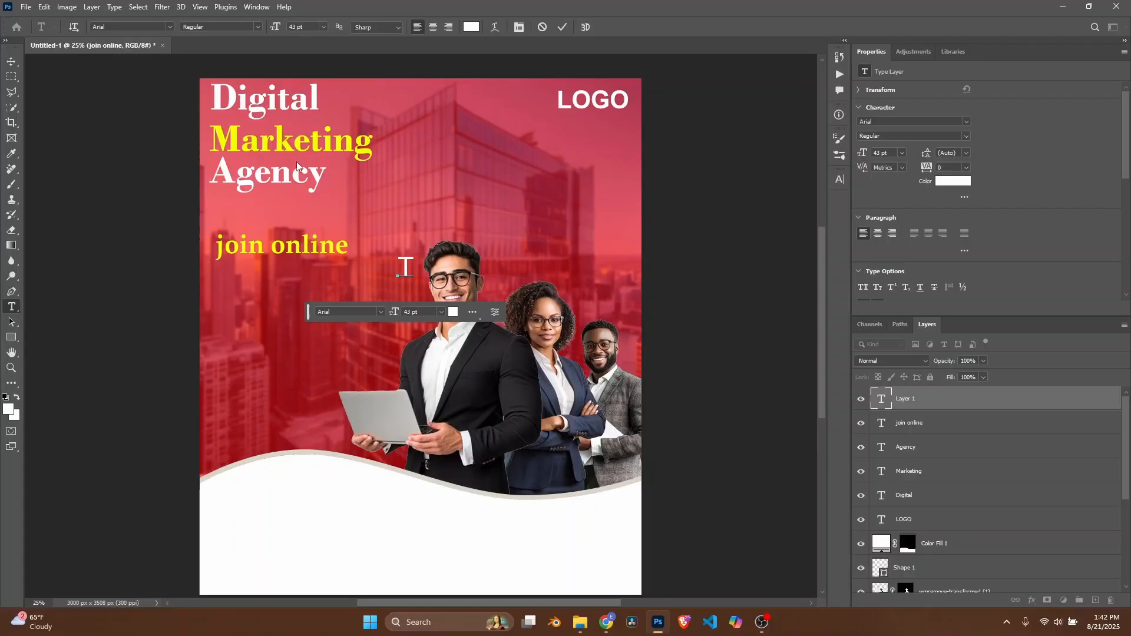
pyautogui.write('TRAINING')
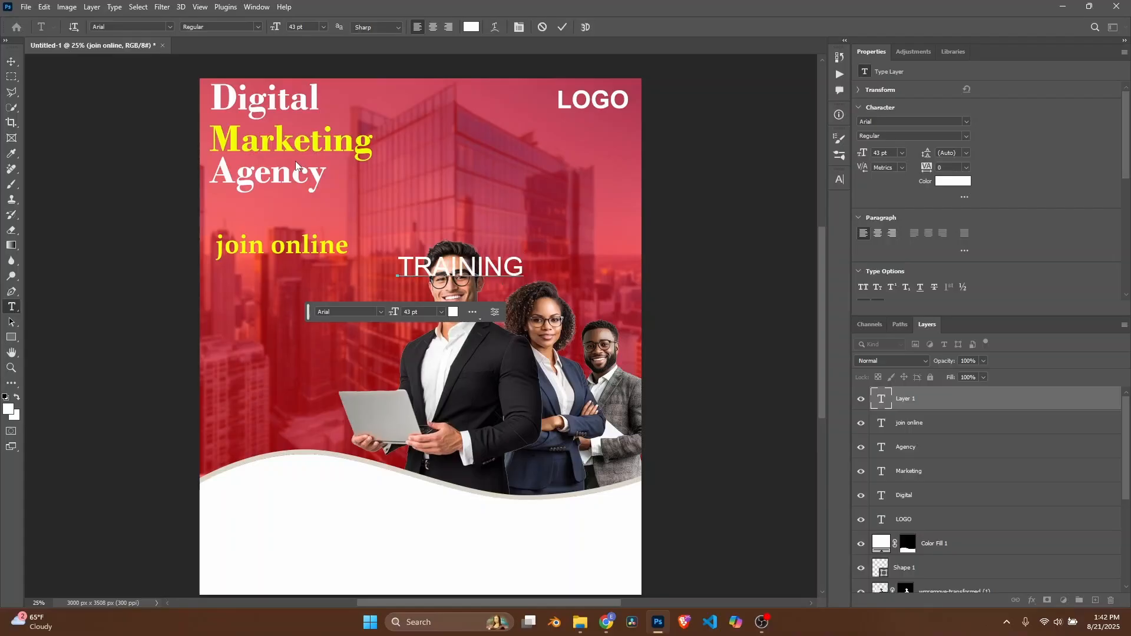
pyautogui.write(' SESSION')
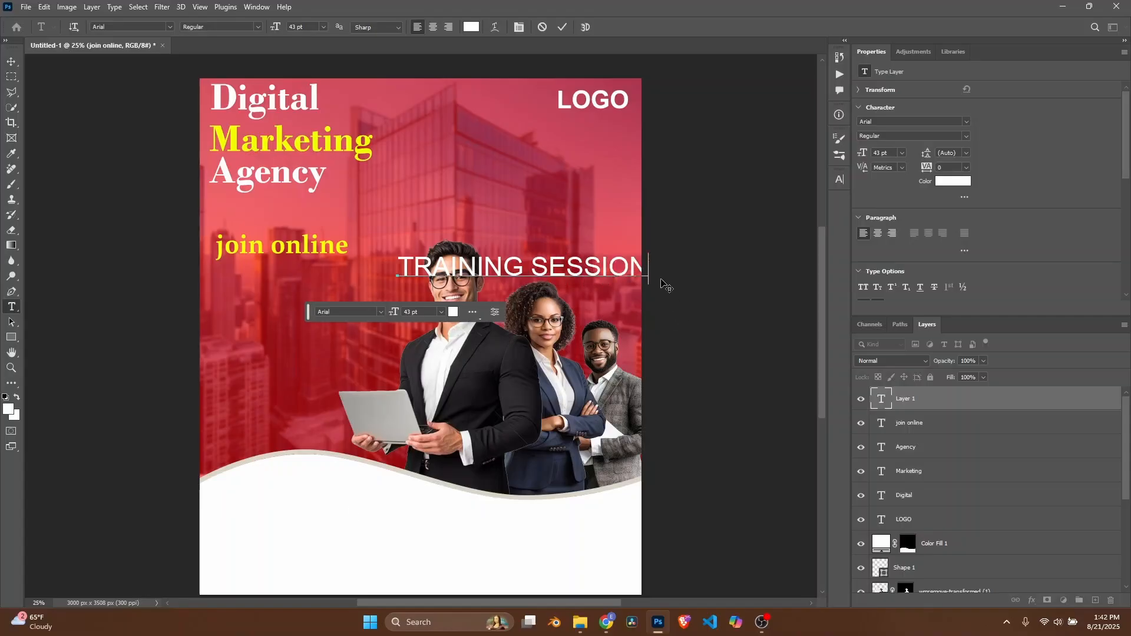
# Step: Reduce the "TRAINING SESSION" text to 17 pt and center it directly beneath "join online"
pyautogui.moveTo(663, 290); pyautogui.dragTo(372, 259)
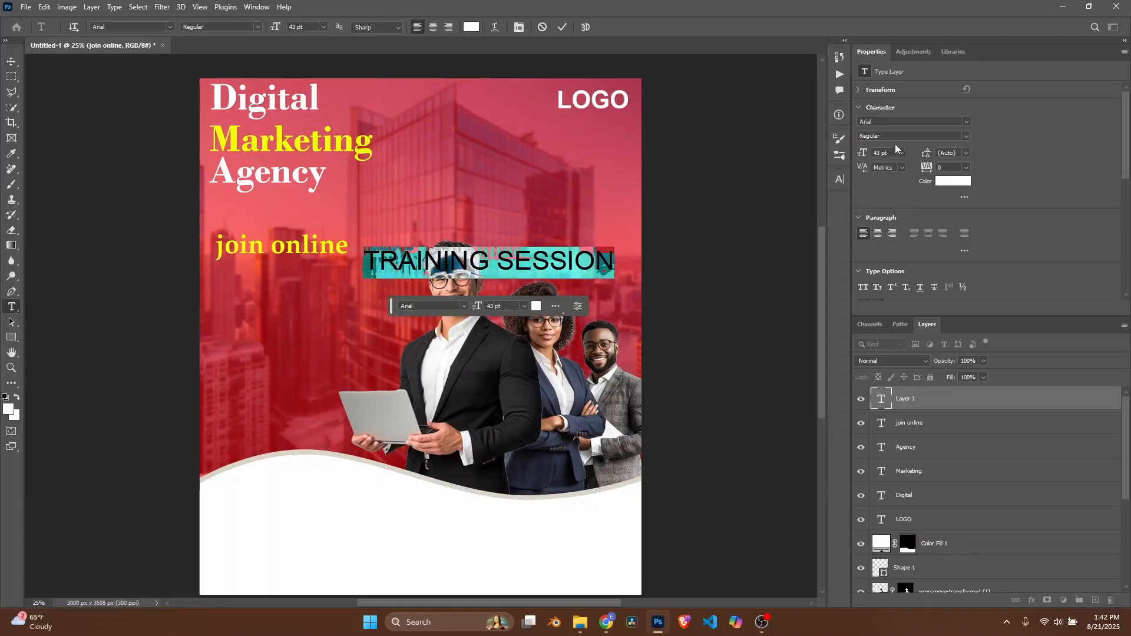
pyautogui.moveTo(863, 162); pyautogui.dragTo(849, 158)
pyautogui.moveTo(458, 274); pyautogui.dragTo(346, 271)
pyautogui.press('Right')
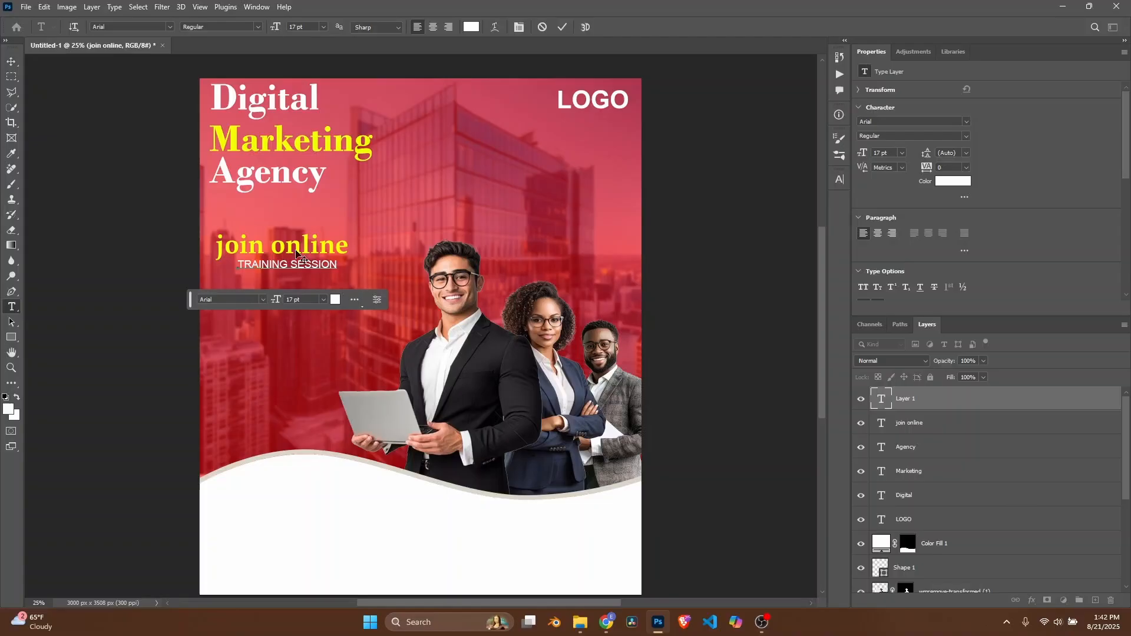
pyautogui.doubleClick(881, 426)
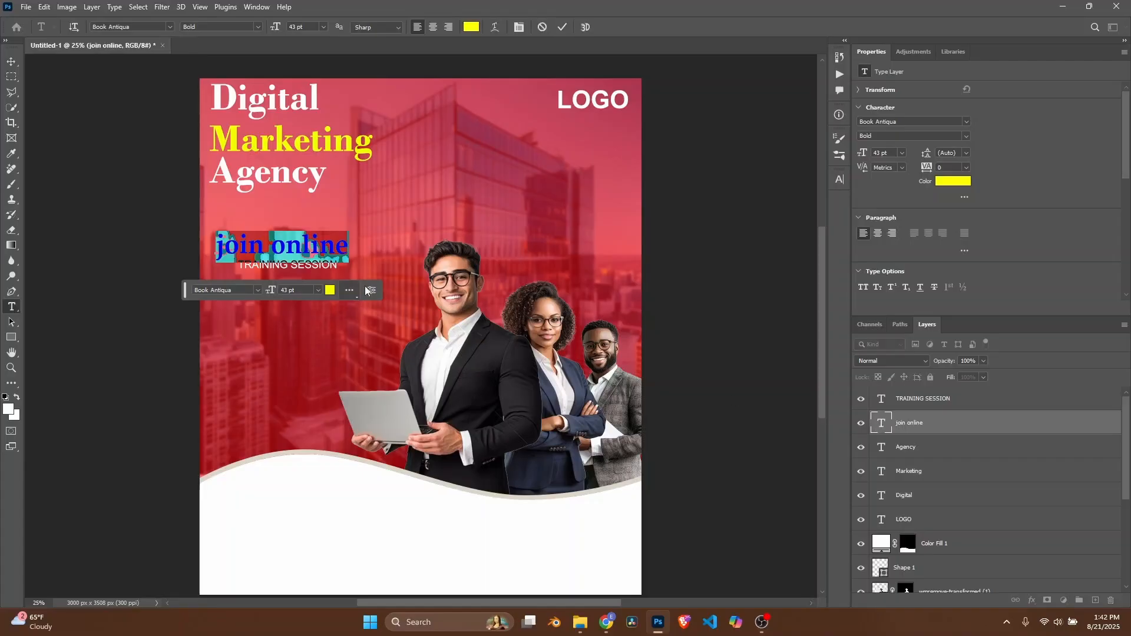
pyautogui.click(171, 26)
pyautogui.press('Up')
pyautogui.press('Down')
pyautogui.press('Down')
pyautogui.press('Down')
pyautogui.press('Down')
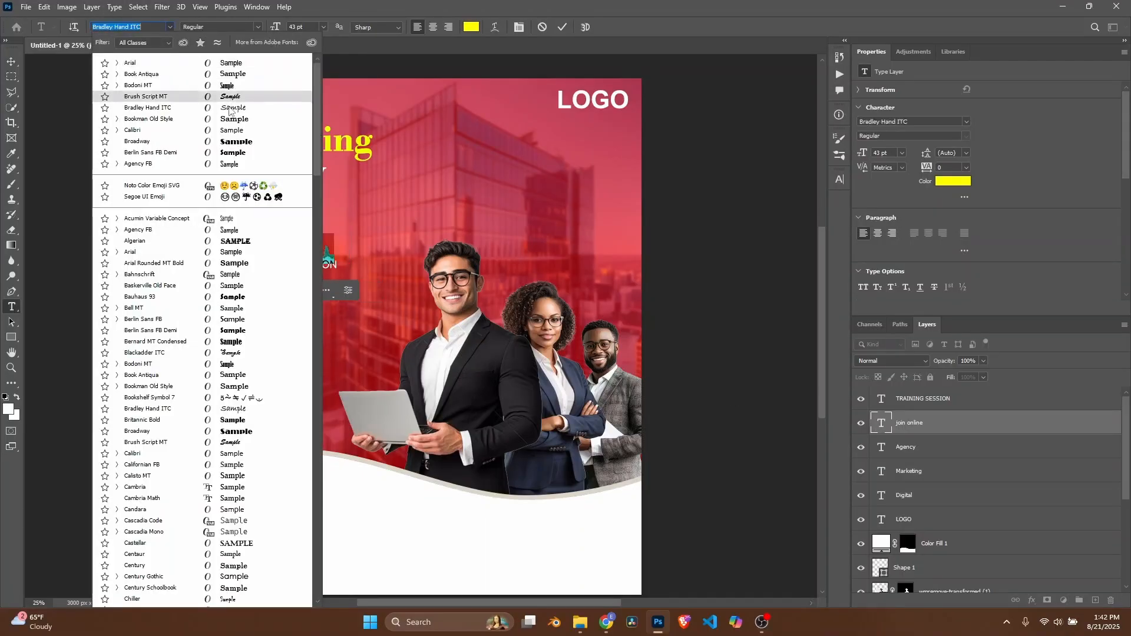
pyautogui.click(358, 263)
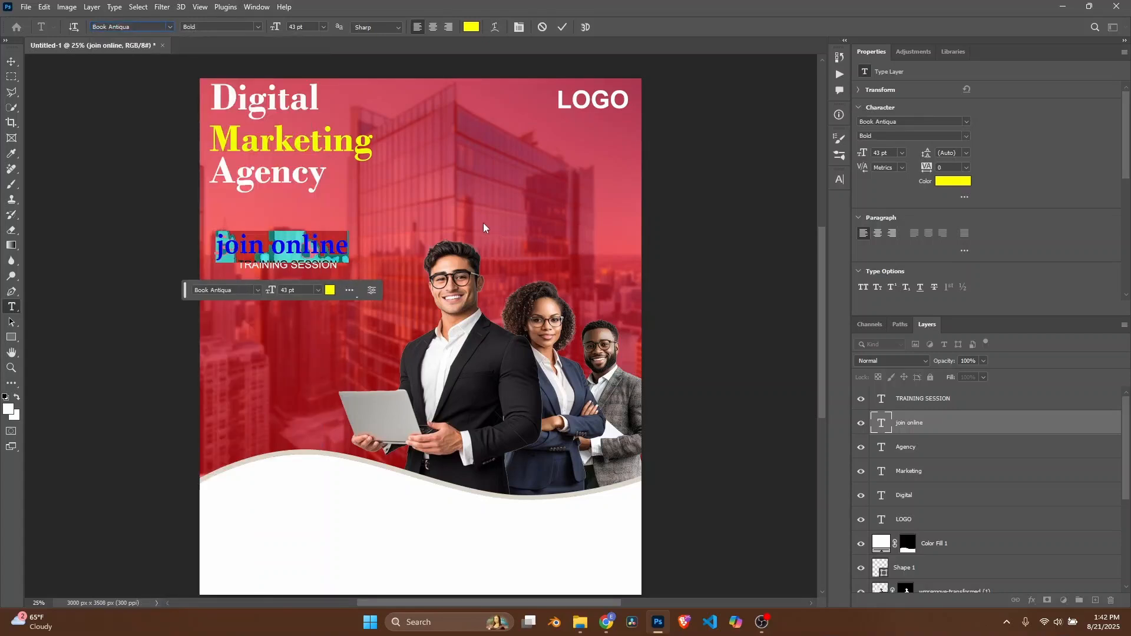
# Step: Move "join online" out to the right of the headline and try the Bradley Hand ITC font on it
pyautogui.moveTo(357, 267); pyautogui.dragTo(539, 231)
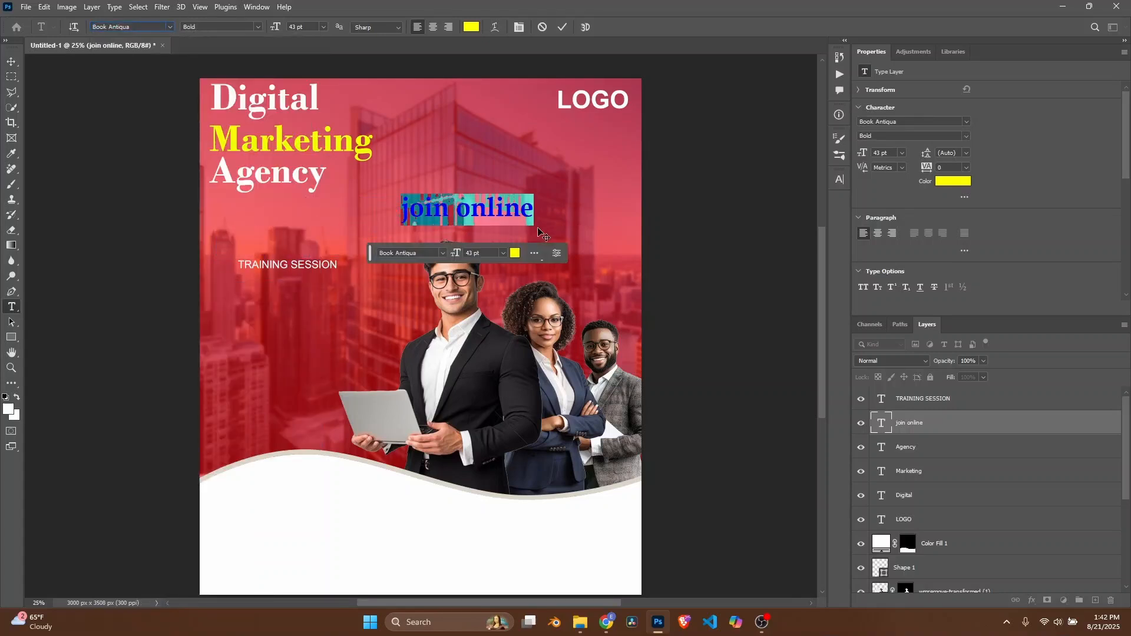
pyautogui.click(170, 27)
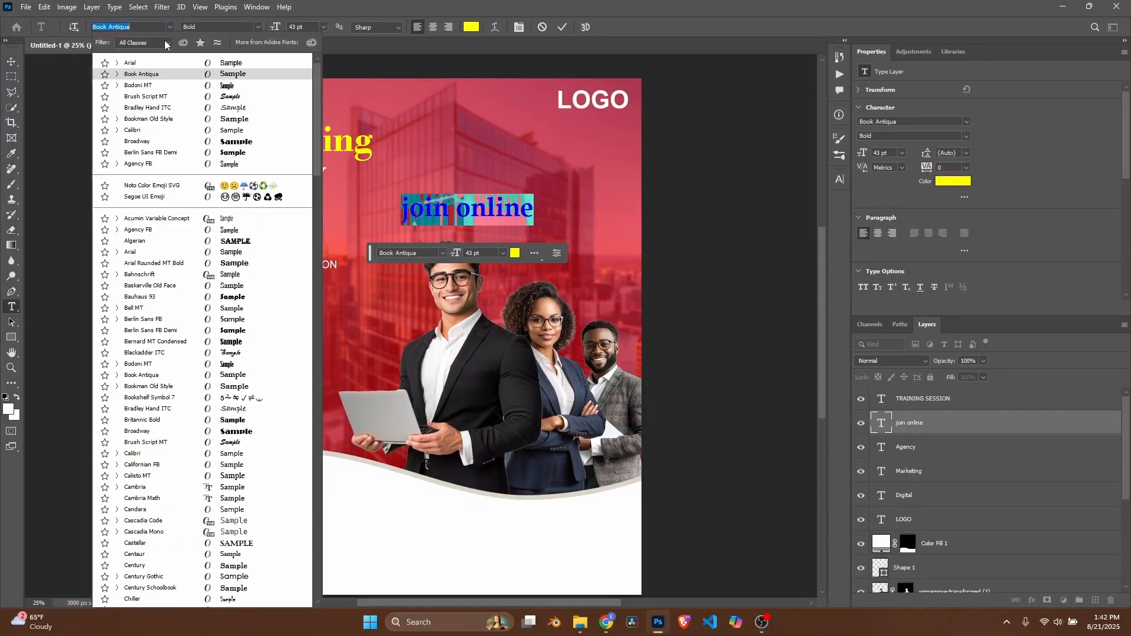
pyautogui.click(188, 107)
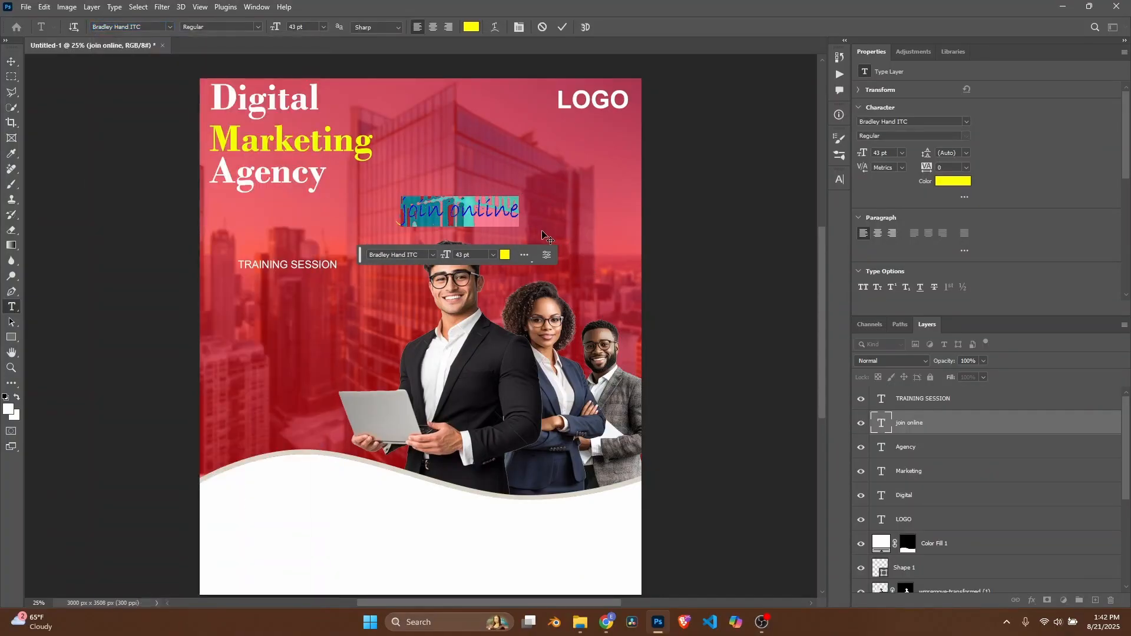
pyautogui.hotkey('ctrl', 'h')
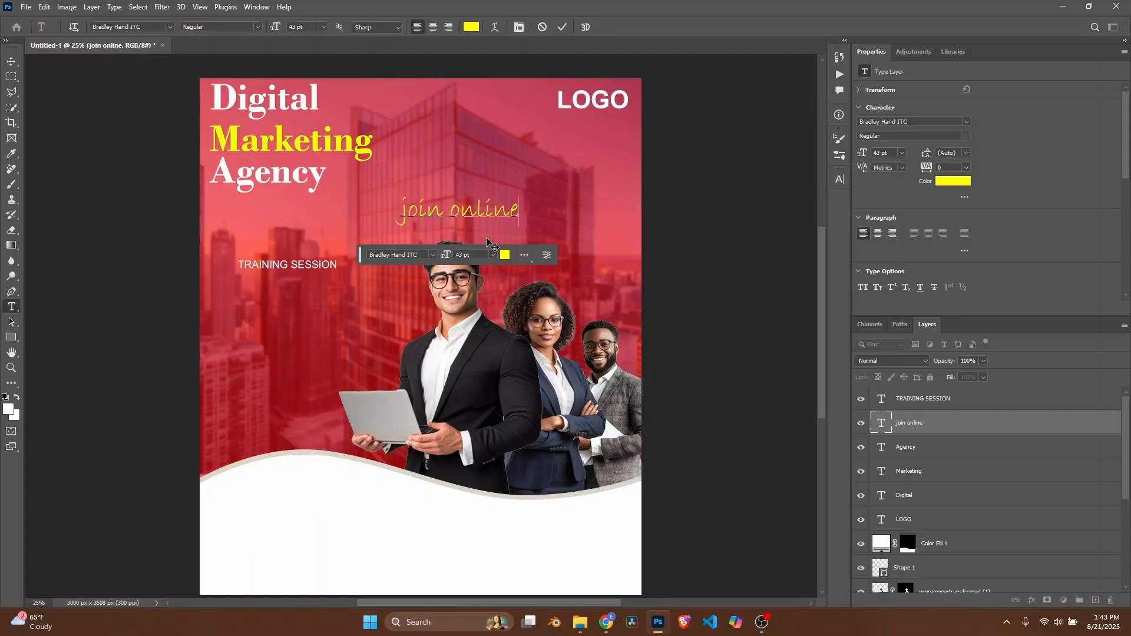
pyautogui.press('ctrl')
# Step: Set the "join online" text to Book Antiqua Regular and move it back just above "TRAINING SESSION"
pyautogui.moveTo(519, 211); pyautogui.dragTo(403, 200)
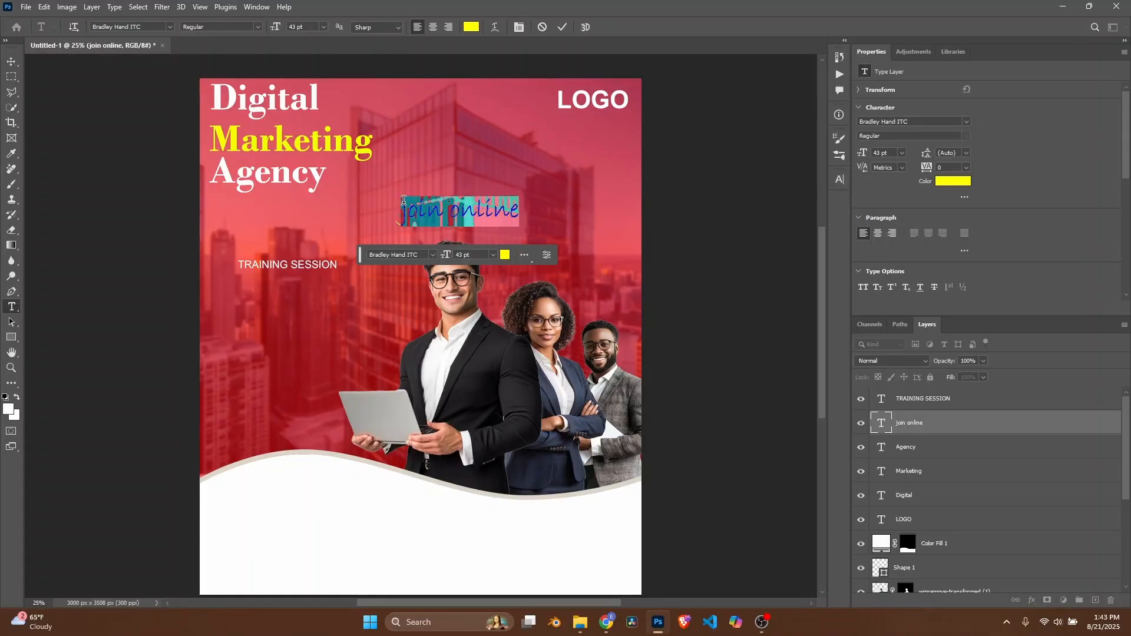
pyautogui.click(169, 28)
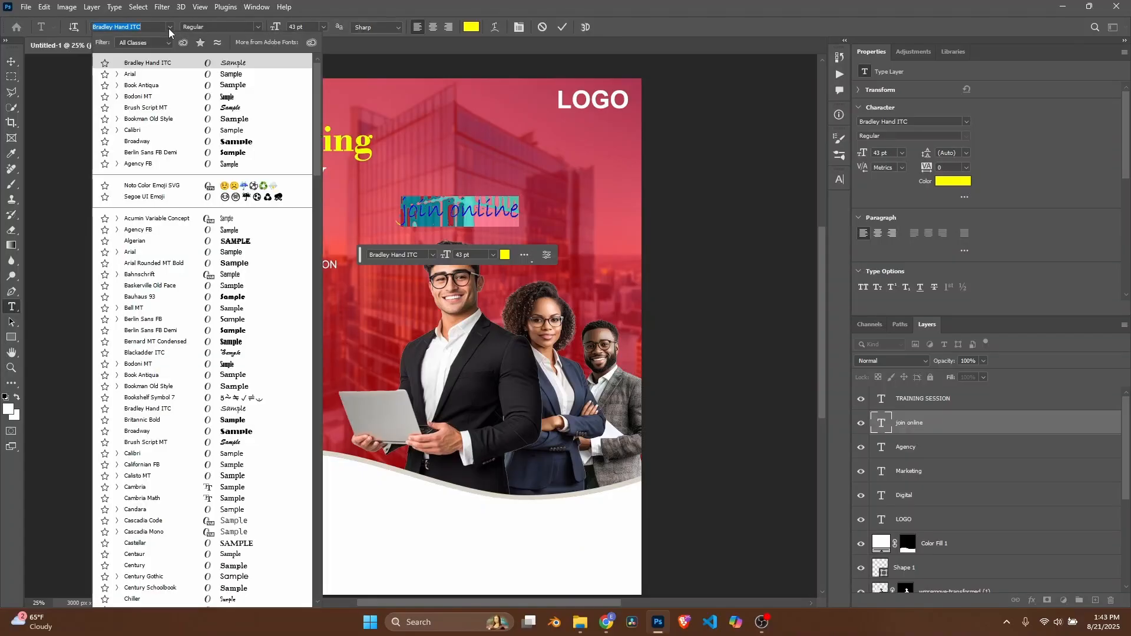
pyautogui.click(168, 85)
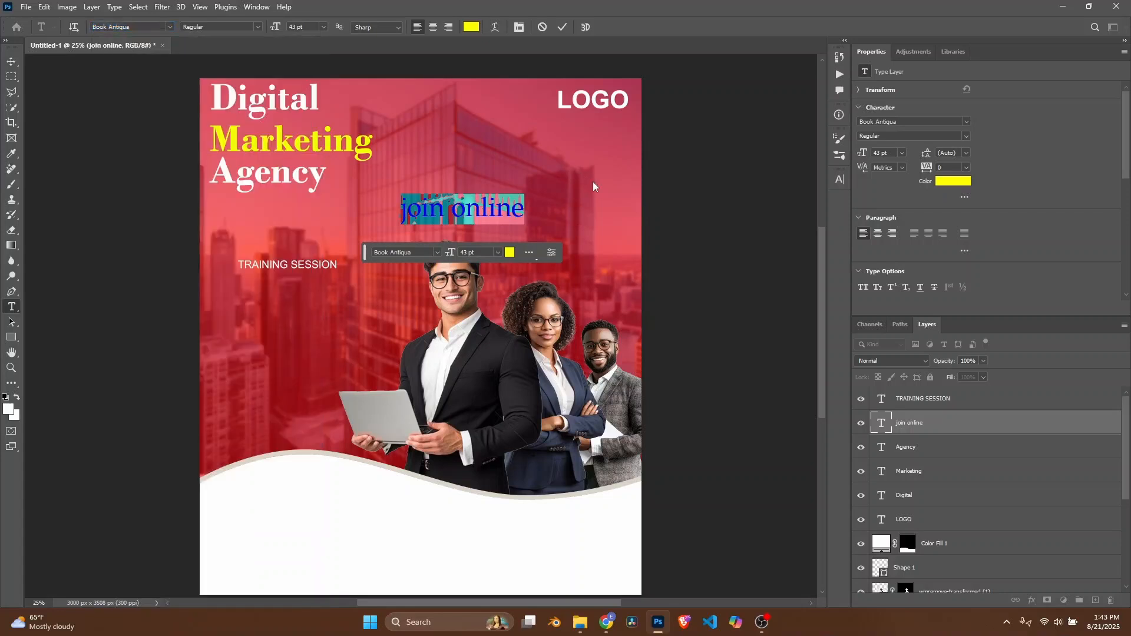
pyautogui.moveTo(546, 213); pyautogui.dragTo(358, 247)
pyautogui.click(379, 269)
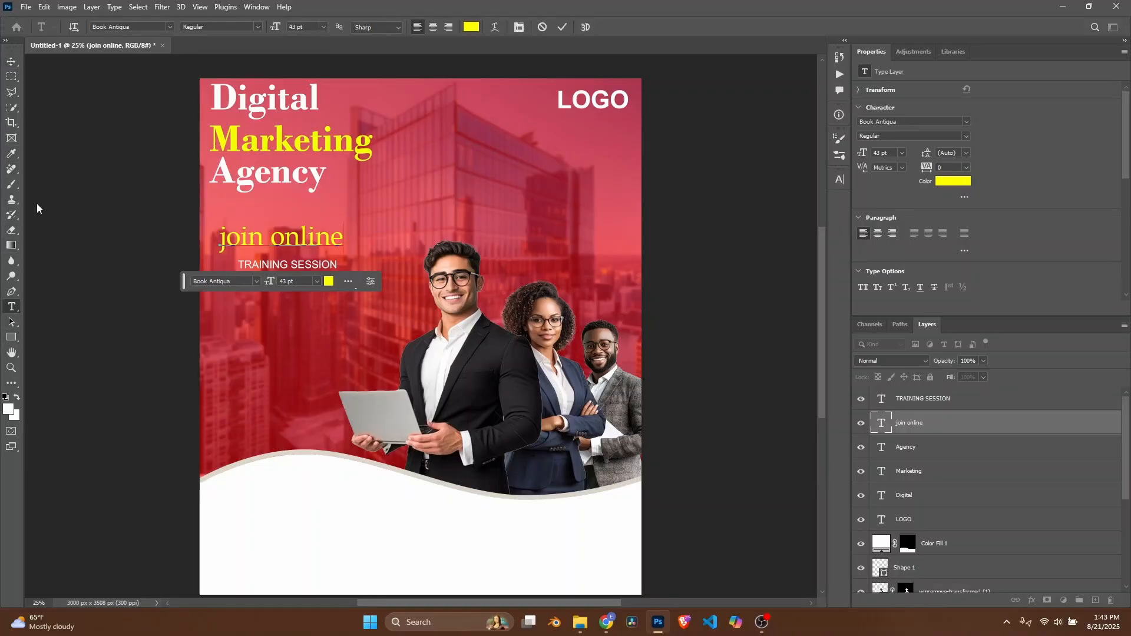
# Step: Commit the "join online" text and change its font to Arial Bold
pyautogui.click(12, 61)
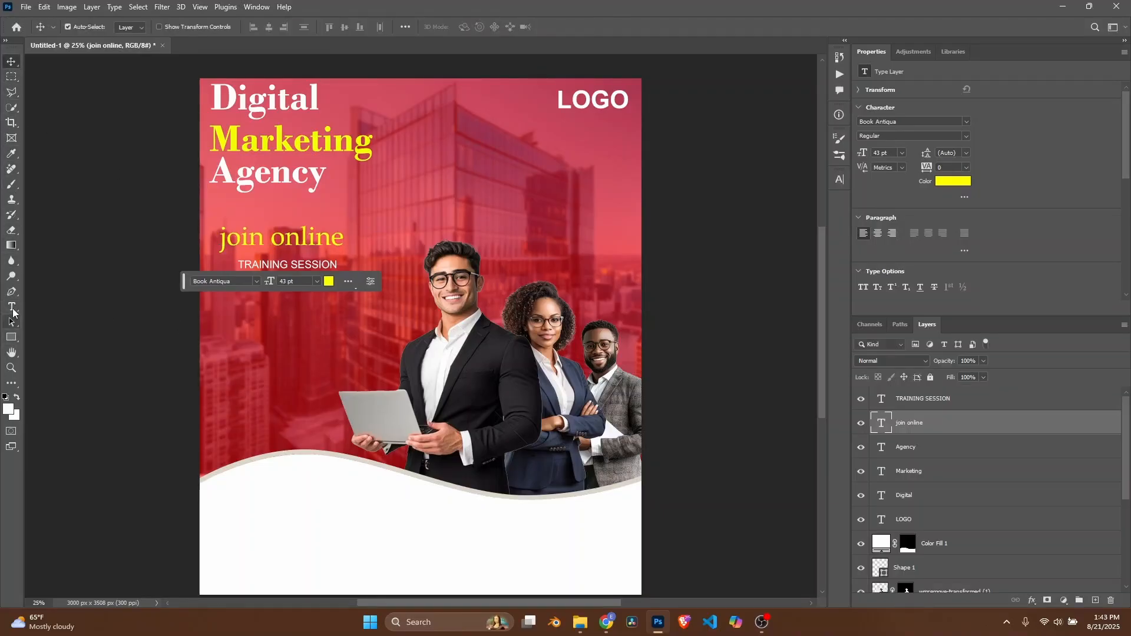
pyautogui.click(11, 307)
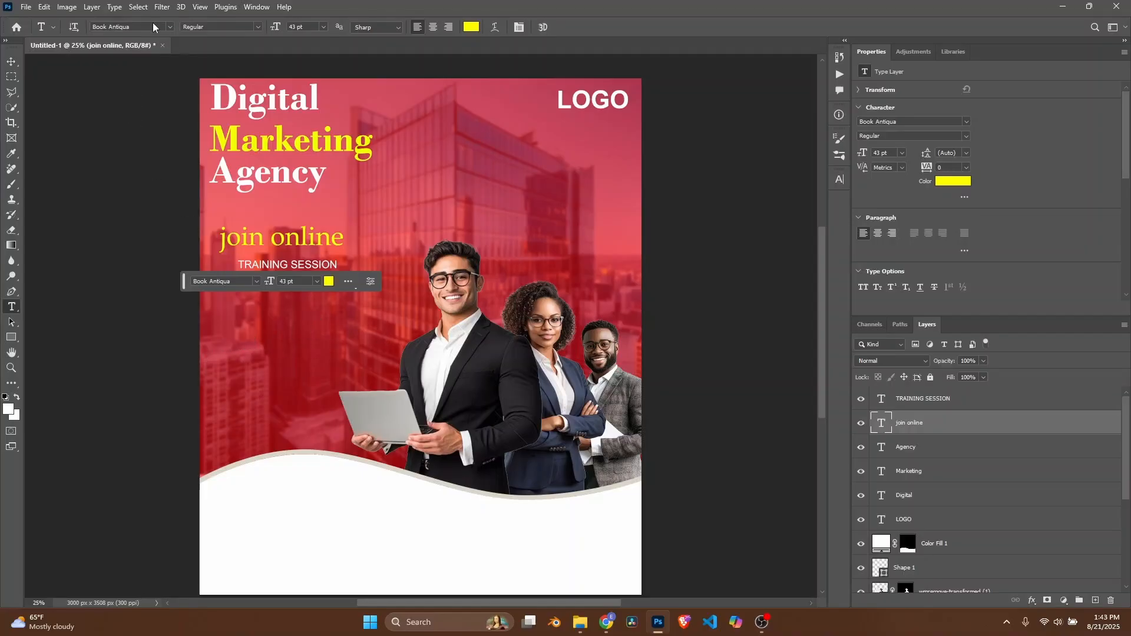
pyautogui.click(167, 27)
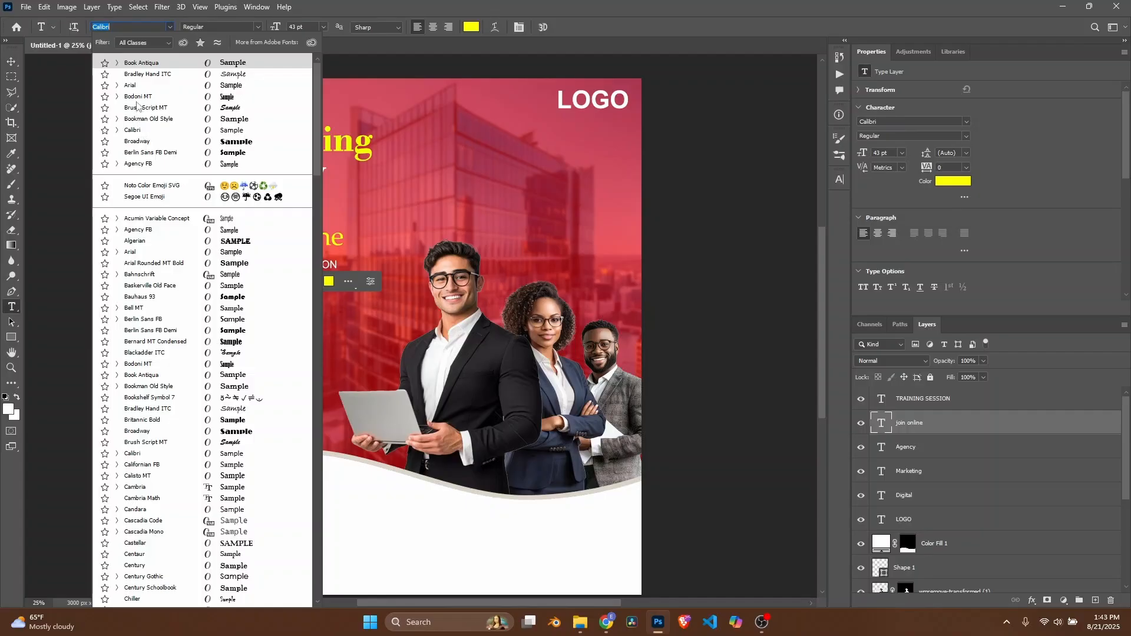
pyautogui.click(131, 86)
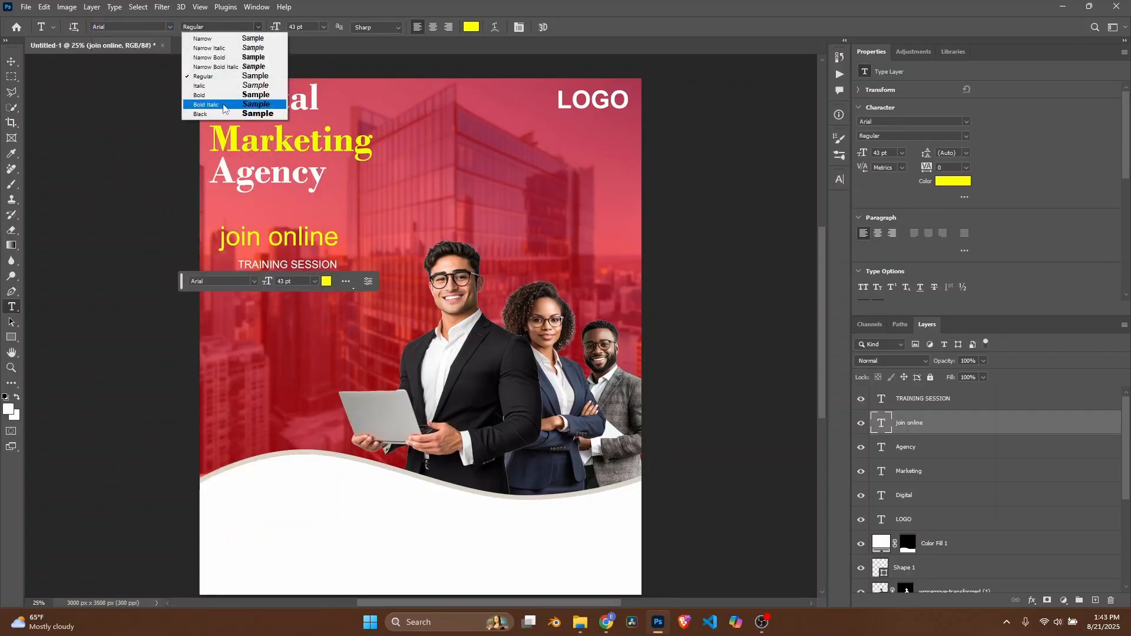
pyautogui.click(206, 95)
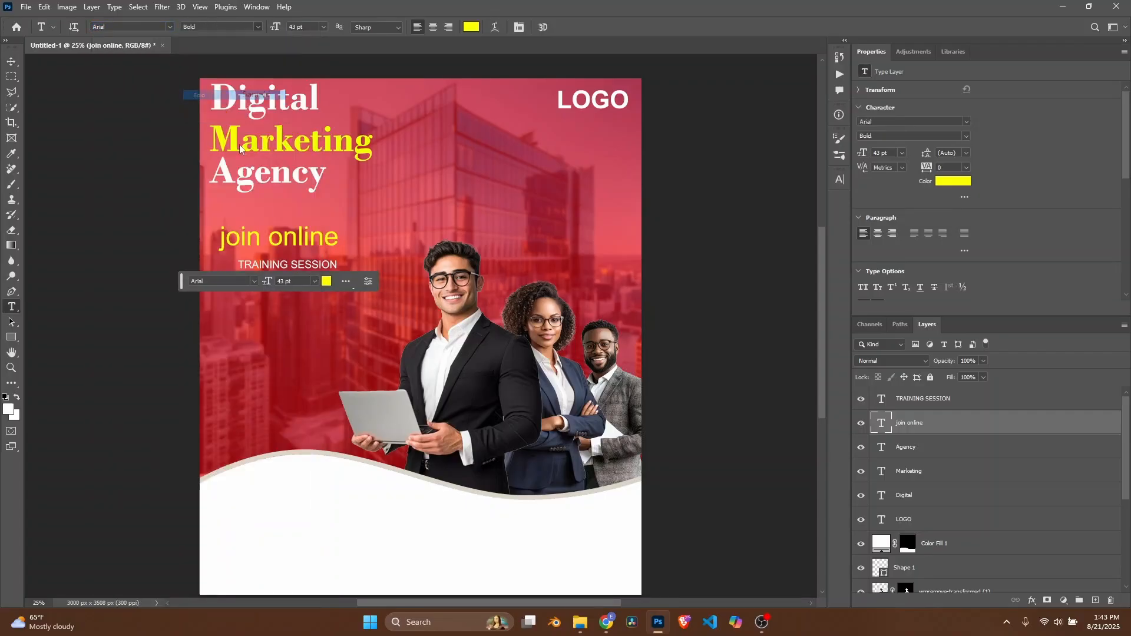
# Step: Add the text "About us:" in Arial Bold at 43 pt on a new layer below "TRAINING SESSION"
pyautogui.click(244, 346)
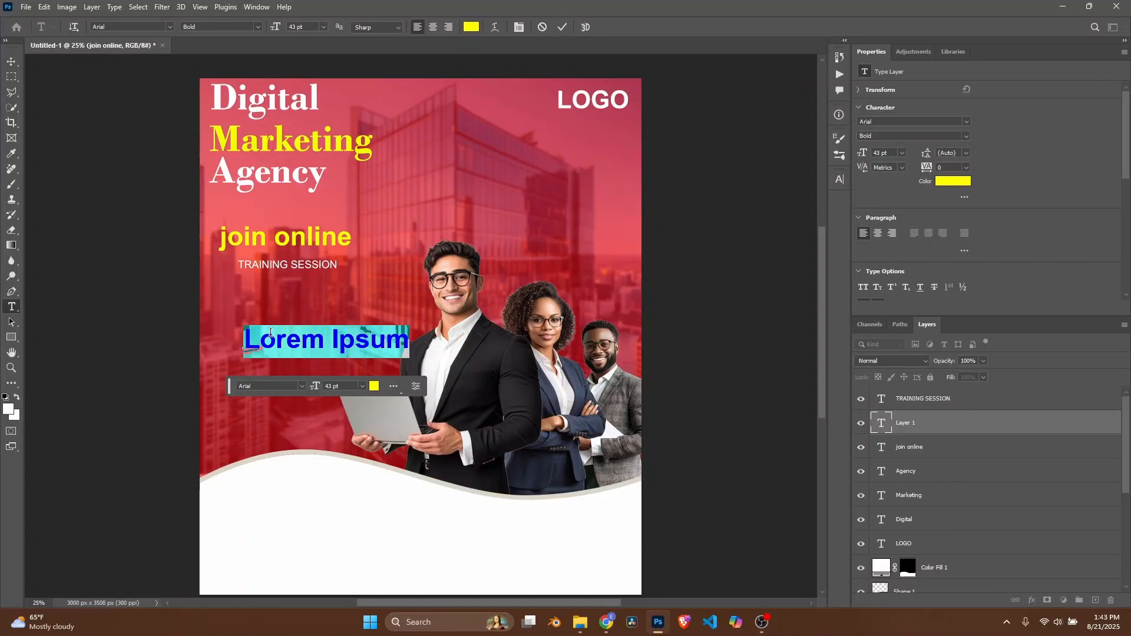
pyautogui.write('About')
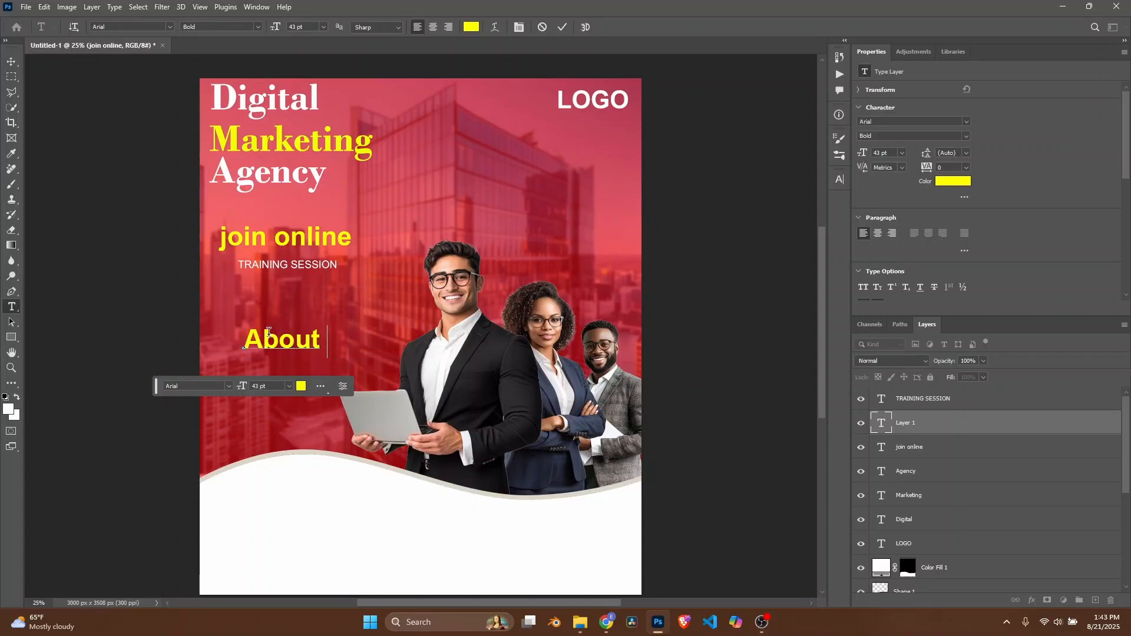
pyautogui.write(' us:')
# Step: Recolor the "About us:" text to near-white (fcfcfc)
pyautogui.moveTo(368, 345); pyautogui.dragTo(212, 340)
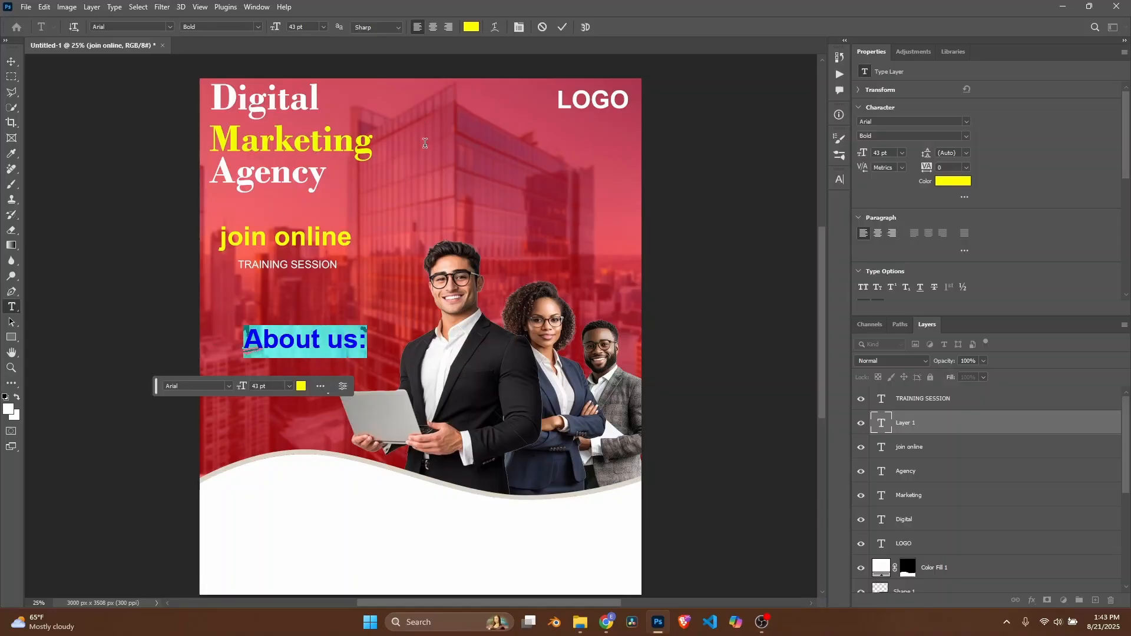
pyautogui.click(465, 31)
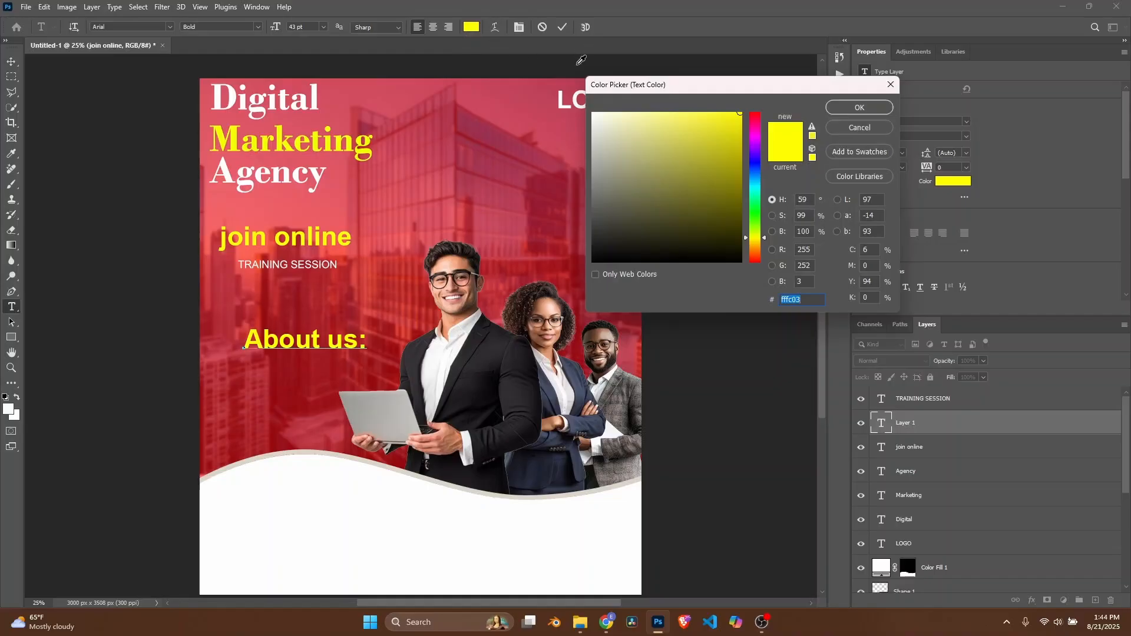
pyautogui.click(588, 114)
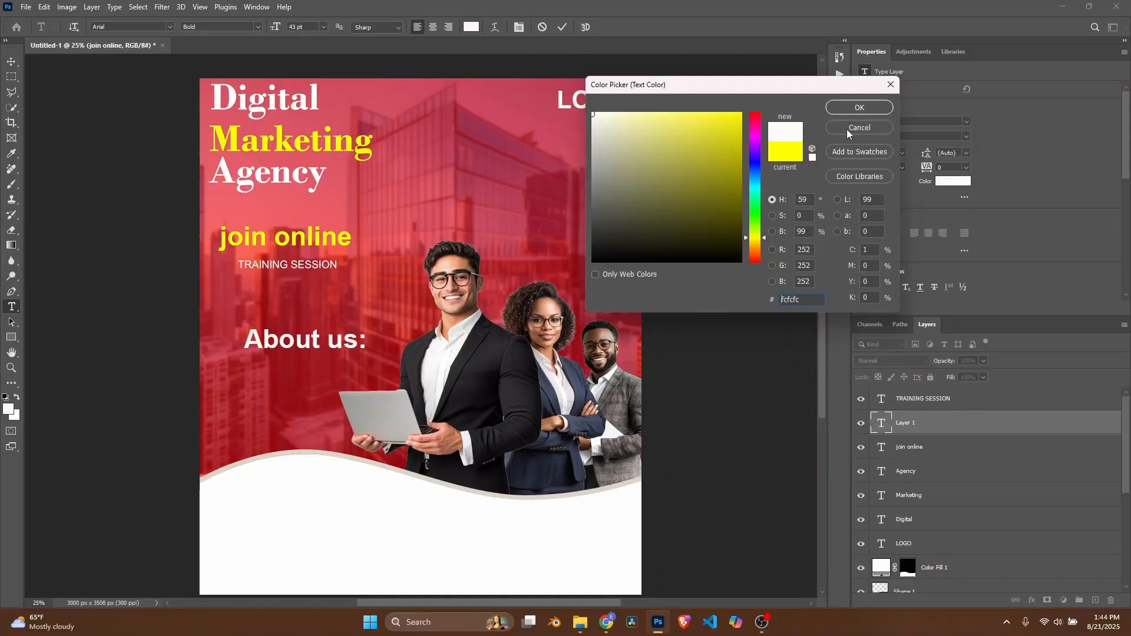
pyautogui.click(865, 106)
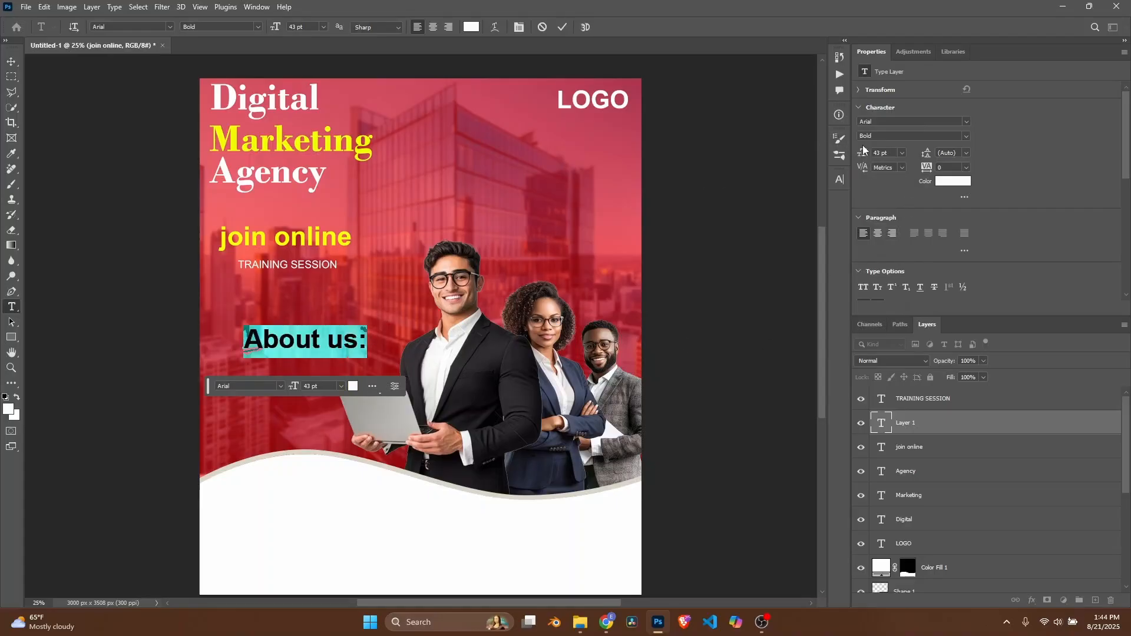
# Step: Reduce the "About us:" text to 32 pt and align it with the left edge of "join online"
pyautogui.moveTo(862, 148); pyautogui.dragTo(858, 154)
pyautogui.moveTo(338, 357); pyautogui.dragTo(315, 351)
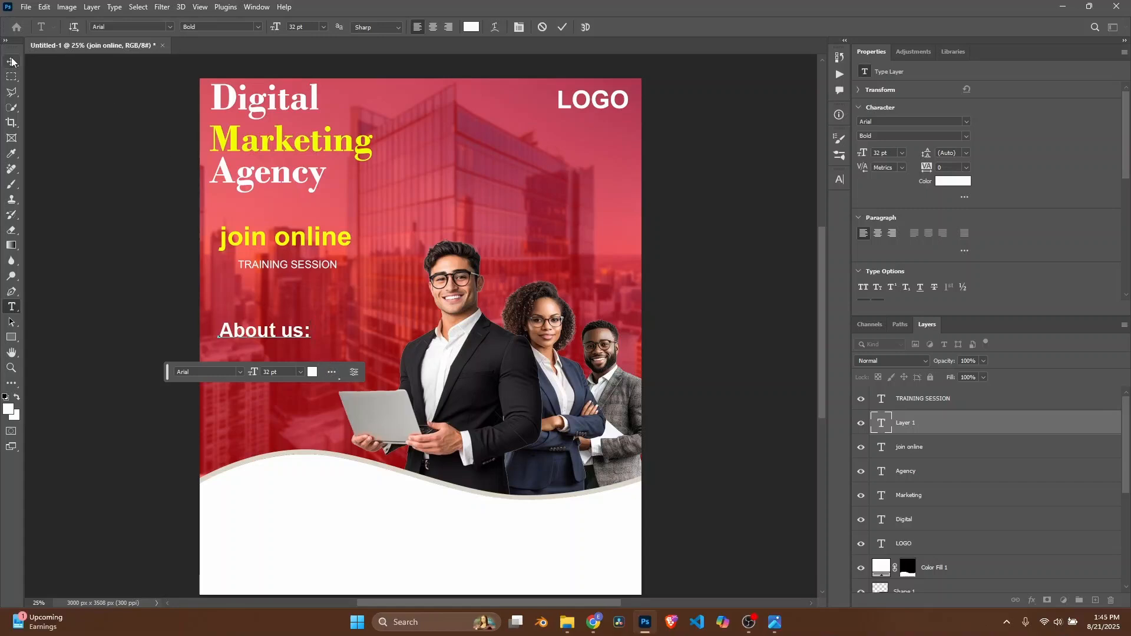
pyautogui.click(11, 62)
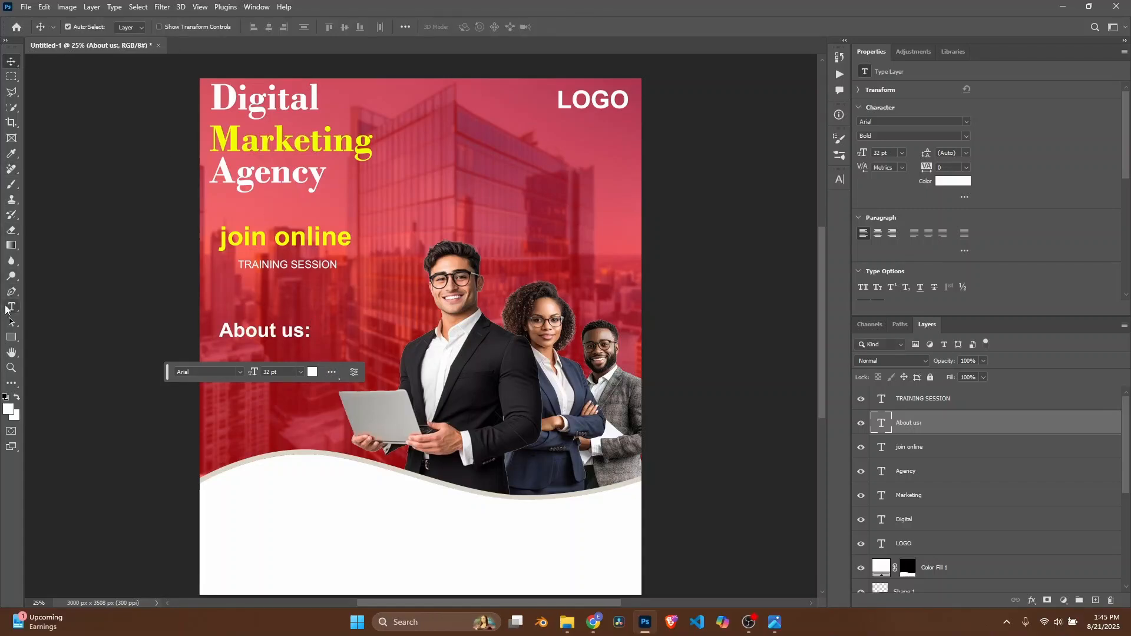
# Step: Add the white text "learn how to sell your product online from us for an affordable price" in Arial Regular, 18 pt, on three lines beneath "About us:"
pyautogui.click(12, 306)
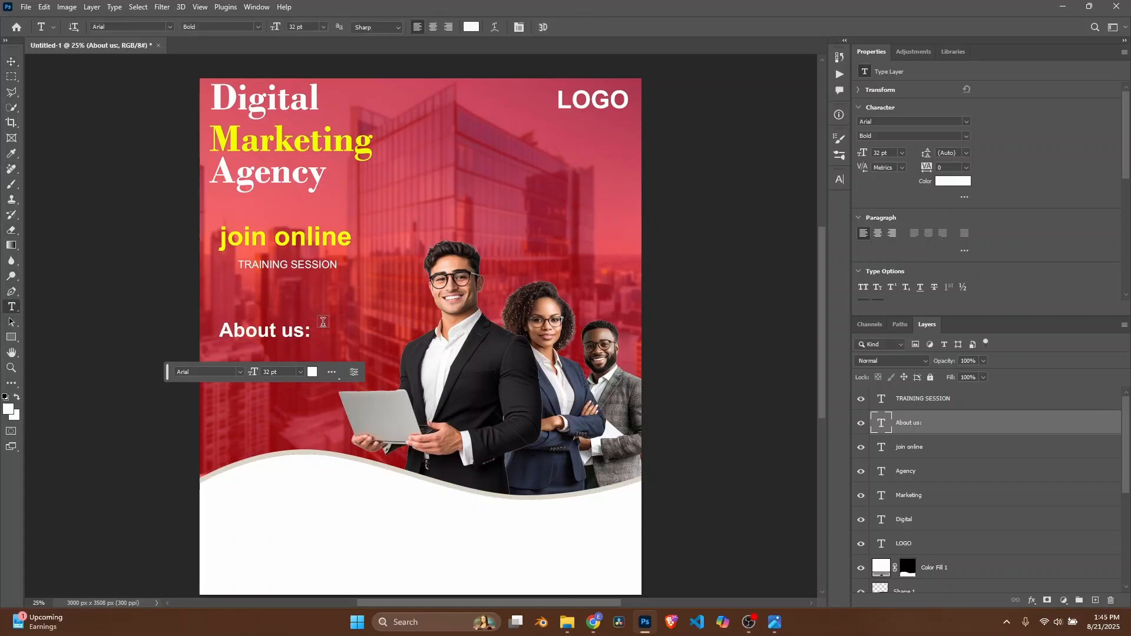
pyautogui.click(223, 356)
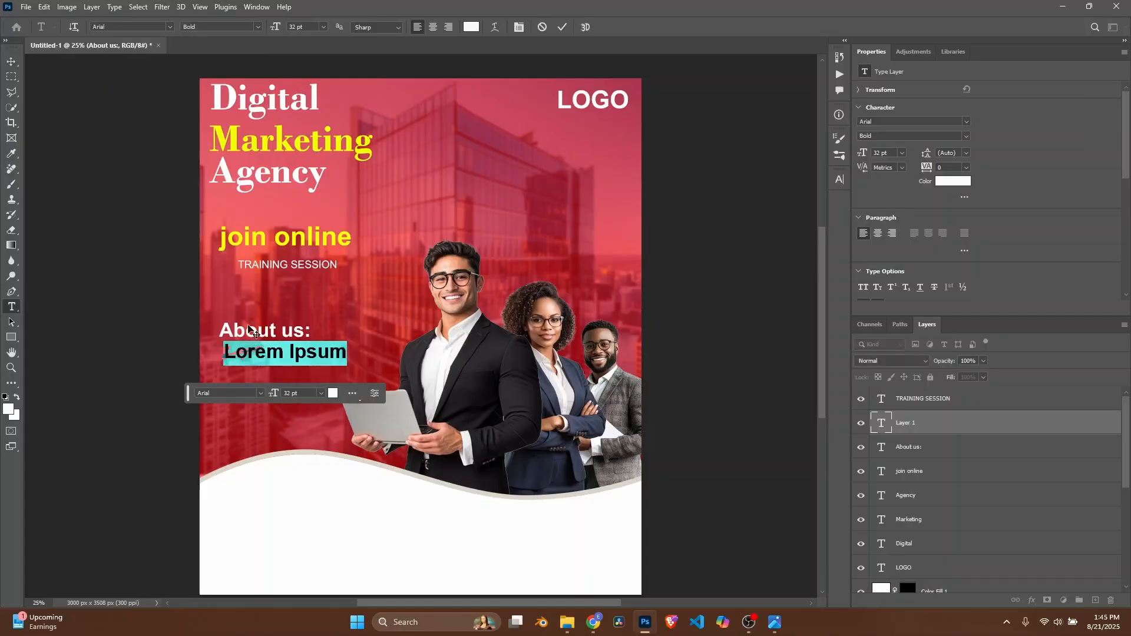
pyautogui.click(257, 27)
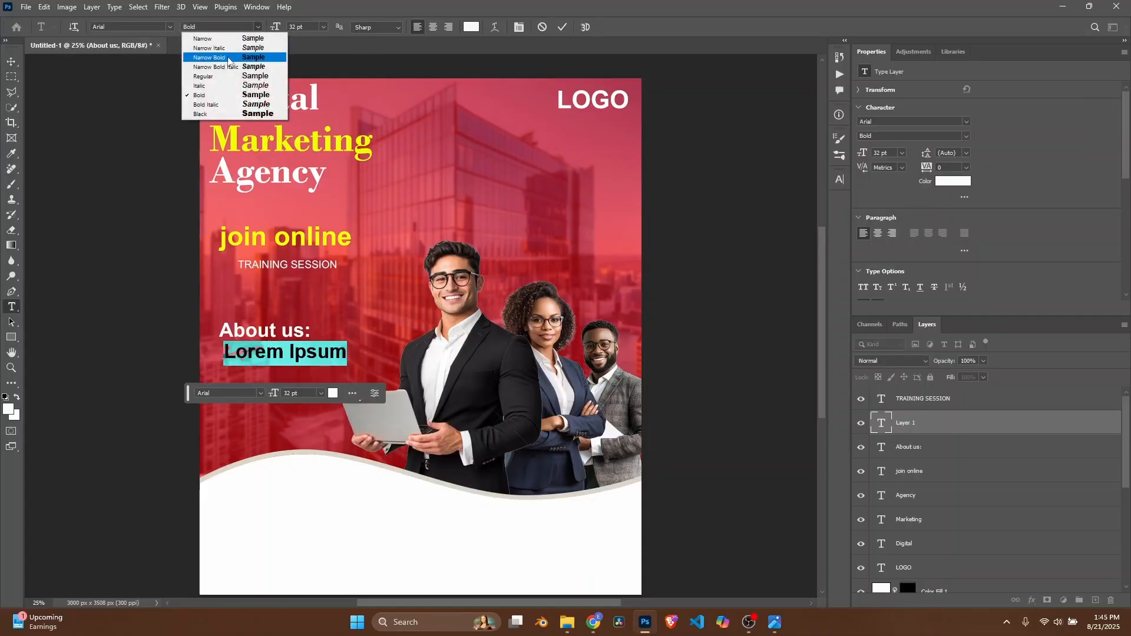
pyautogui.click(198, 77)
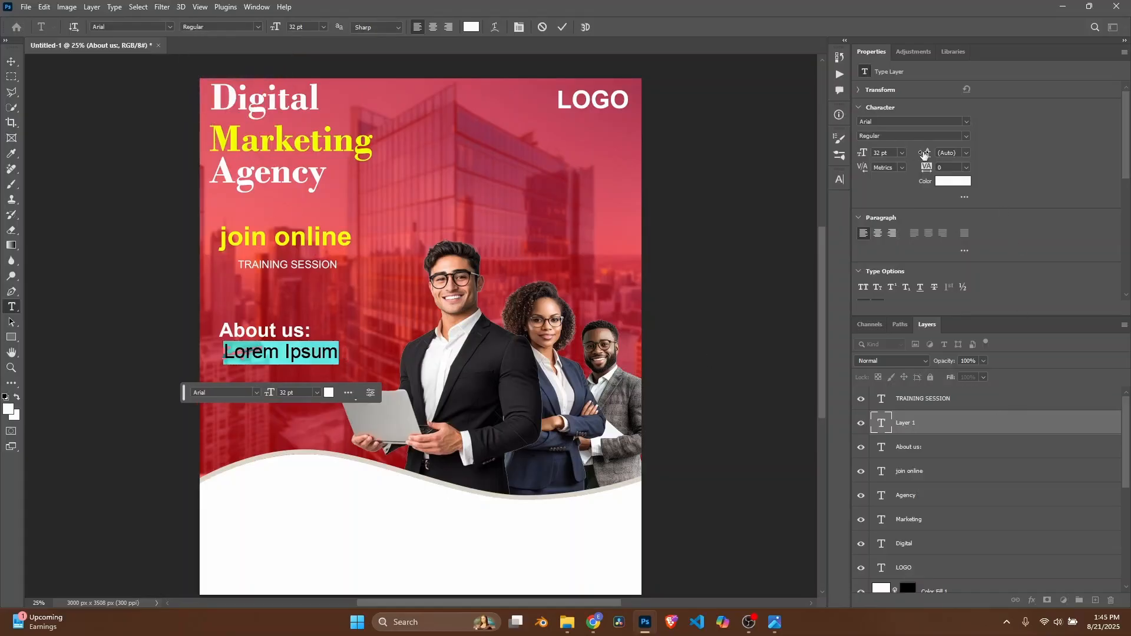
pyautogui.moveTo(862, 157); pyautogui.dragTo(853, 156)
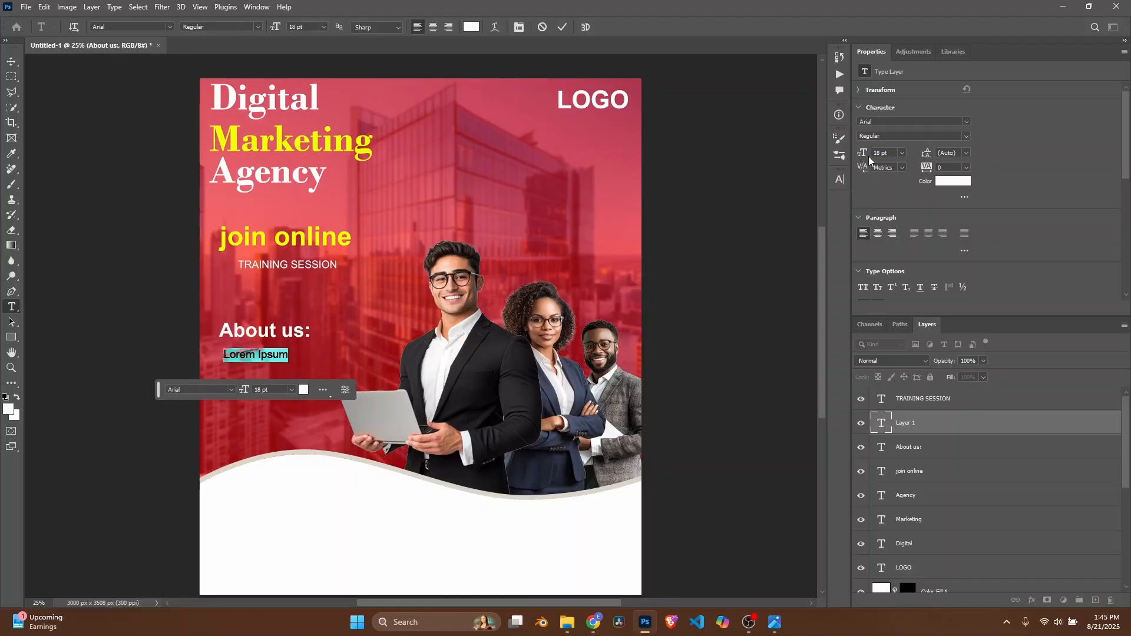
pyautogui.press('BackSpace')
pyautogui.write('learn')
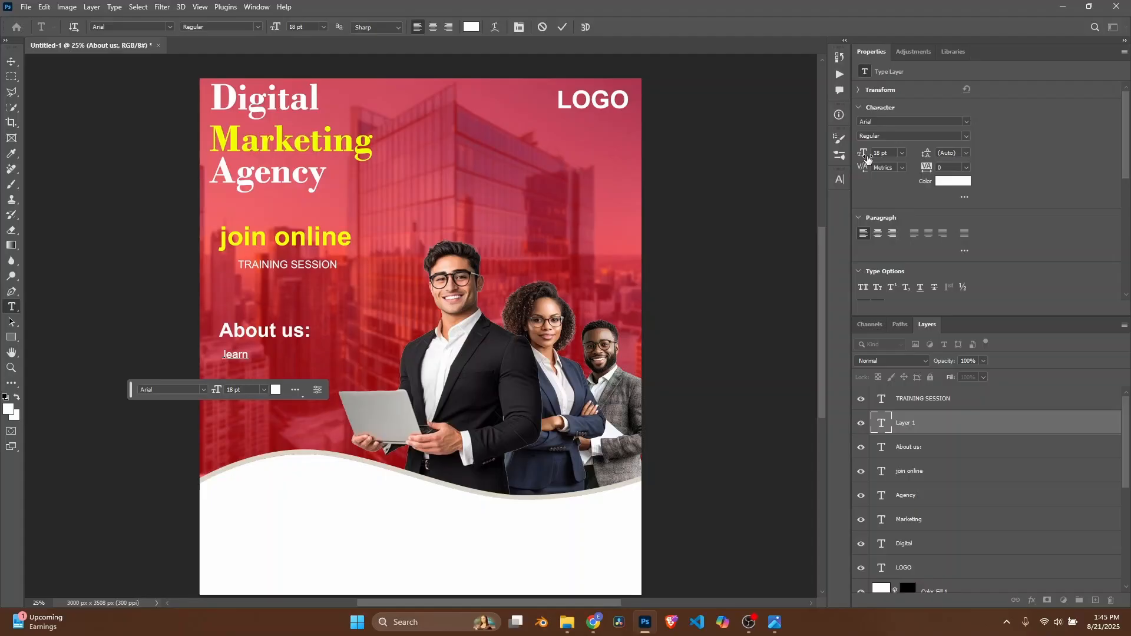
pyautogui.write(' how to sell your product')
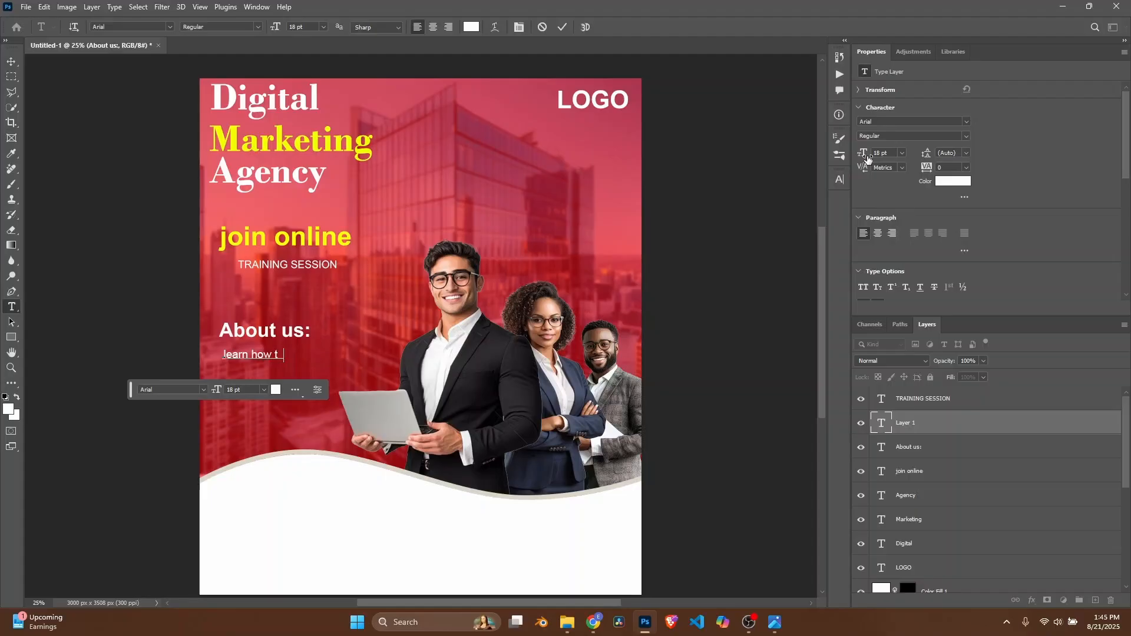
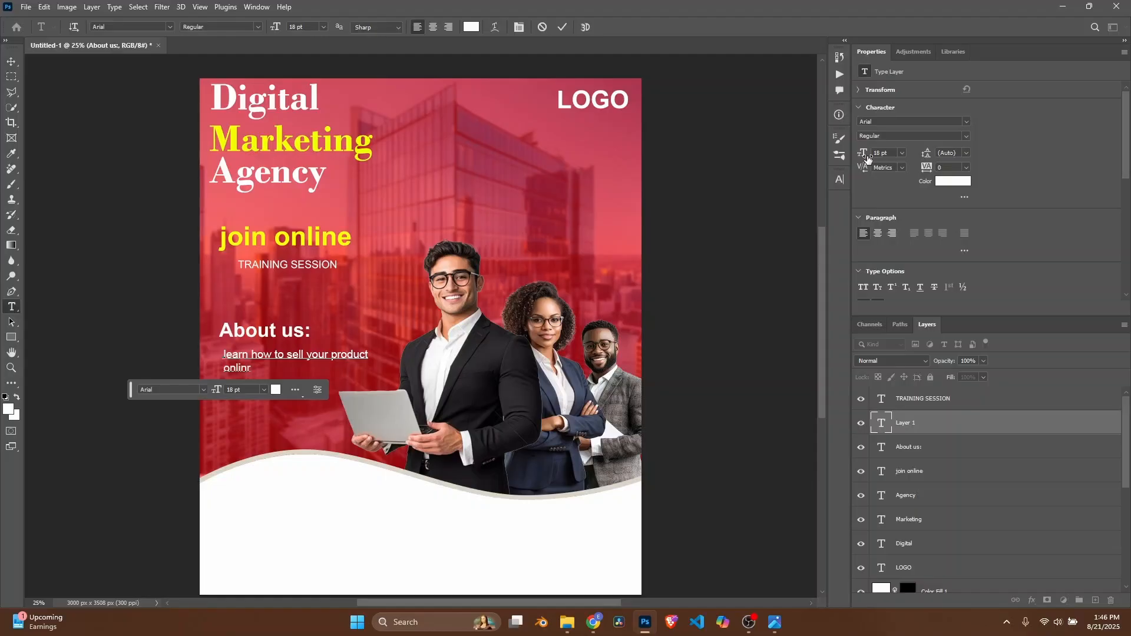
pyautogui.press('BackSpace')
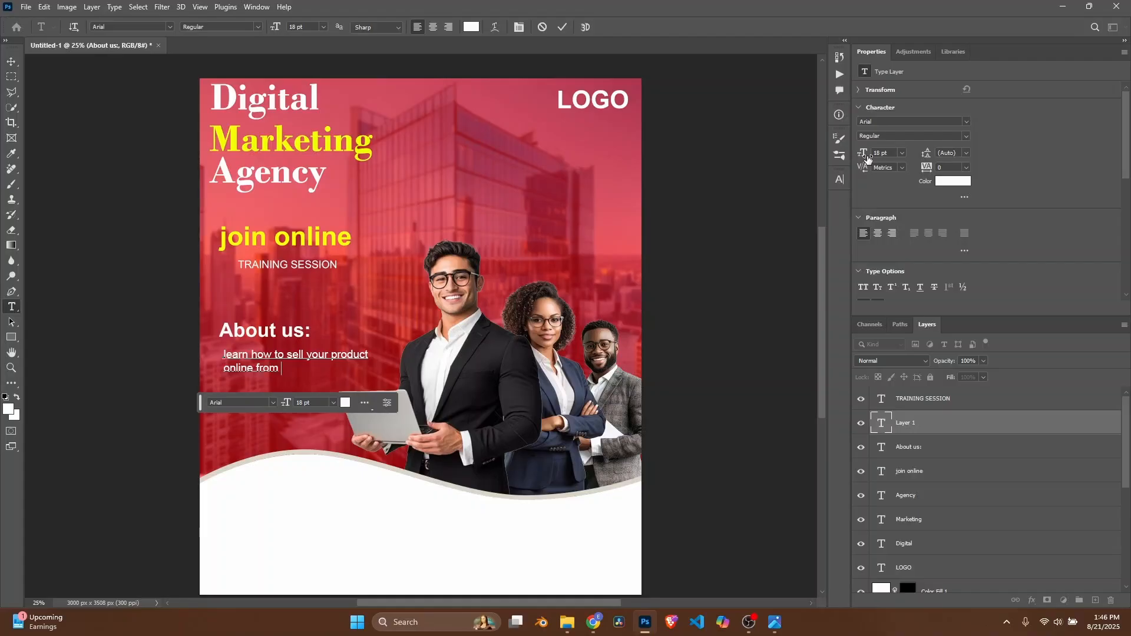
pyautogui.write('u')
pyautogui.write('ffordable price')
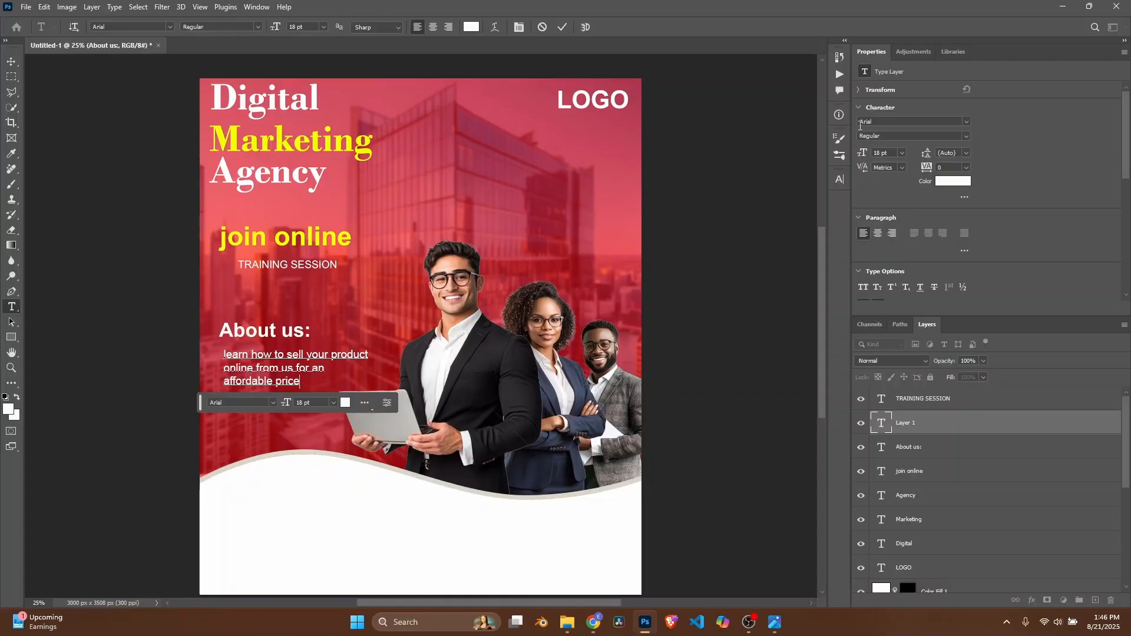
# Step: Reduce the three-line description to 15 pt and place it directly beneath "About us:", aligned with its left edge
pyautogui.moveTo(298, 381); pyautogui.dragTo(213, 349)
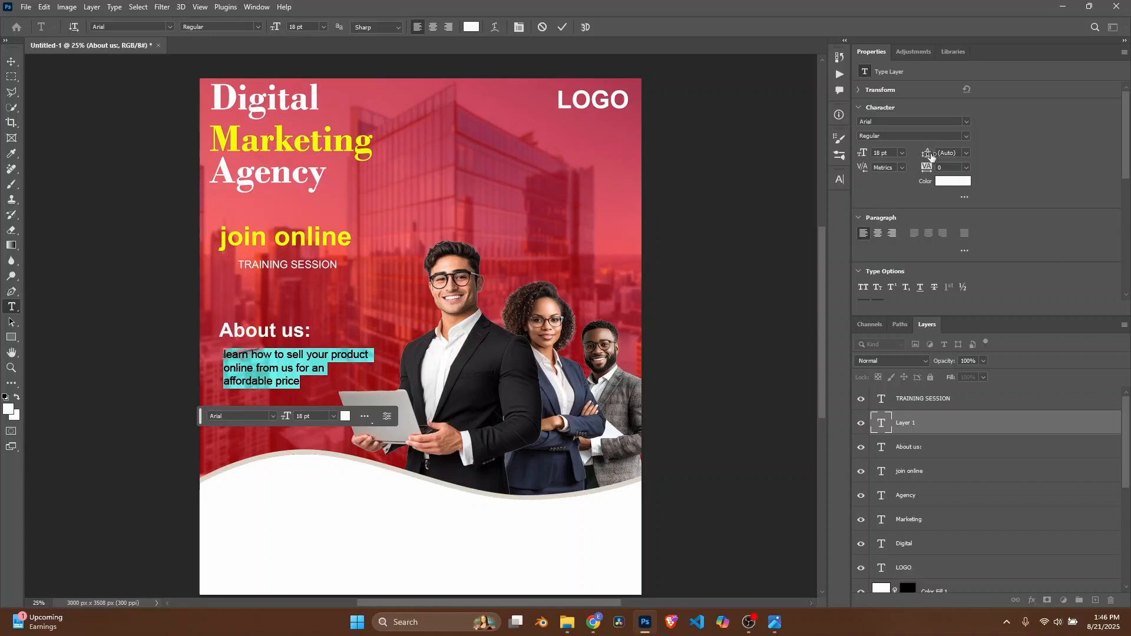
pyautogui.moveTo(863, 154); pyautogui.dragTo(861, 155)
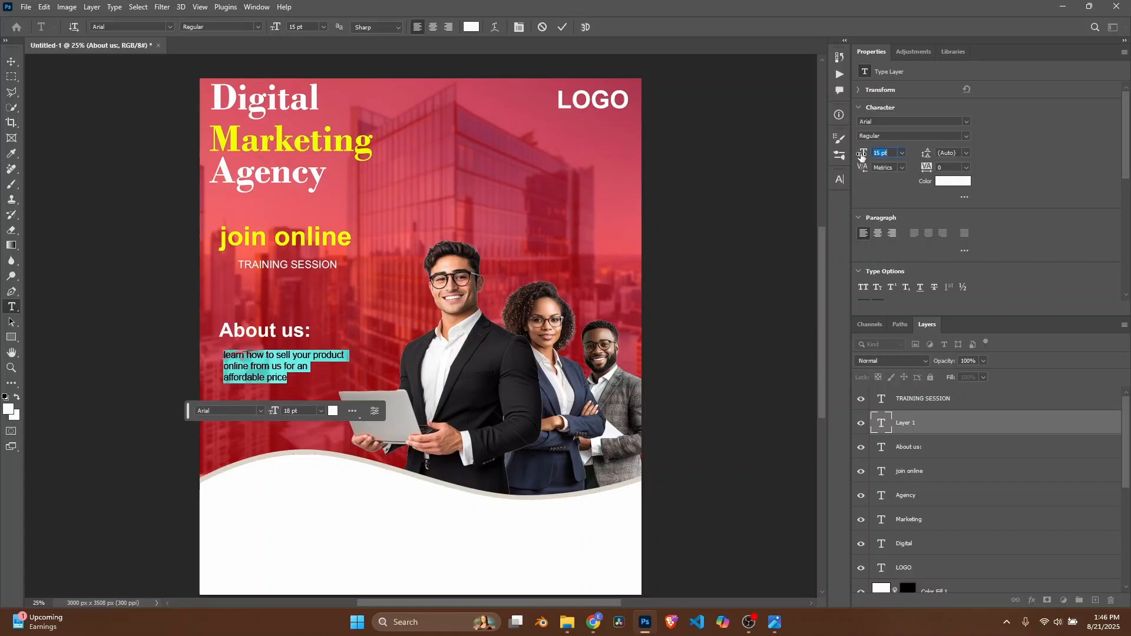
pyautogui.moveTo(300, 391); pyautogui.dragTo(294, 389)
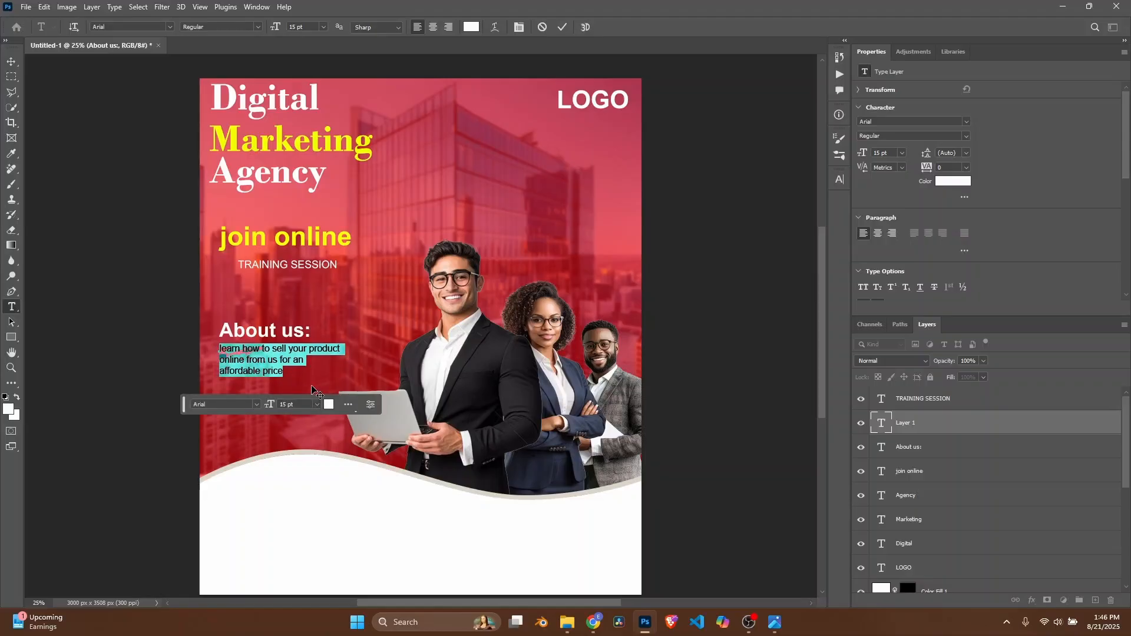
pyautogui.click(313, 389)
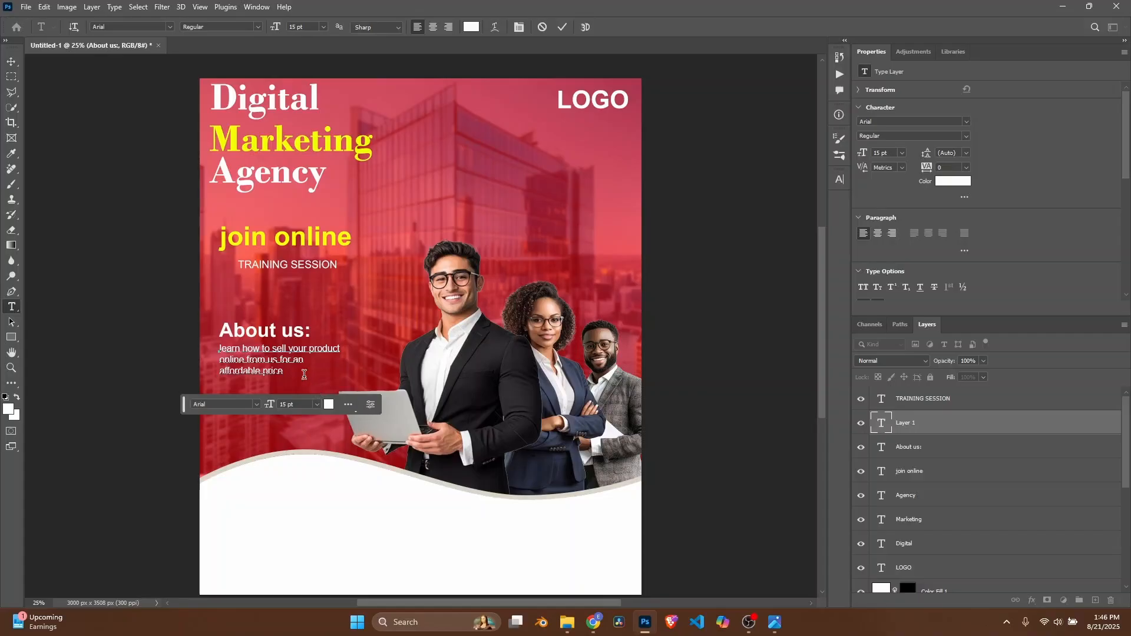
# Step: Shift the three-line description slightly further down beneath "About us:" and finish editing the text
pyautogui.moveTo(290, 380); pyautogui.dragTo(291, 383)
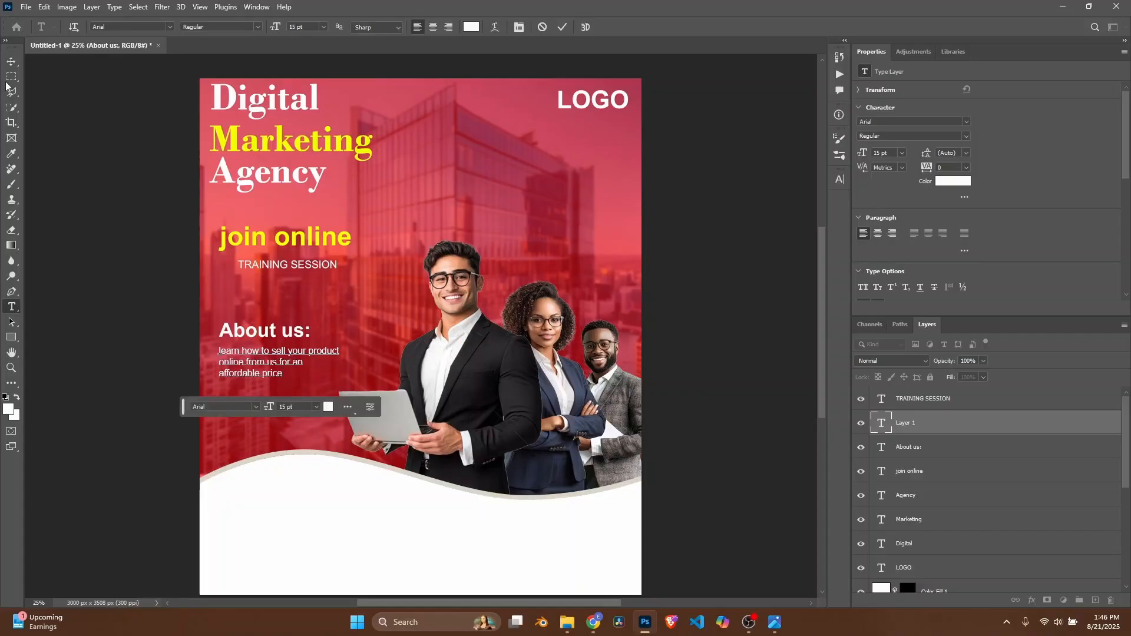
pyautogui.click(11, 63)
pyautogui.scroll(-1, 275, 382)
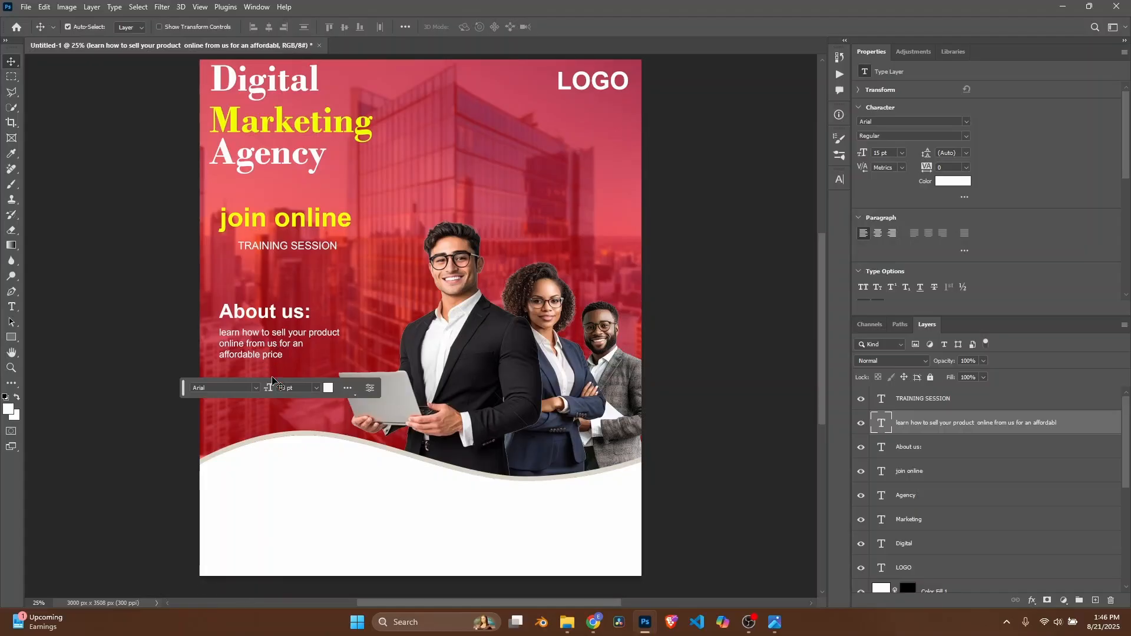
pyautogui.scroll(1, 276, 380)
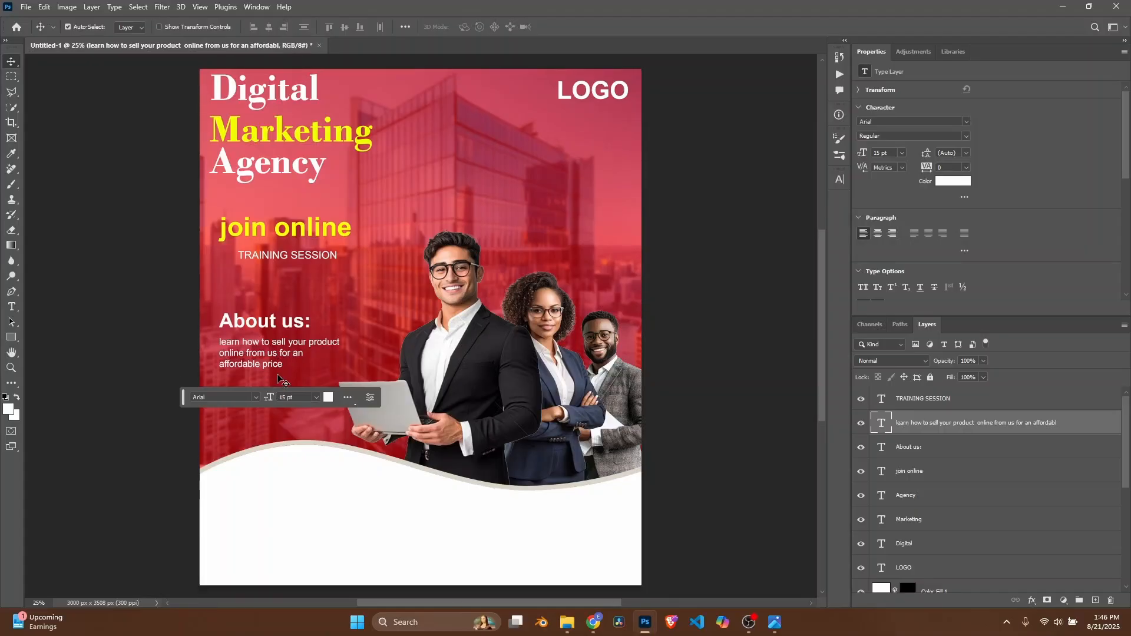
pyautogui.scroll(-1, 4, 336)
# Step: Draw a rectangle about 814 x 212 px in the white area below the curve and round all its corners to 58 px
pyautogui.click(9, 340)
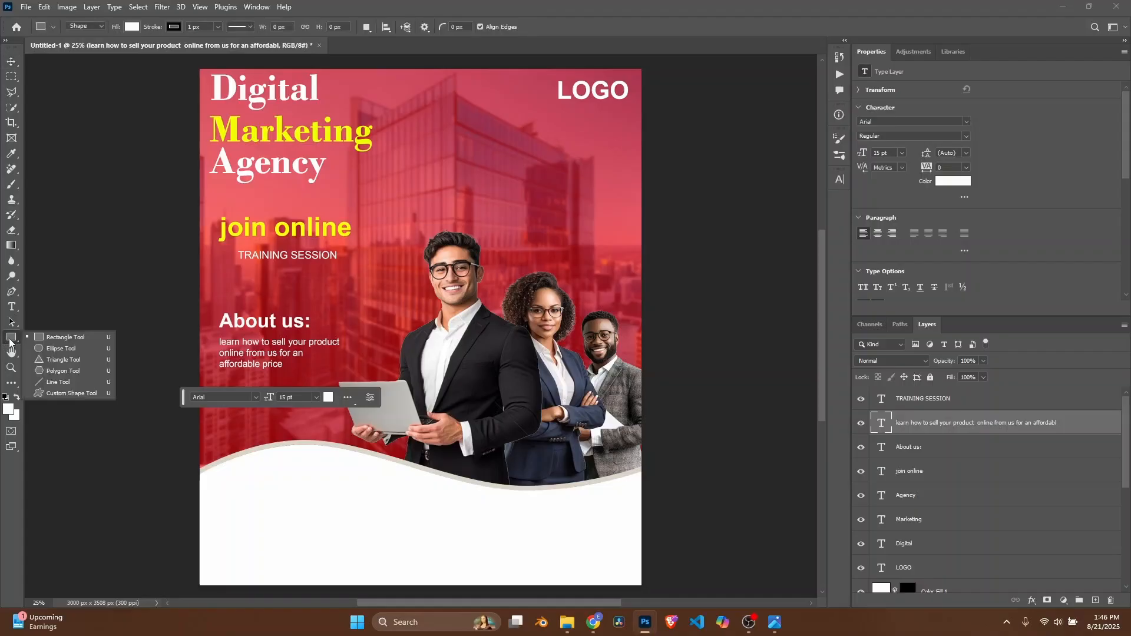
pyautogui.click(10, 341)
pyautogui.rightClick(14, 339)
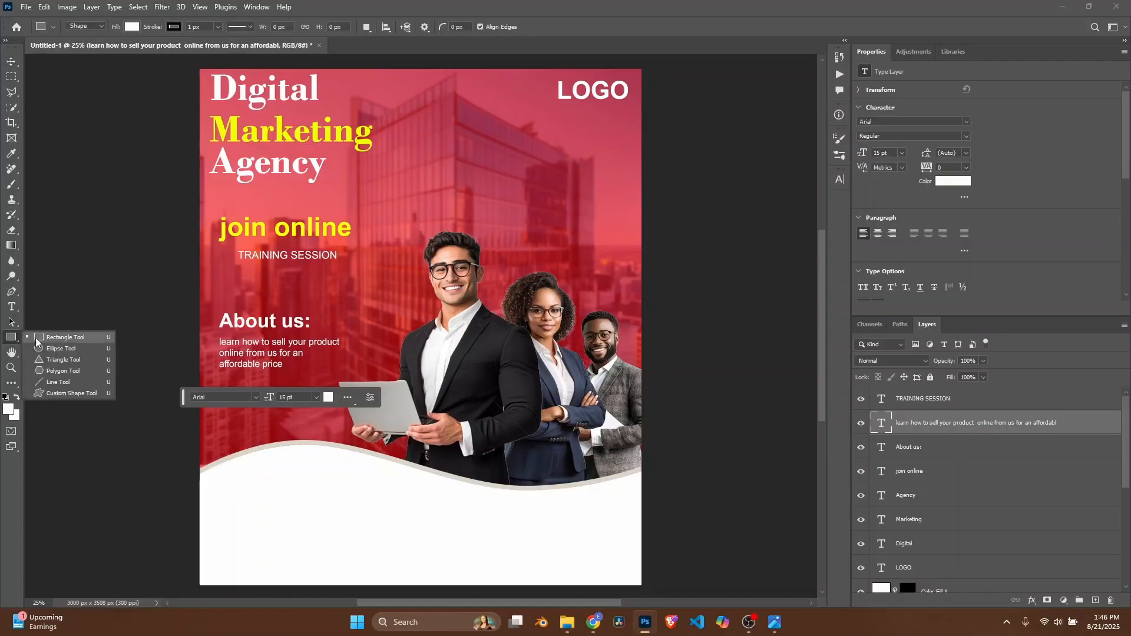
pyautogui.click(44, 340)
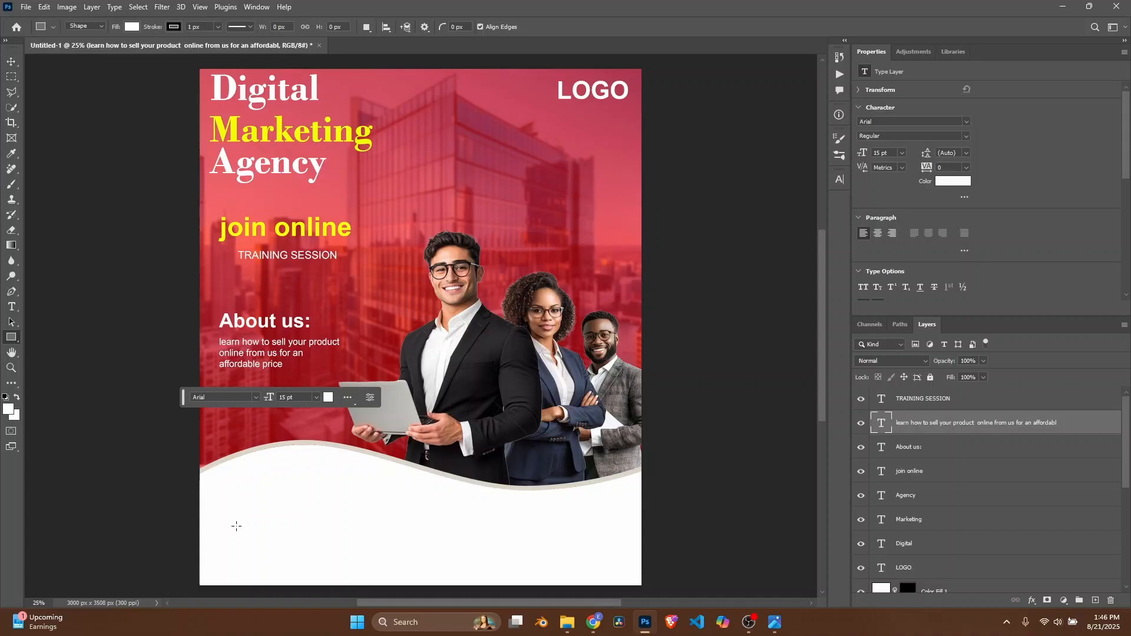
pyautogui.moveTo(234, 501); pyautogui.dragTo(354, 531)
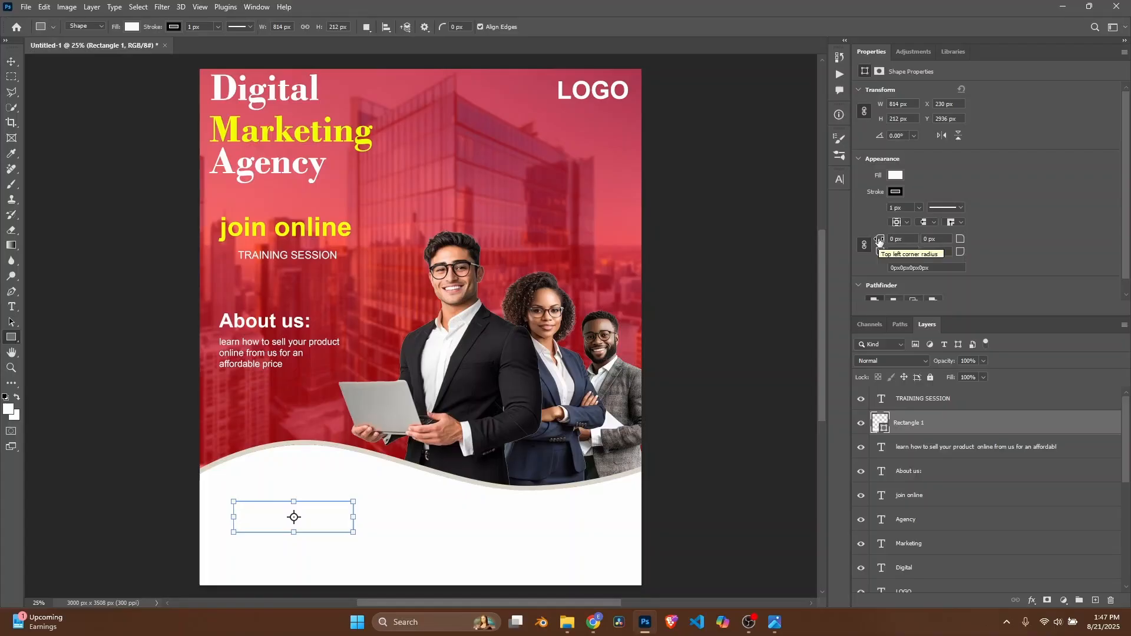
pyautogui.moveTo(878, 240); pyautogui.dragTo(914, 245)
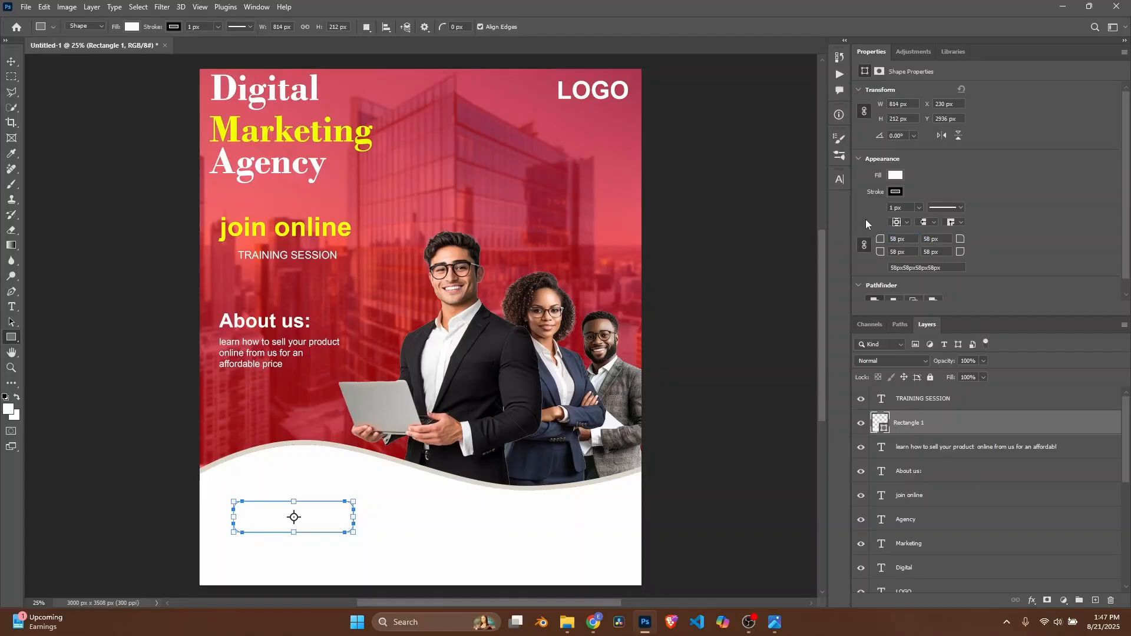
# Step: Fill the rounded rectangle with solid red from the recently used colors
pyautogui.click(894, 179)
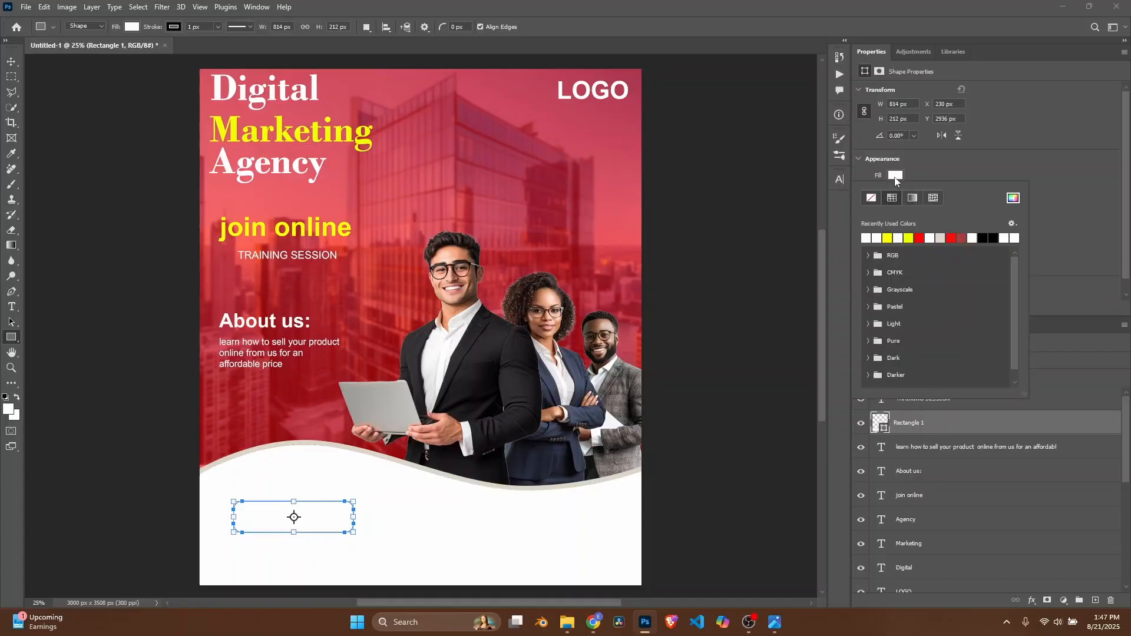
pyautogui.click(920, 238)
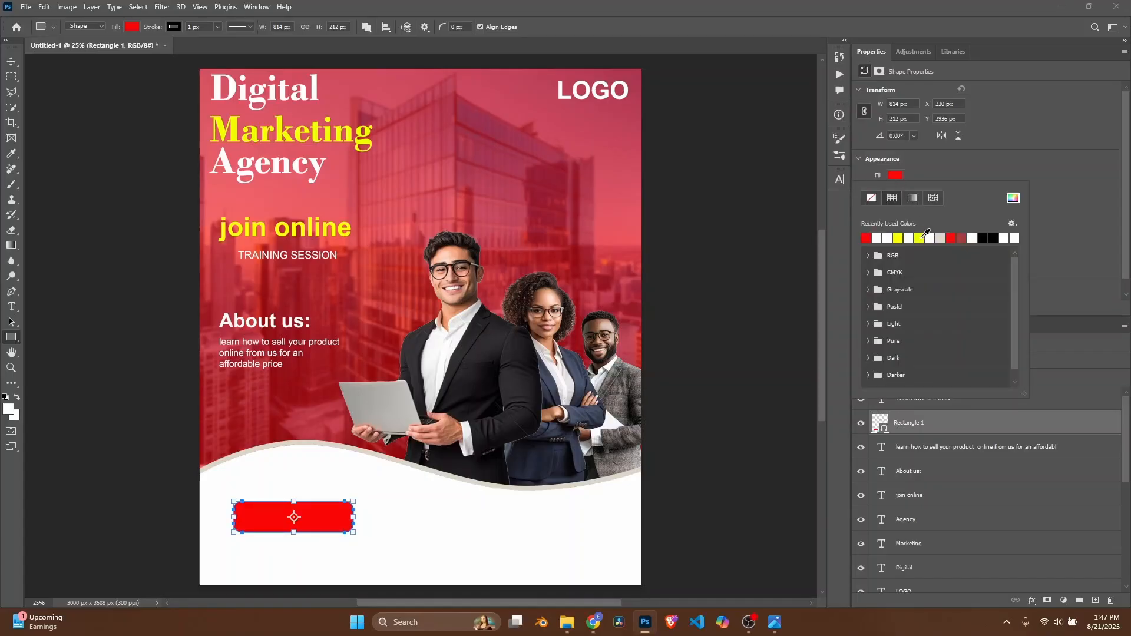
pyautogui.click(470, 326)
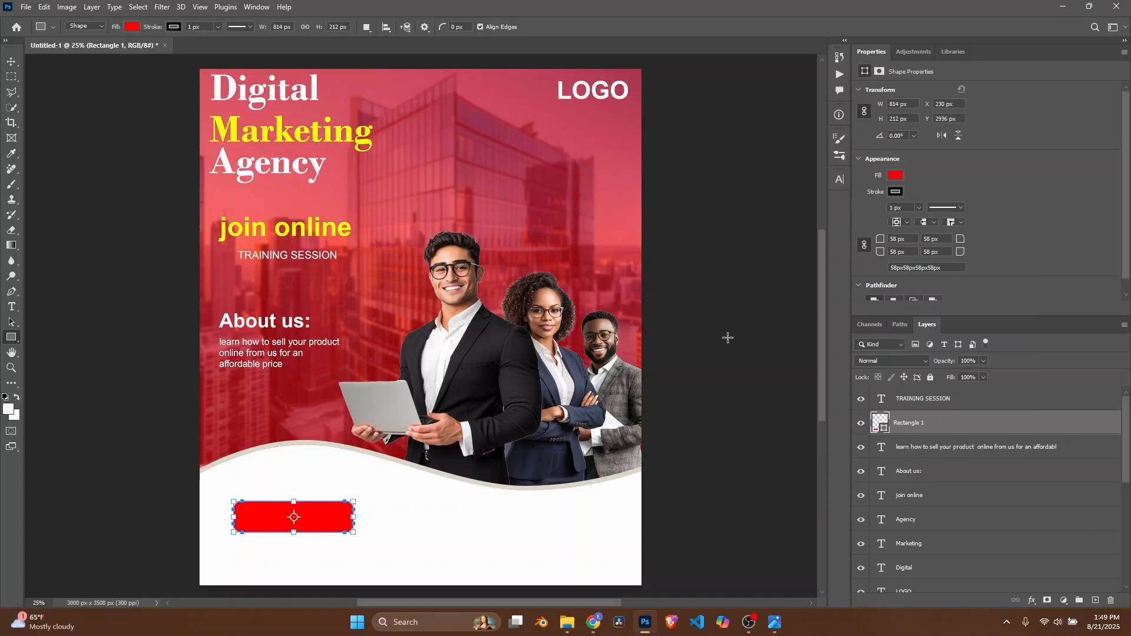
# Step: Fill the rounded rectangle with the purple-to-pink linear gradient from the Reds presets
pyautogui.click(896, 177)
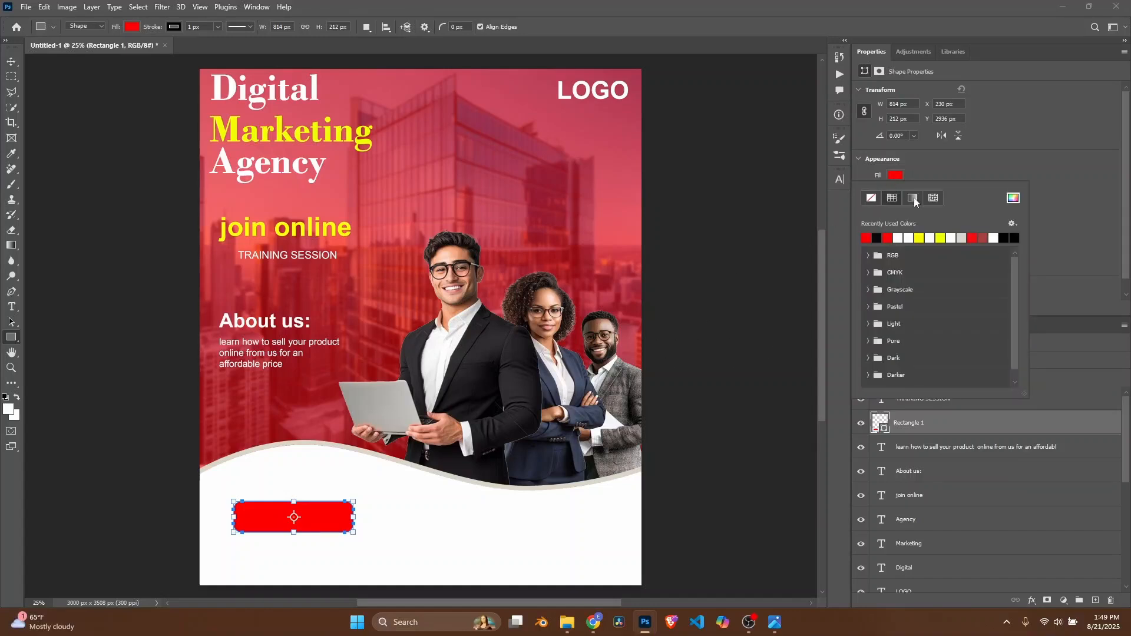
pyautogui.click(913, 199)
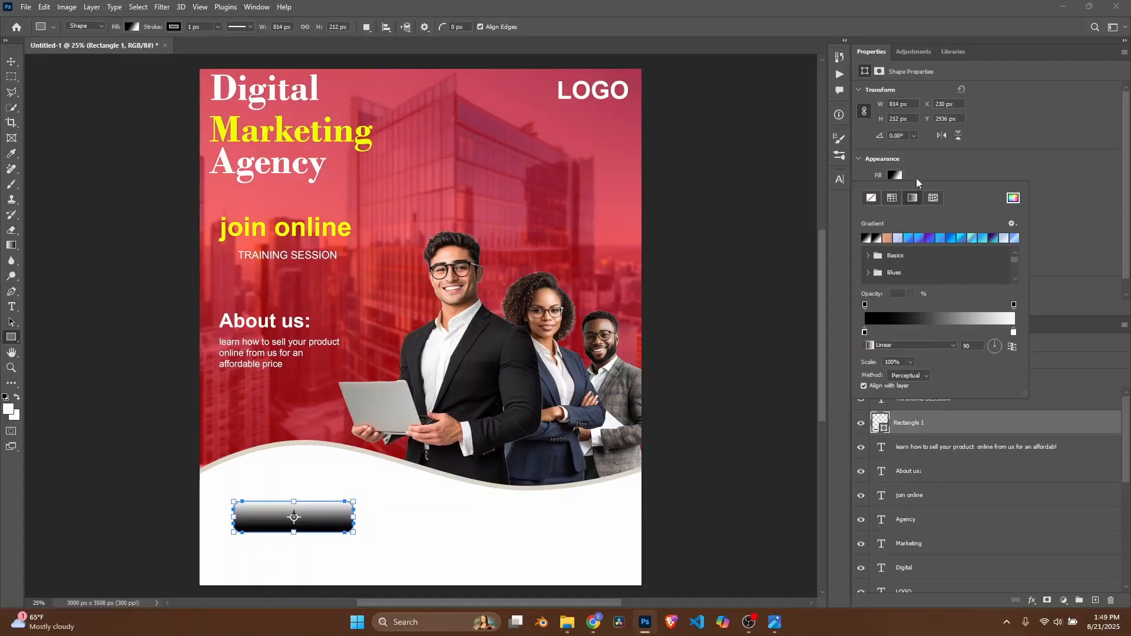
pyautogui.scroll(-2, 885, 271)
pyautogui.scroll(-3, 885, 274)
pyautogui.click(868, 257)
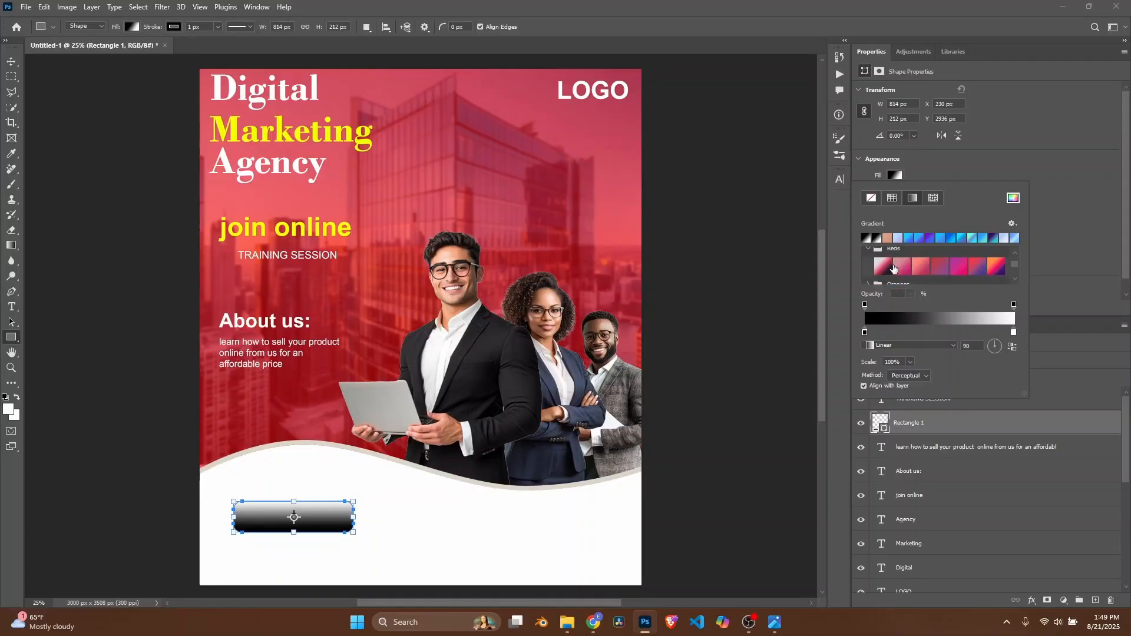
pyautogui.click(955, 258)
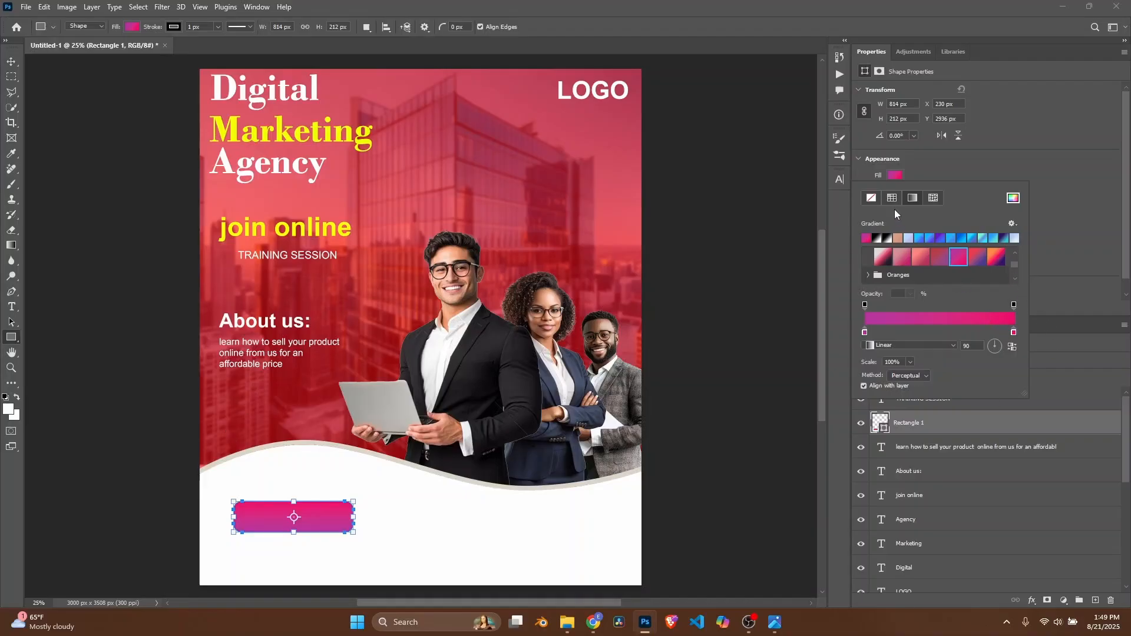
pyautogui.click(1075, 251)
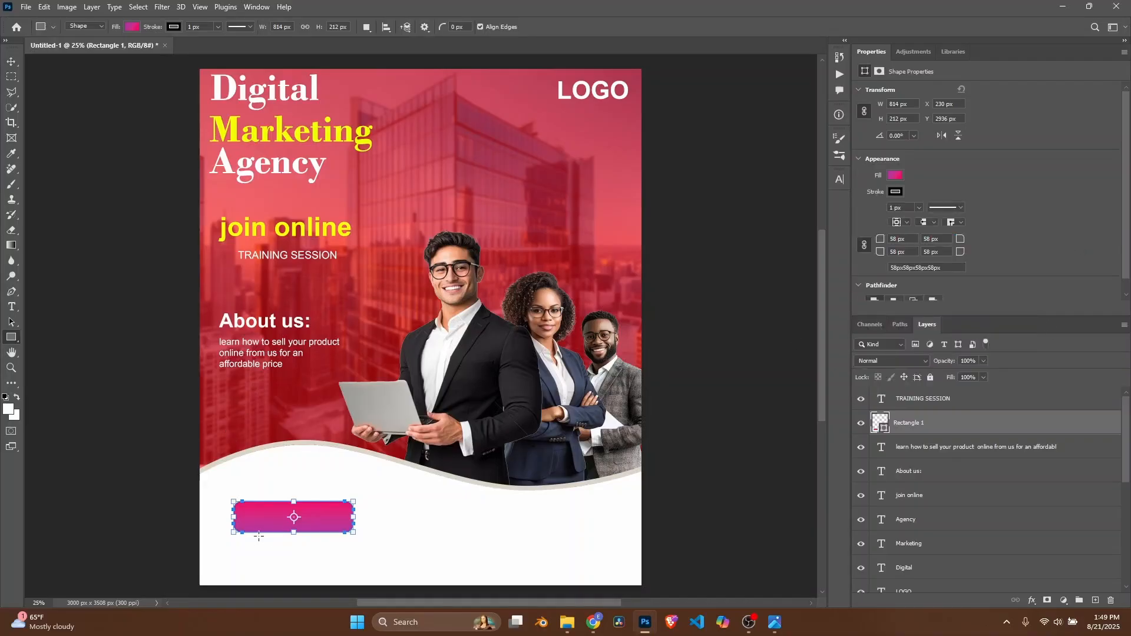
# Step: Move the gradient rectangle up and slightly right to about X 273.5 px, Y 2779.5 px, just below the curve
pyautogui.click(277, 517)
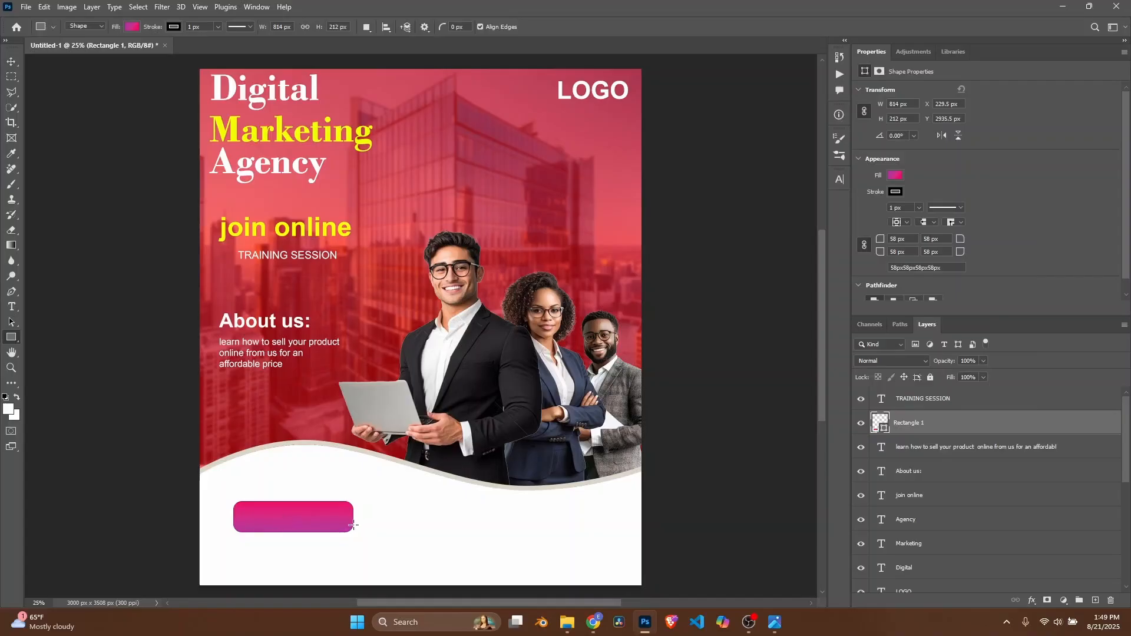
pyautogui.click(11, 61)
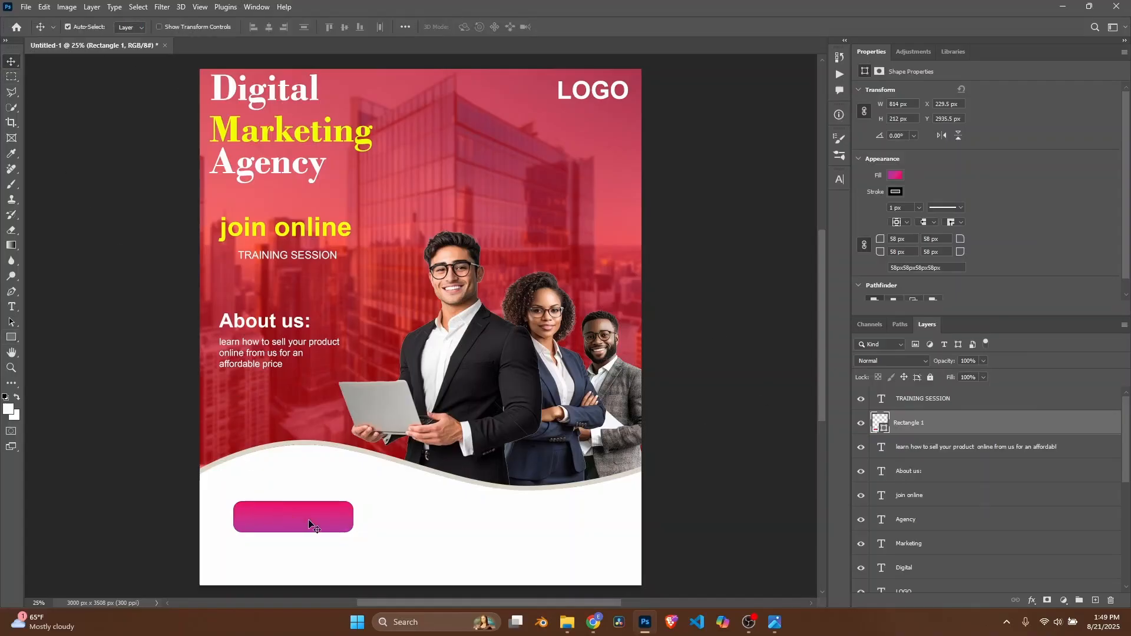
pyautogui.moveTo(308, 522); pyautogui.dragTo(302, 496)
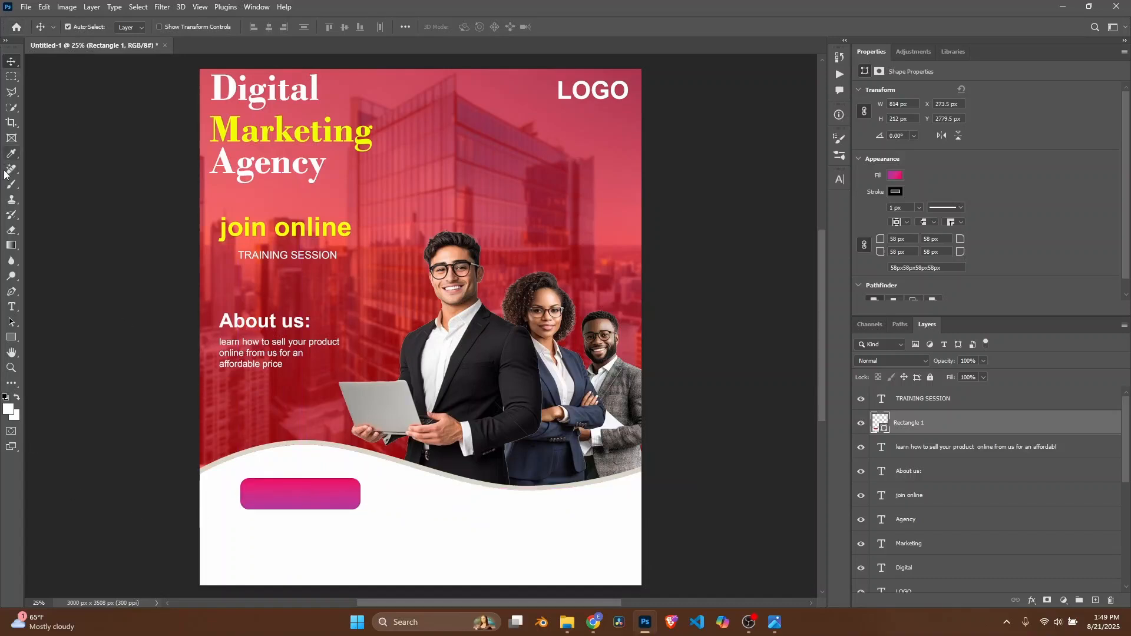
# Step: Start an empty white text layer over the gradient rectangle in Arial Black, 33 pt, clearing the placeholder text
pyautogui.click(13, 309)
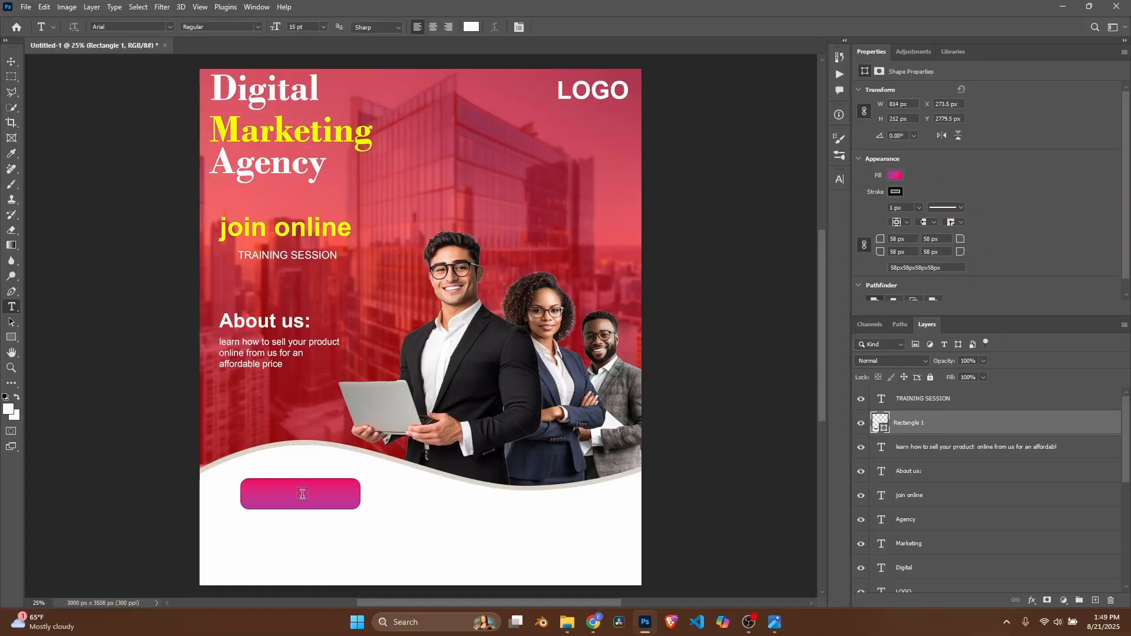
pyautogui.click(269, 494)
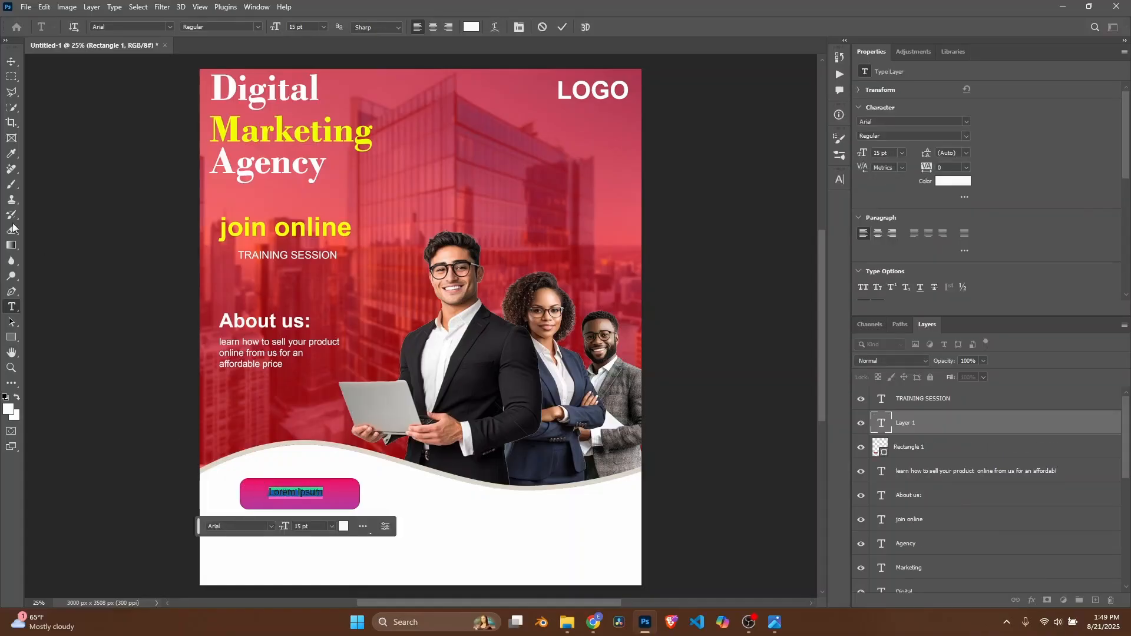
pyautogui.click(258, 27)
pyautogui.click(252, 113)
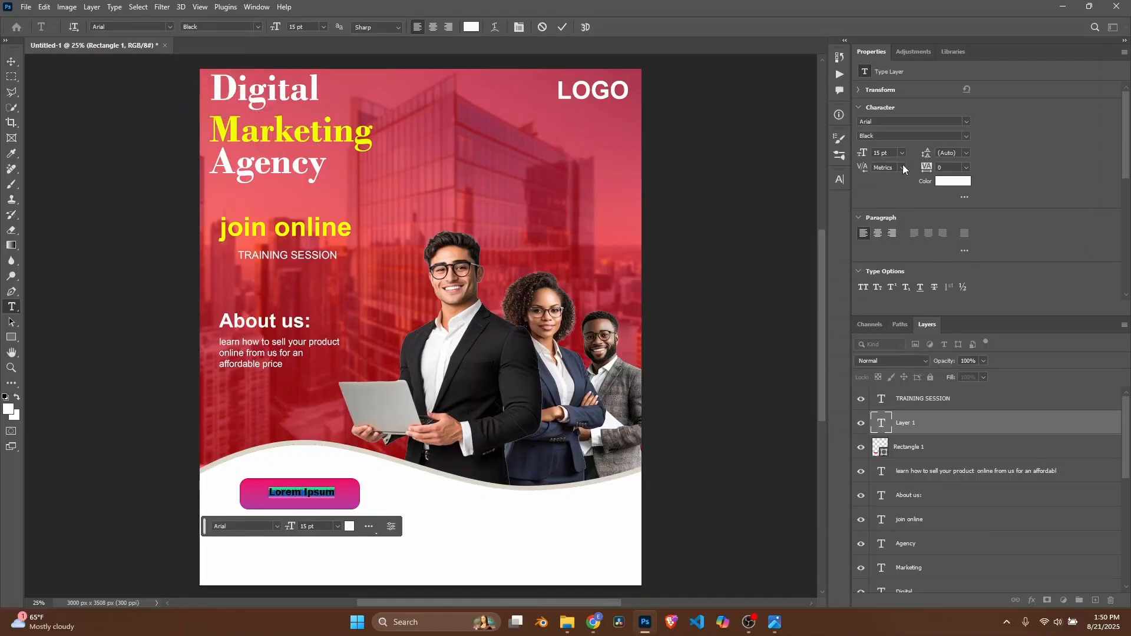
pyautogui.moveTo(868, 156); pyautogui.dragTo(835, 193)
pyautogui.moveTo(426, 505); pyautogui.dragTo(391, 506)
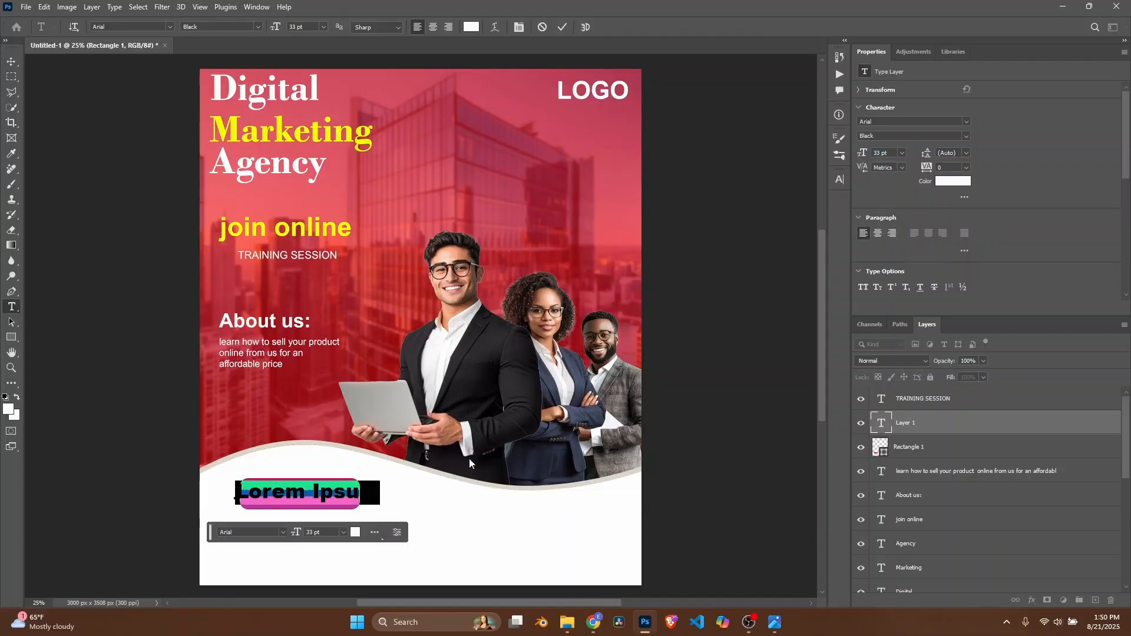
pyautogui.press('BackSpace')
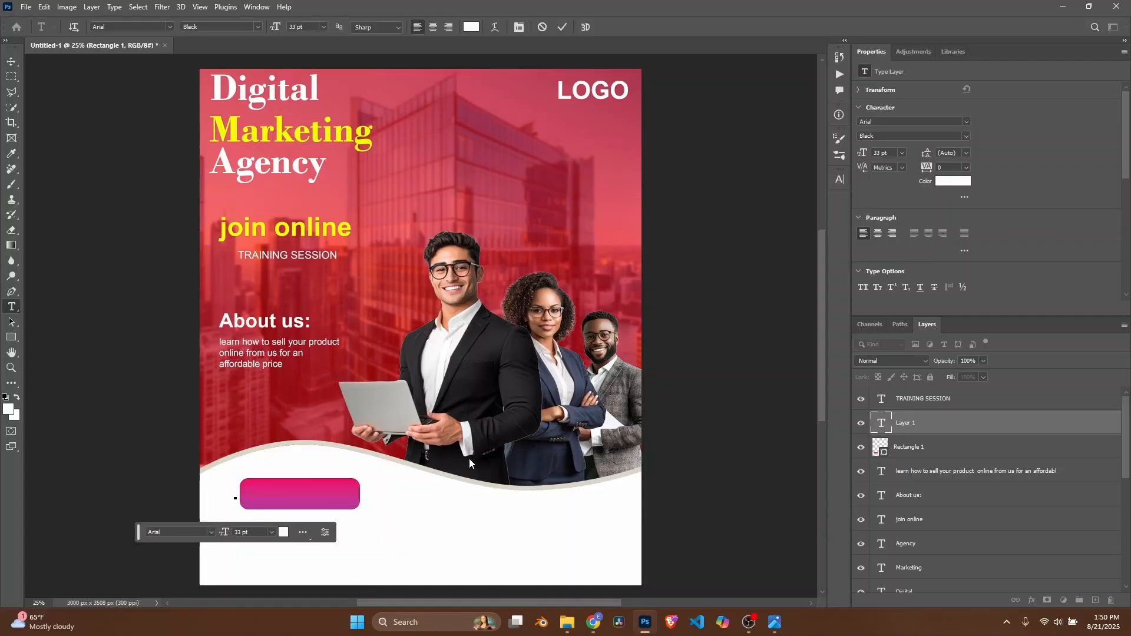
pyautogui.write('cont')
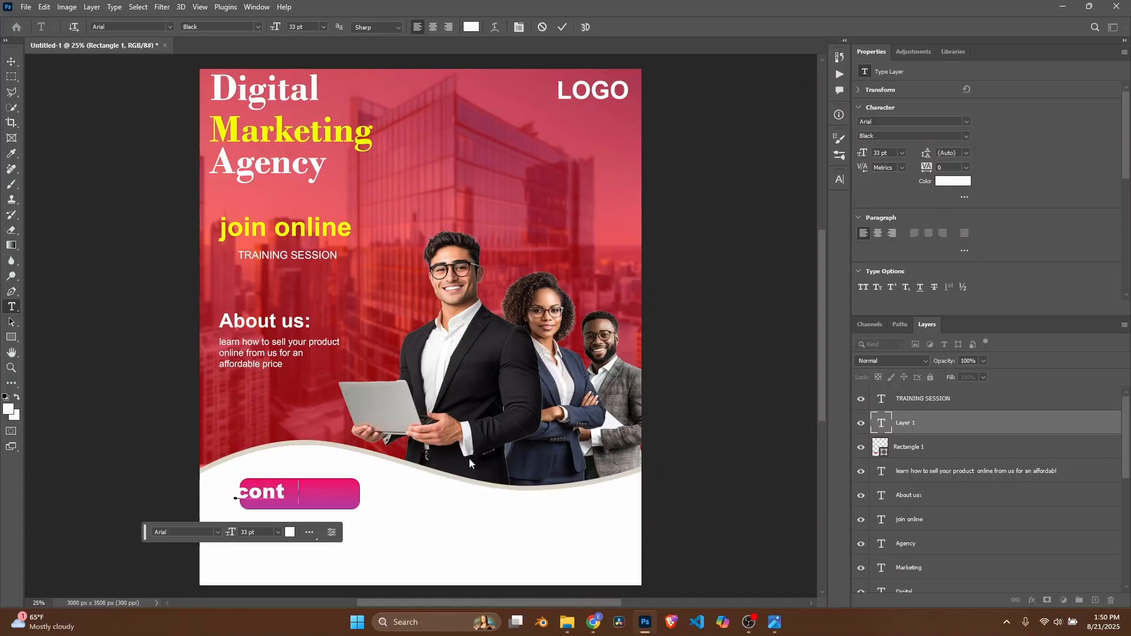
pyautogui.write('act')
pyautogui.press('BackSpace')
pyautogui.press('BackSpace')
pyautogui.press('BackSpace')
pyautogui.press('BackSpace')
pyautogui.press('BackSpace')
pyautogui.press('BackSpace')
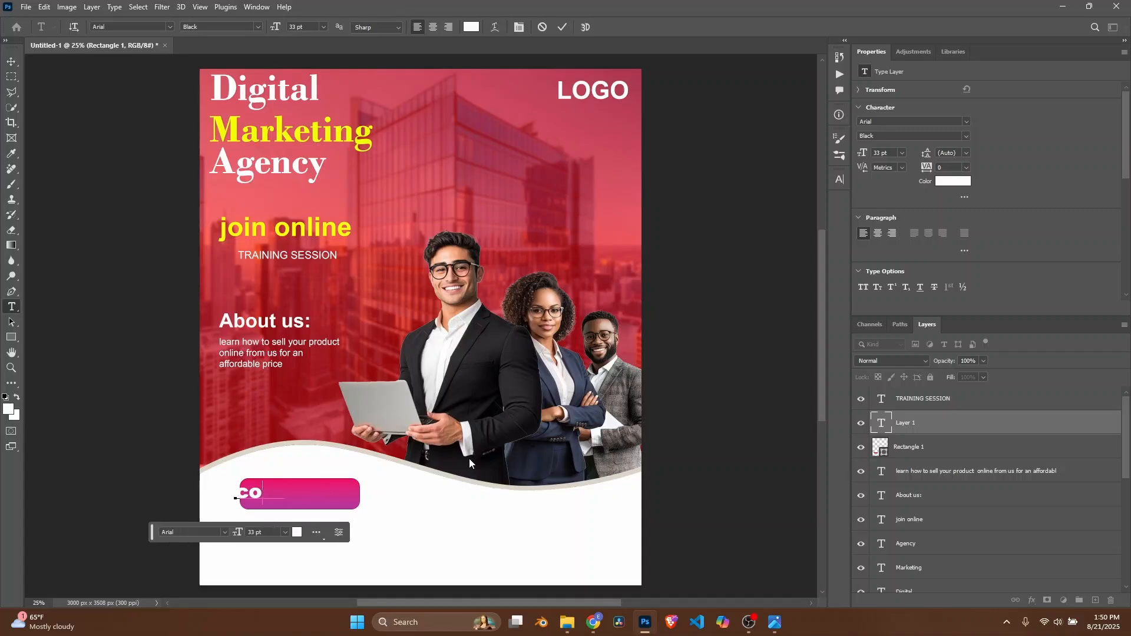
pyautogui.press('BackSpace')
pyautogui.press('BackSpace')
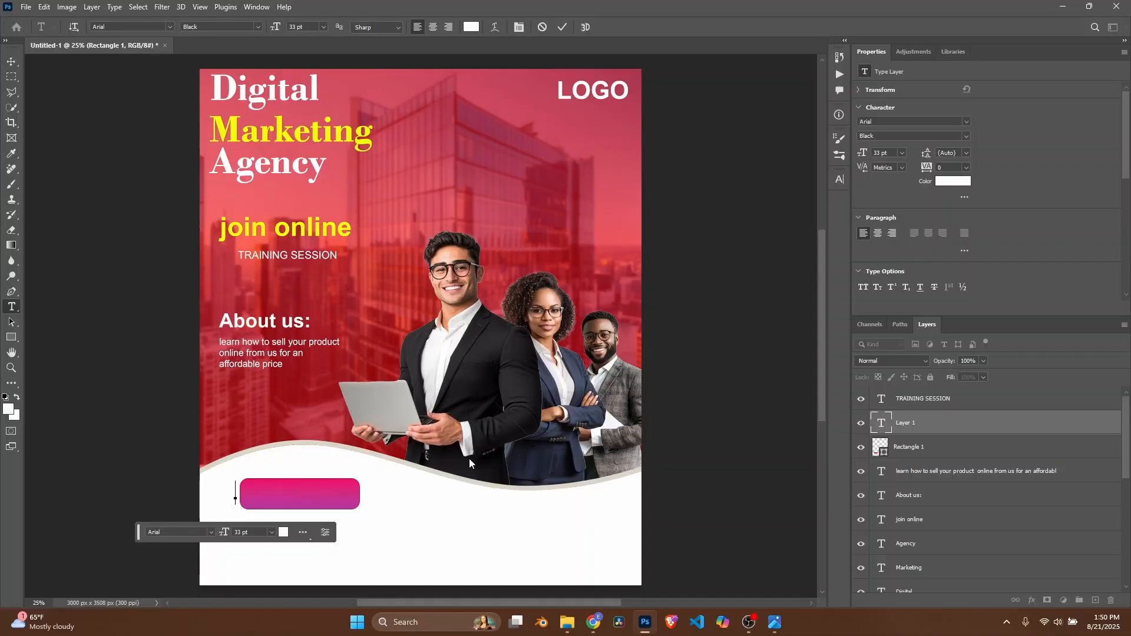
# Step: Enter "CONTACT US" as the label over the gradient rectangle and reduce it to 22 pt
pyautogui.write('CON')
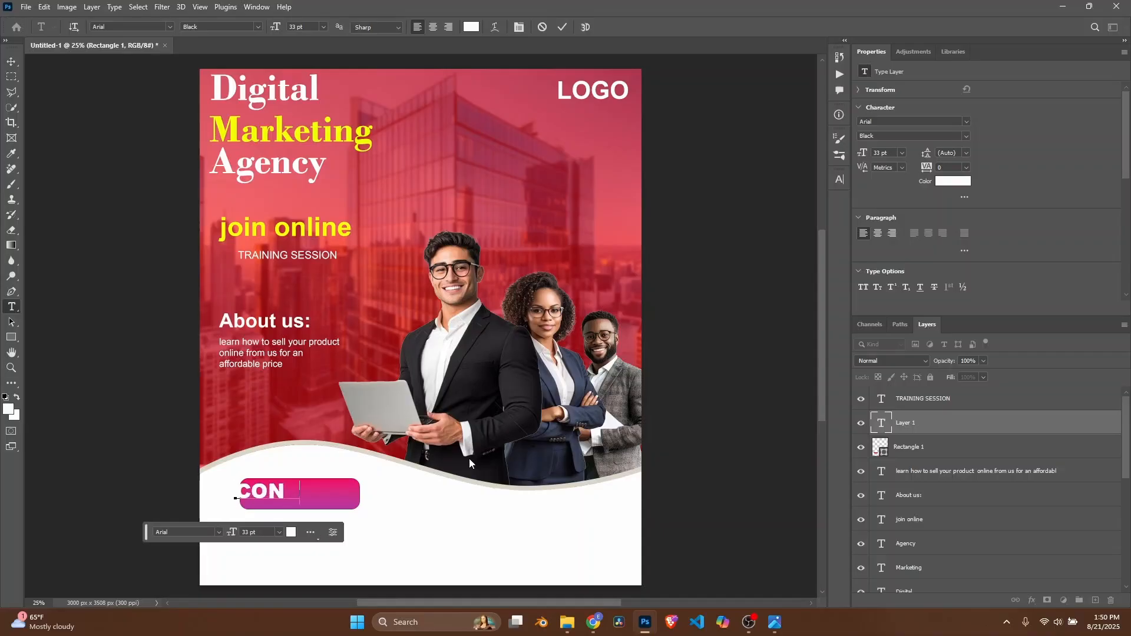
pyautogui.write('TACT US')
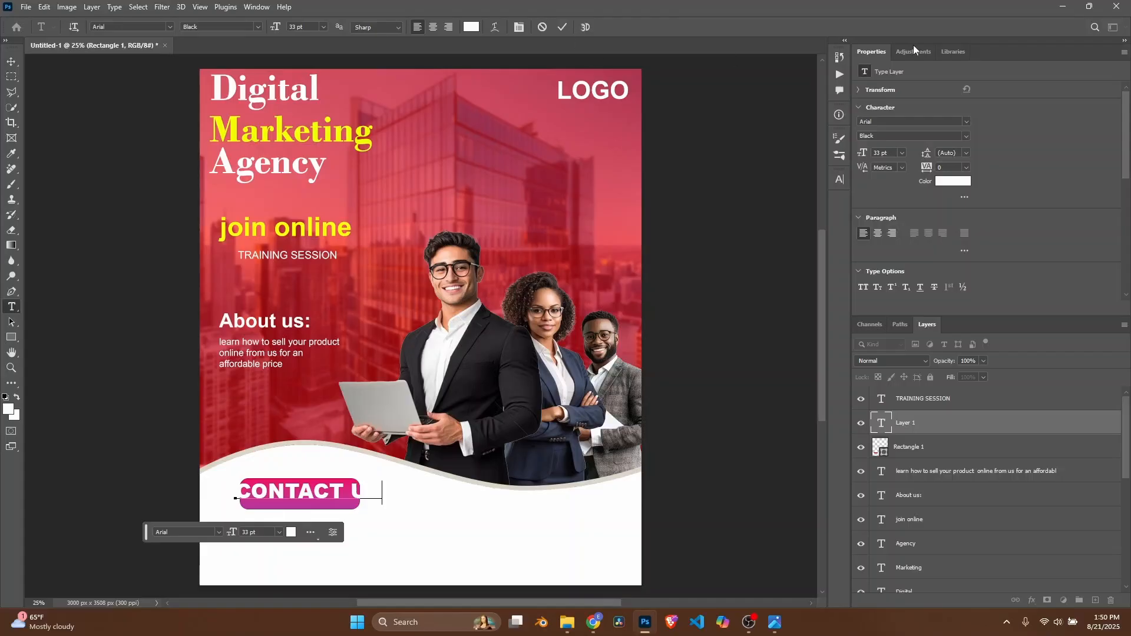
pyautogui.moveTo(867, 153); pyautogui.dragTo(853, 159)
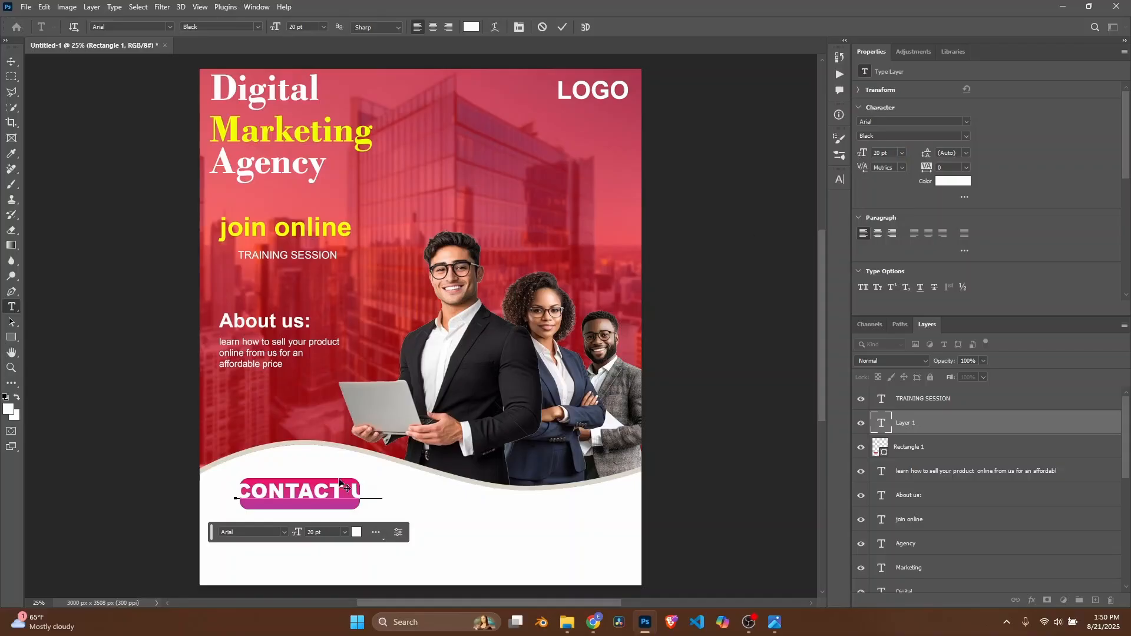
pyautogui.moveTo(387, 495); pyautogui.dragTo(230, 489)
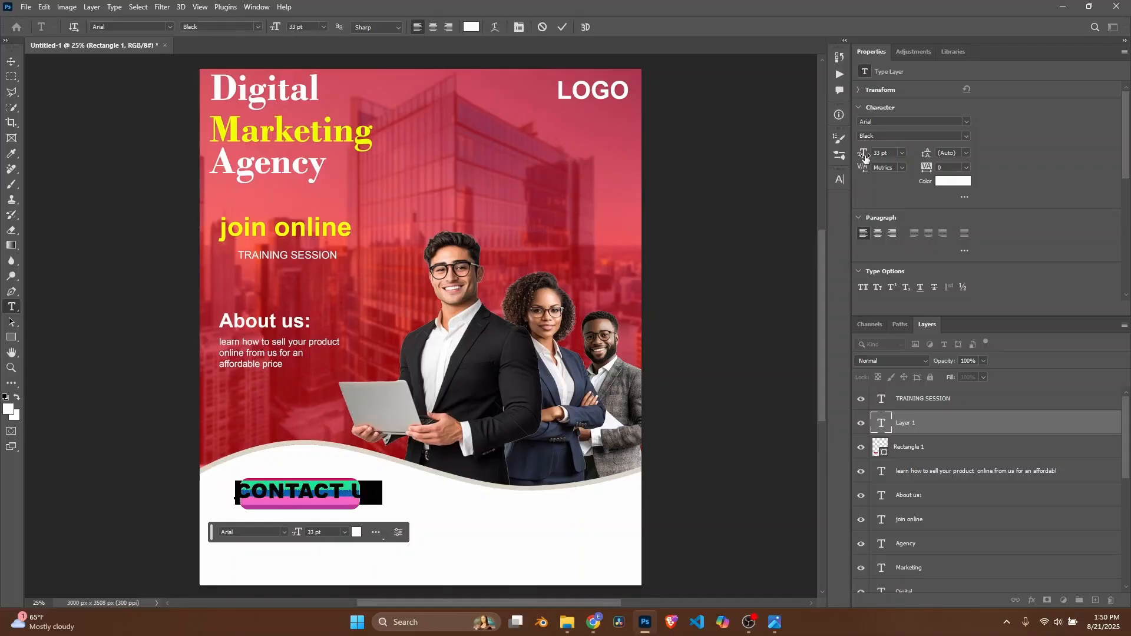
pyautogui.moveTo(866, 161); pyautogui.dragTo(858, 159)
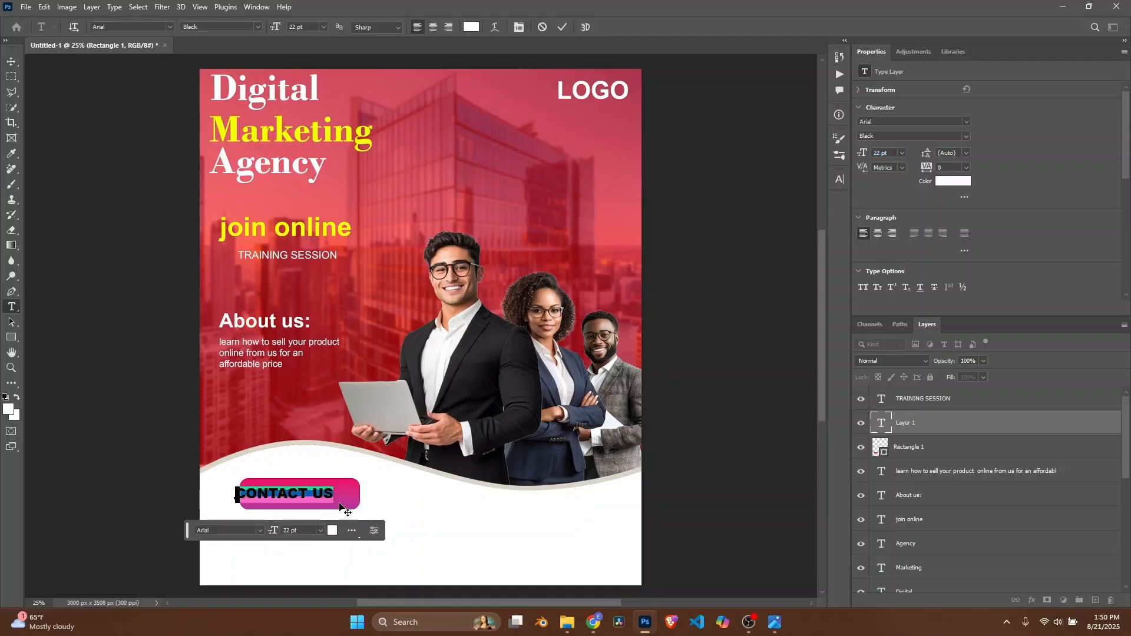
# Step: Enlarge the "CONTACT US" label to 25 pt and center it inside the gradient rectangle
pyautogui.moveTo(341, 508); pyautogui.dragTo(354, 507)
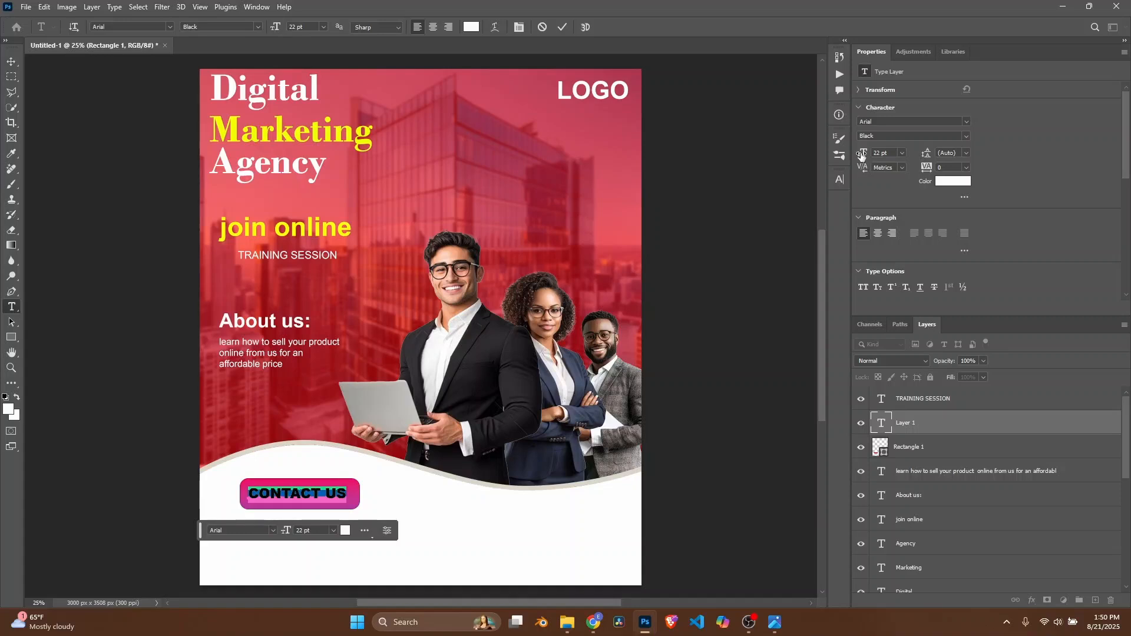
pyautogui.moveTo(860, 153); pyautogui.dragTo(861, 154)
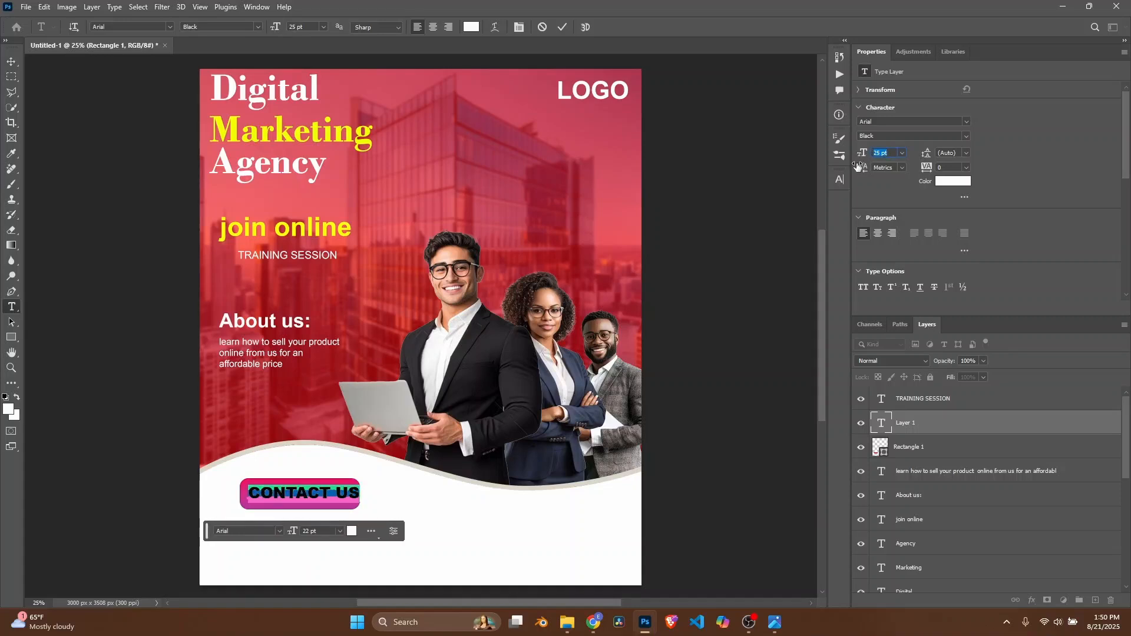
pyautogui.moveTo(375, 501); pyautogui.dragTo(367, 500)
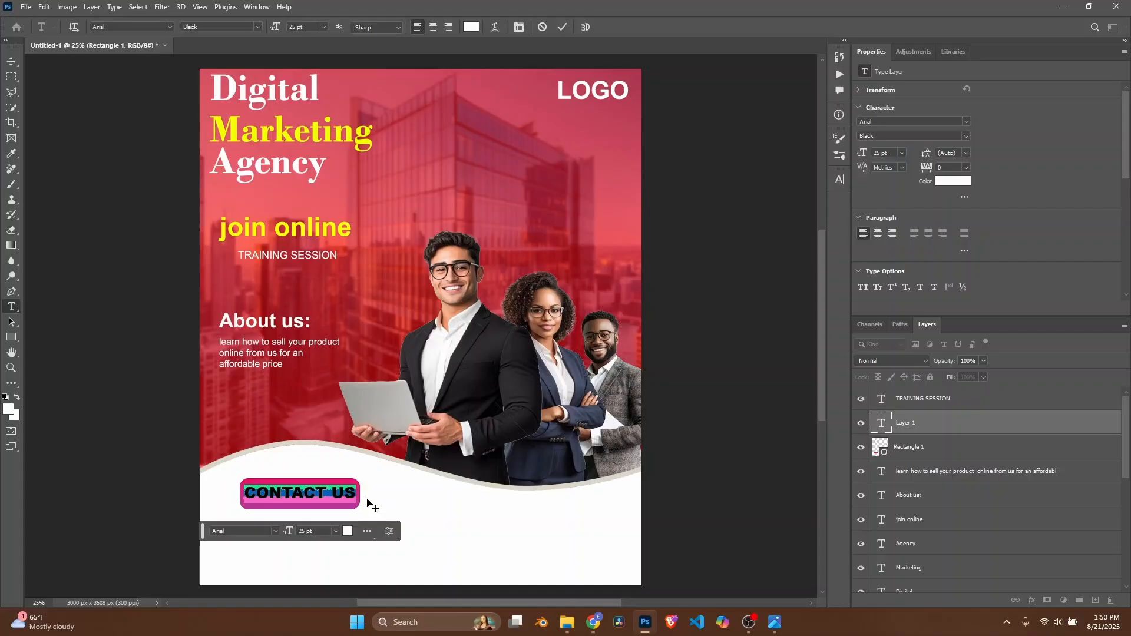
# Step: Switch to File Explorer, open the Downloads folder and try to place the phone icon image 150897358_10507182 onto the flyer
pyautogui.click(367, 499)
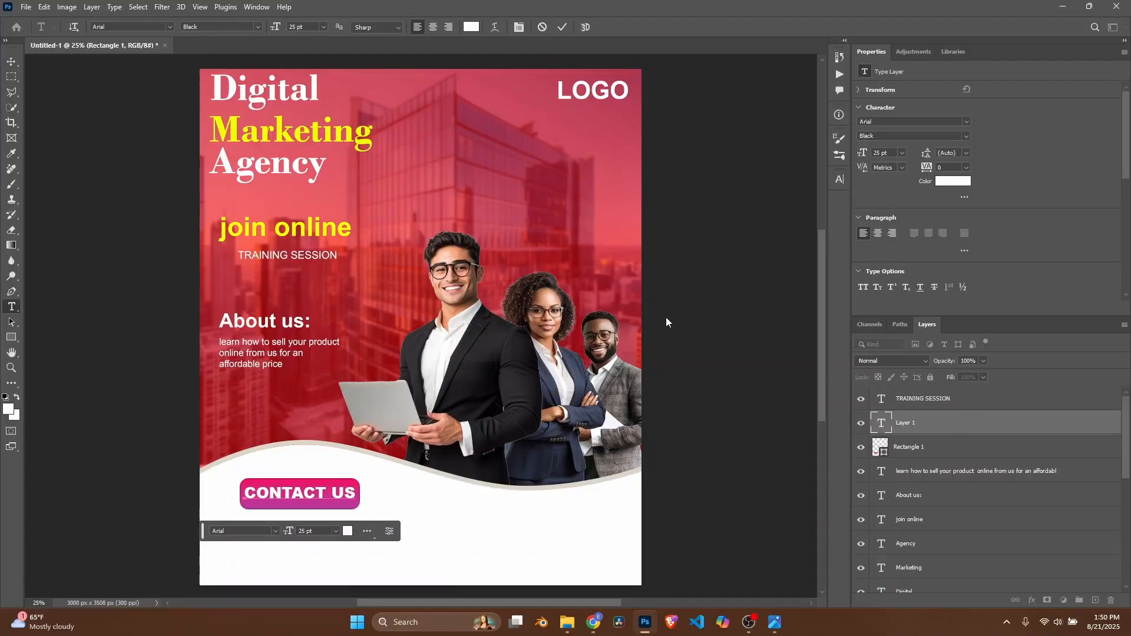
pyautogui.scroll(1, 666, 317)
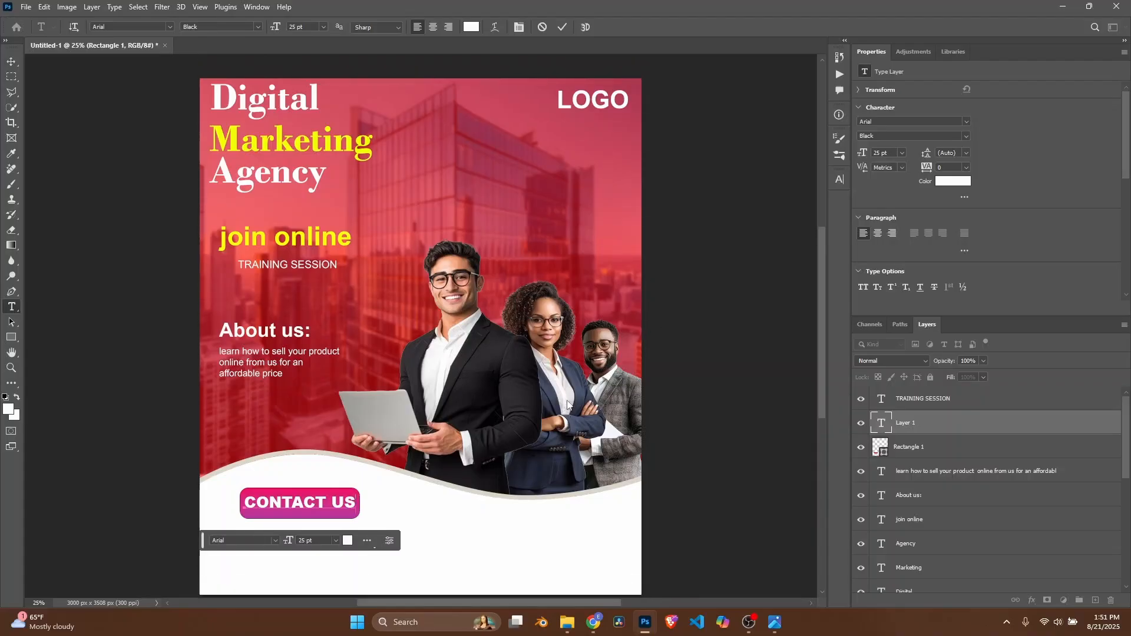
pyautogui.click(569, 623)
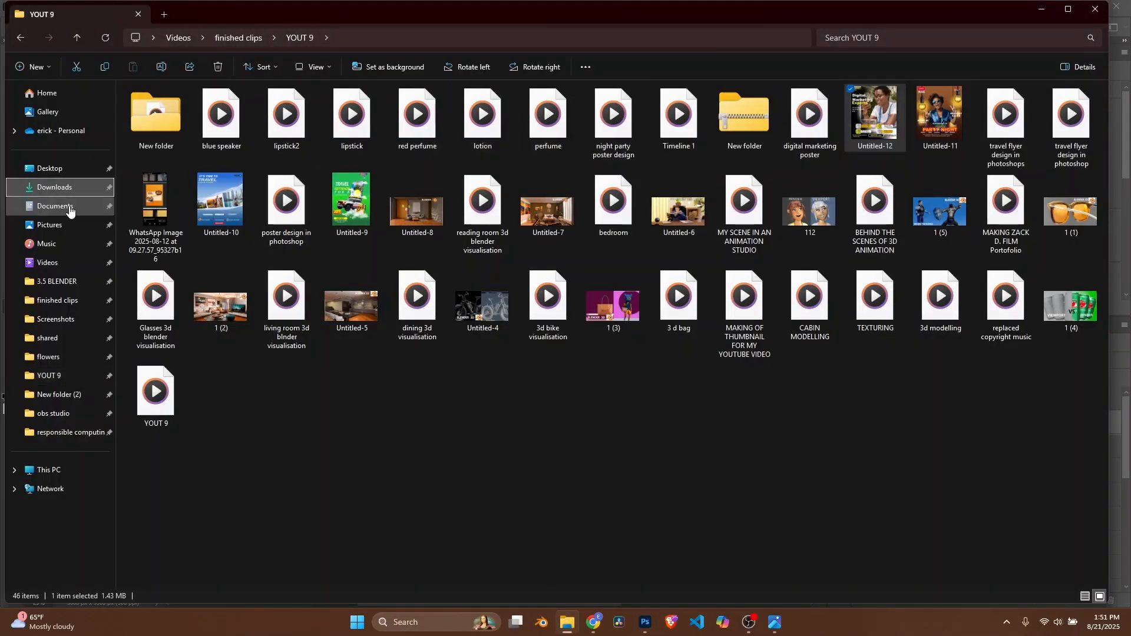
pyautogui.click(59, 209)
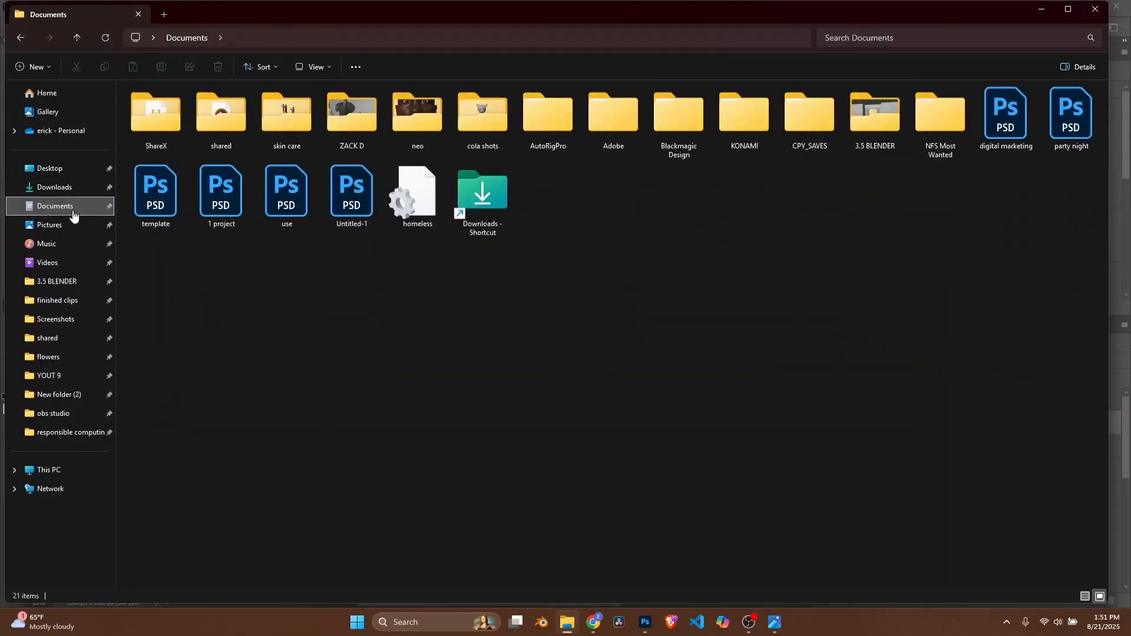
pyautogui.click(53, 186)
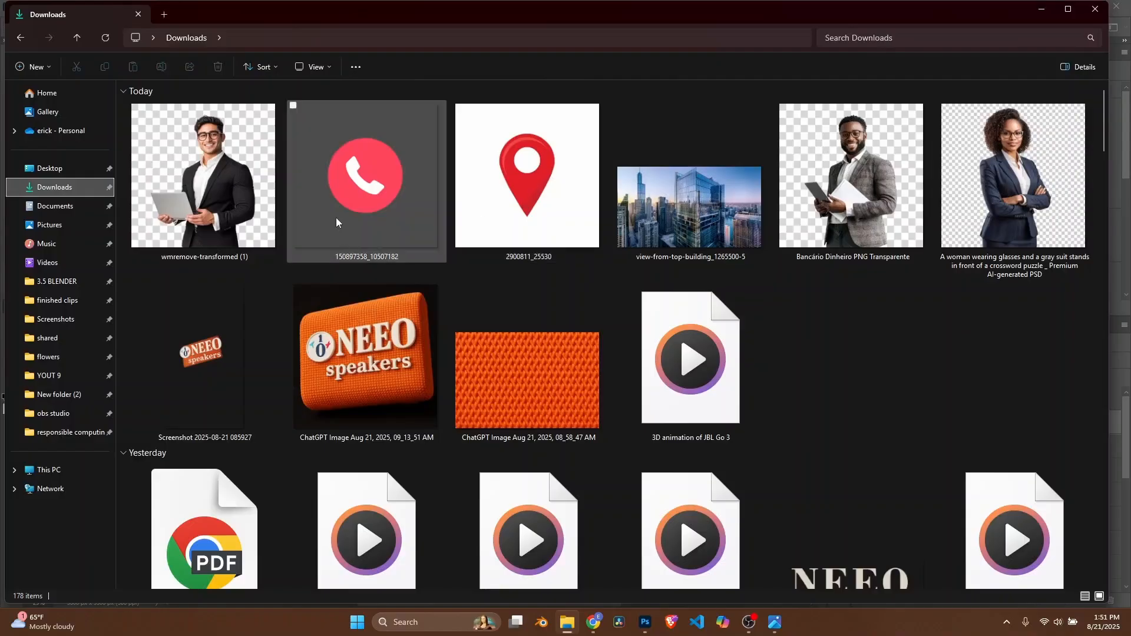
pyautogui.moveTo(344, 239); pyautogui.dragTo(422, 527)
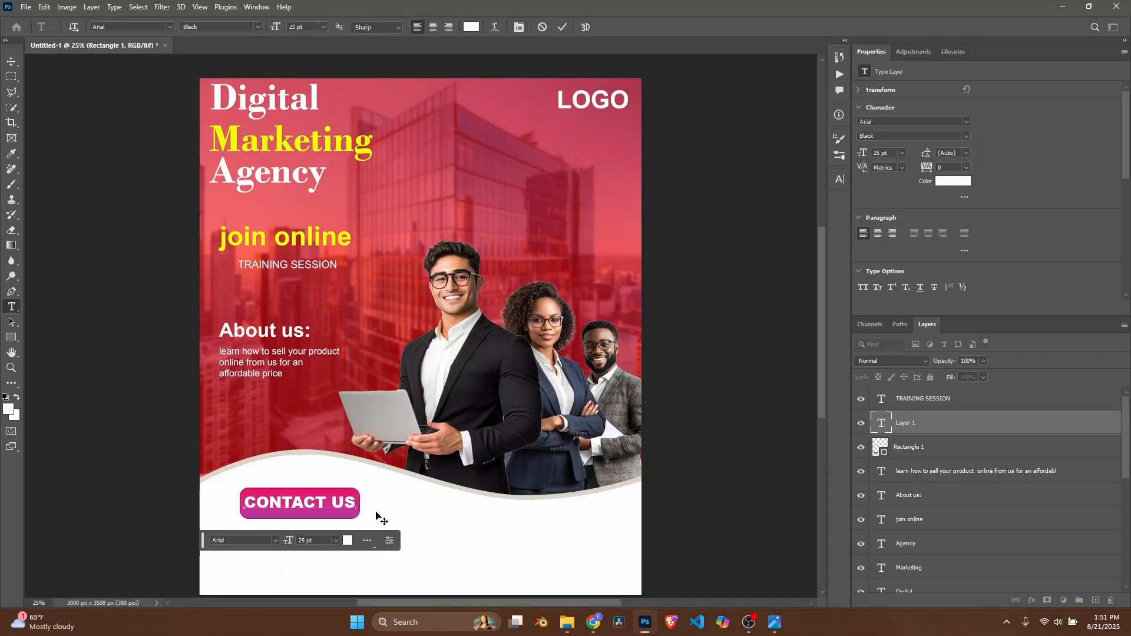
# Step: Commit the "CONTACT US" label and place the phone icon from Downloads below the button, scaled to 22.80%
pyautogui.click(11, 61)
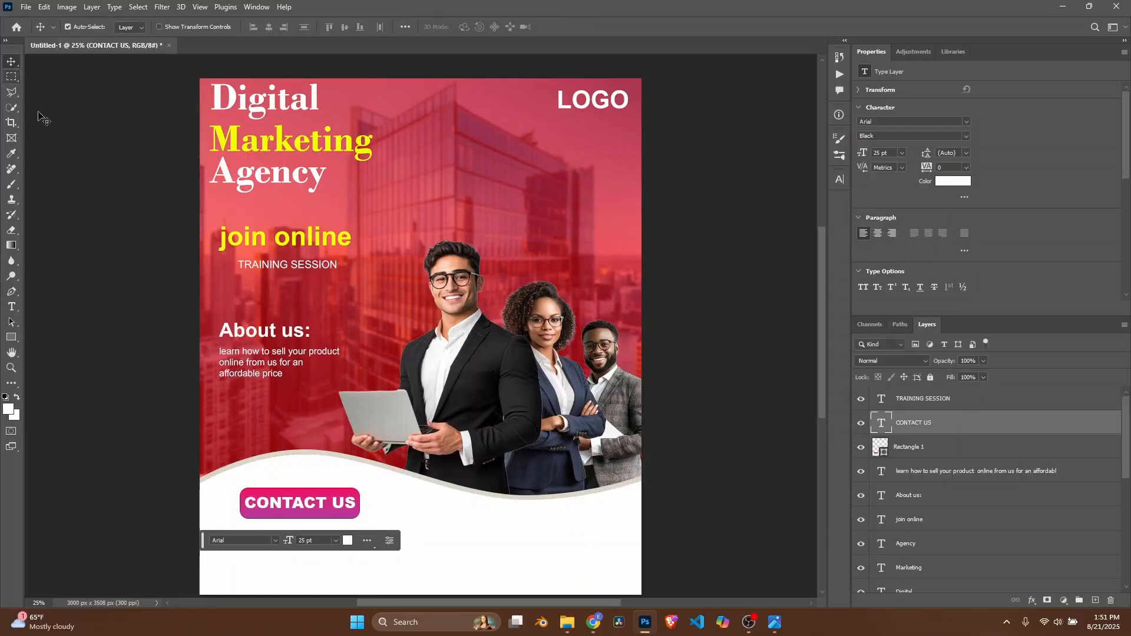
pyautogui.click(567, 622)
pyautogui.moveTo(354, 177); pyautogui.dragTo(306, 583)
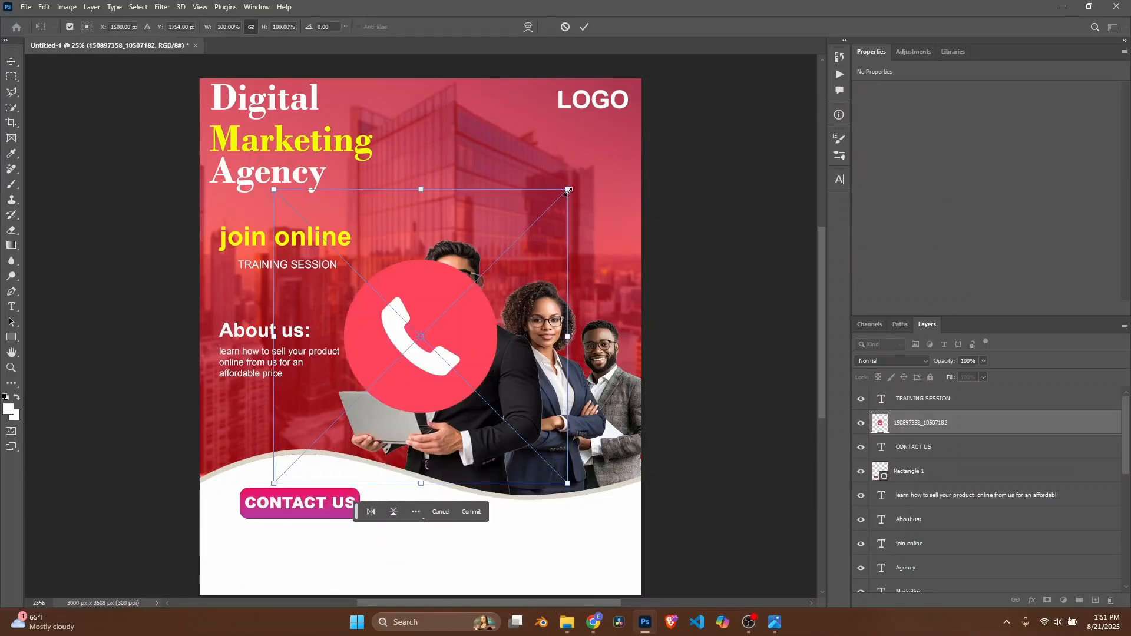
pyautogui.moveTo(567, 190); pyautogui.dragTo(287, 543)
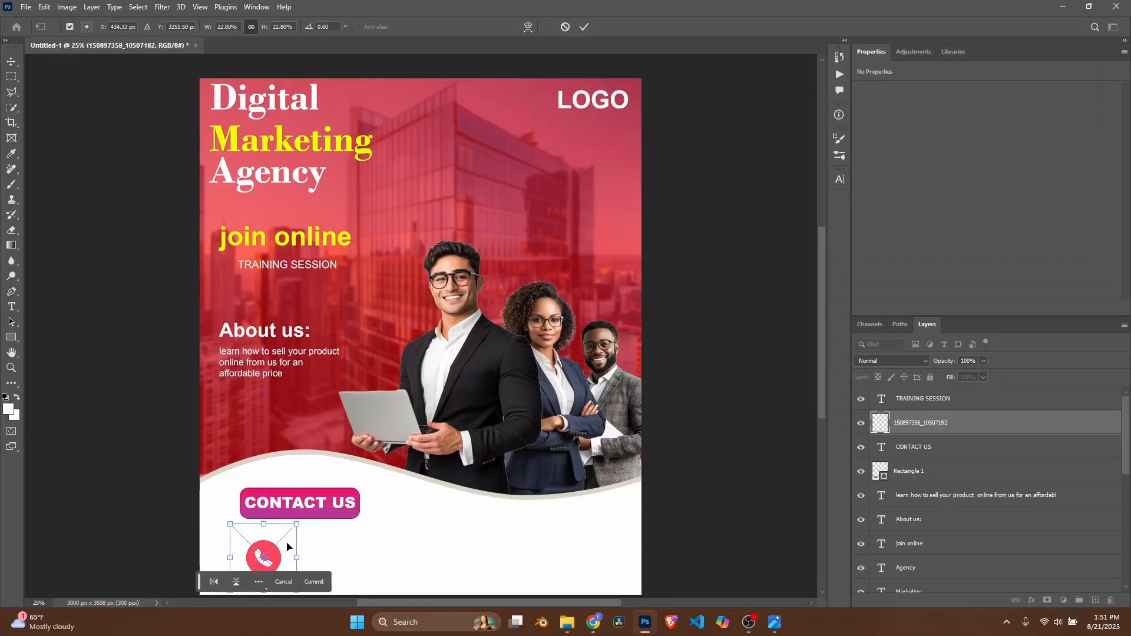
pyautogui.press('Return')
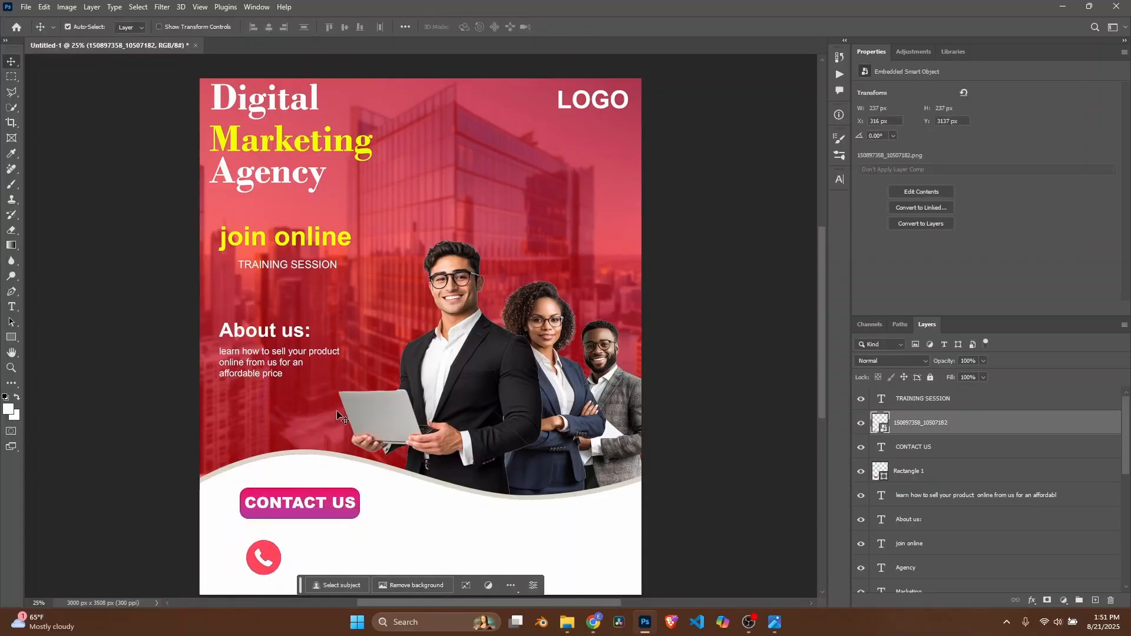
# Step: Start an empty black text layer beside the phone icon in Arial Narrow, 25 pt, clearing the placeholder text
pyautogui.scroll(-1, 342, 436)
pyautogui.scroll(-1, 343, 439)
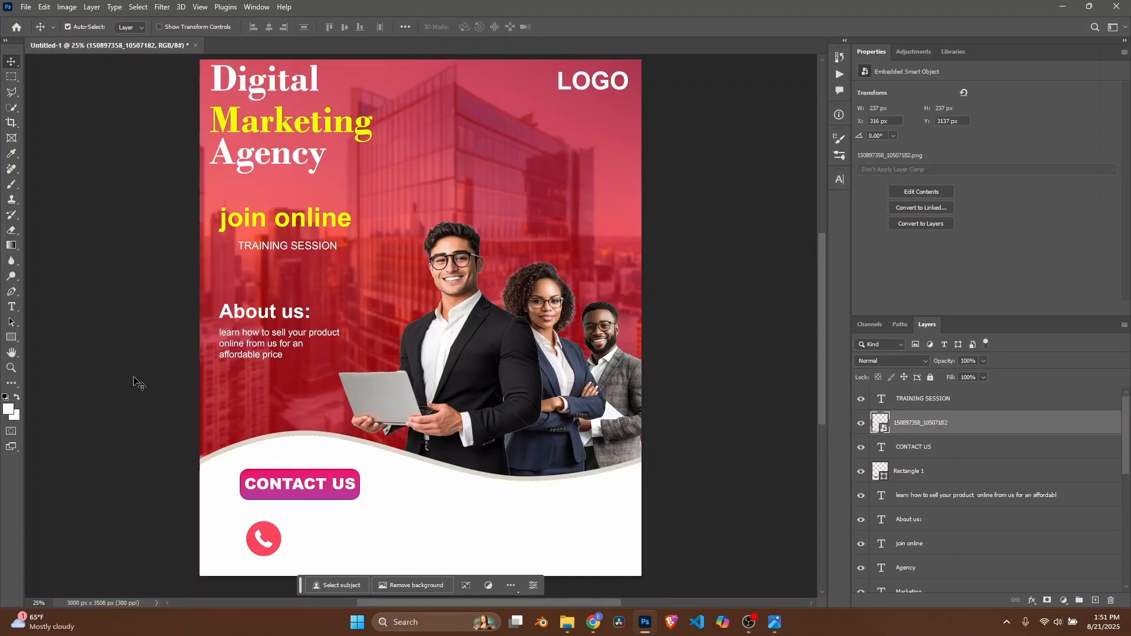
pyautogui.click(11, 306)
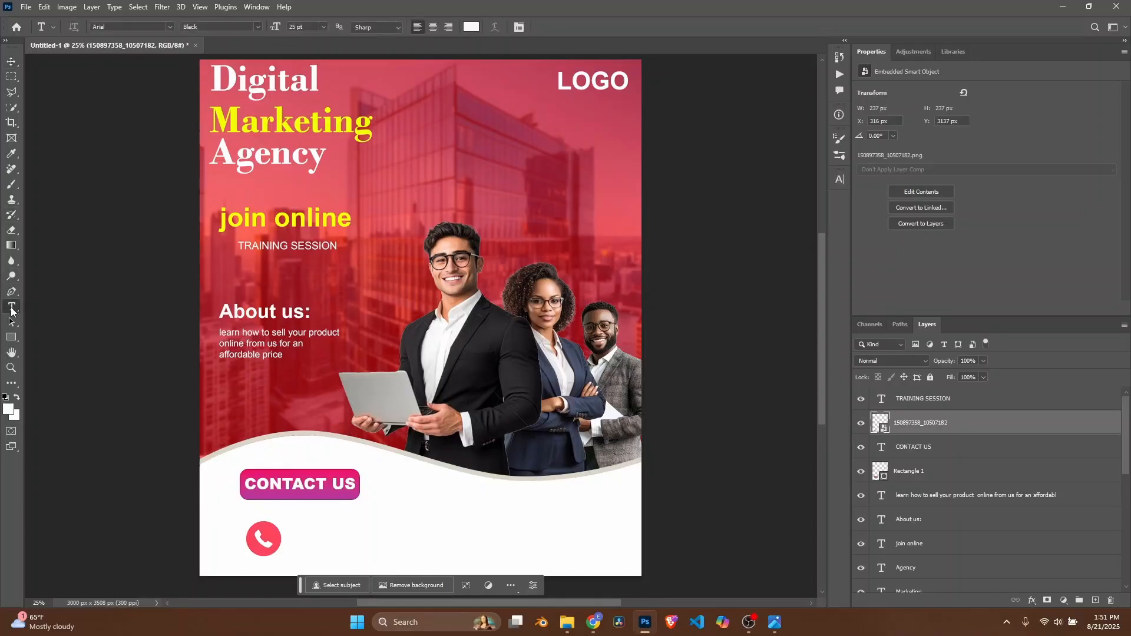
pyautogui.click(310, 528)
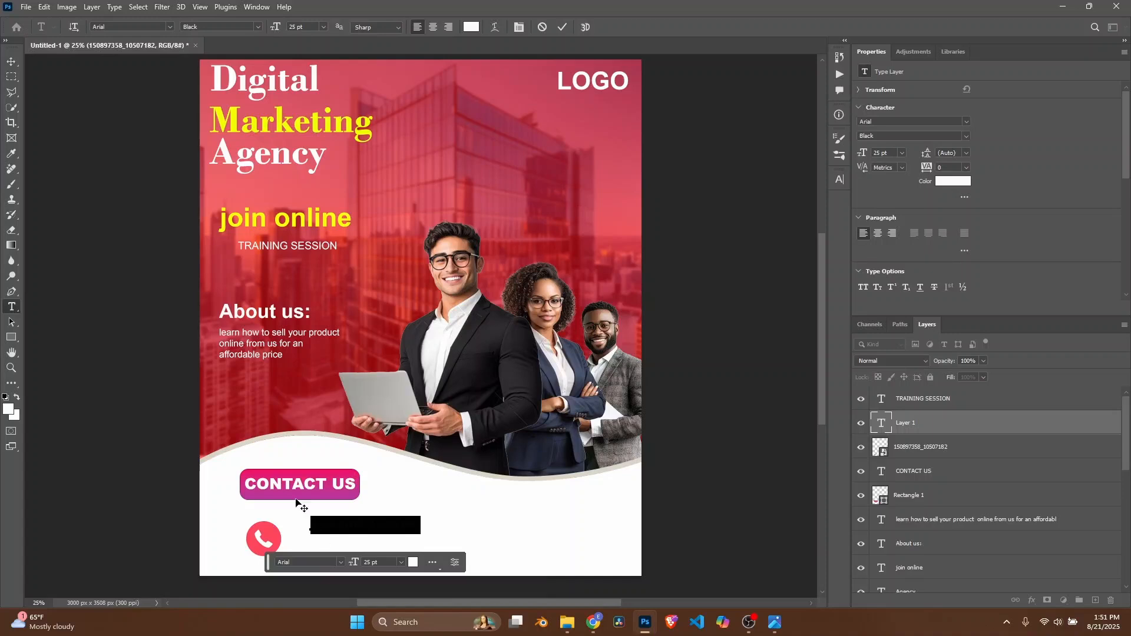
pyautogui.click(257, 27)
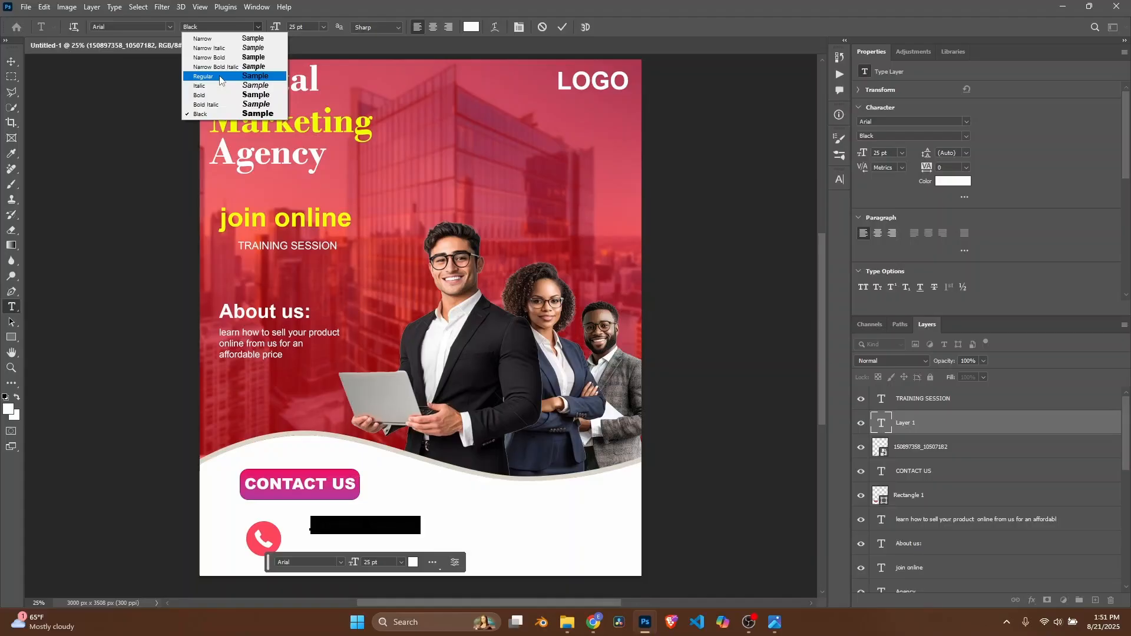
pyautogui.click(220, 39)
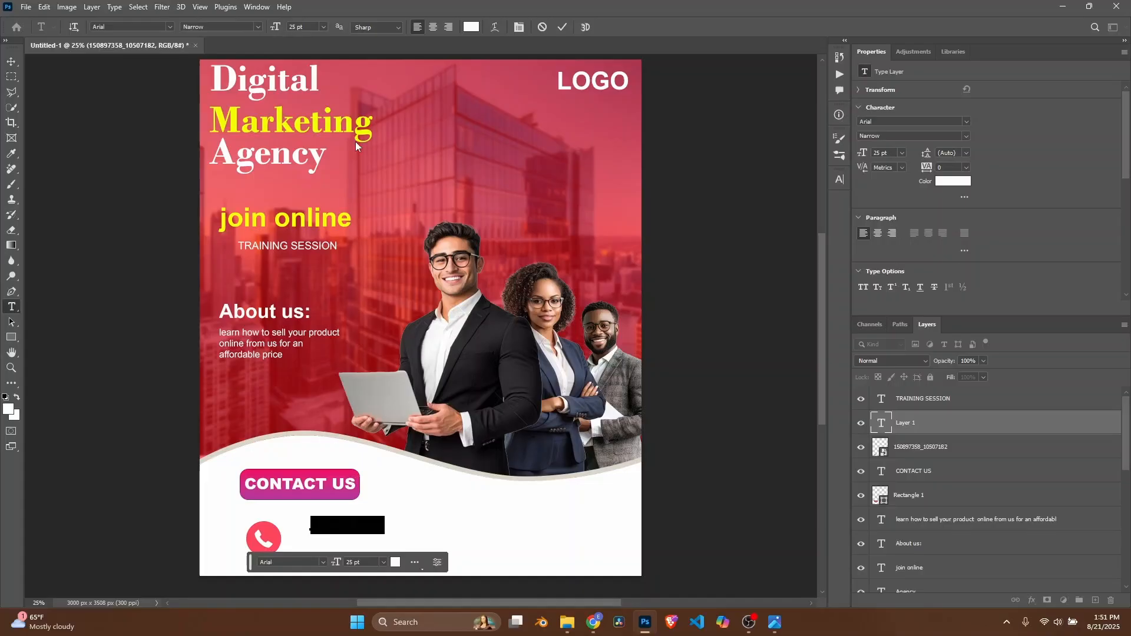
pyautogui.click(471, 27)
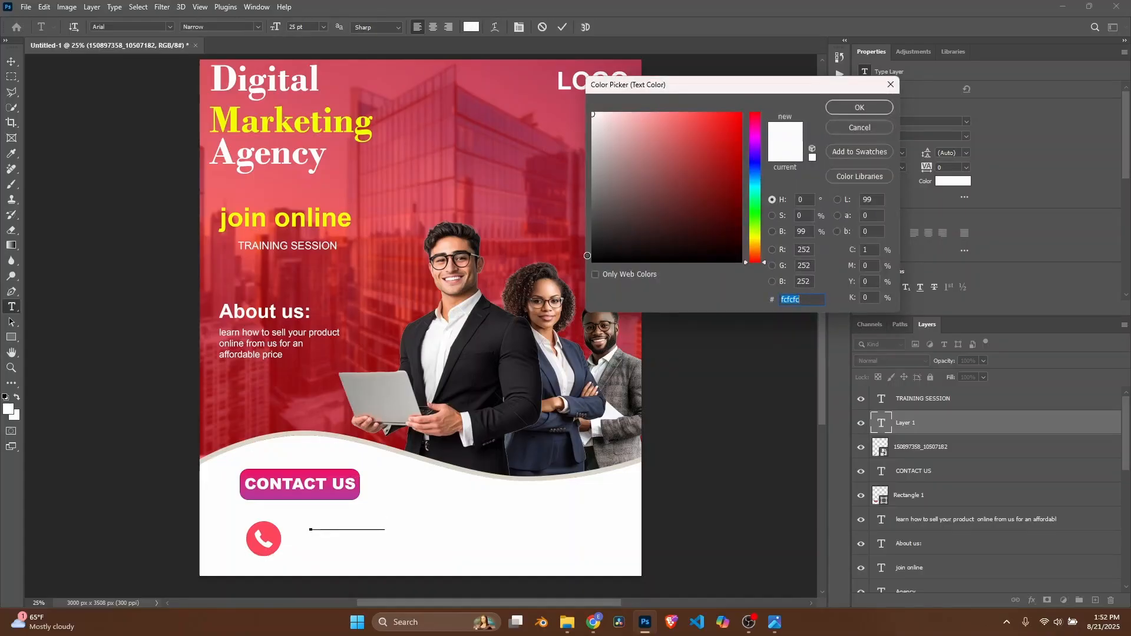
pyautogui.moveTo(589, 258); pyautogui.dragTo(576, 276)
pyautogui.click(860, 107)
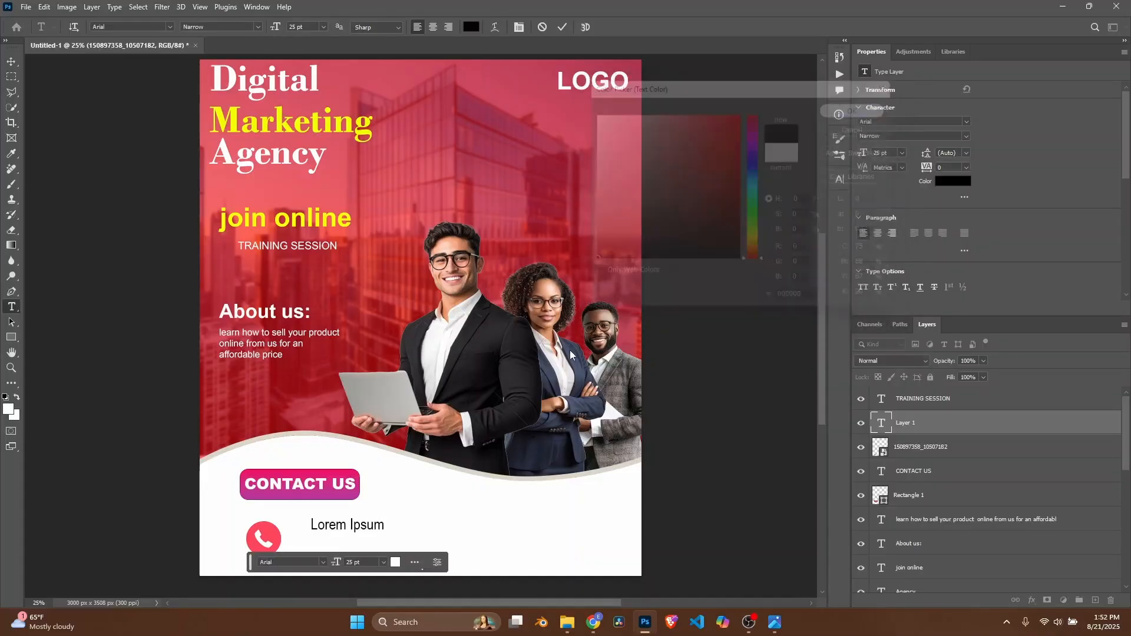
pyautogui.press('BackSpace')
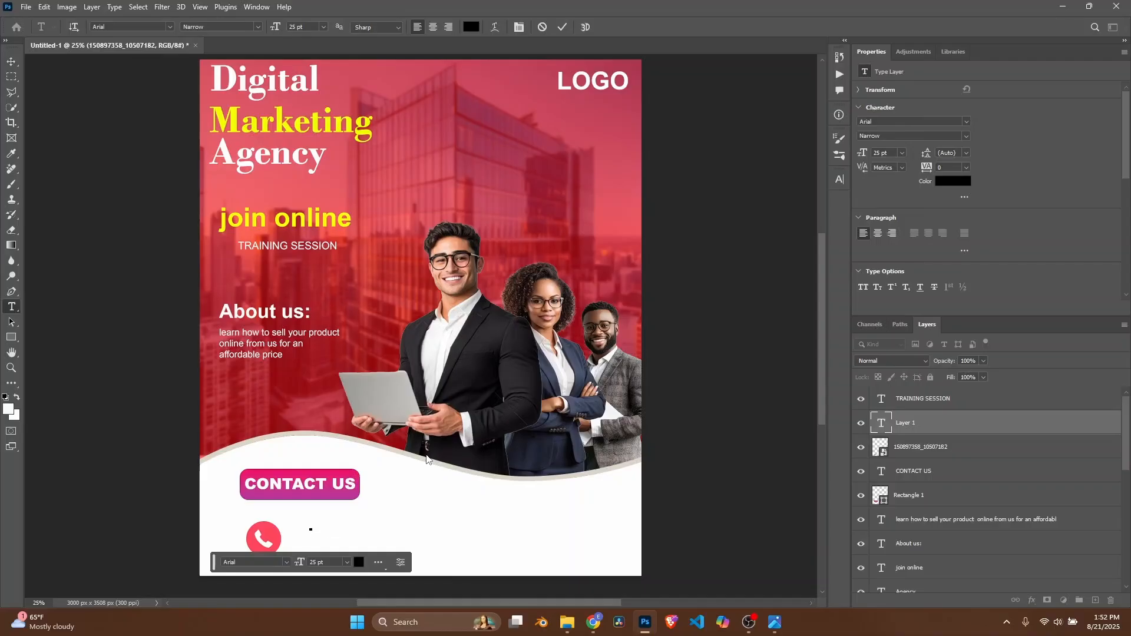
# Step: Enter "CALL for more", move the line close beside the phone icon and commit it
pyautogui.write('C')
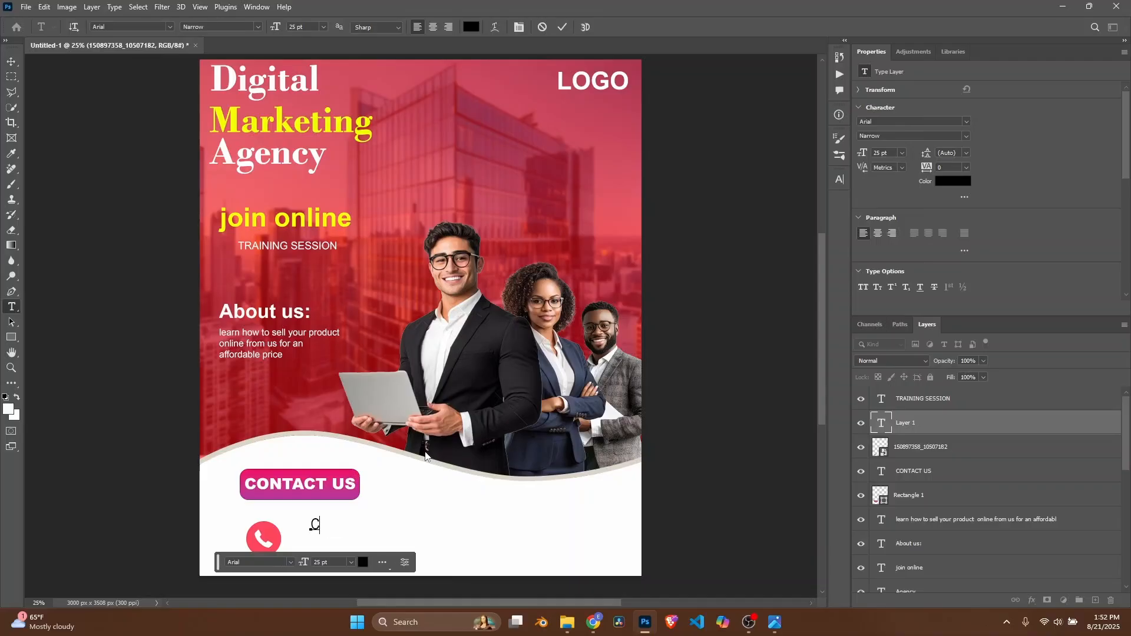
pyautogui.write('A')
pyautogui.write('m re')
pyautogui.click(340, 527)
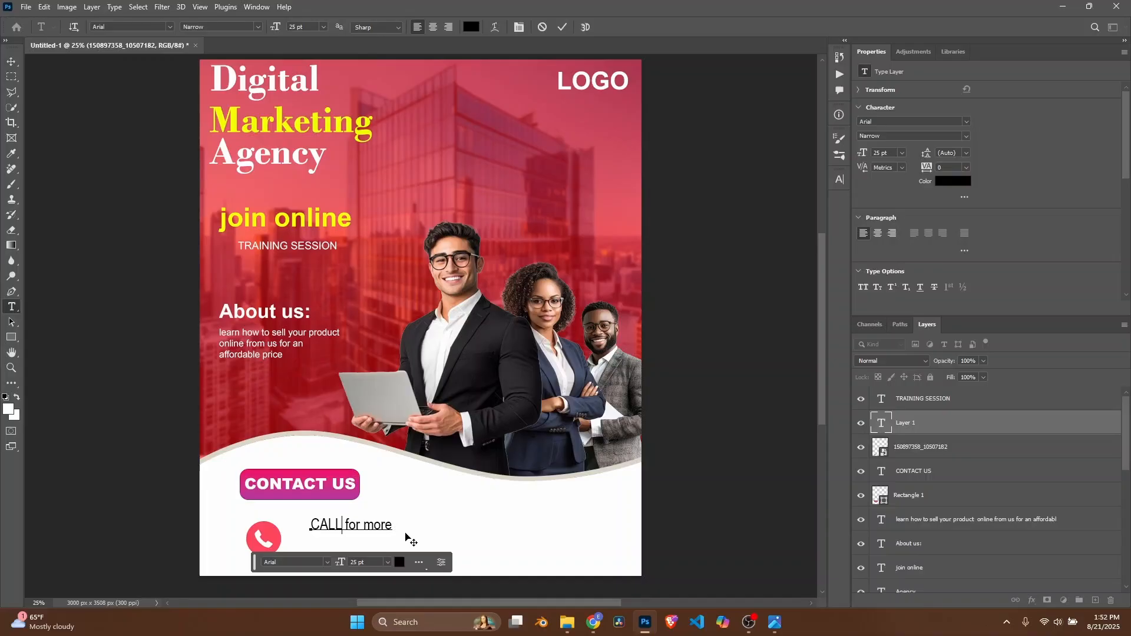
pyautogui.moveTo(409, 537); pyautogui.dragTo(387, 542)
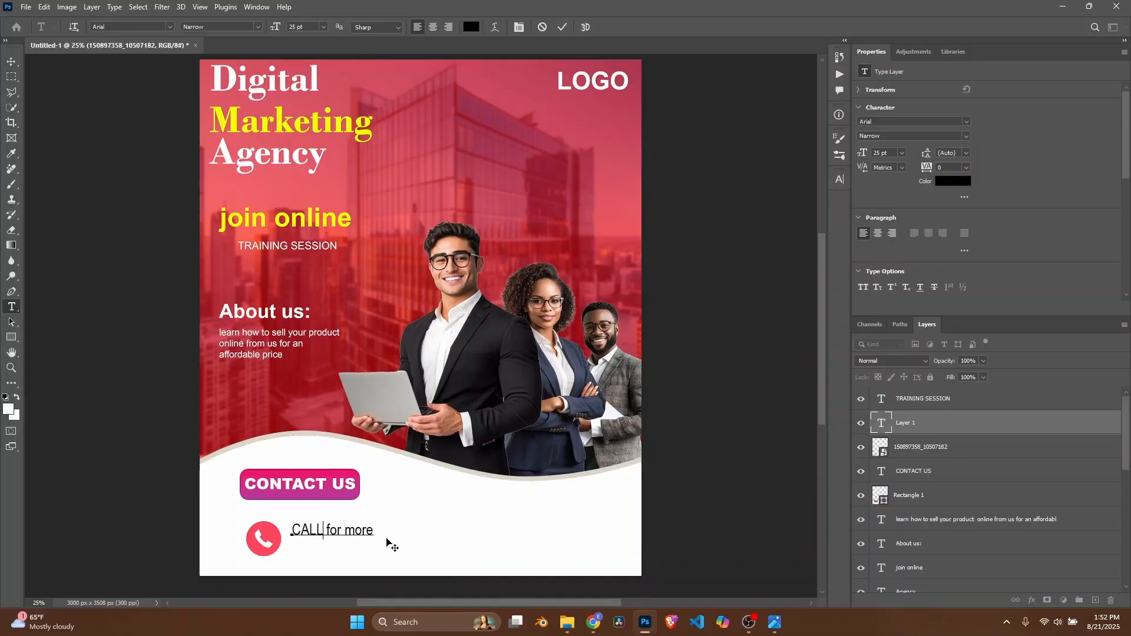
pyautogui.click(11, 61)
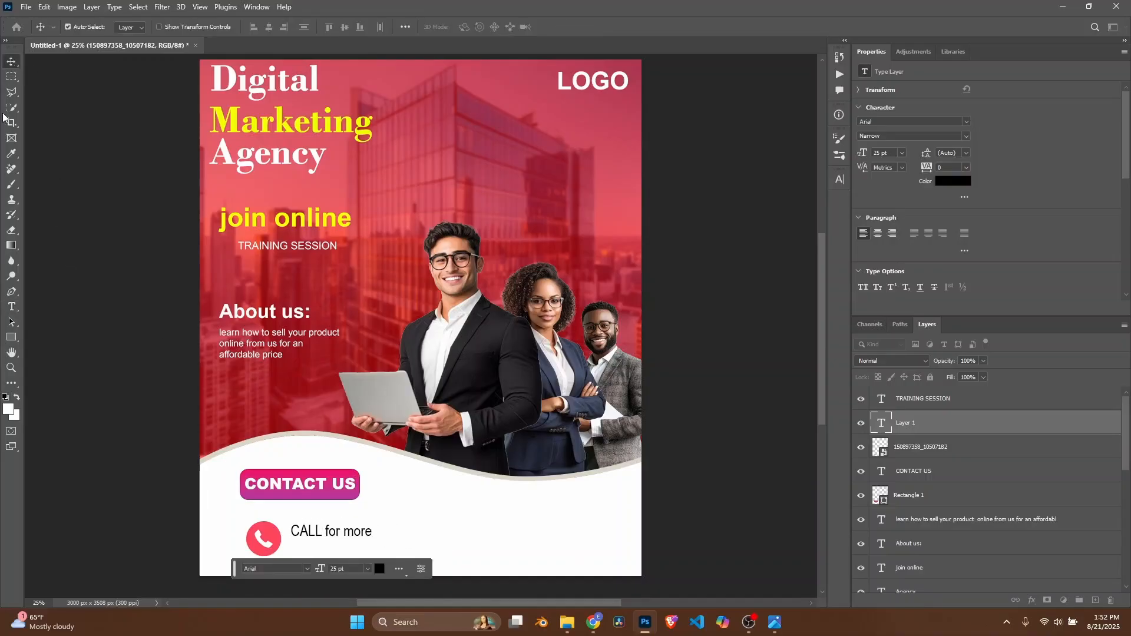
pyautogui.click(11, 306)
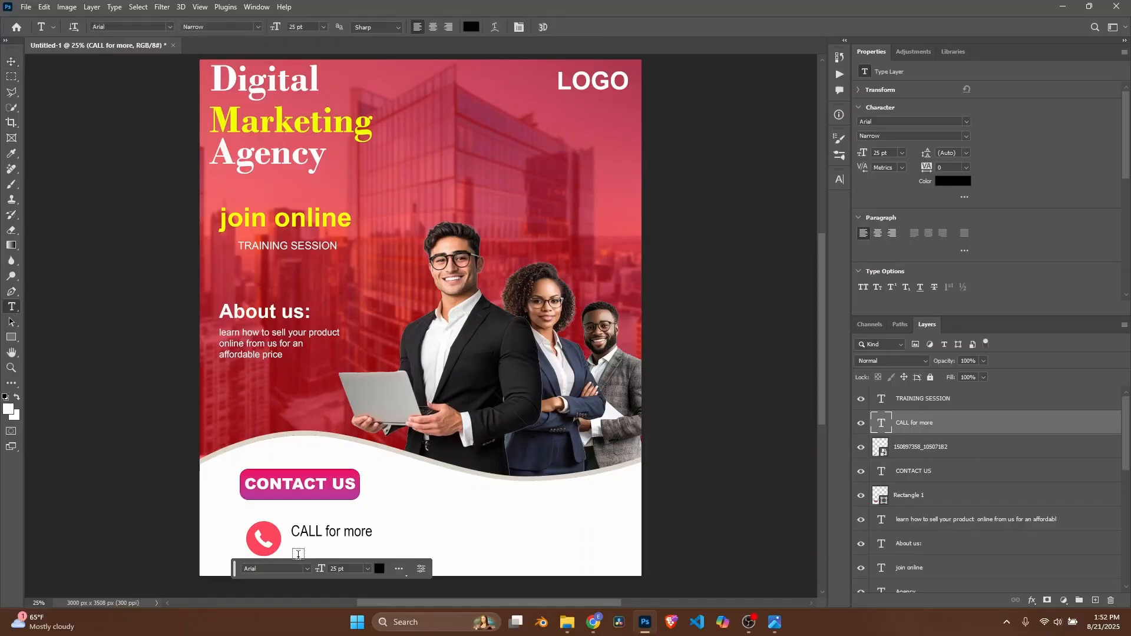
pyautogui.scroll(-1, 298, 548)
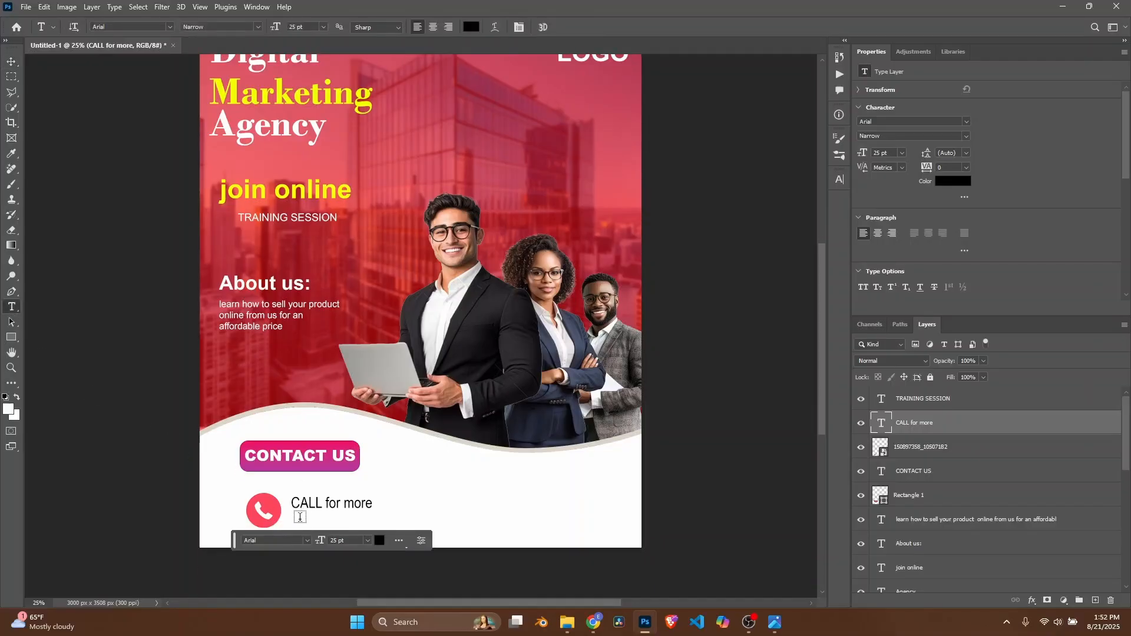
pyautogui.click(300, 516)
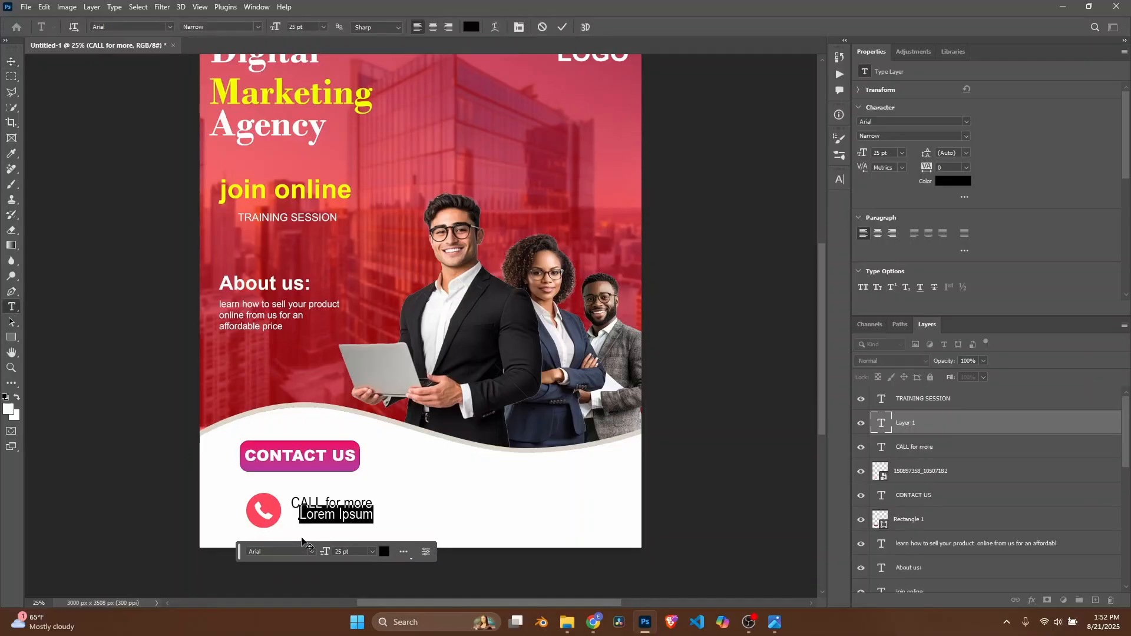
pyautogui.click(257, 27)
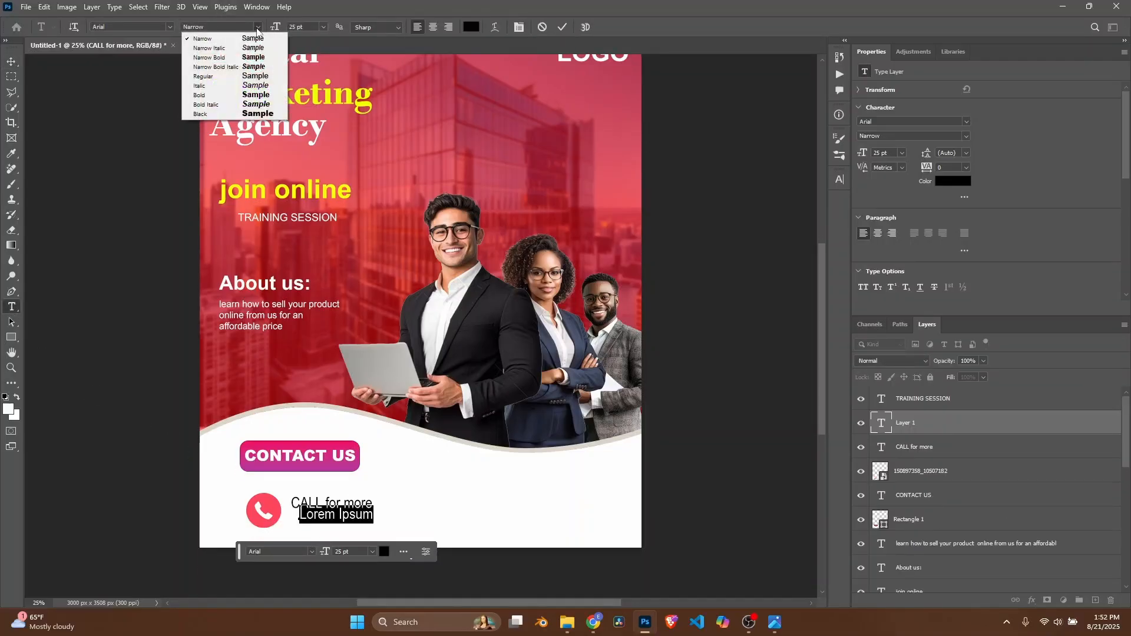
pyautogui.click(236, 96)
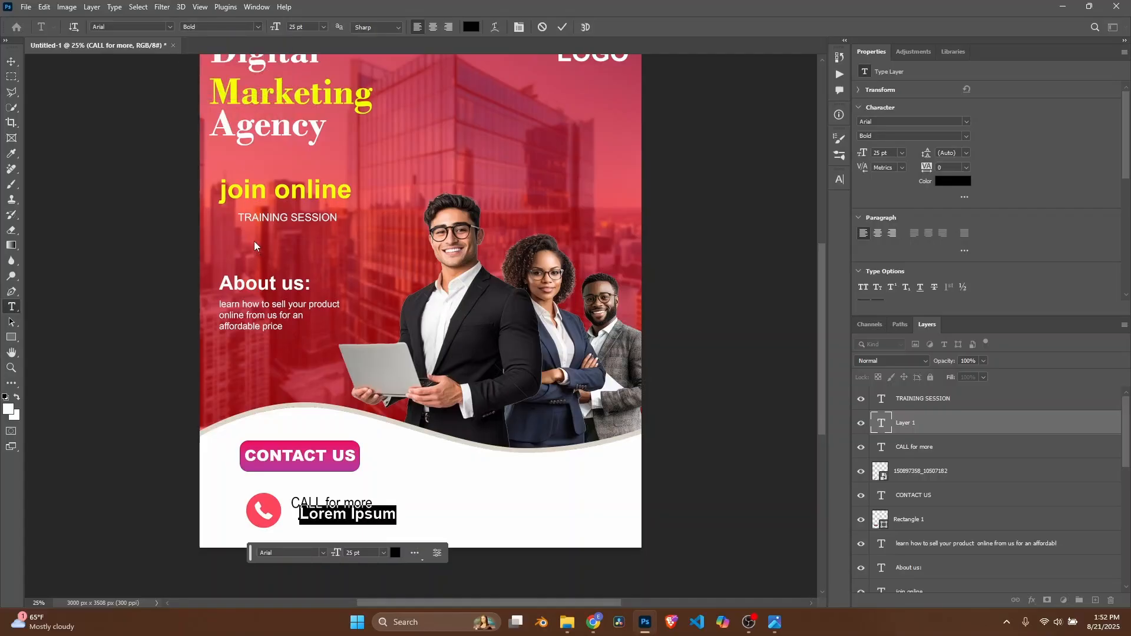
pyautogui.press('BackSpace')
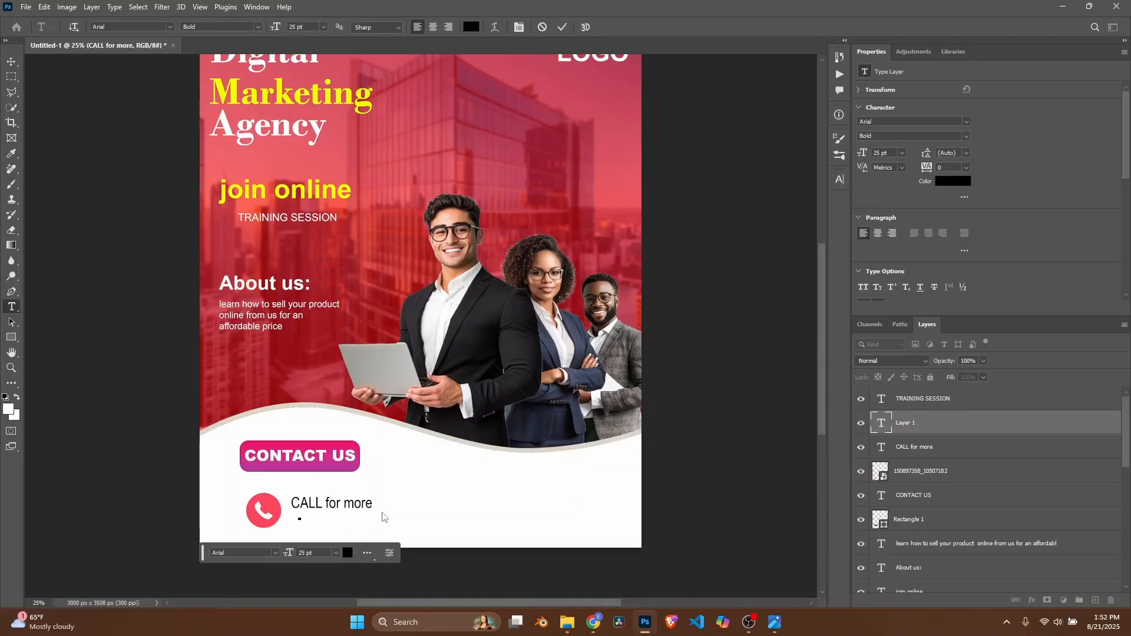
pyautogui.press('Escape')
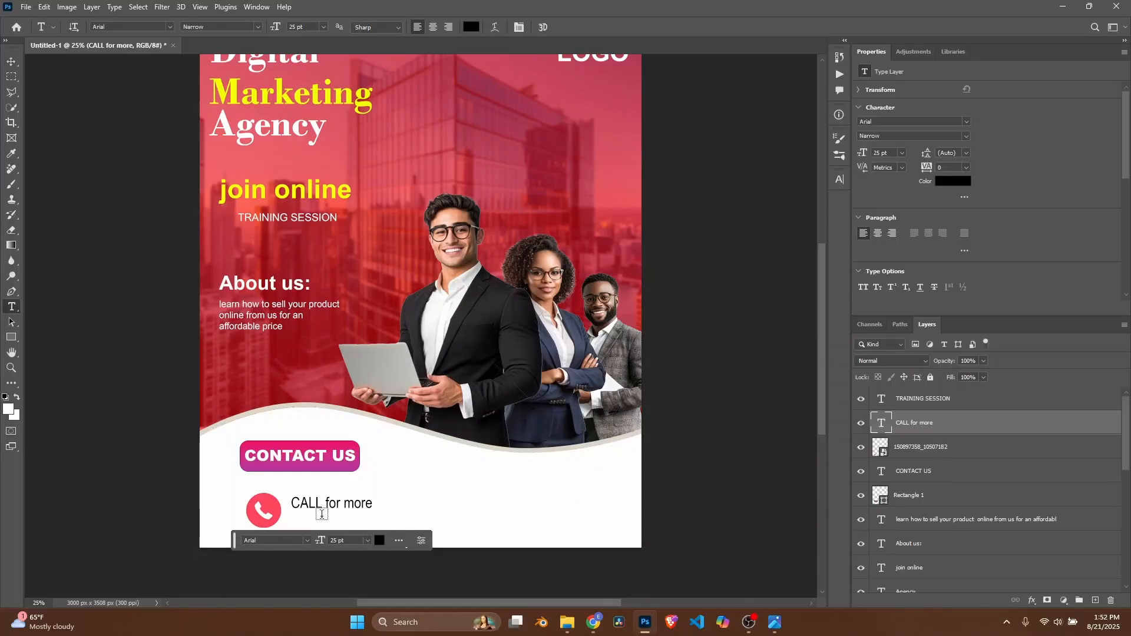
# Step: Add a text line with the phone number below "CALL for more" in black Arial Bold, 25 pt
pyautogui.click(307, 520)
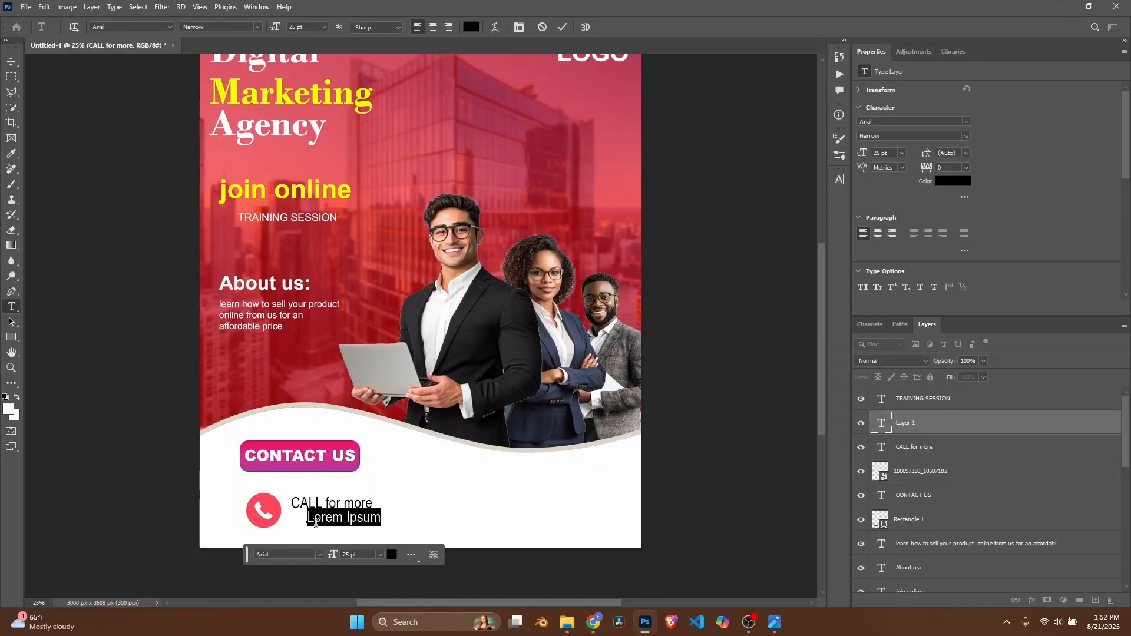
pyautogui.moveTo(397, 530); pyautogui.dragTo(373, 535)
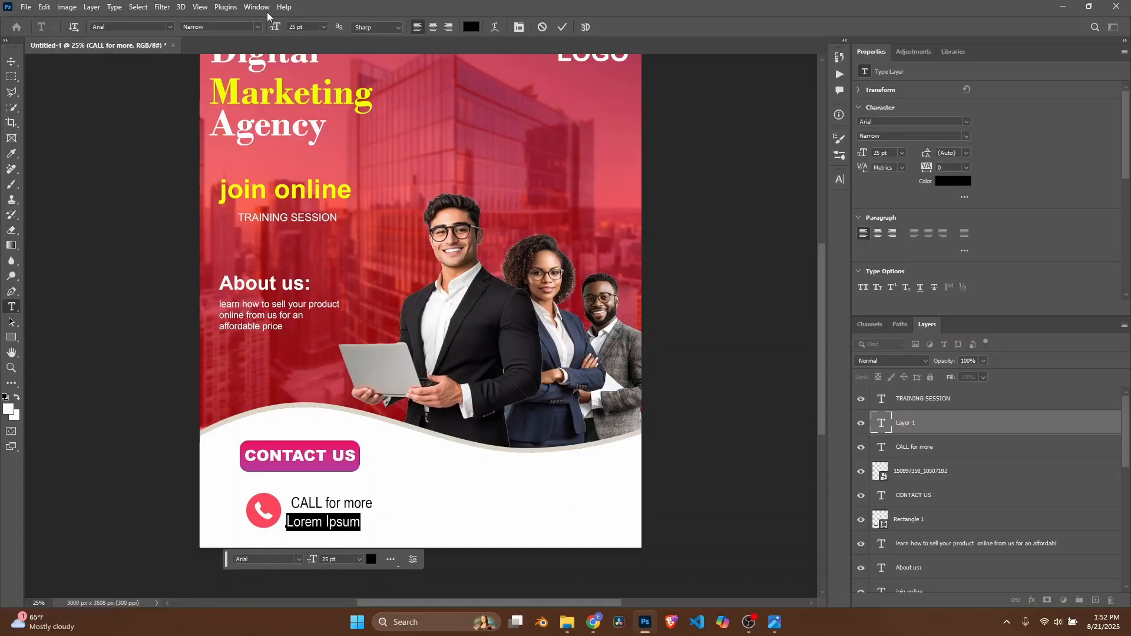
pyautogui.click(255, 26)
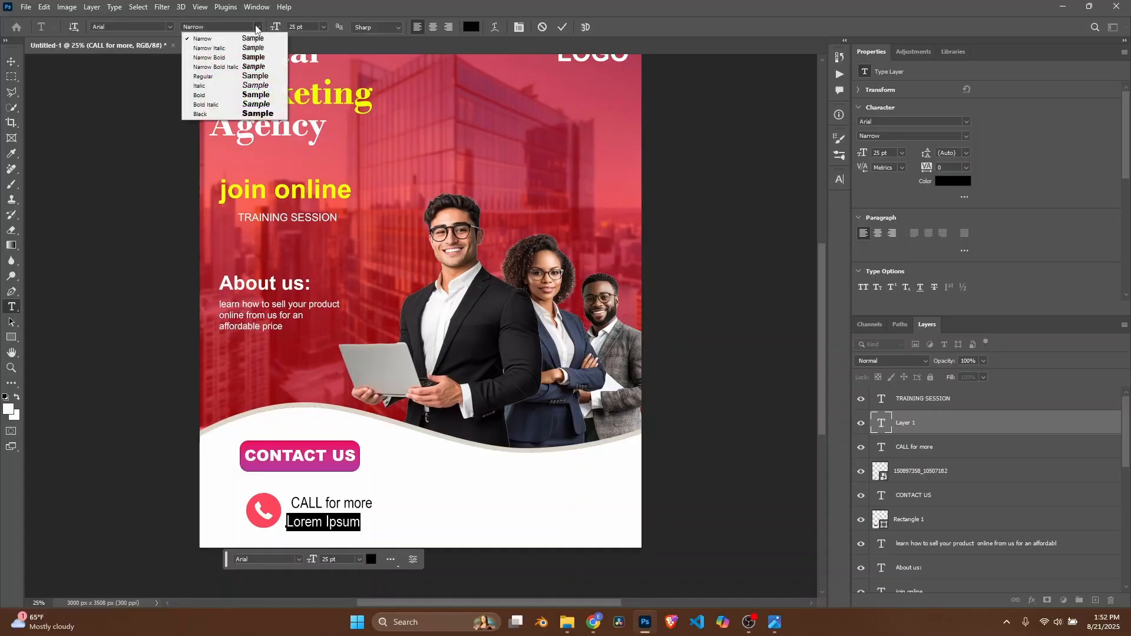
pyautogui.click(242, 96)
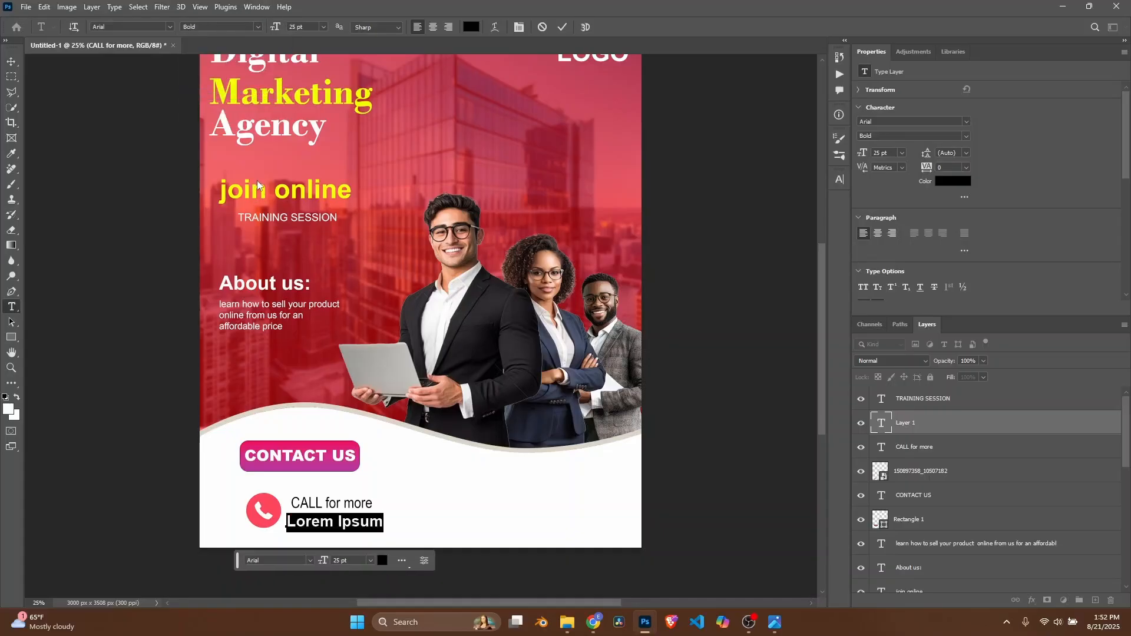
pyautogui.write('001')
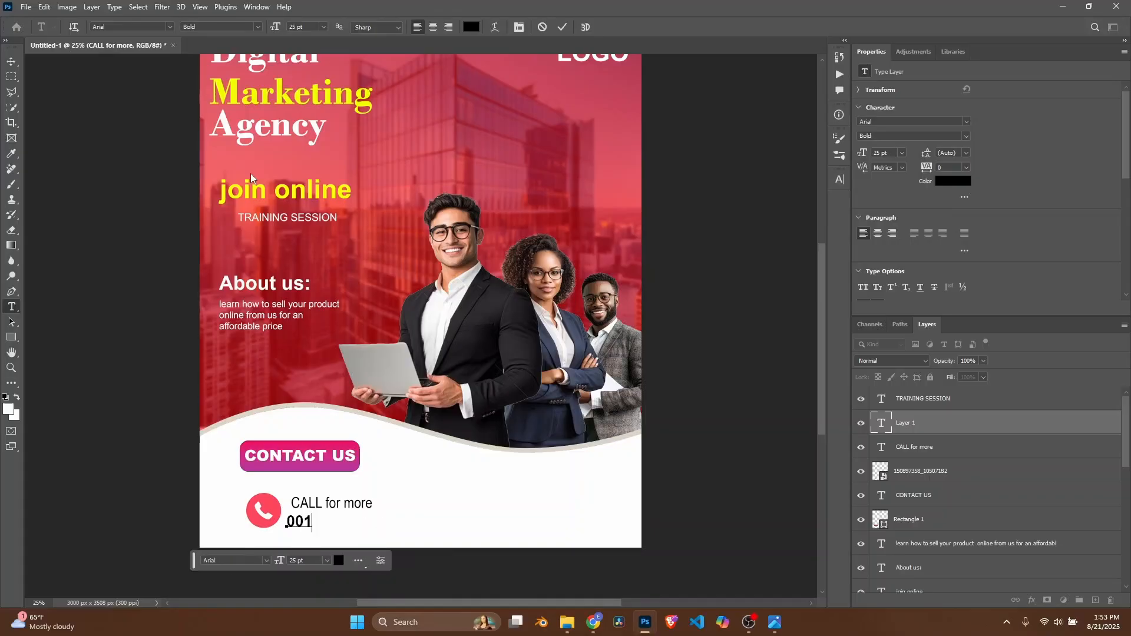
pyautogui.press('BackSpace')
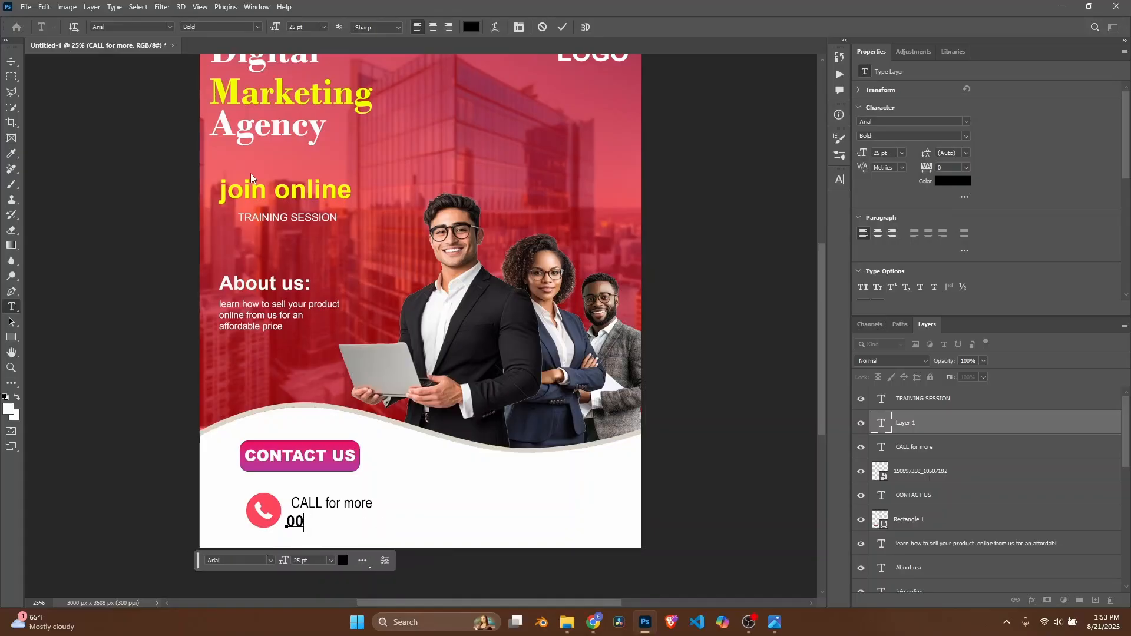
pyautogui.write('01-2')
pyautogui.write('345-6789')
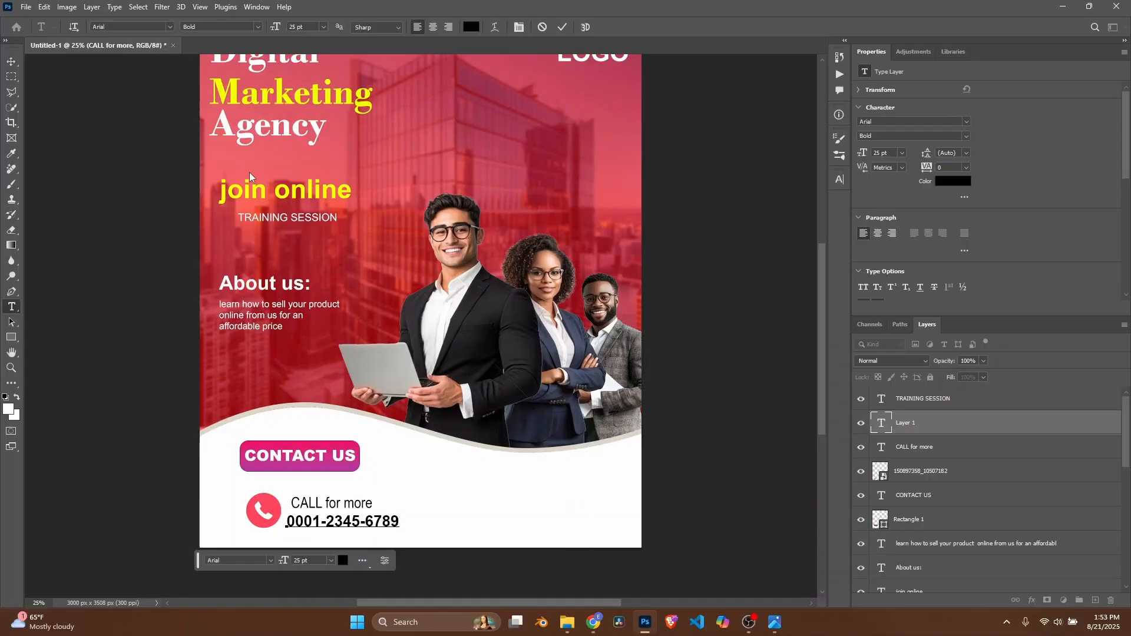
# Step: Move the phone number line closer to the phone icon and commit the text
pyautogui.hotkey('shift', 'Left')
pyautogui.moveTo(376, 521); pyautogui.dragTo(284, 521)
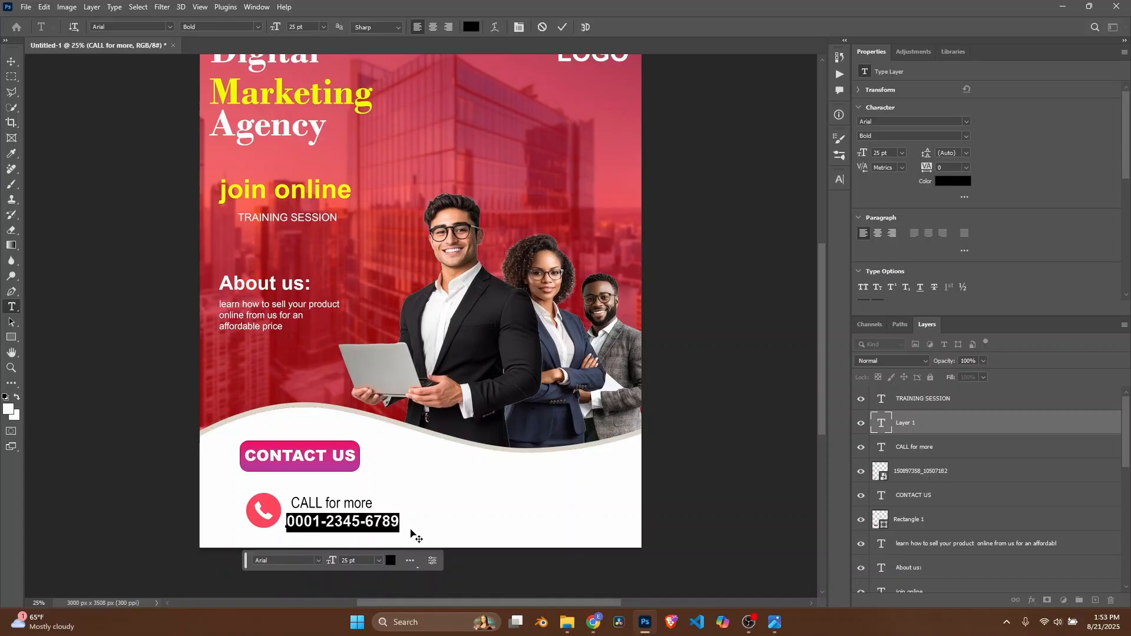
pyautogui.moveTo(411, 533)
pyautogui.mouseDown()
pyautogui.moveTo(398, 536)
pyautogui.moveTo(405, 530)
pyautogui.mouseUp()
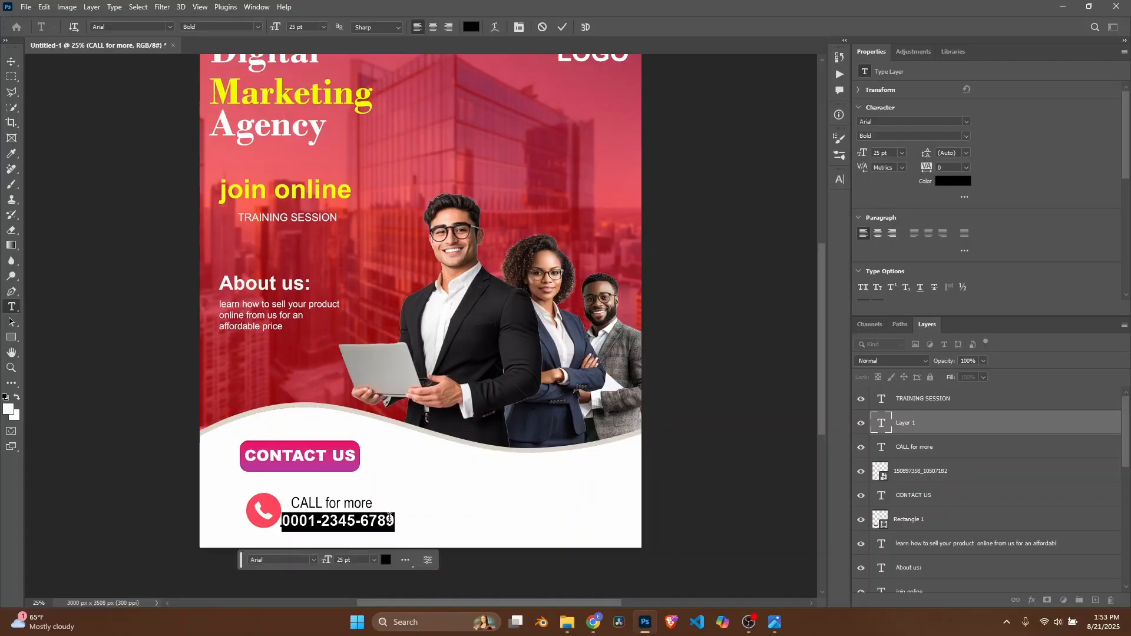
pyautogui.click(396, 521)
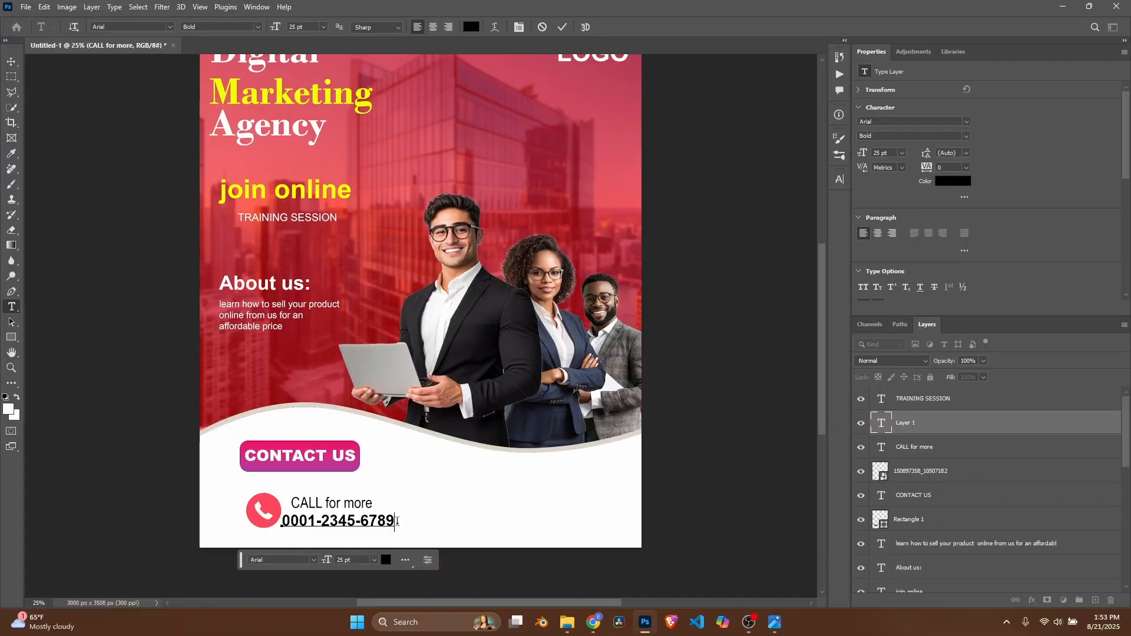
pyautogui.click(11, 62)
pyautogui.scroll(1, 128, 187)
pyautogui.scroll(1, 141, 193)
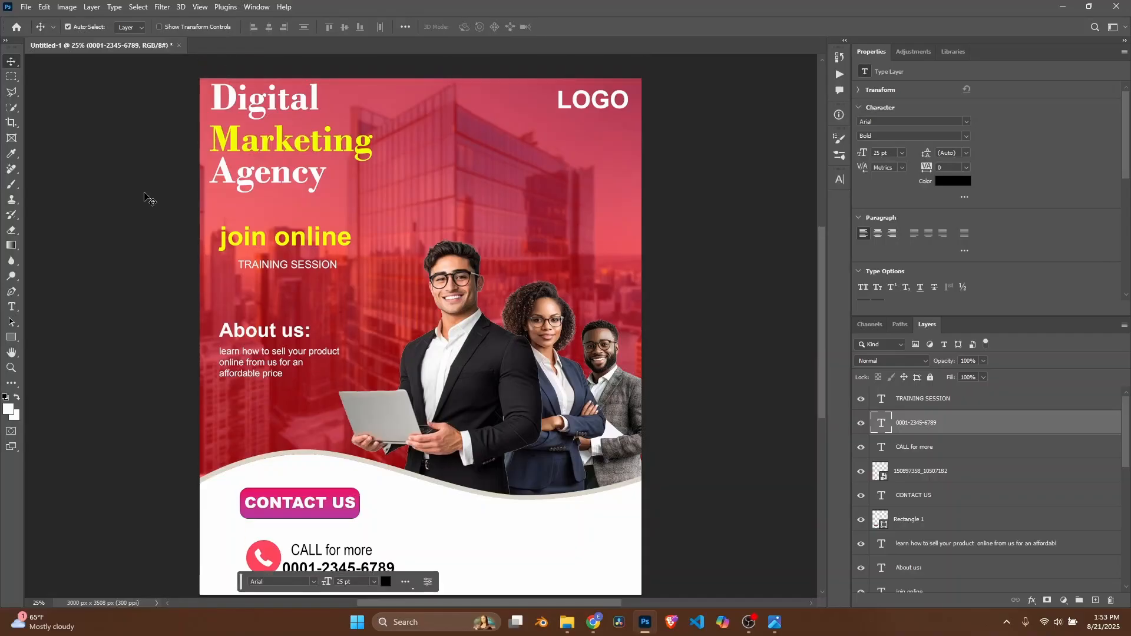
pyautogui.scroll(-1, 146, 194)
pyautogui.scroll(1, 147, 194)
pyautogui.scroll(-1, 185, 222)
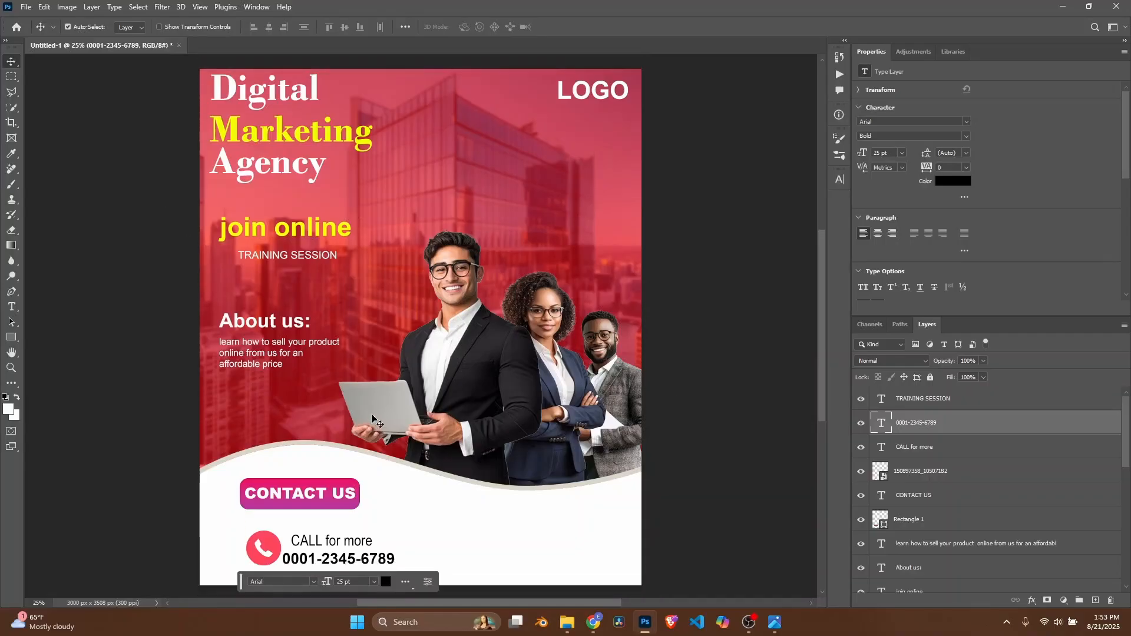
# Step: Place the location pin image 2900811_25530 from File Explorer onto the flyer and commit the placement
pyautogui.click(570, 622)
pyautogui.moveTo(527, 177); pyautogui.dragTo(502, 494)
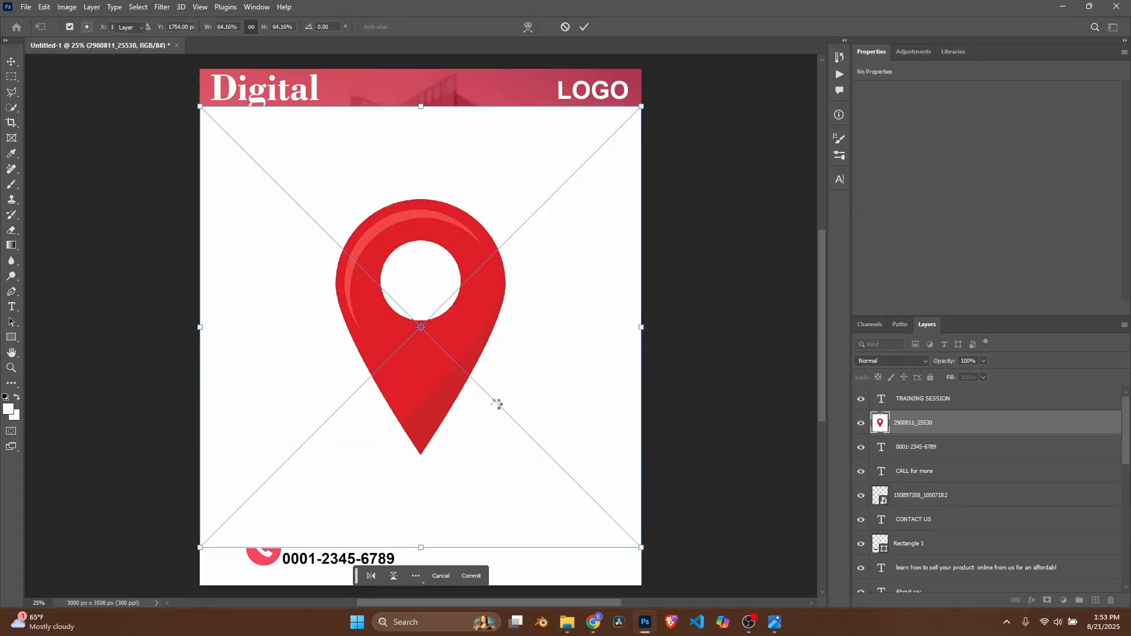
pyautogui.press('Return')
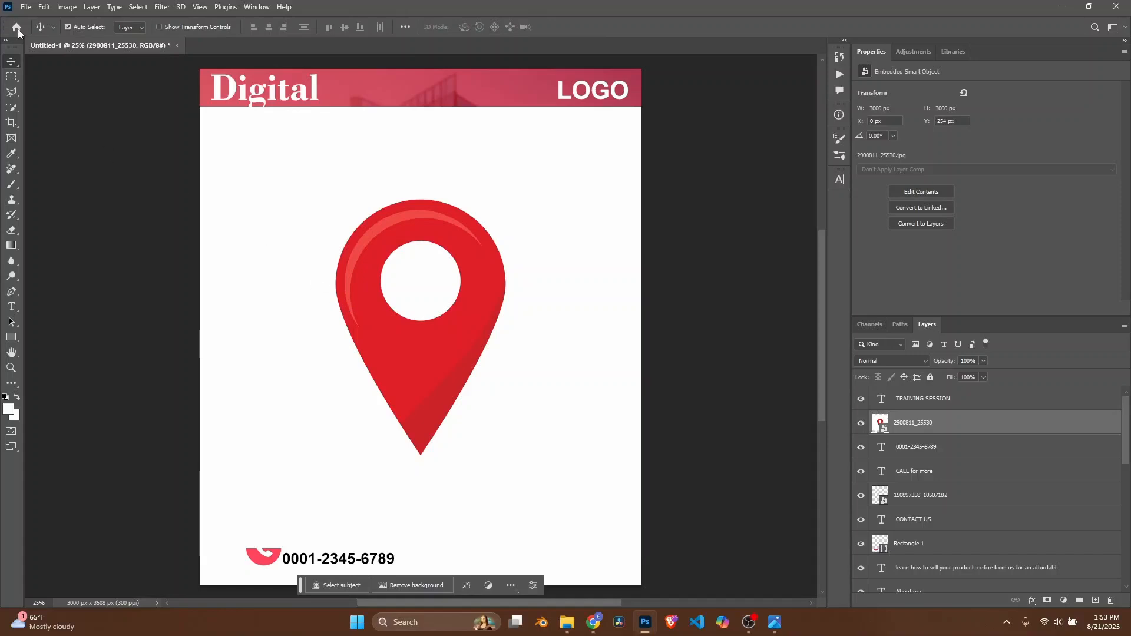
# Step: Select the red location pin with the Quick Selection tool and mask out its white background
pyautogui.click(7, 108)
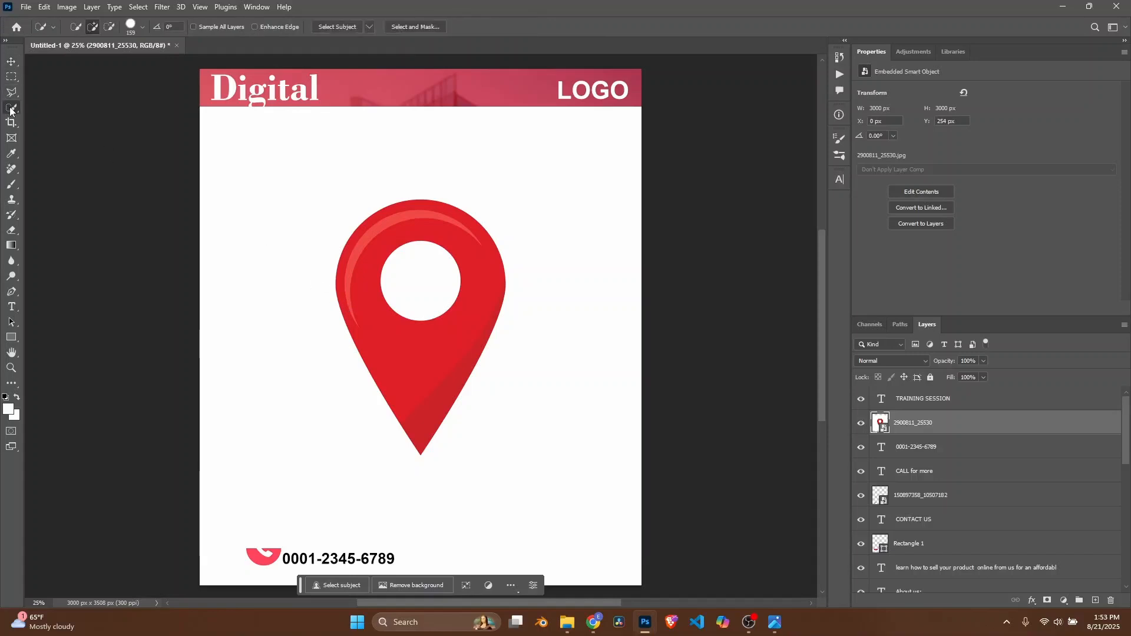
pyautogui.click(418, 229)
pyautogui.moveTo(417, 229); pyautogui.dragTo(452, 247)
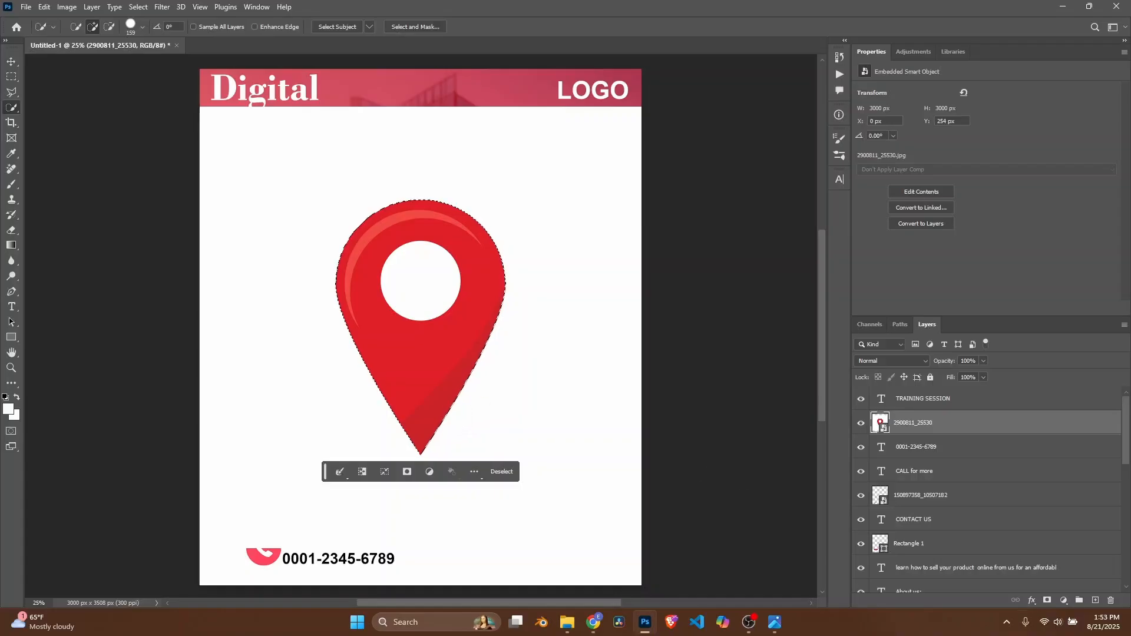
pyautogui.click(1048, 599)
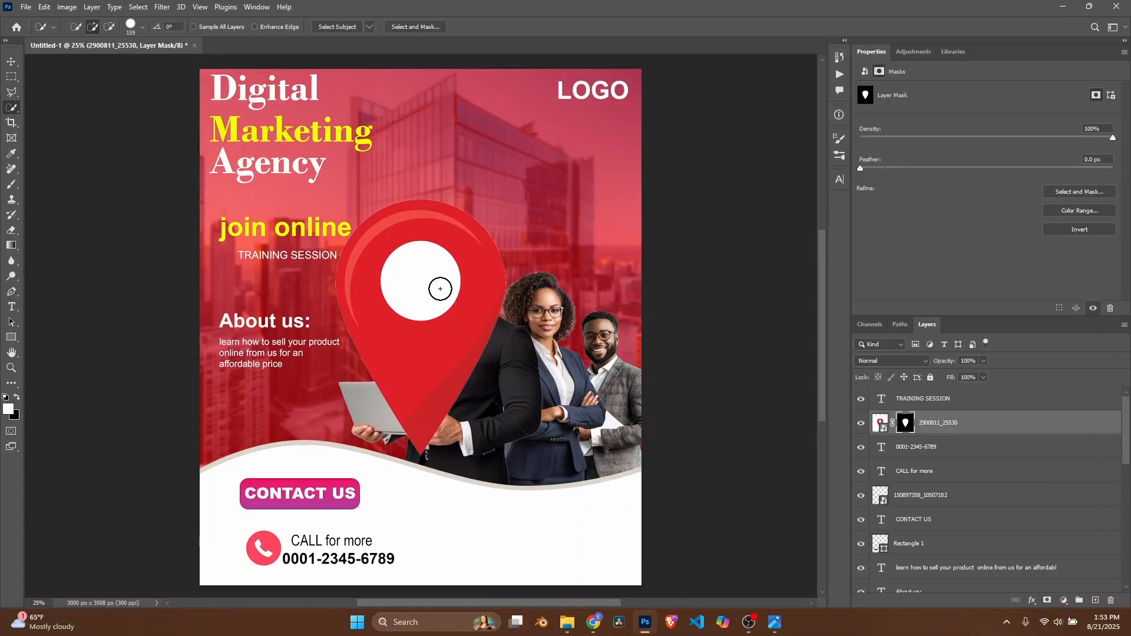
# Step: Scale the masked location pin to 18.92% and place it just right of the phone number
pyautogui.click(879, 424)
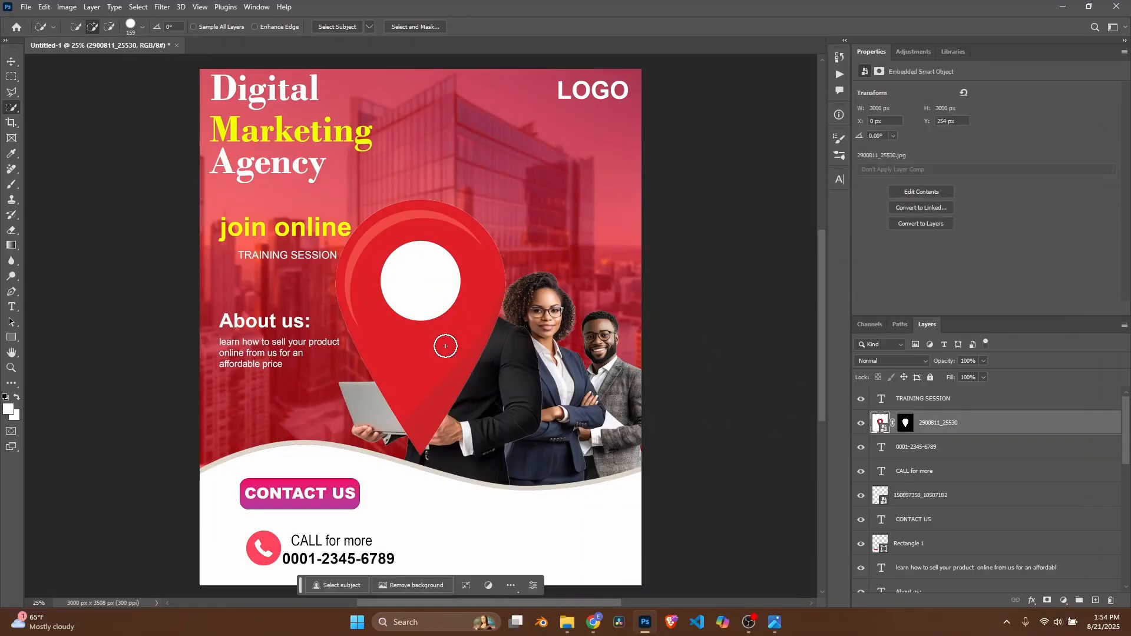
pyautogui.hotkey('ctrl', 't')
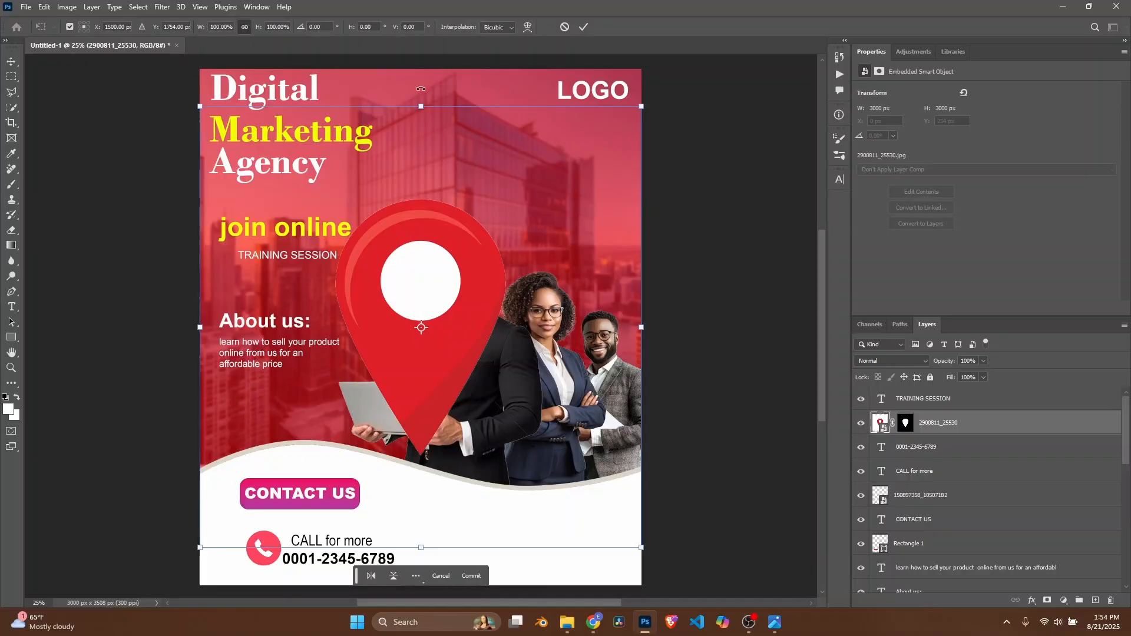
pyautogui.moveTo(420, 106); pyautogui.dragTo(273, 543)
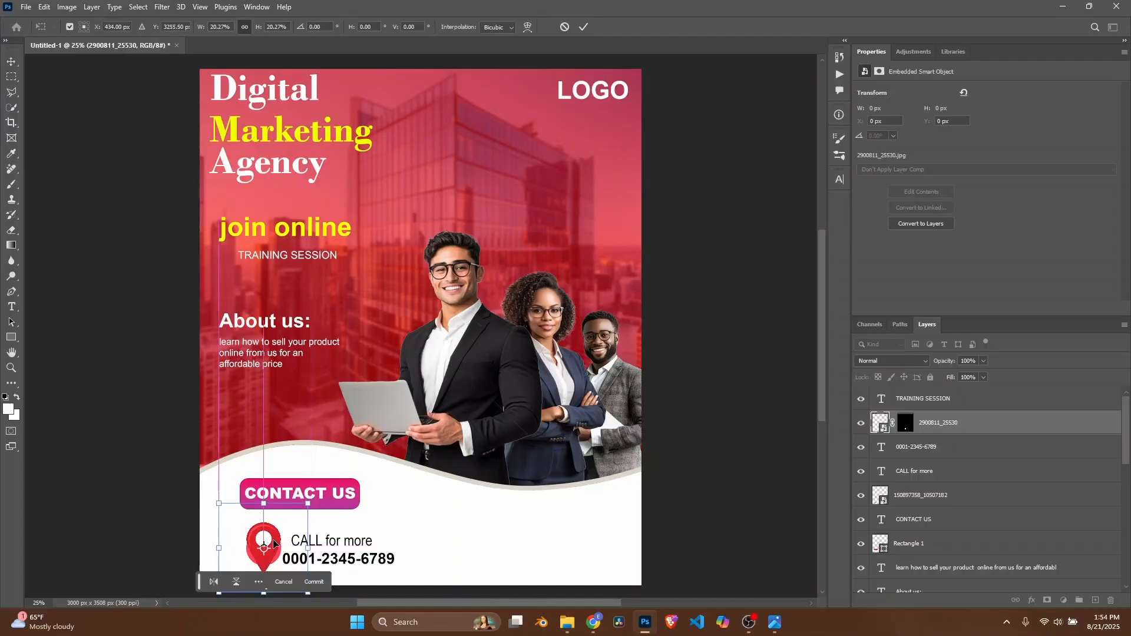
pyautogui.moveTo(263, 503); pyautogui.dragTo(449, 535)
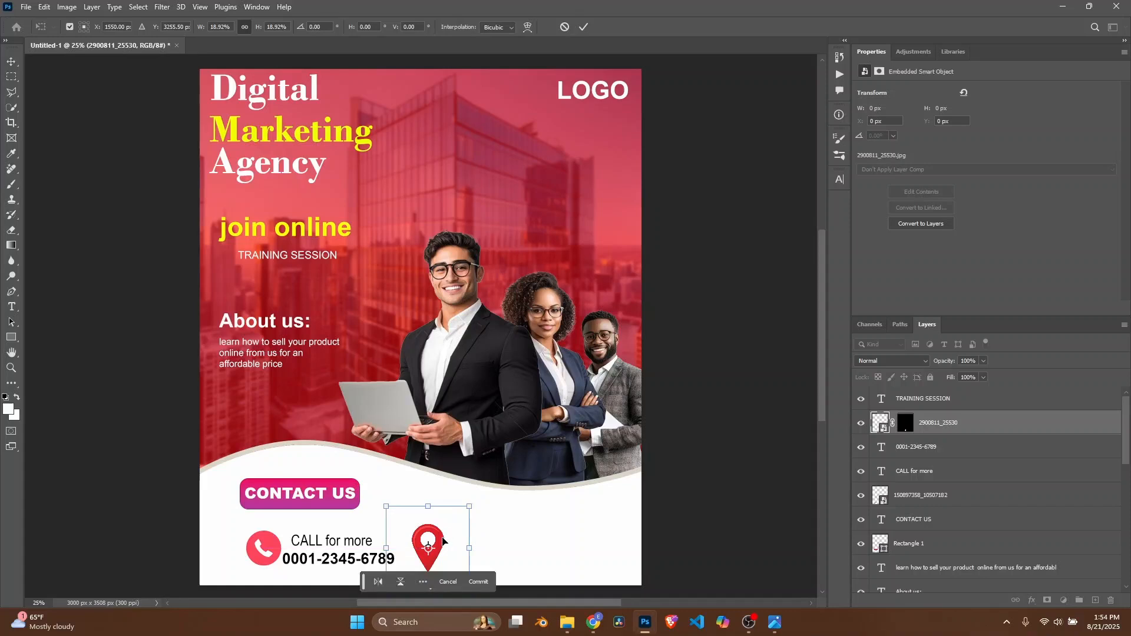
pyautogui.press('Return')
# Step: Add the text "Your address" to the right of the location pin in Arial Narrow, 25 pt
pyautogui.scroll(-2, 414, 448)
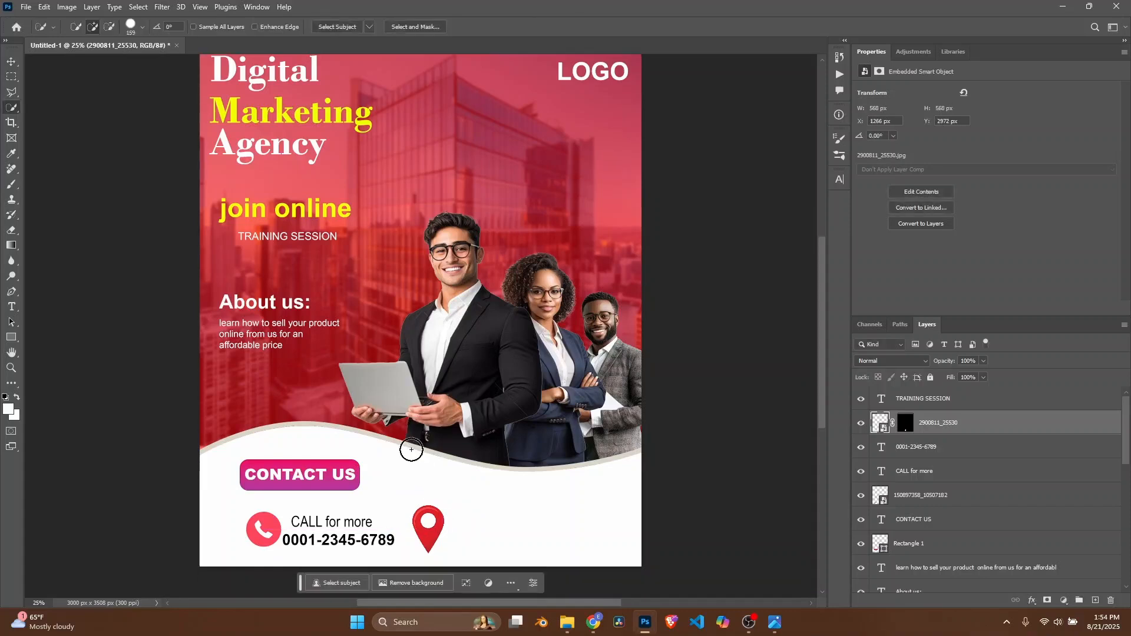
pyautogui.scroll(2, 405, 449)
pyautogui.scroll(-2, 400, 448)
pyautogui.click(11, 307)
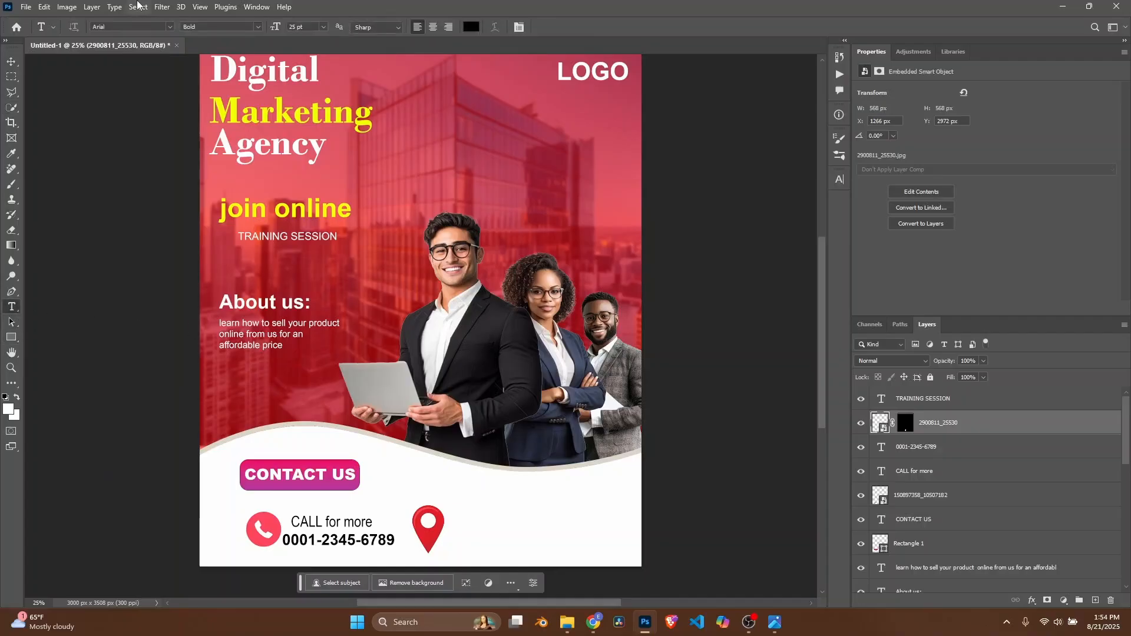
pyautogui.click(482, 524)
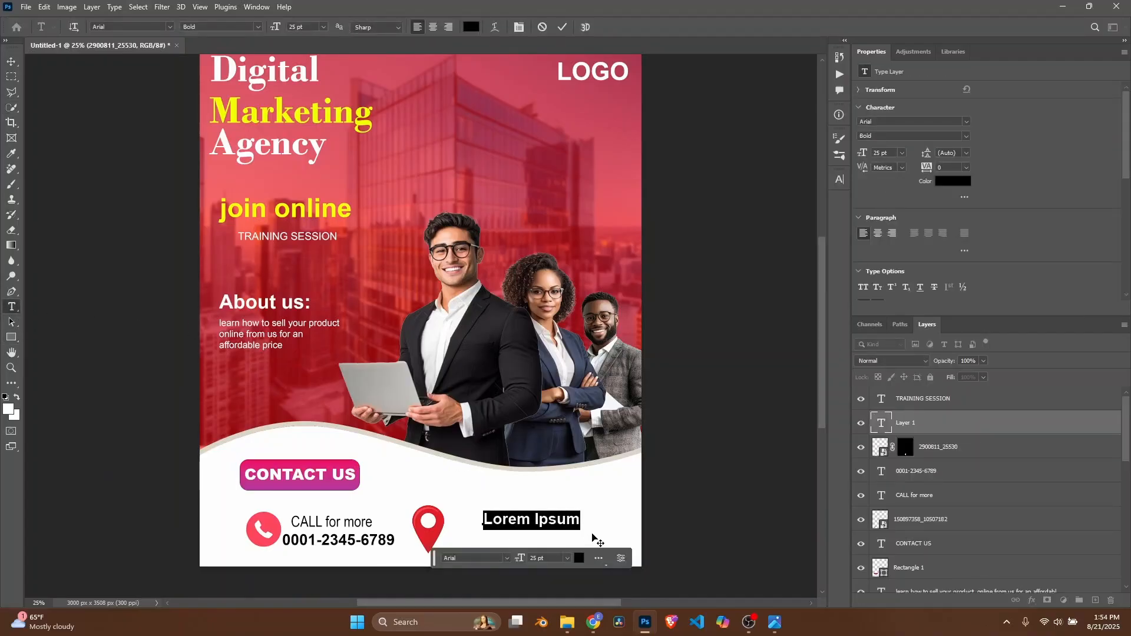
pyautogui.moveTo(595, 538); pyautogui.dragTo(573, 531)
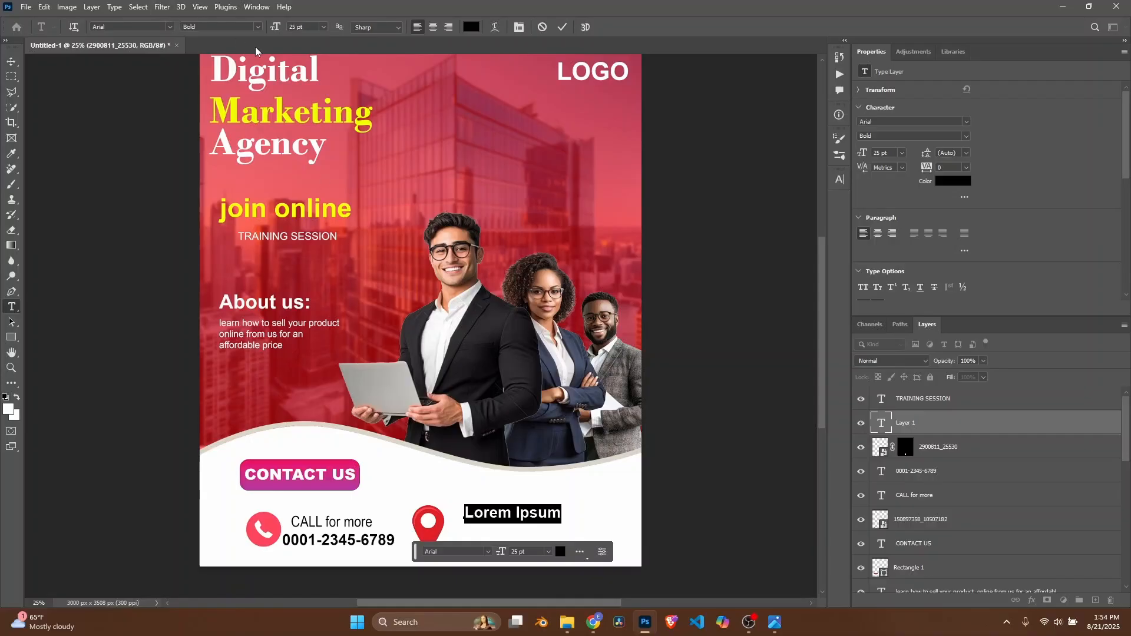
pyautogui.click(258, 28)
pyautogui.click(203, 43)
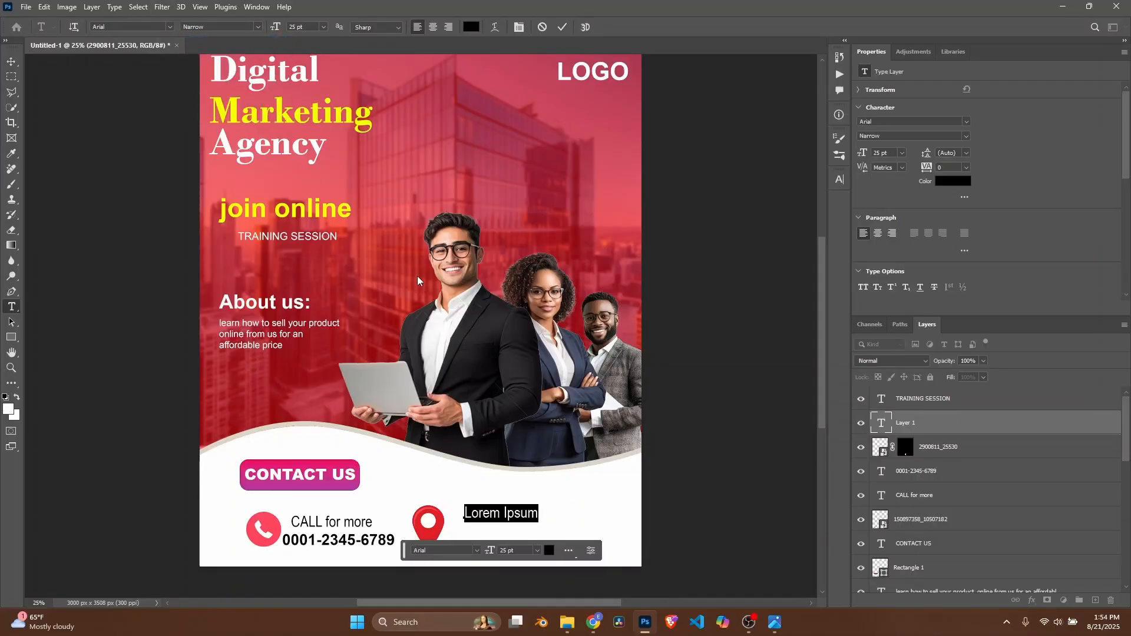
pyautogui.write('Your address')
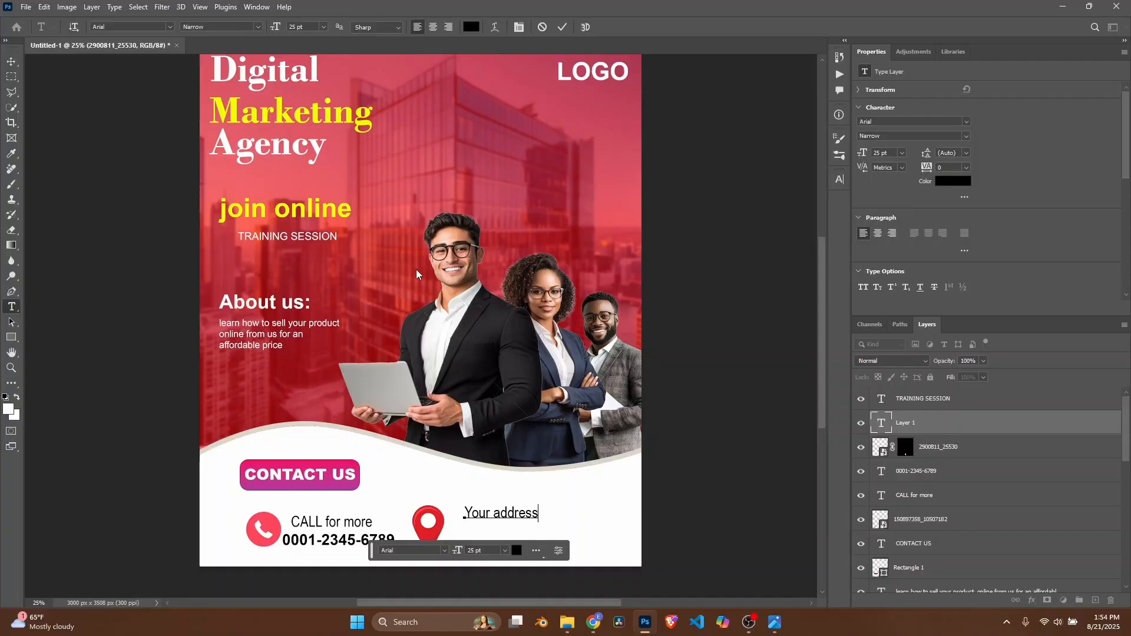
# Step: Shift the "Your address" line slightly down beside the location pin and commit it
pyautogui.moveTo(561, 529); pyautogui.dragTo(558, 529)
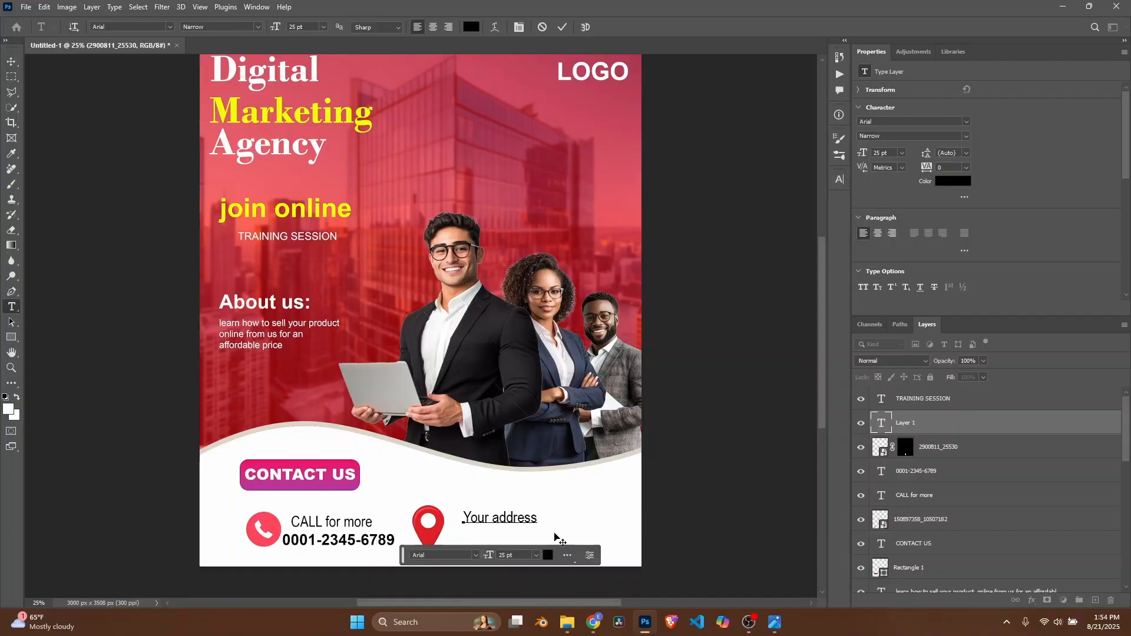
pyautogui.scroll(-2, 494, 500)
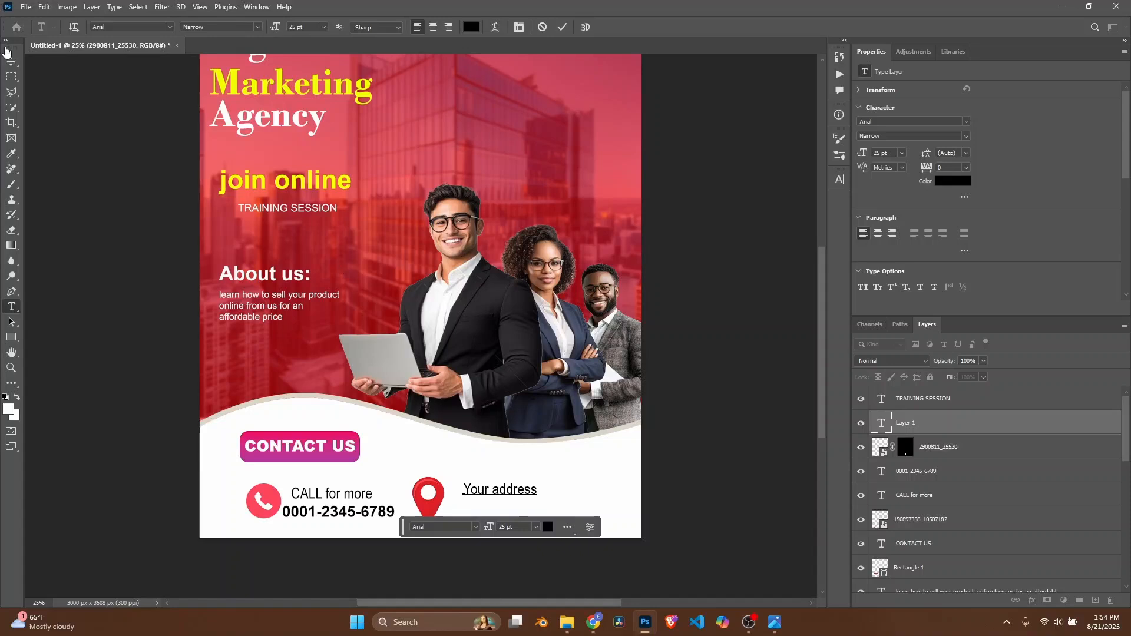
pyautogui.click(11, 61)
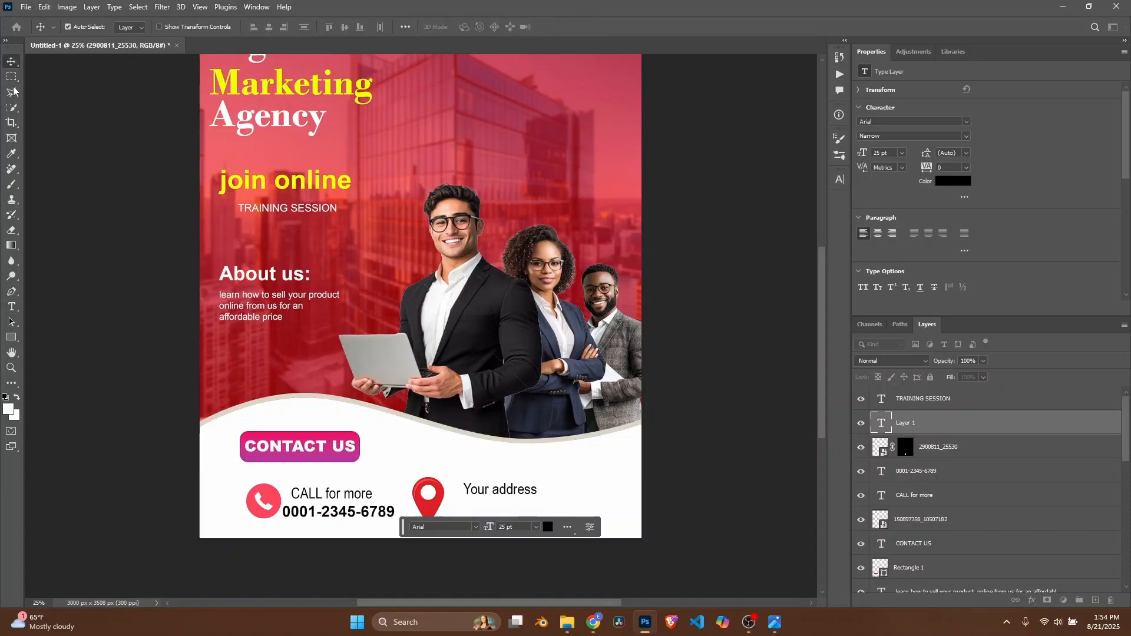
# Step: Add the sample address line in Arial Bold, 25 pt, directly beneath the "Your address" text
pyautogui.click(13, 307)
pyautogui.click(471, 510)
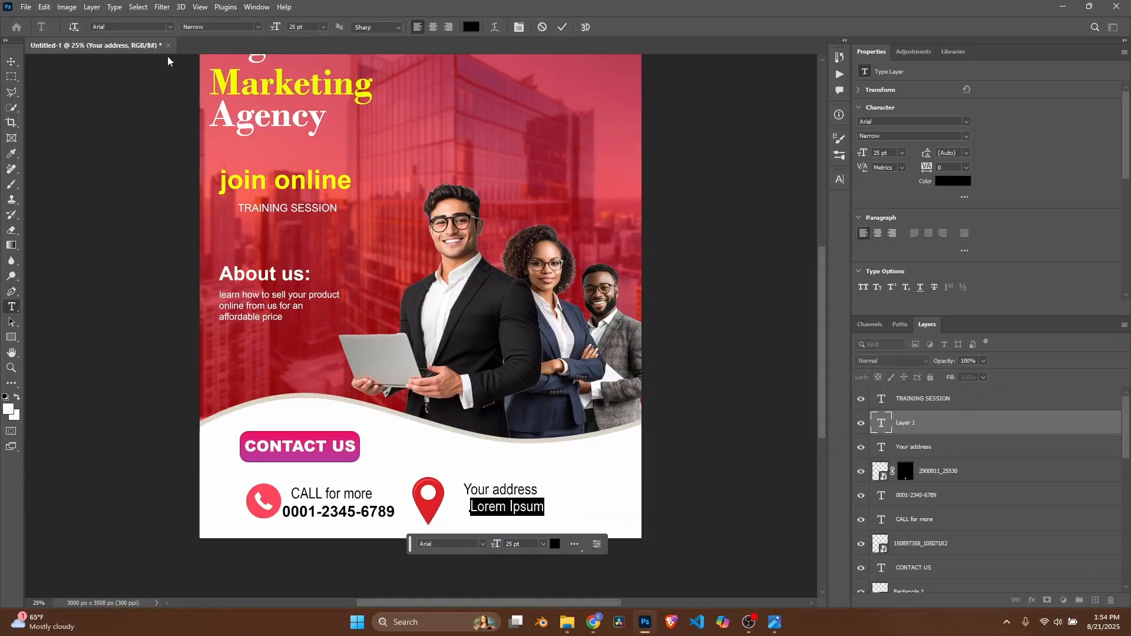
pyautogui.click(257, 27)
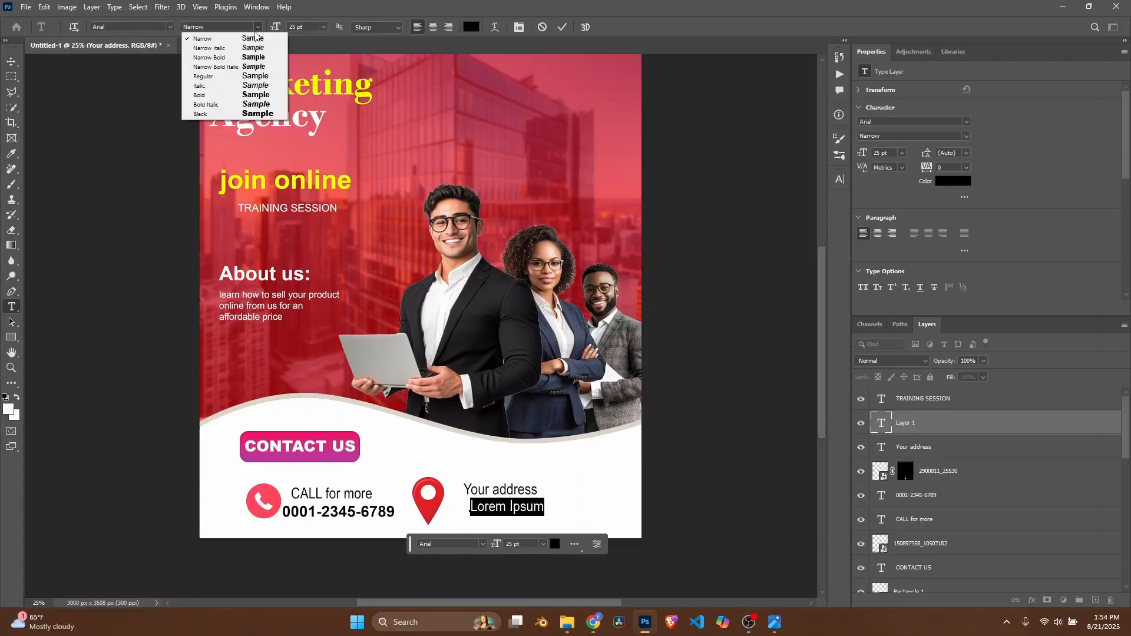
pyautogui.click(226, 95)
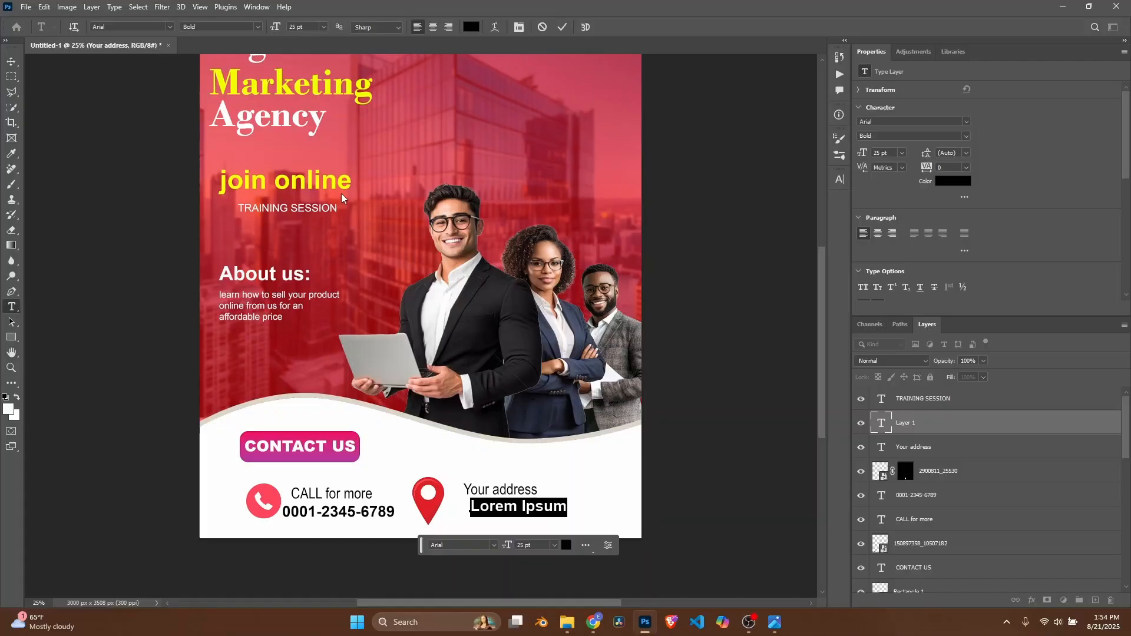
pyautogui.press('BackSpace')
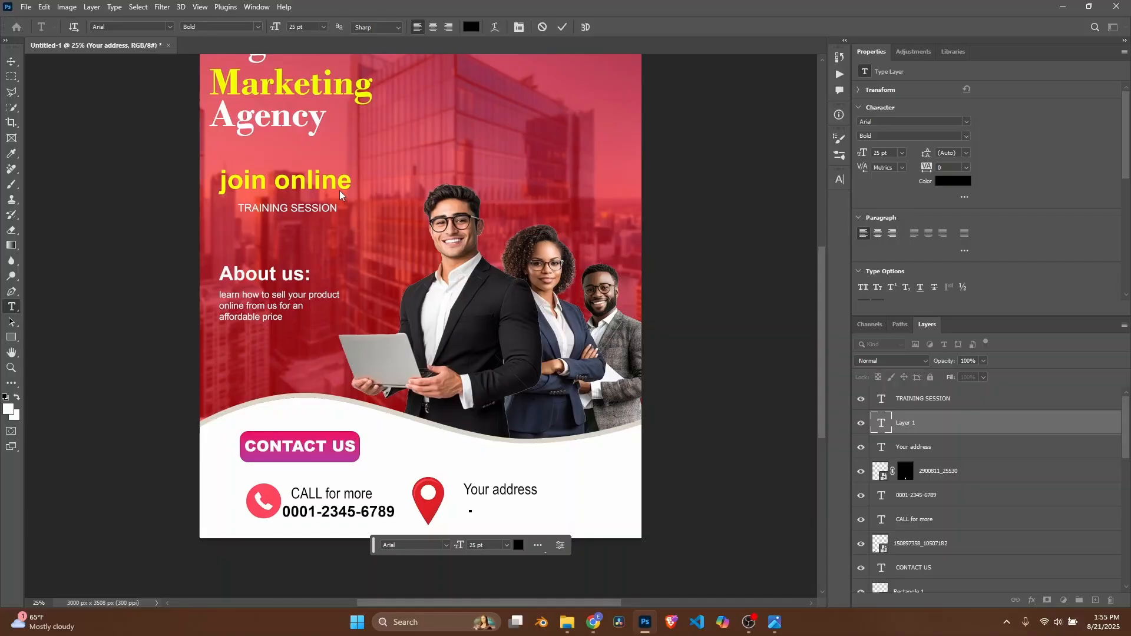
pyautogui.write('c')
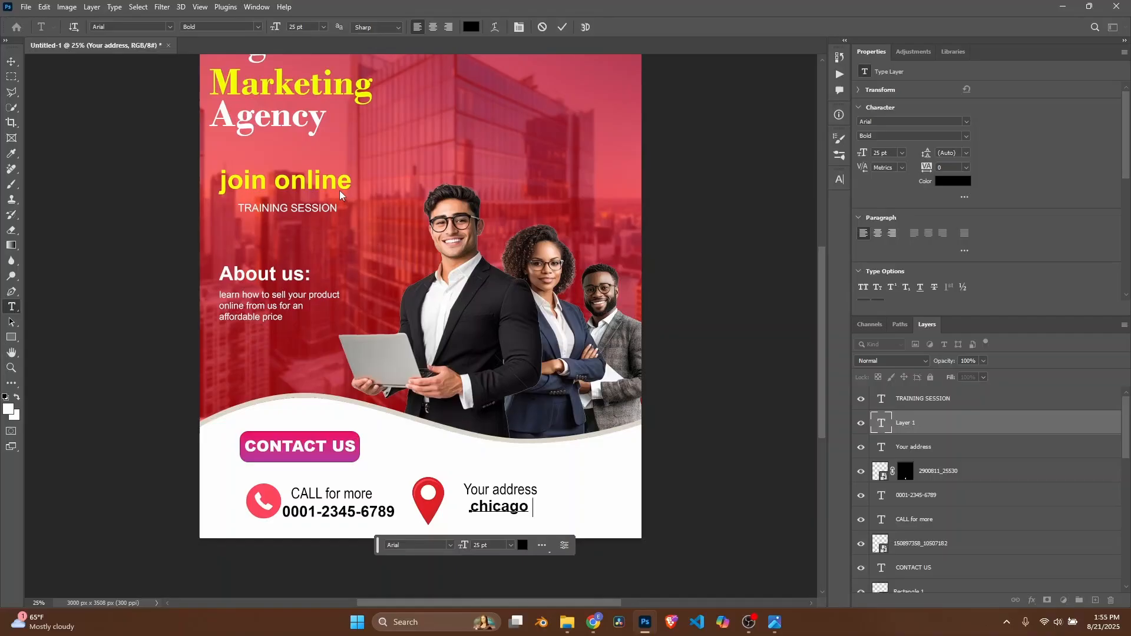
pyautogui.write('hicago 0 ')
pyautogui.write('1')
# Step: Shift the bold address line slightly left so it lines up under "Your address", and commit it
pyautogui.moveTo(576, 522); pyautogui.dragTo(569, 525)
pyautogui.scroll(3, 569, 494)
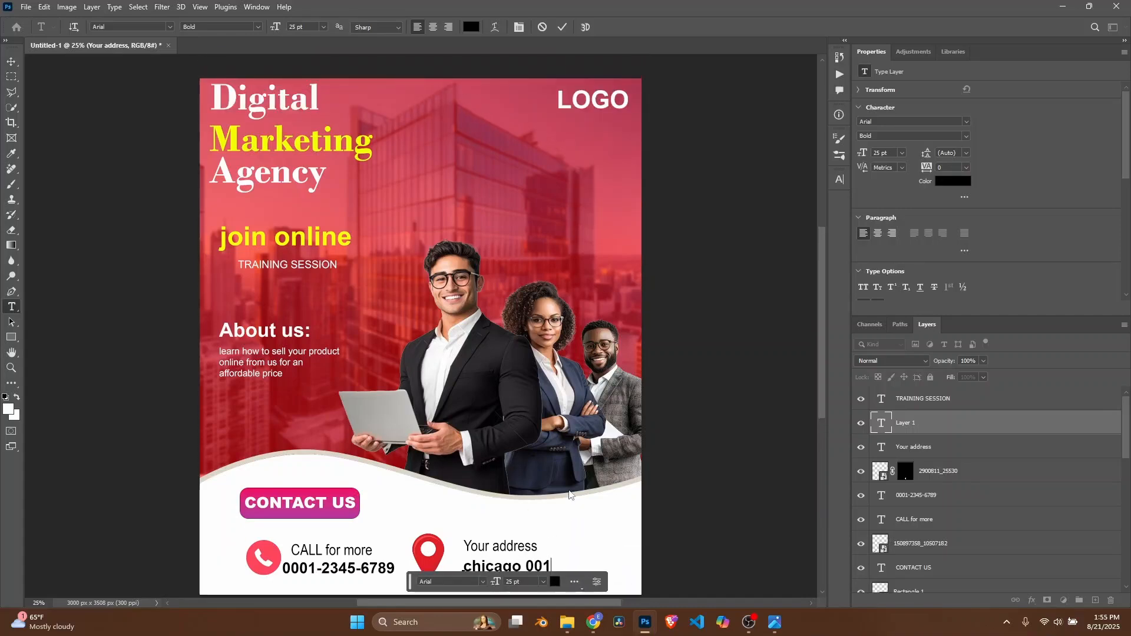
pyautogui.scroll(-1, 568, 493)
pyautogui.scroll(1, 569, 494)
pyautogui.scroll(-1, 569, 494)
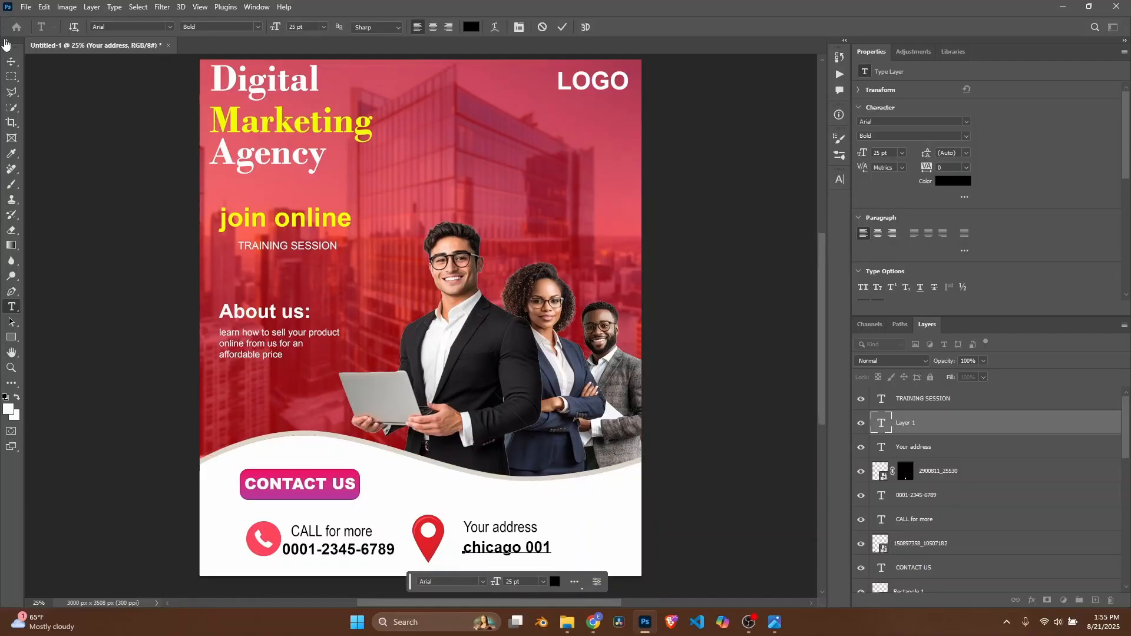
pyautogui.click(12, 59)
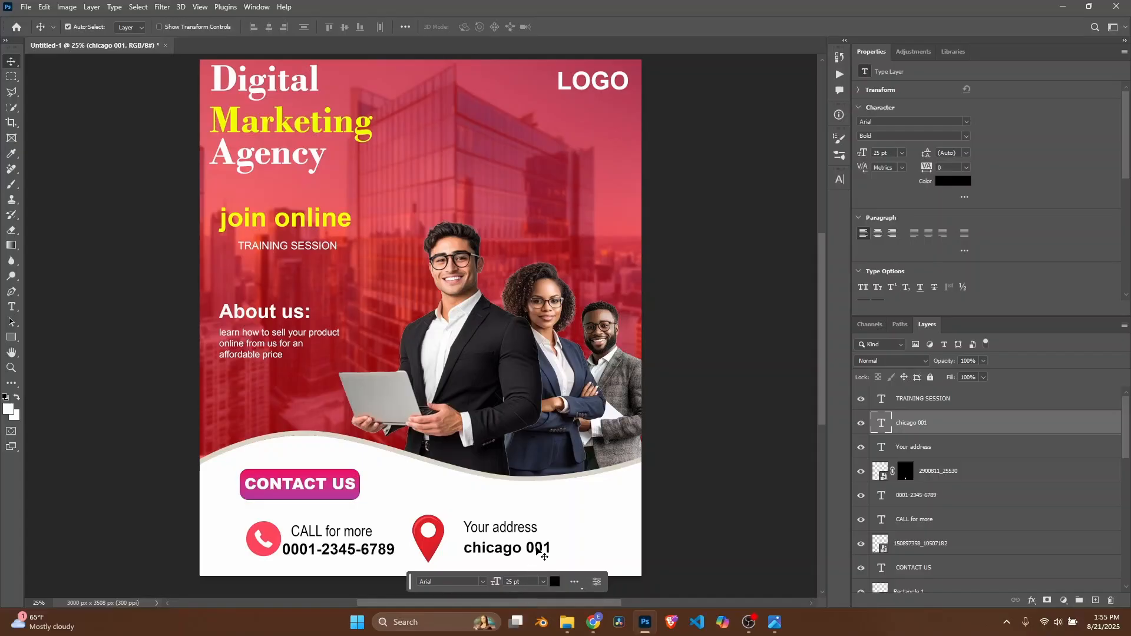
pyautogui.moveTo(535, 552); pyautogui.dragTo(534, 552)
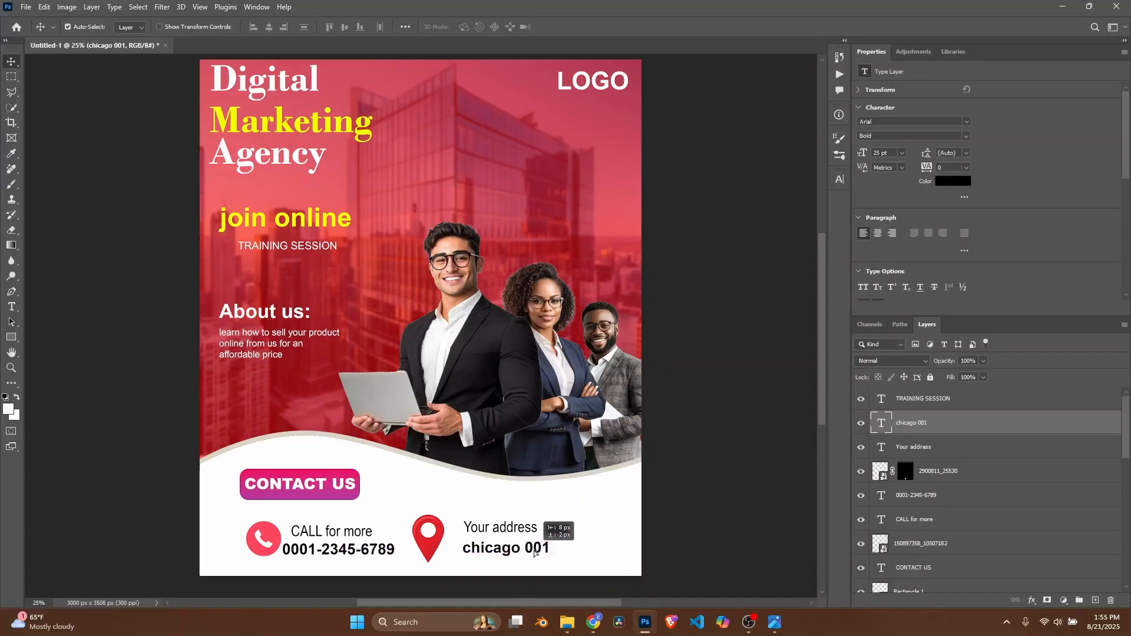
# Step: Scale the three professionals' layers together to 123.07% and move the group slightly left above the white wave
pyautogui.scroll(2, 512, 459)
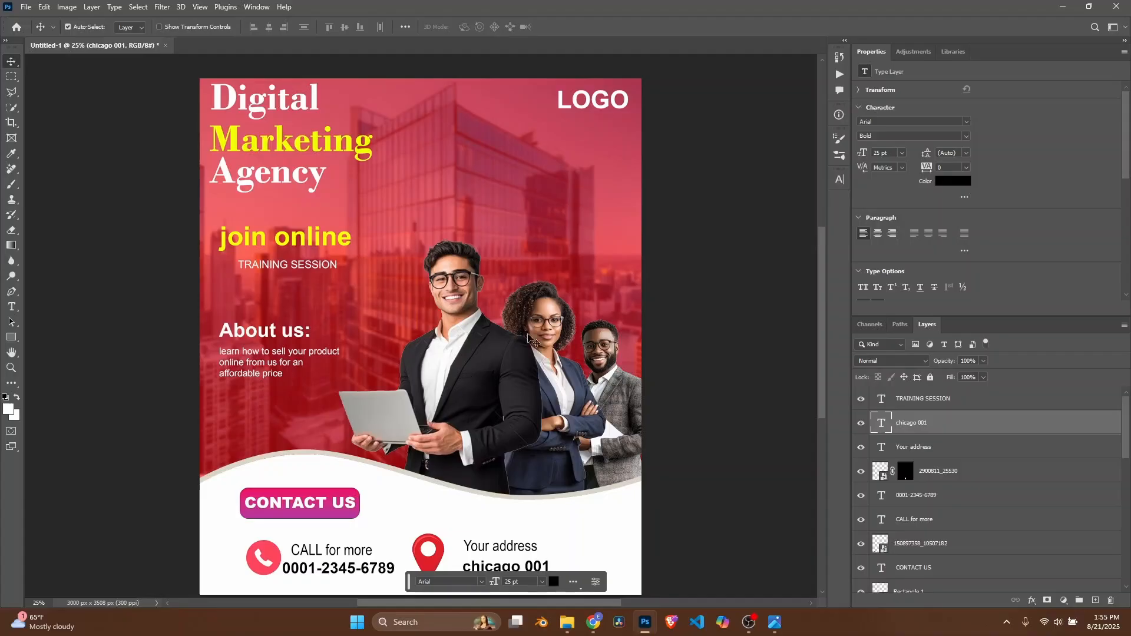
pyautogui.scroll(-5, 981, 468)
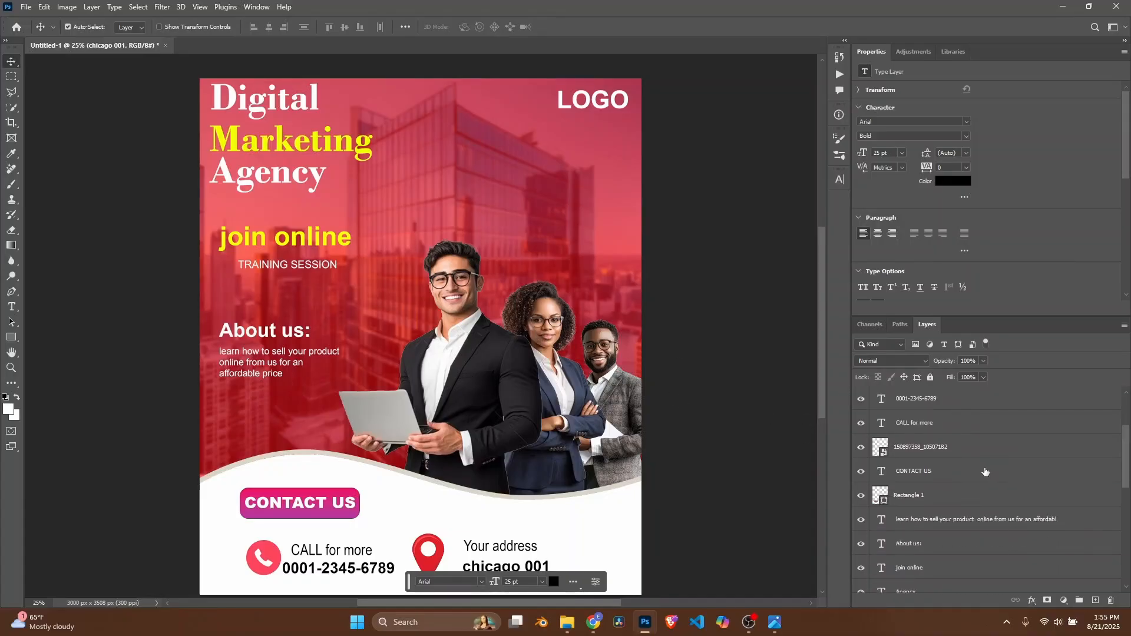
pyautogui.scroll(-5, 979, 470)
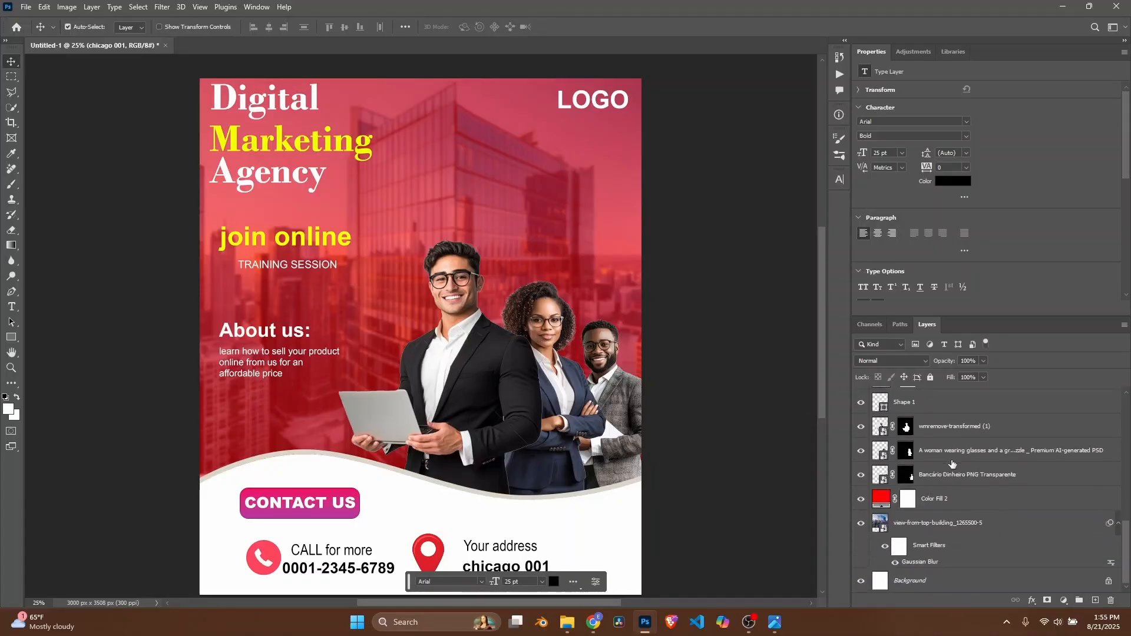
pyautogui.scroll(2, 953, 464)
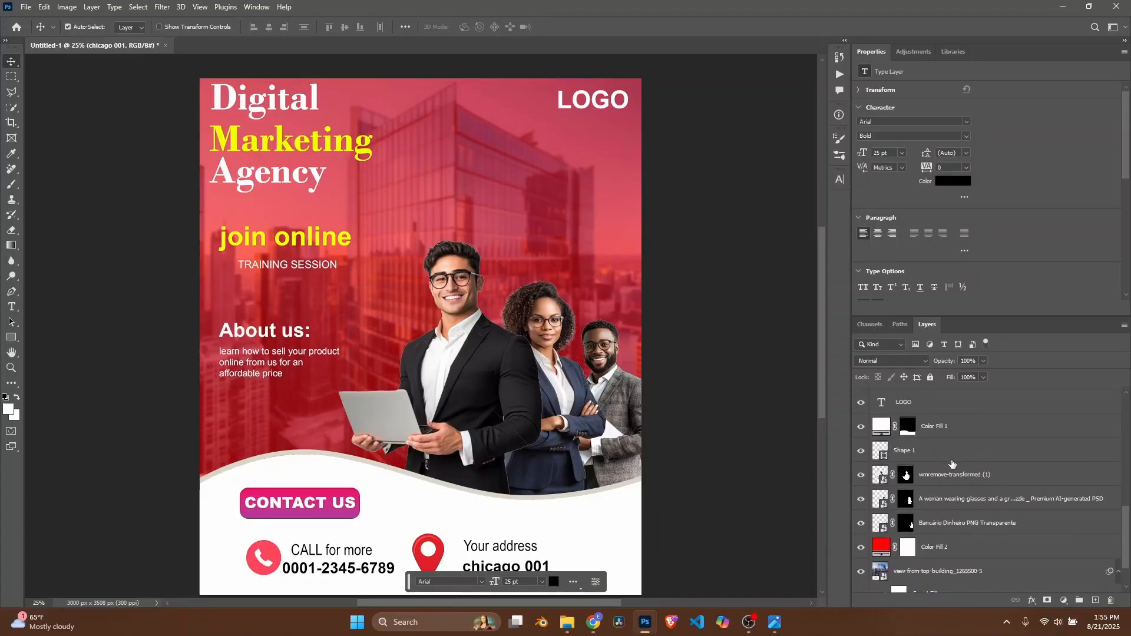
pyautogui.click(880, 477)
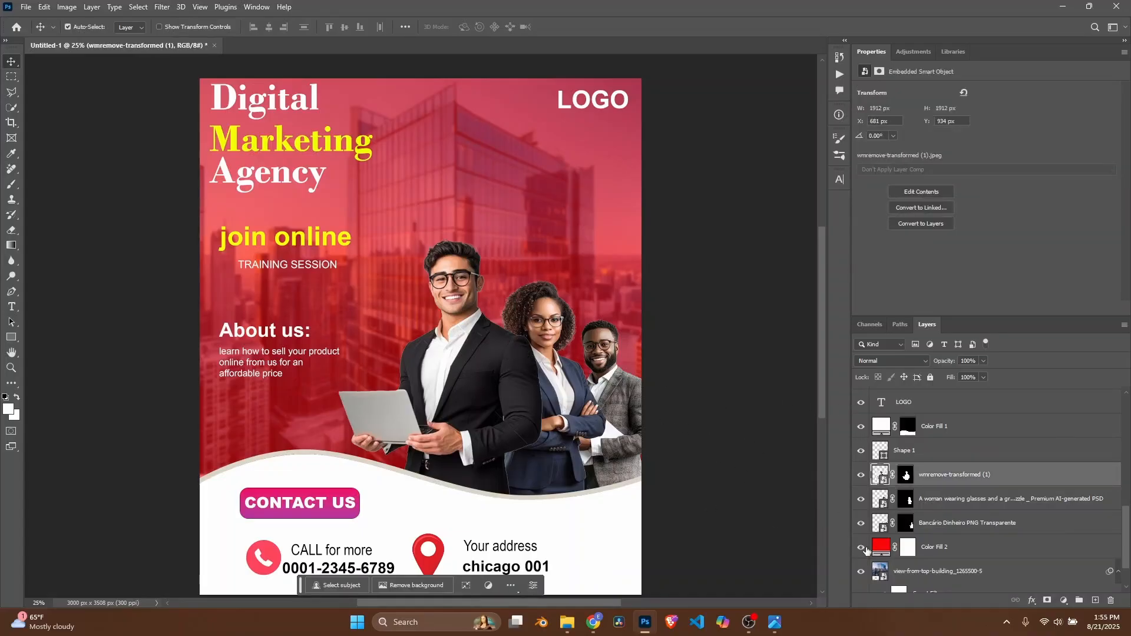
pyautogui.keyDown('shift'); pyautogui.click(880, 526); pyautogui.keyUp('shift')
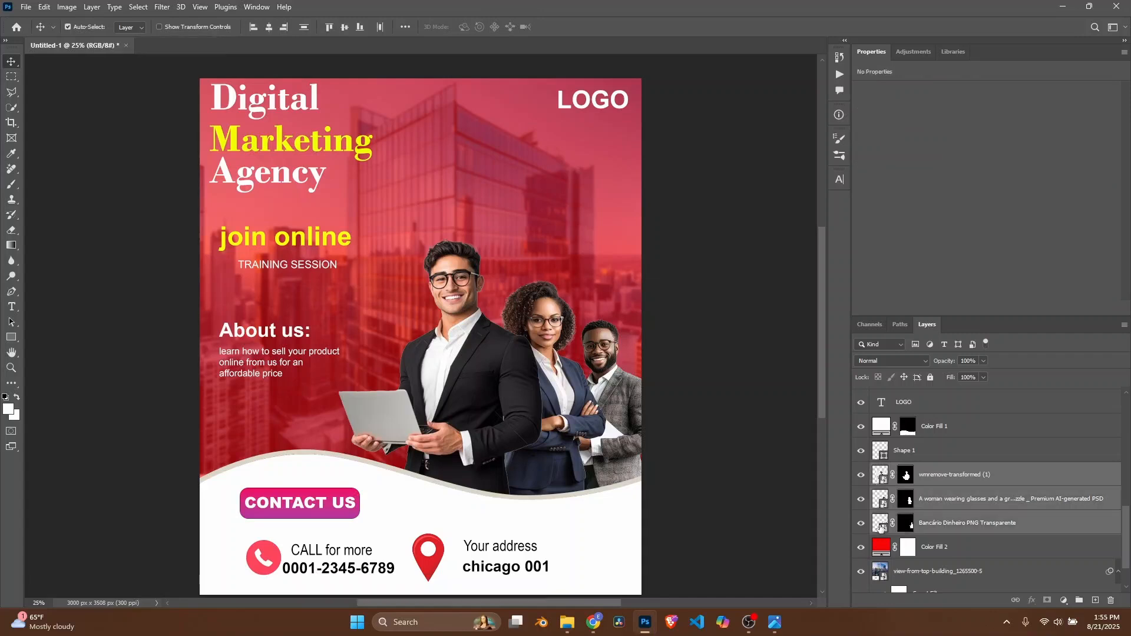
pyautogui.press('t')
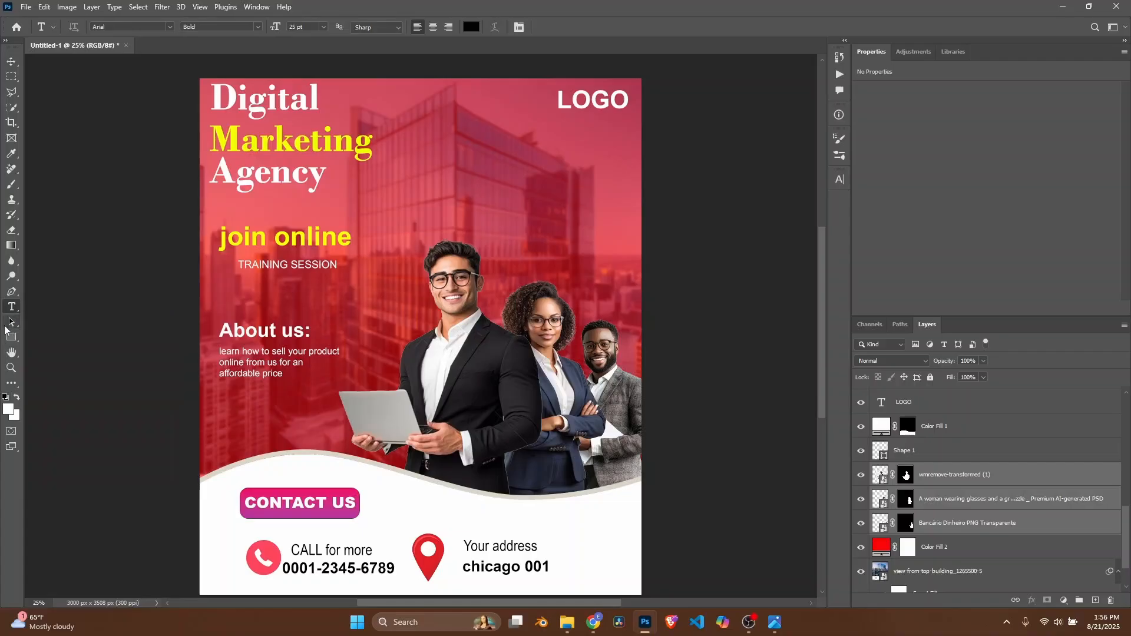
pyautogui.press('v')
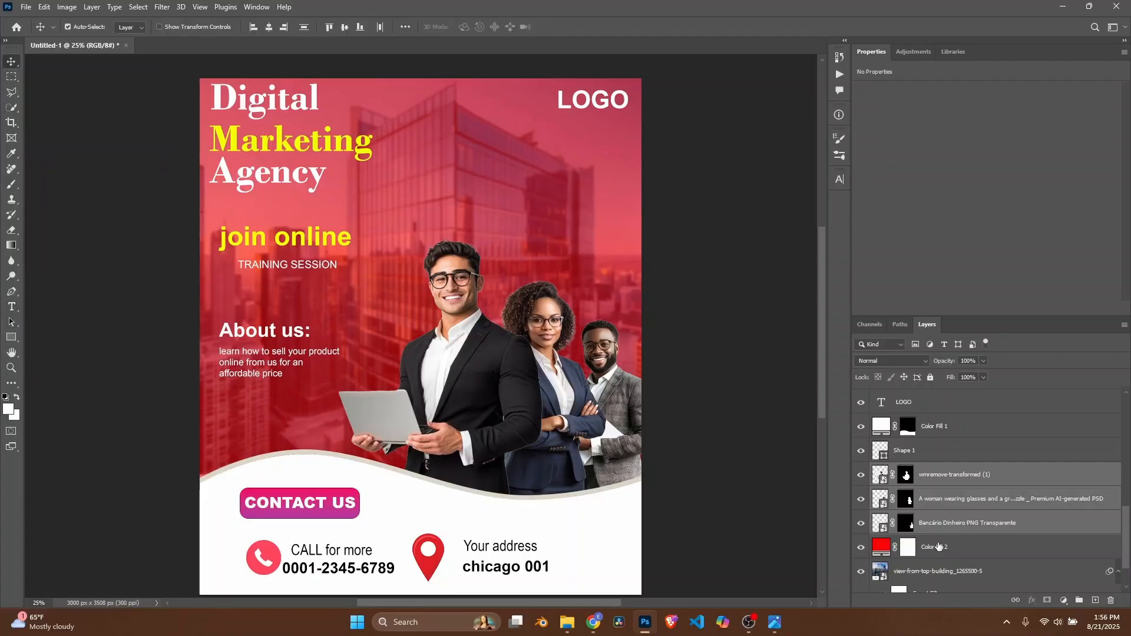
pyautogui.hotkey('ctrl', 't')
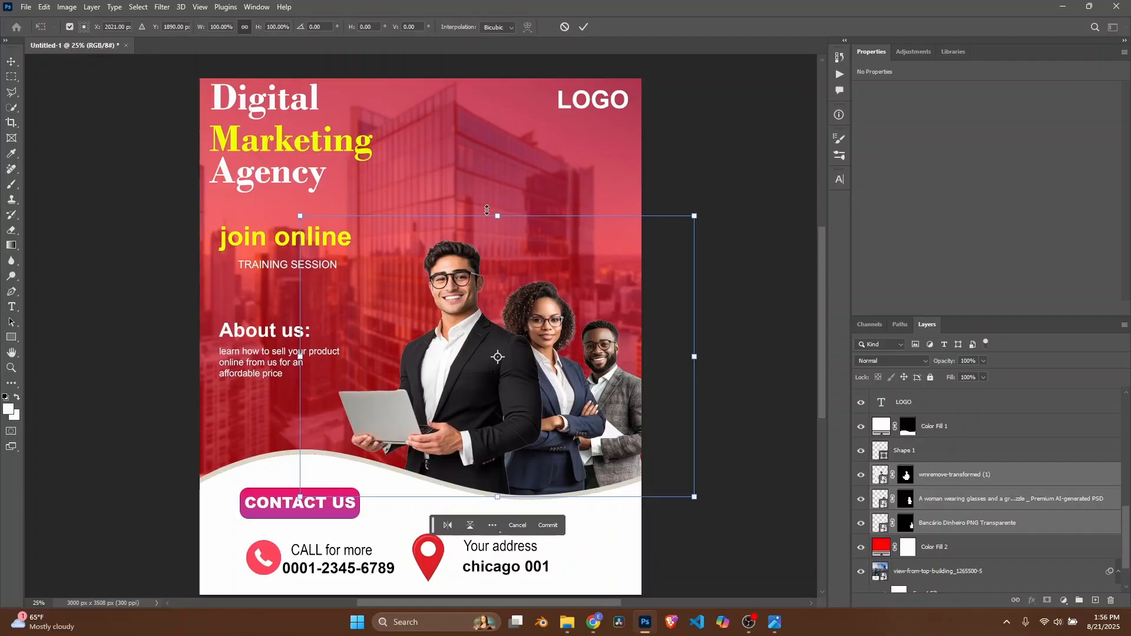
pyautogui.moveTo(496, 216); pyautogui.dragTo(497, 151)
pyautogui.moveTo(503, 296); pyautogui.dragTo(475, 302)
pyautogui.press('Return')
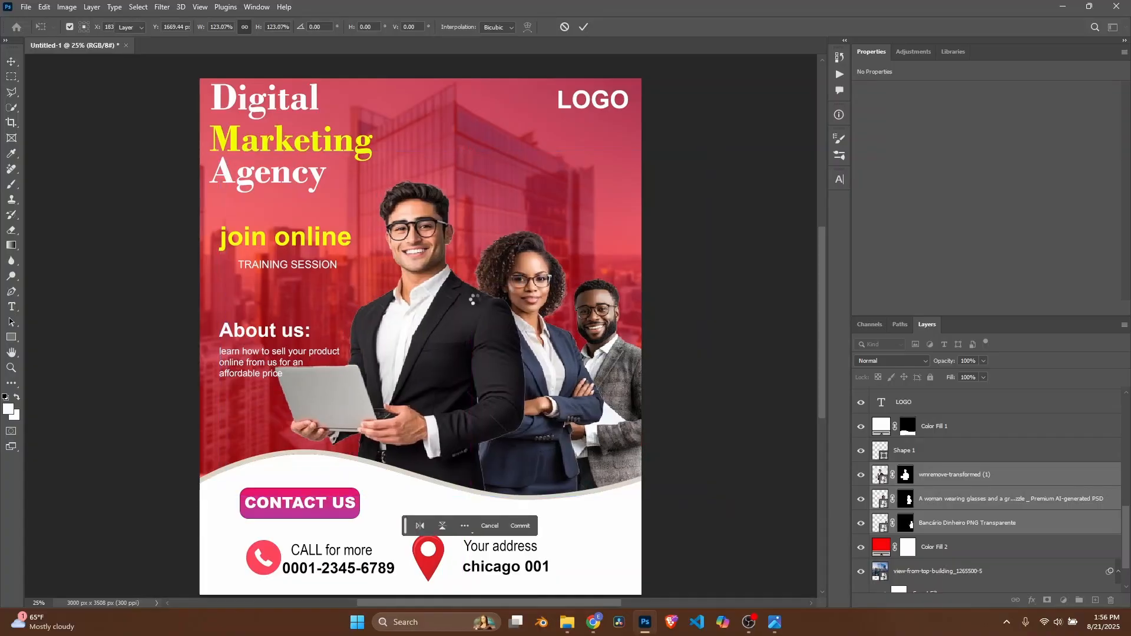
pyautogui.scroll(-1, 478, 324)
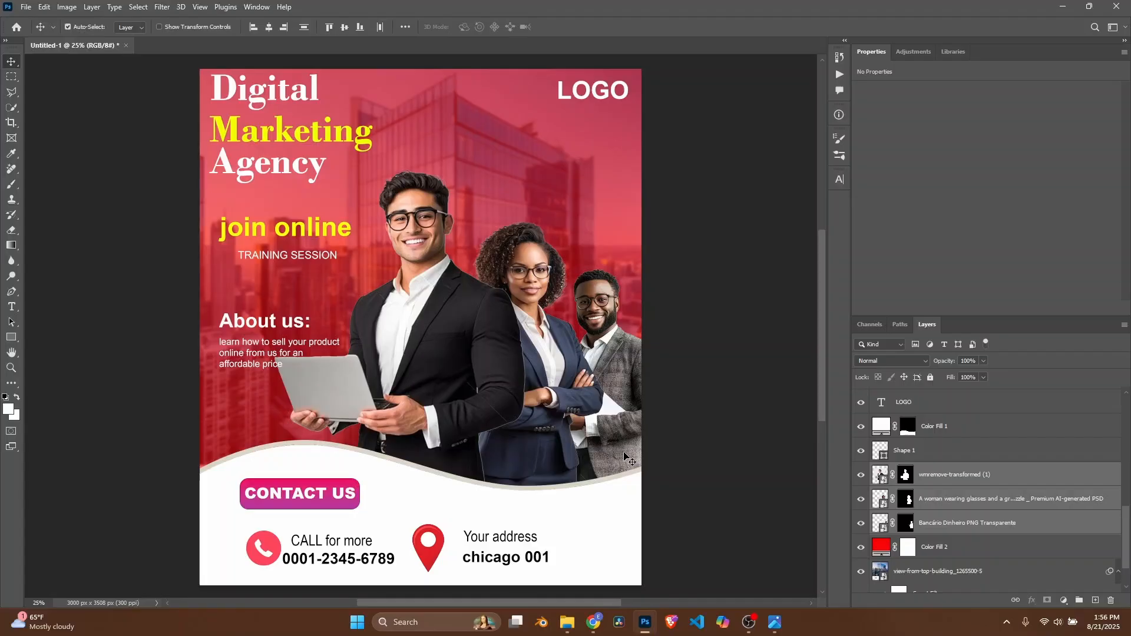
pyautogui.scroll(1, 586, 489)
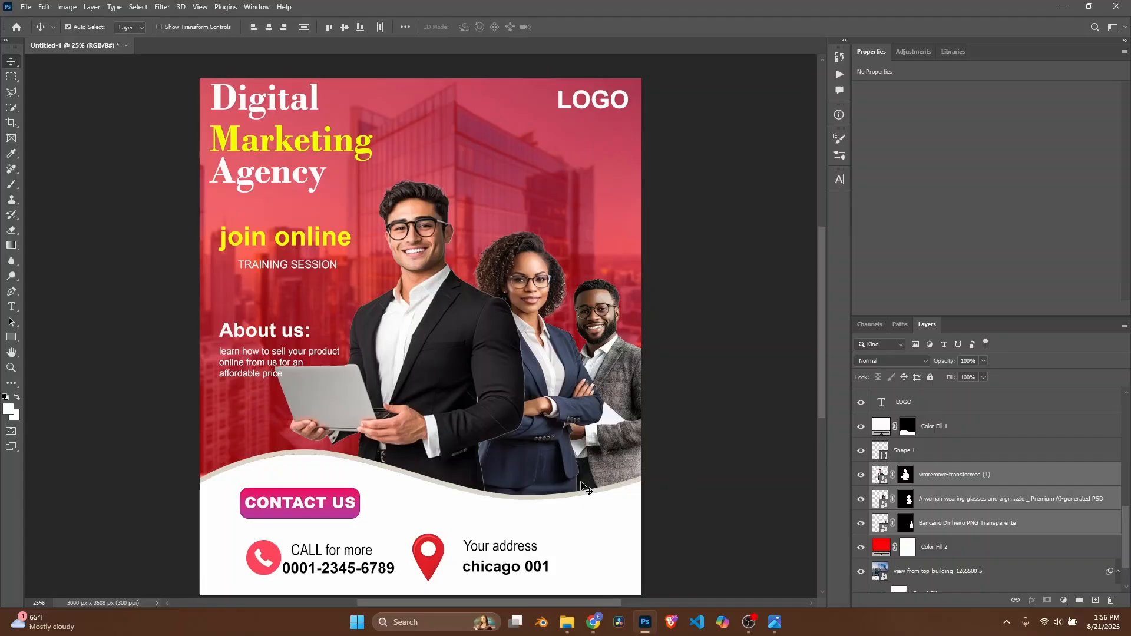
pyautogui.scroll(-1, 586, 489)
pyautogui.scroll(2, 586, 489)
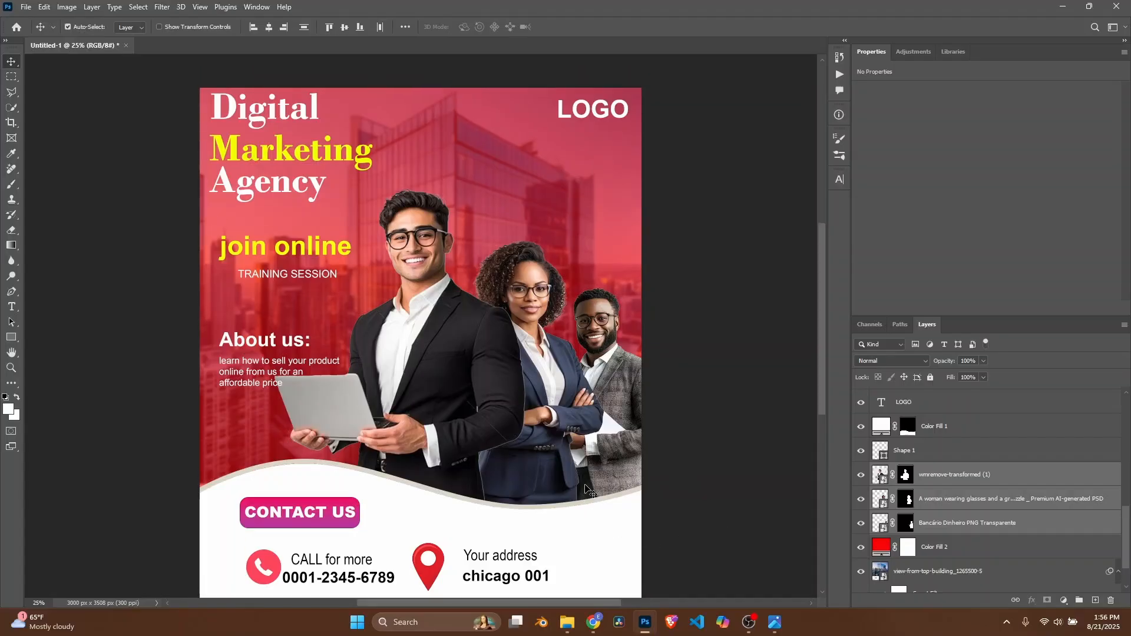
pyautogui.scroll(-2, 586, 488)
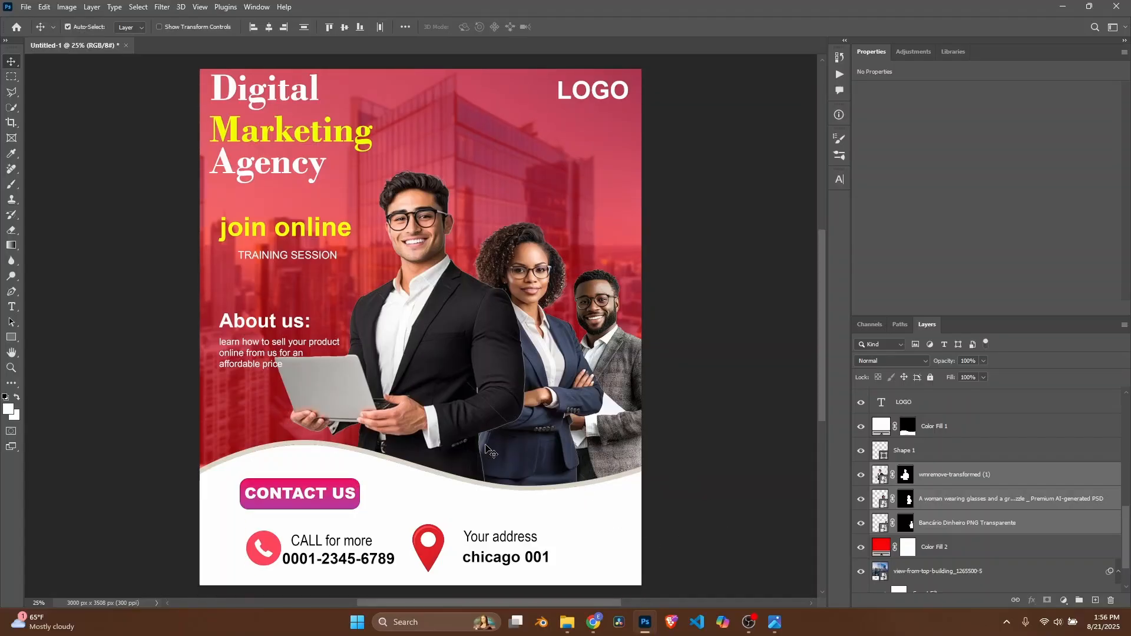